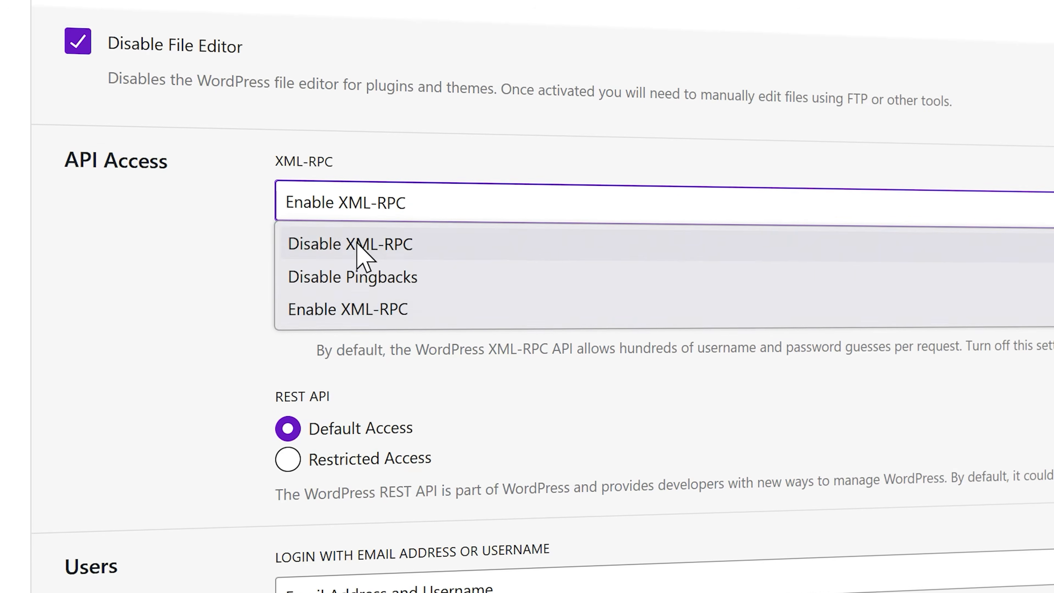
Step: Set XML-RPC to Disable XML-RPC and replace the Login Slug with 'keysofmycastle'
click(299, 261)
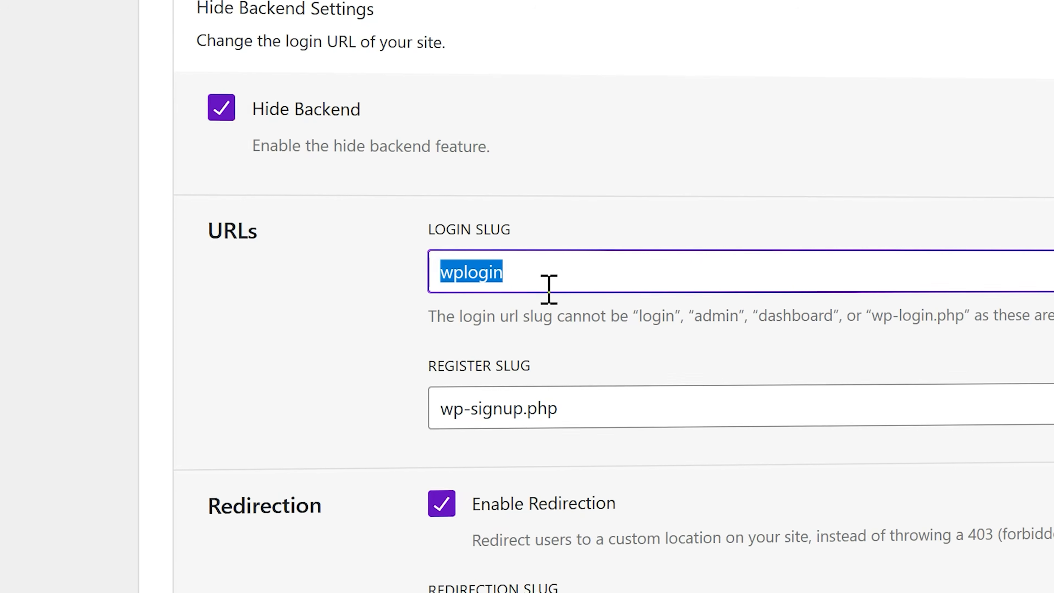
text(keysofmy)
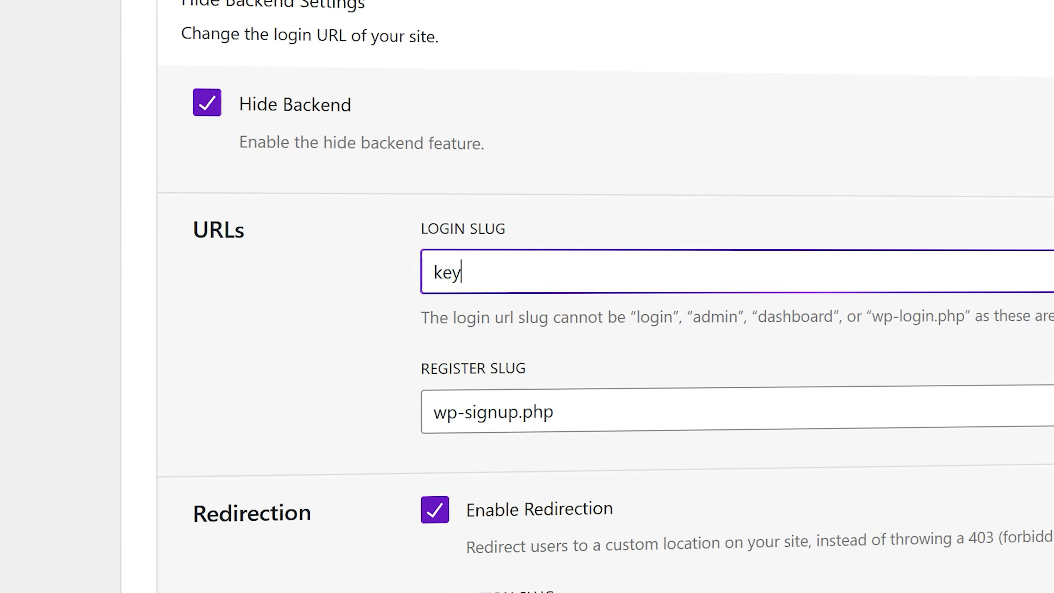
text(cast)
key(BackSpace)
text(stle)
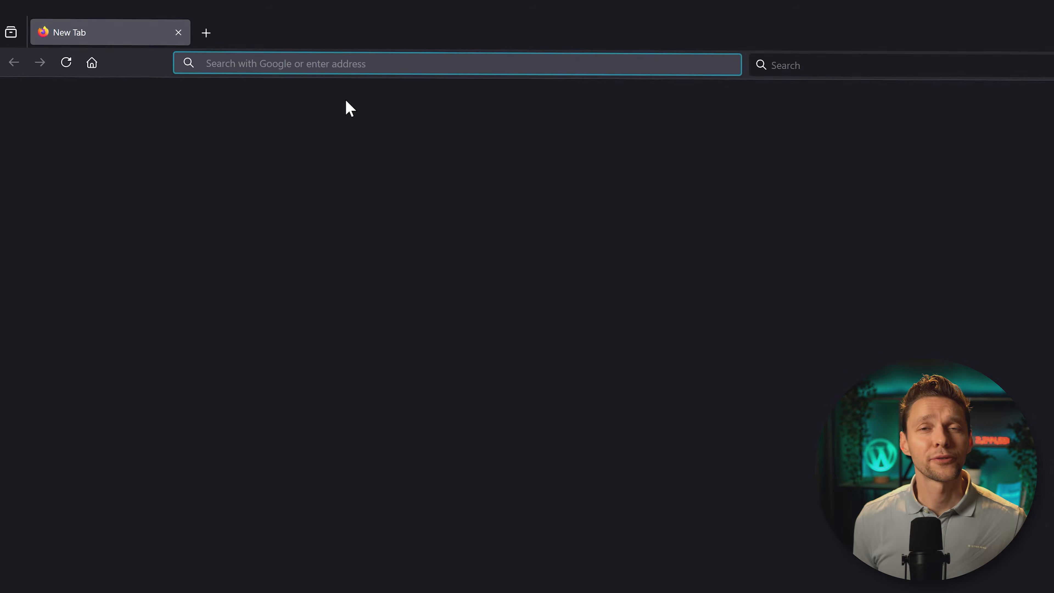
Step: Go to wp.discount/solid to load the SolidWP Solid Security product page
text(wp.discount)
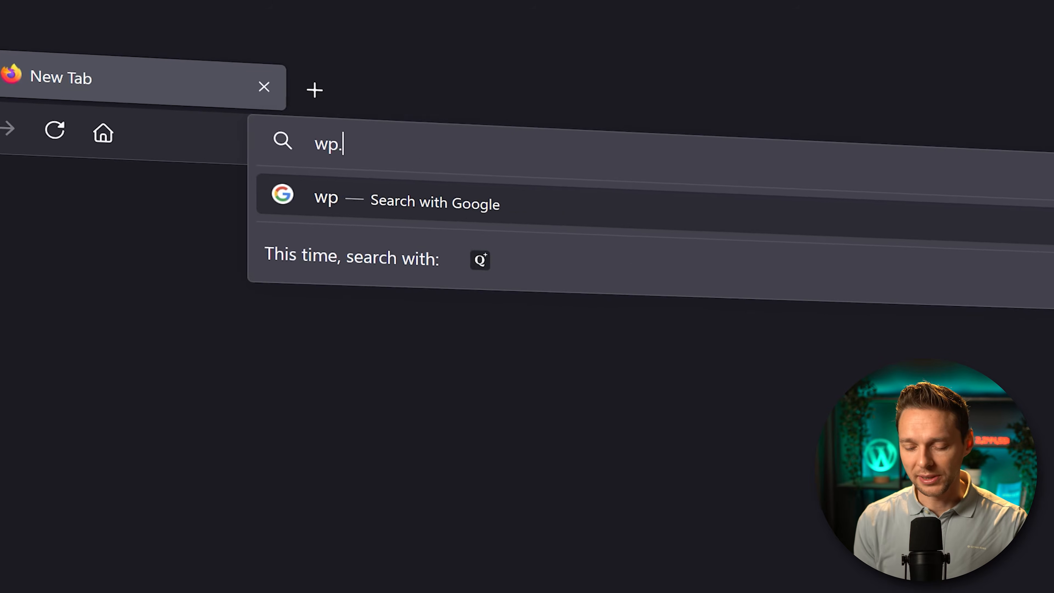
text(/solid)
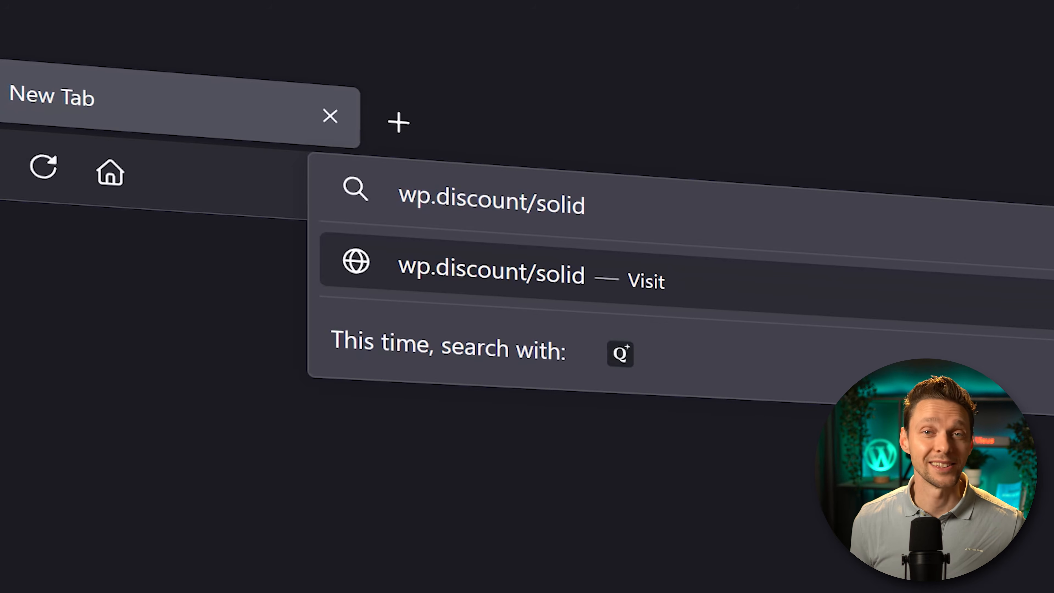
key(Return)
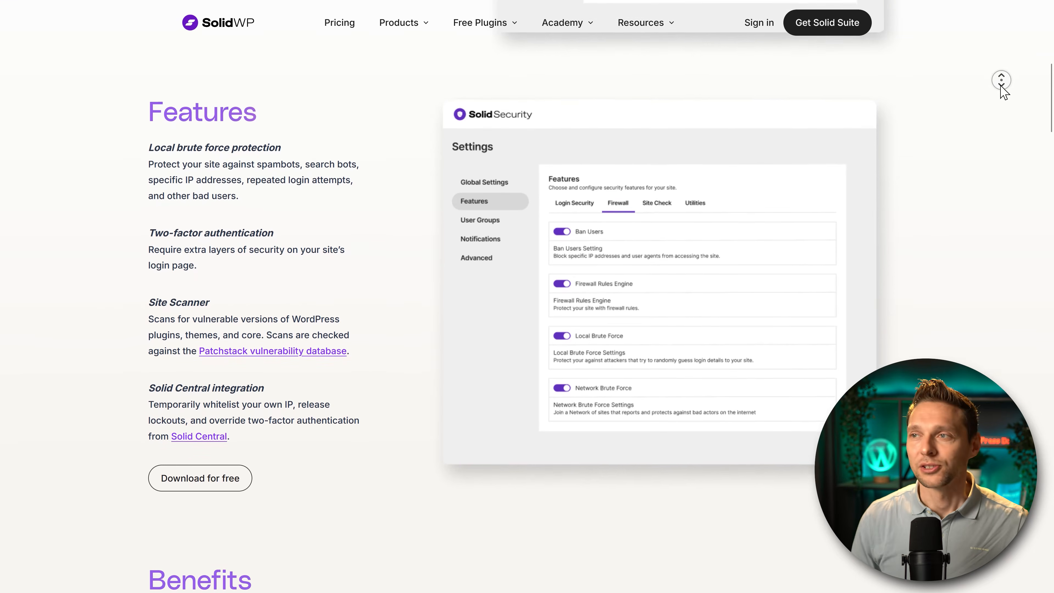
Step: Submit an e-mail address in the Download for Free form to get better-wp-security.9.3.4.zip
scroll(988, 64, up, 8)
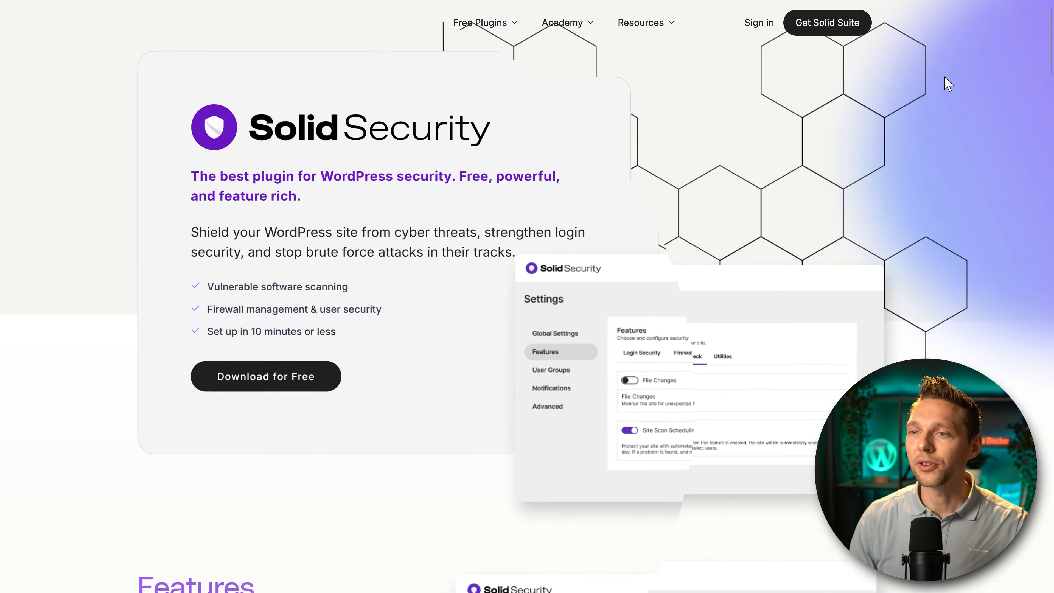
scroll(298, 353, down, 3)
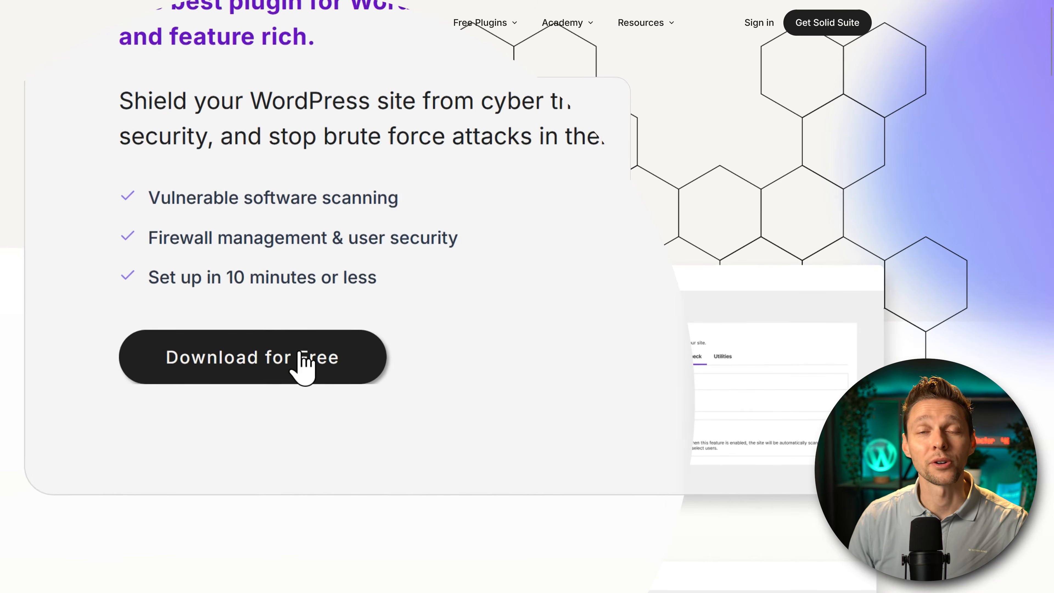
click(302, 352)
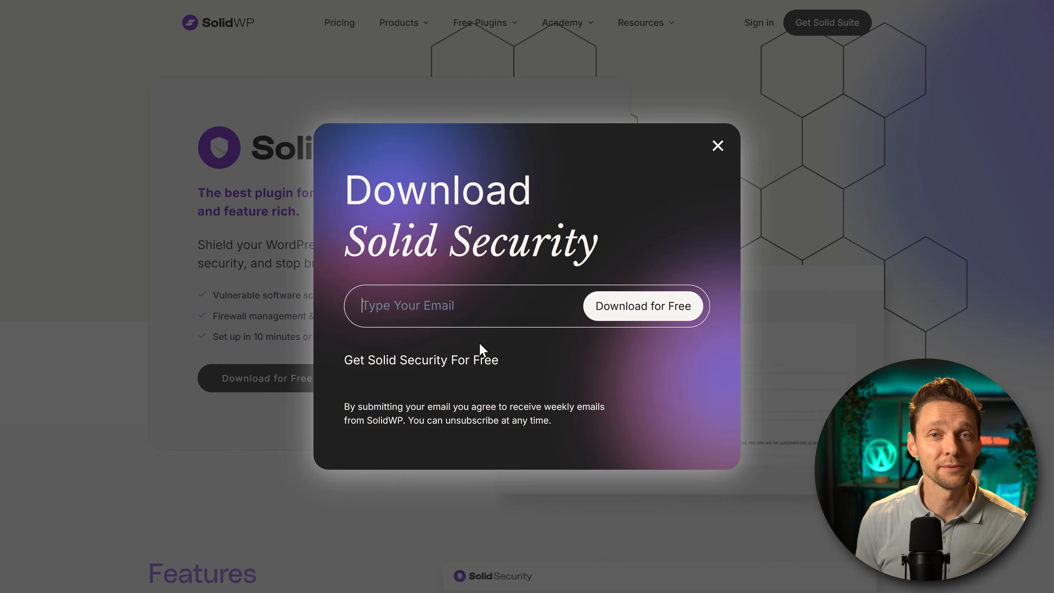
key(ctrl+v)
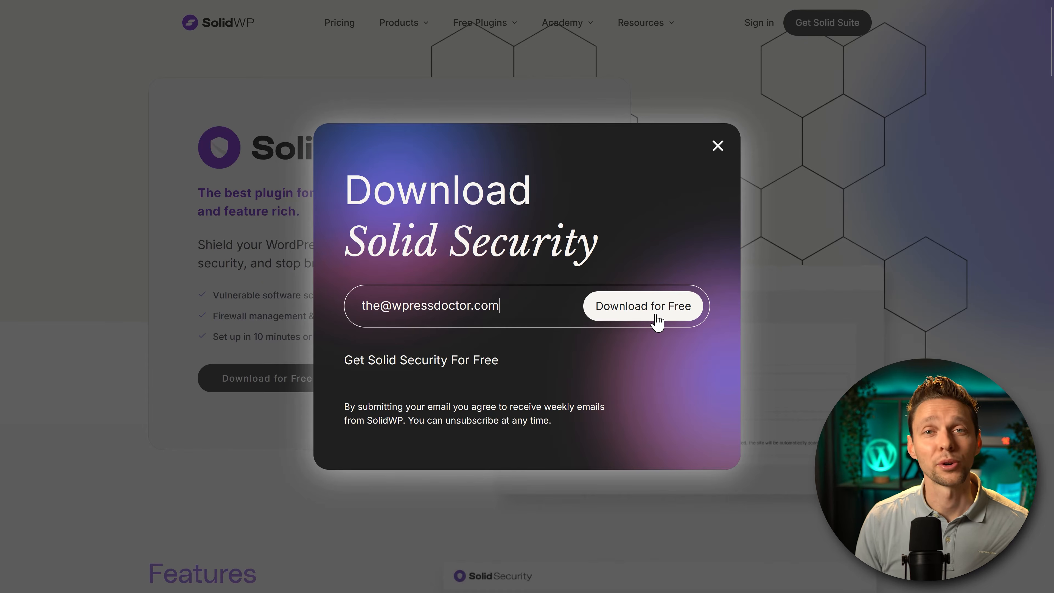
click(657, 320)
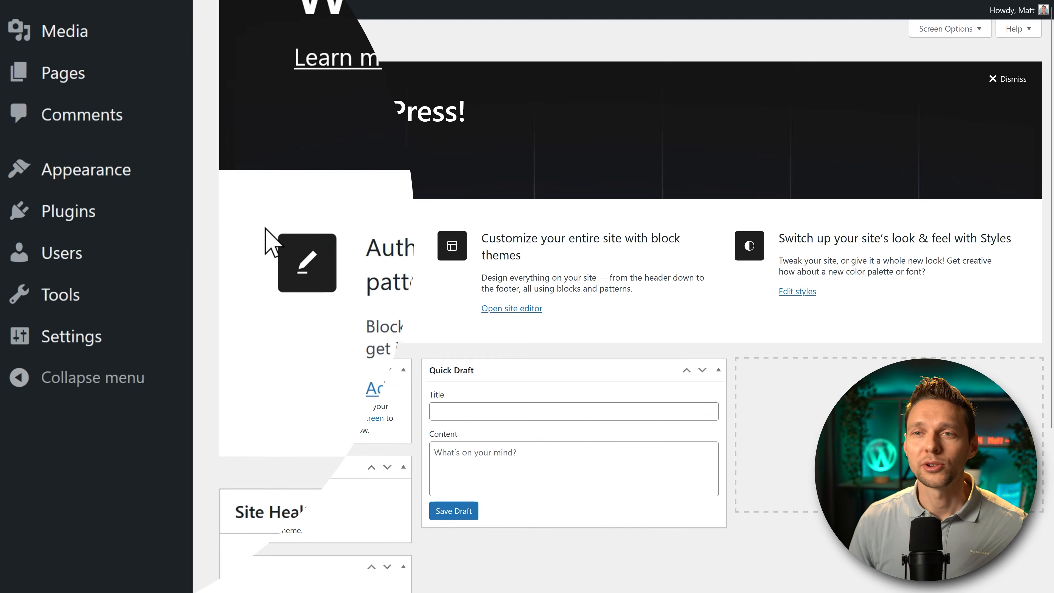
Step: Upload better-wp-security.9.3.4.zip under Plugins > Add New Plugin and install it
mouse_move(79, 218)
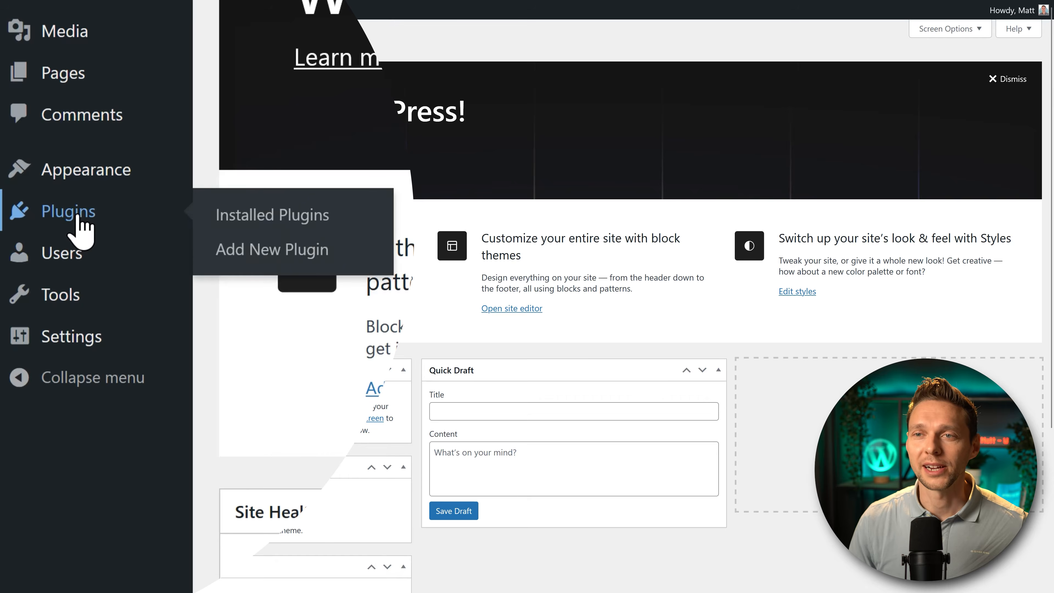
click(264, 250)
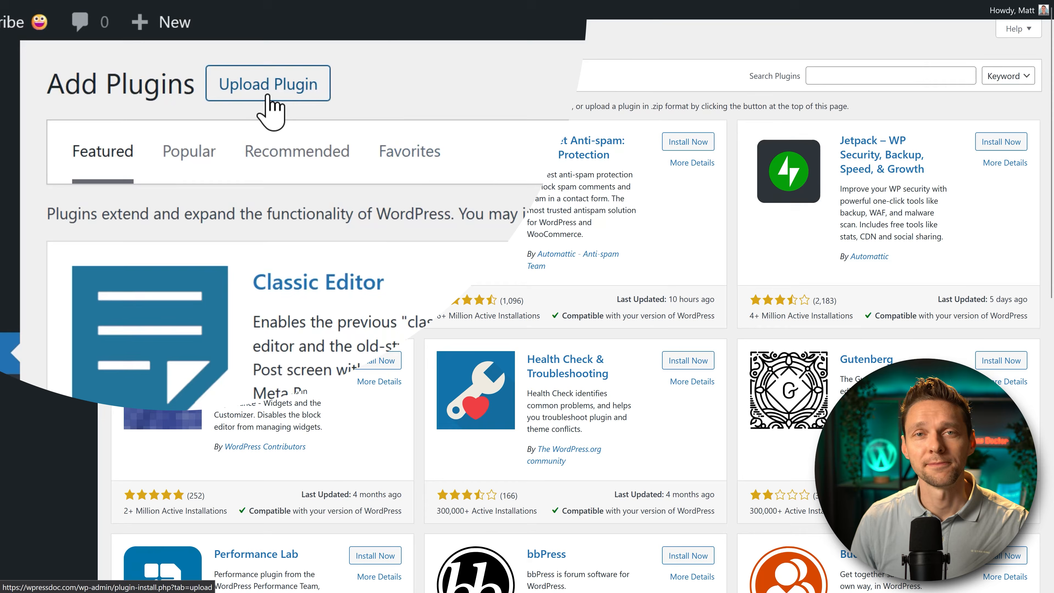
click(267, 97)
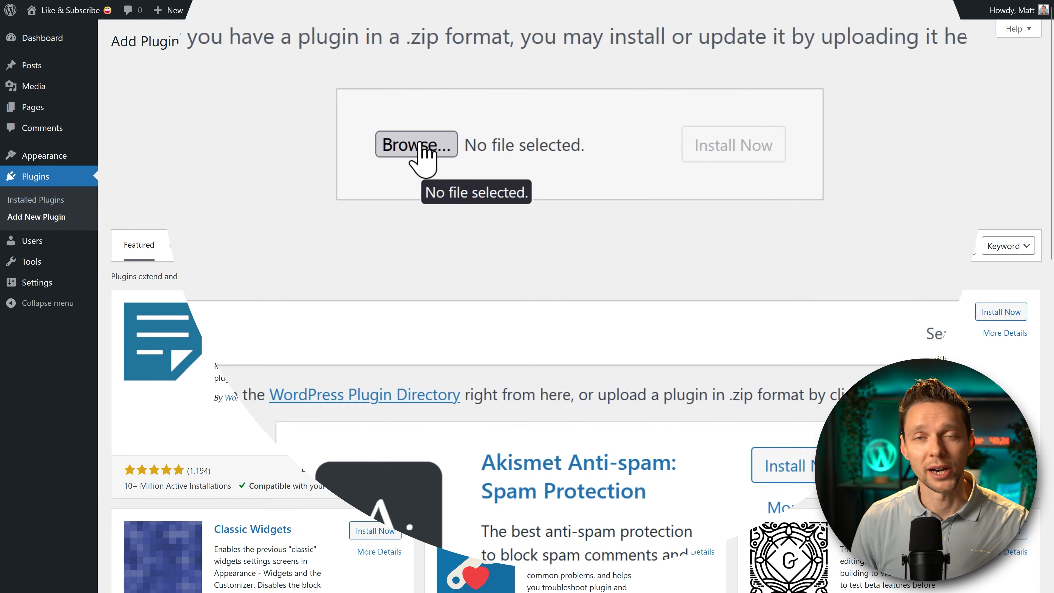
click(420, 145)
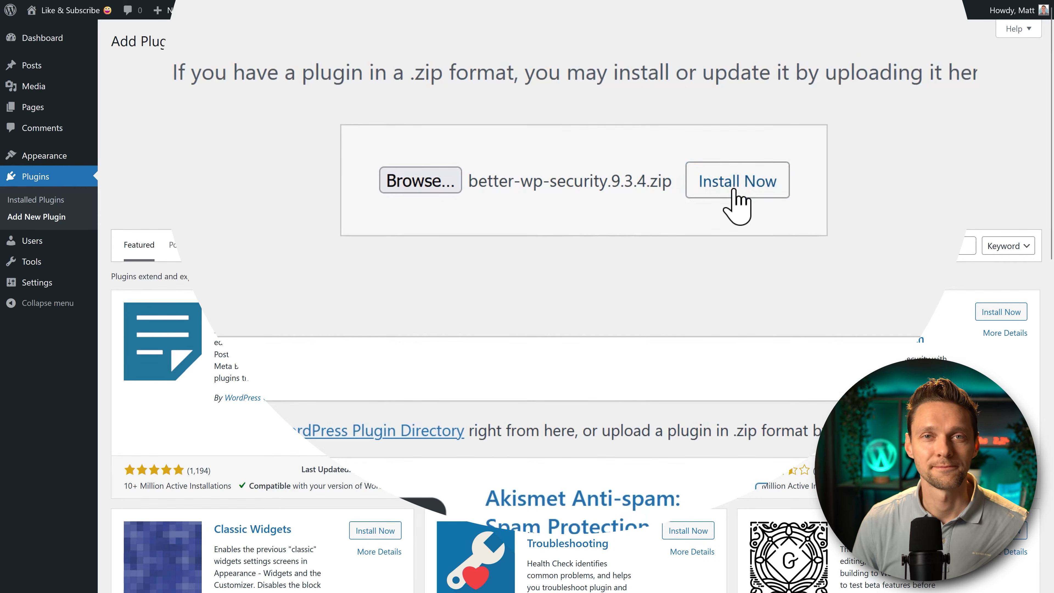
click(737, 181)
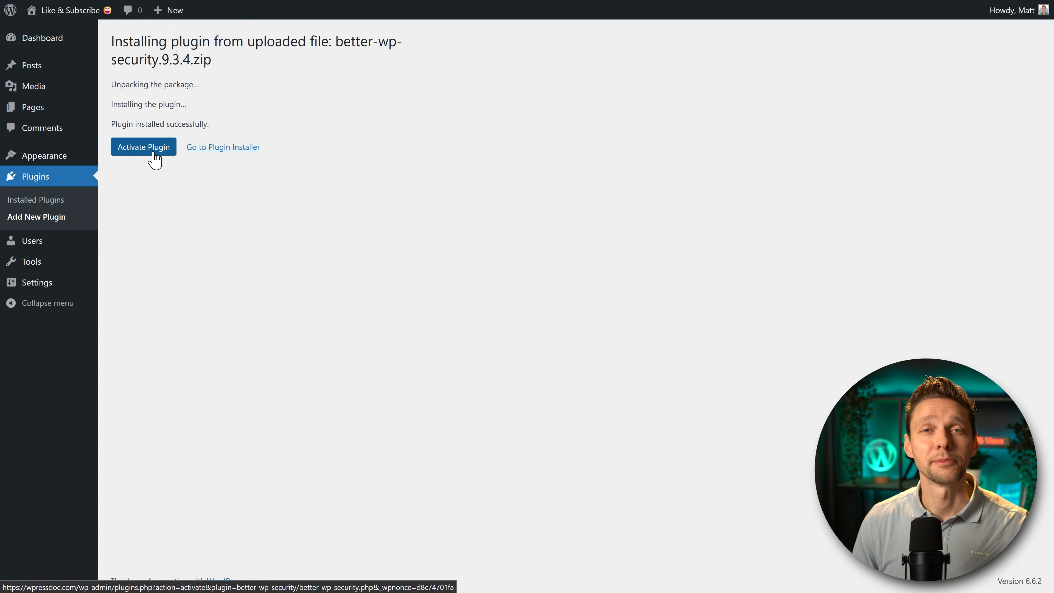
Step: Activate Solid Security, open its Settings, and allow the feedback opt-in to start the wizard
click(154, 152)
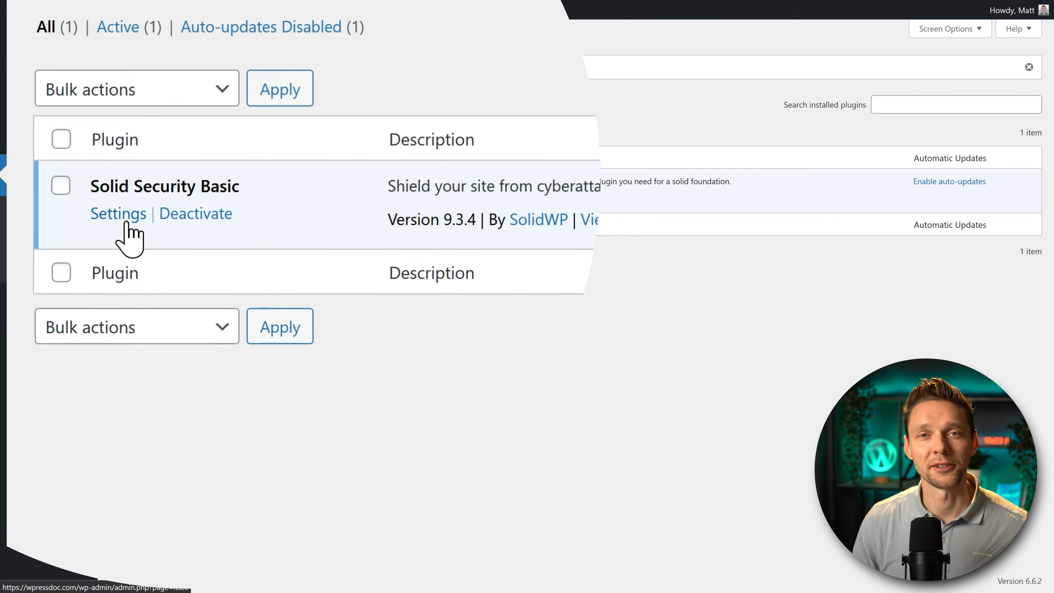
click(127, 224)
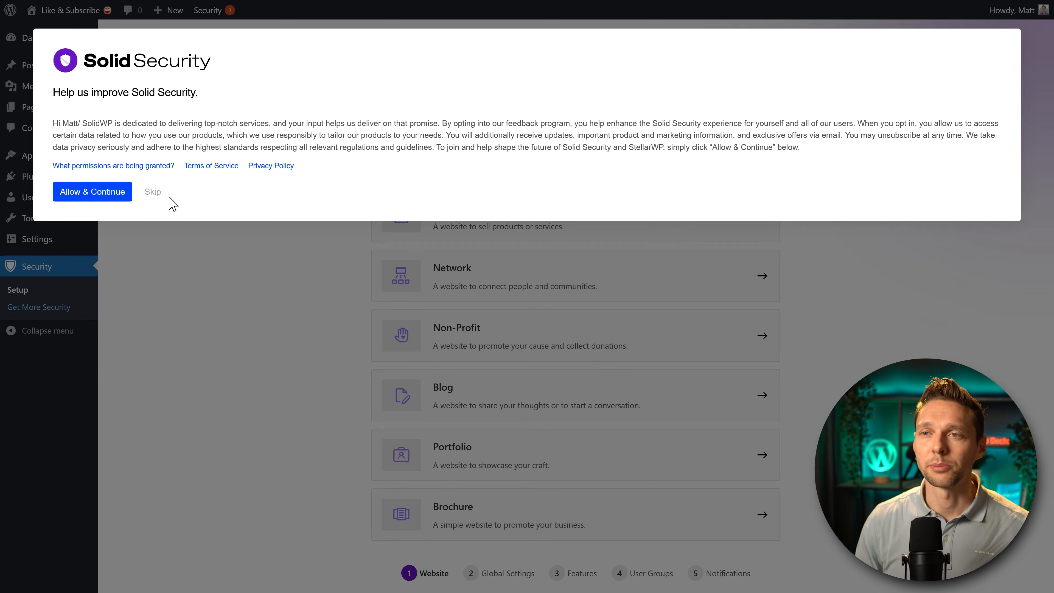
click(107, 195)
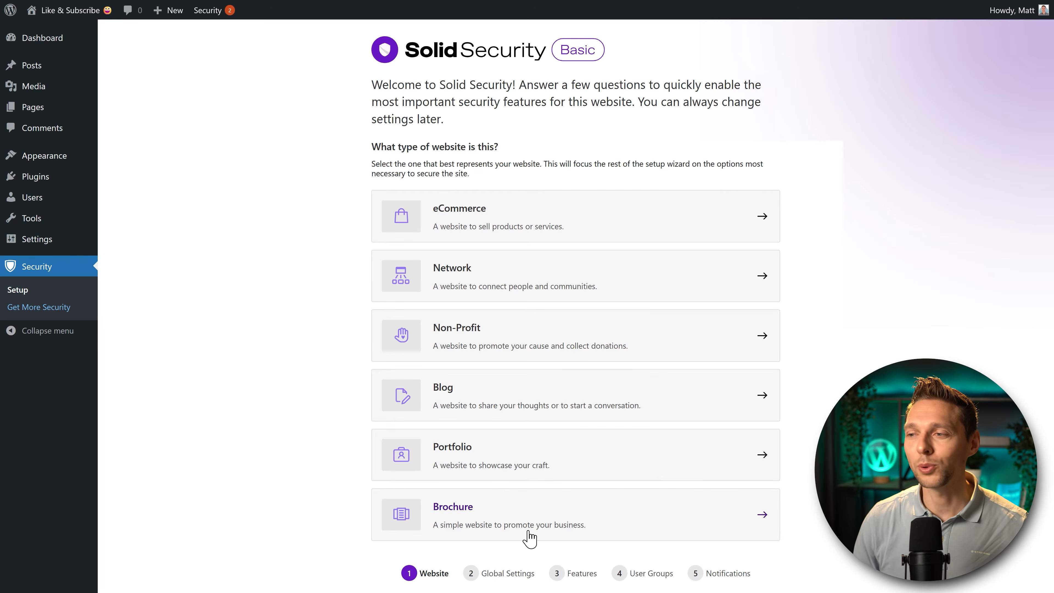
Step: Mark the site as a Brochure website with Security Check Pro enabled
click(599, 534)
click(430, 289)
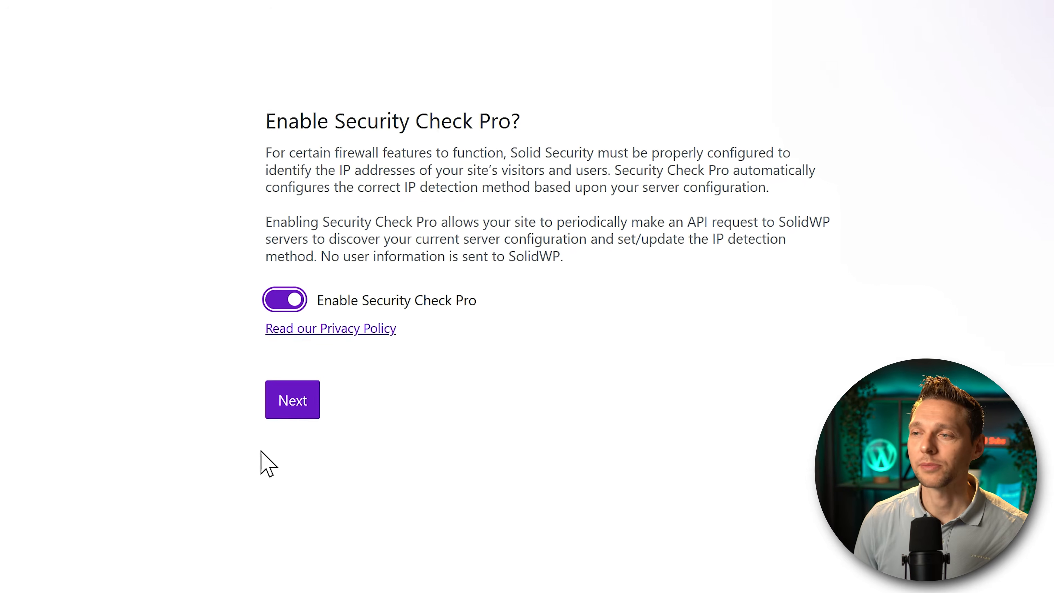
click(302, 411)
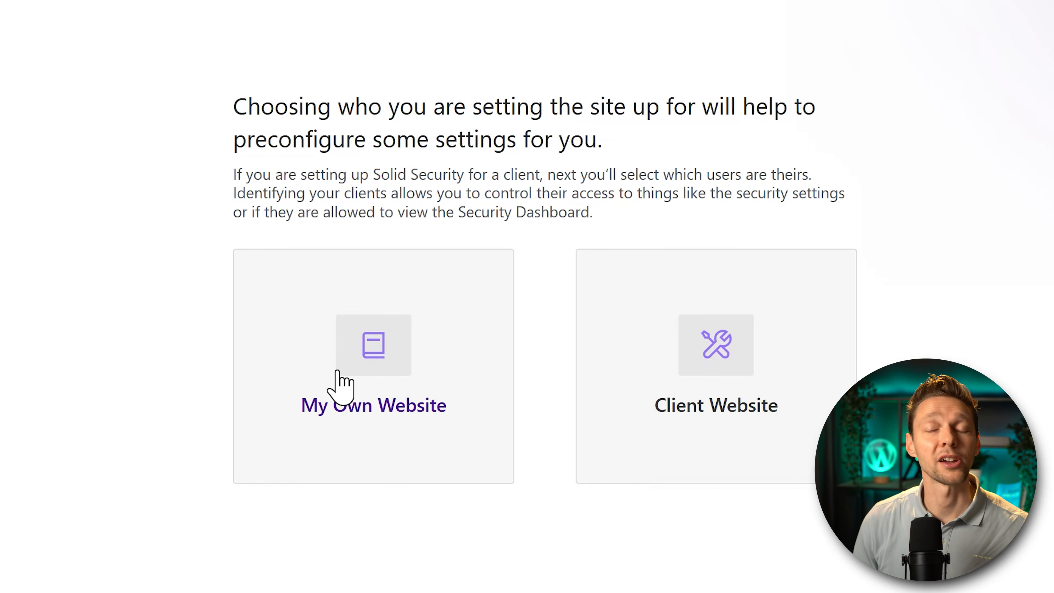
Step: Choose My Own Website and enable the user password policy
click(343, 378)
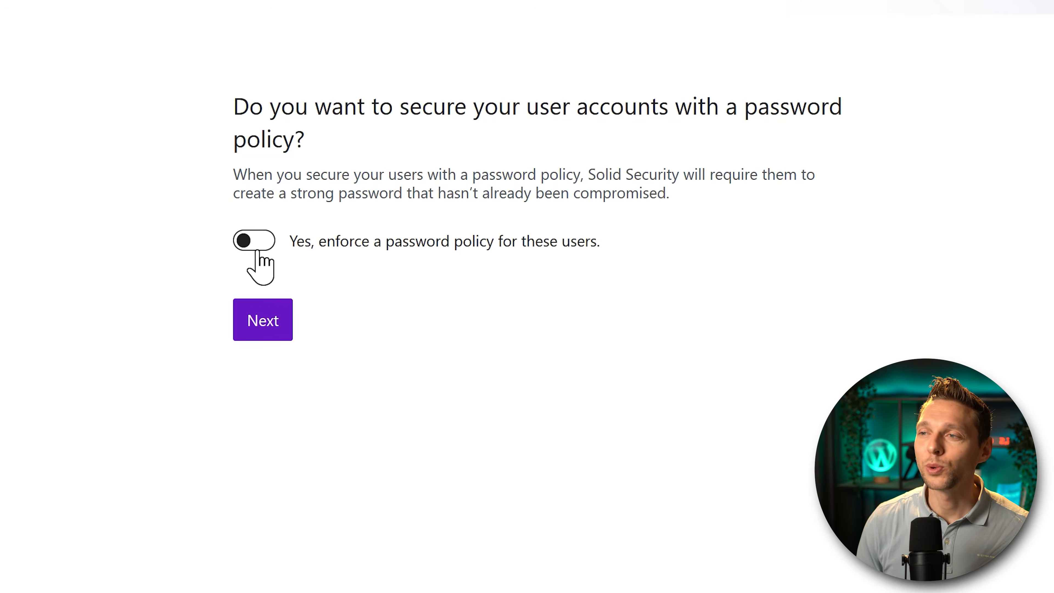
click(254, 243)
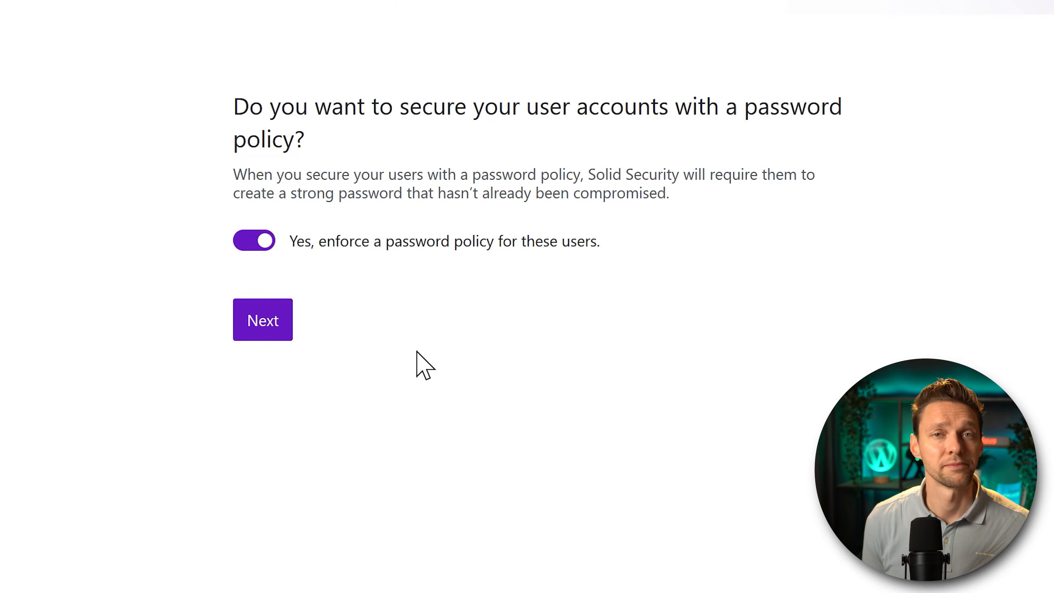
click(270, 335)
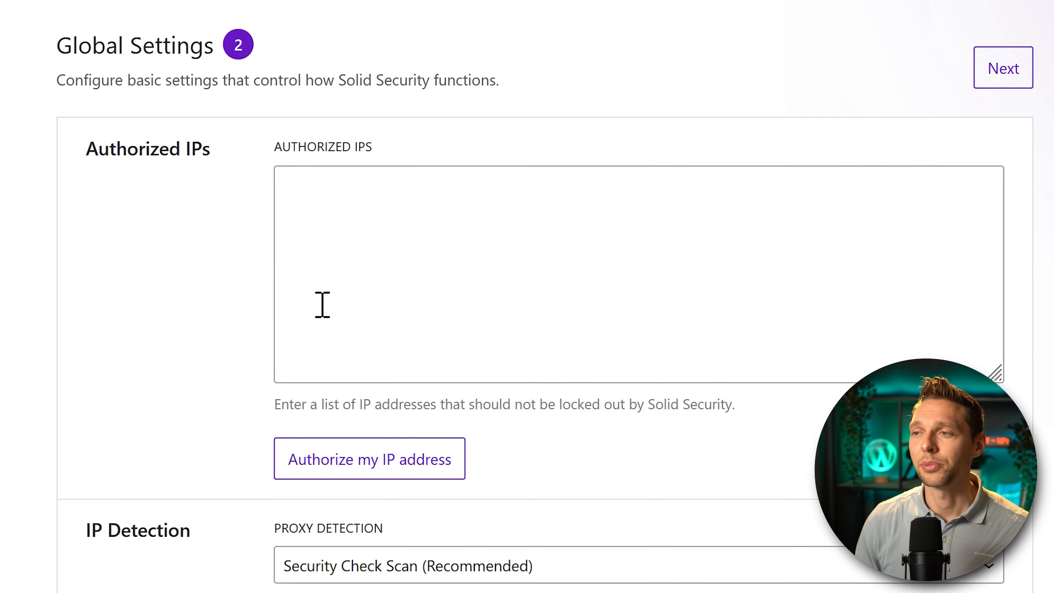
Step: Add the current IP address to the Authorized IPs list in Global Settings
click(386, 466)
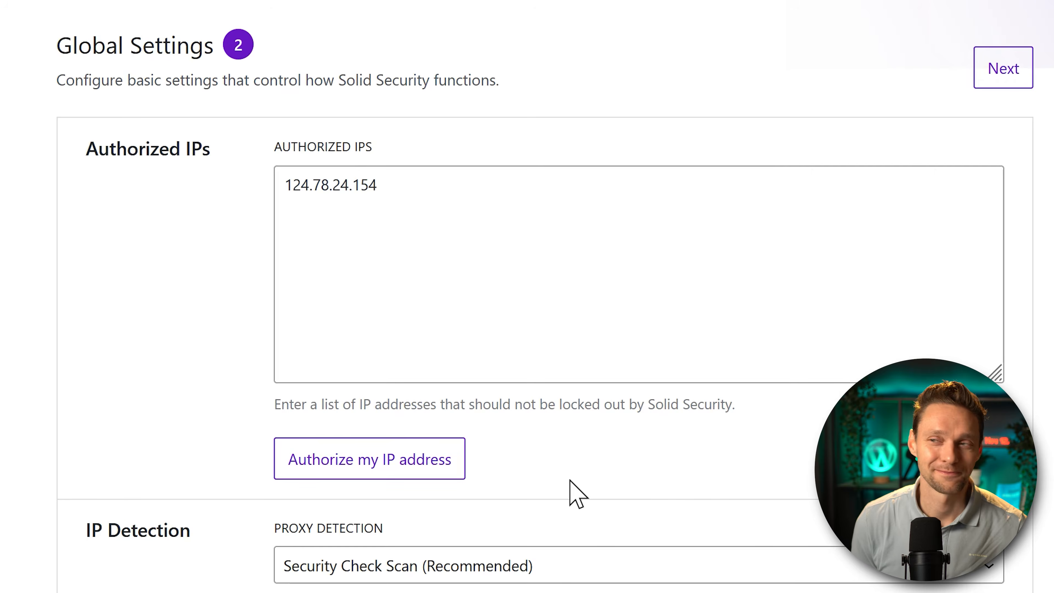
scroll(124, 481, down, 5)
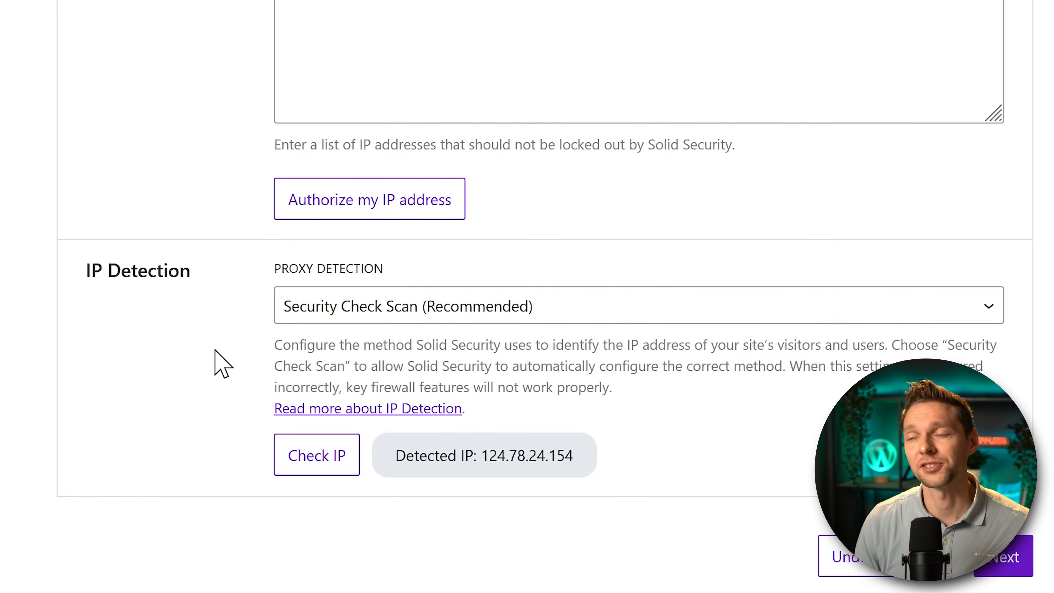
Step: Set Proxy Detection to Security Check Scan (Recommended), then continue to the Features step
click(506, 306)
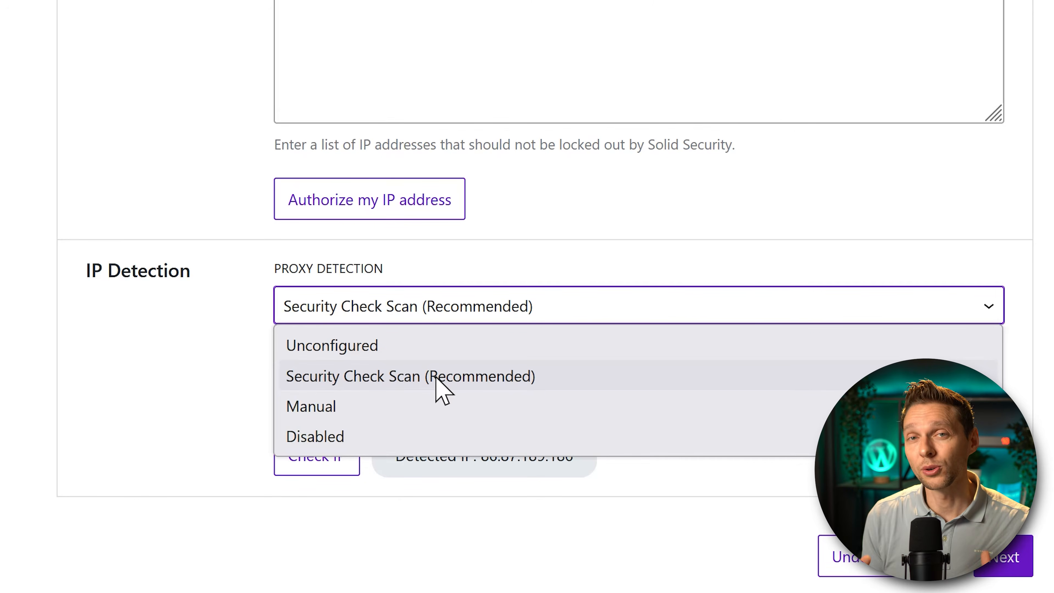
click(320, 406)
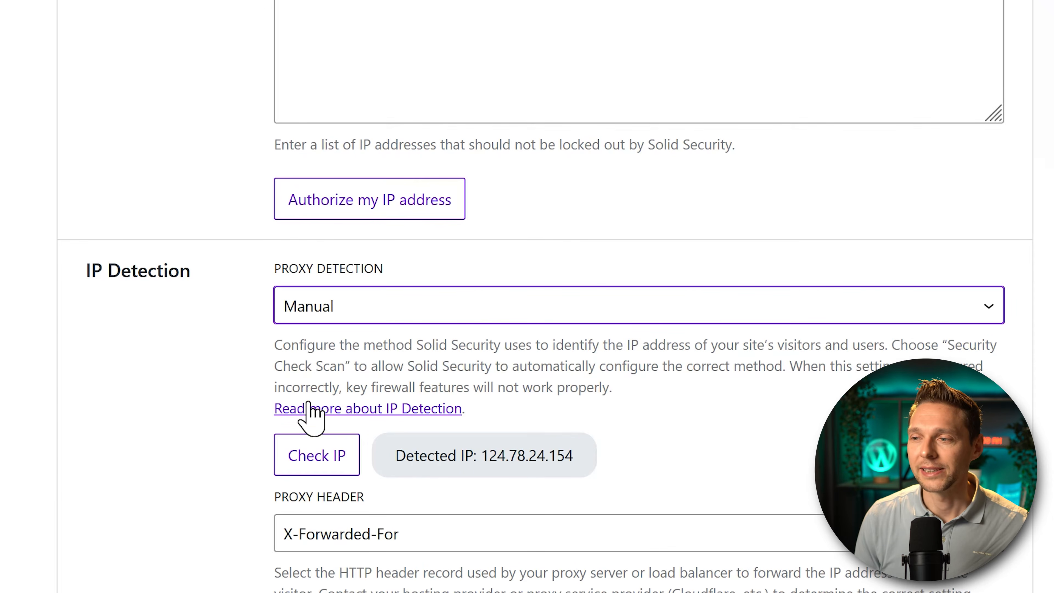
click(382, 539)
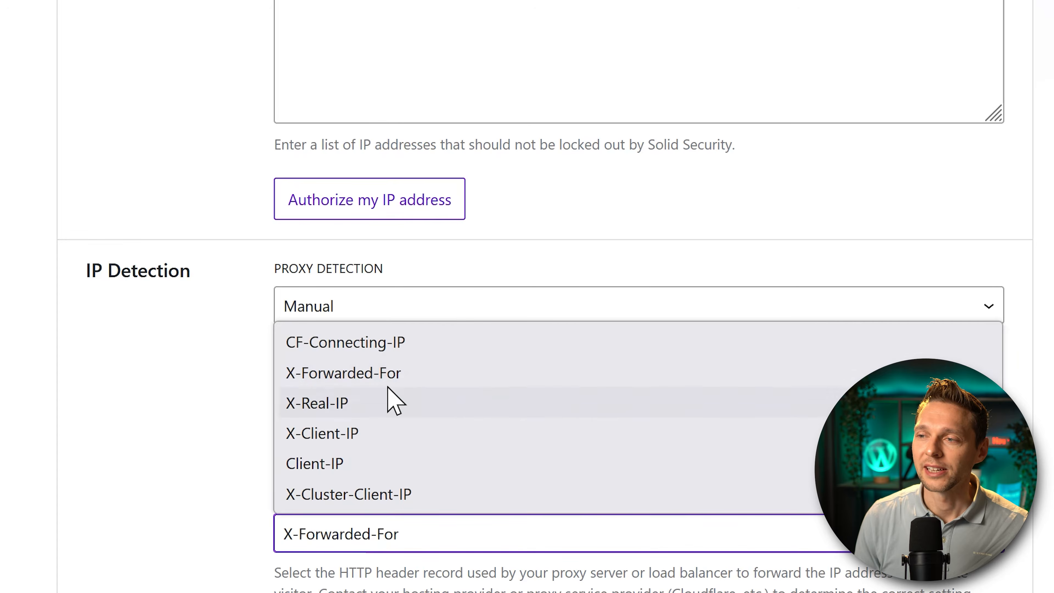
click(345, 373)
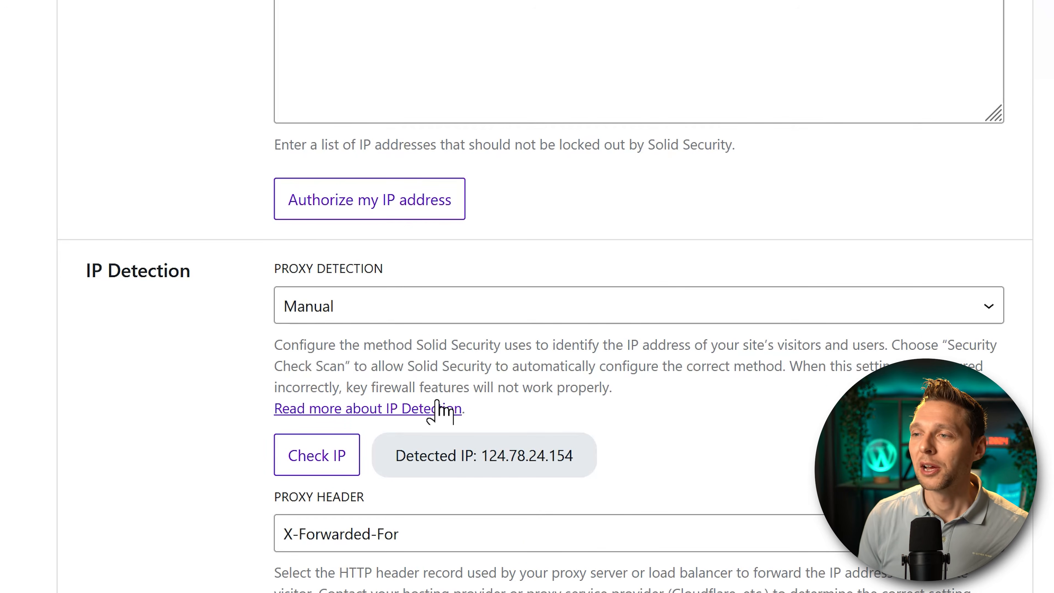
click(395, 310)
click(394, 377)
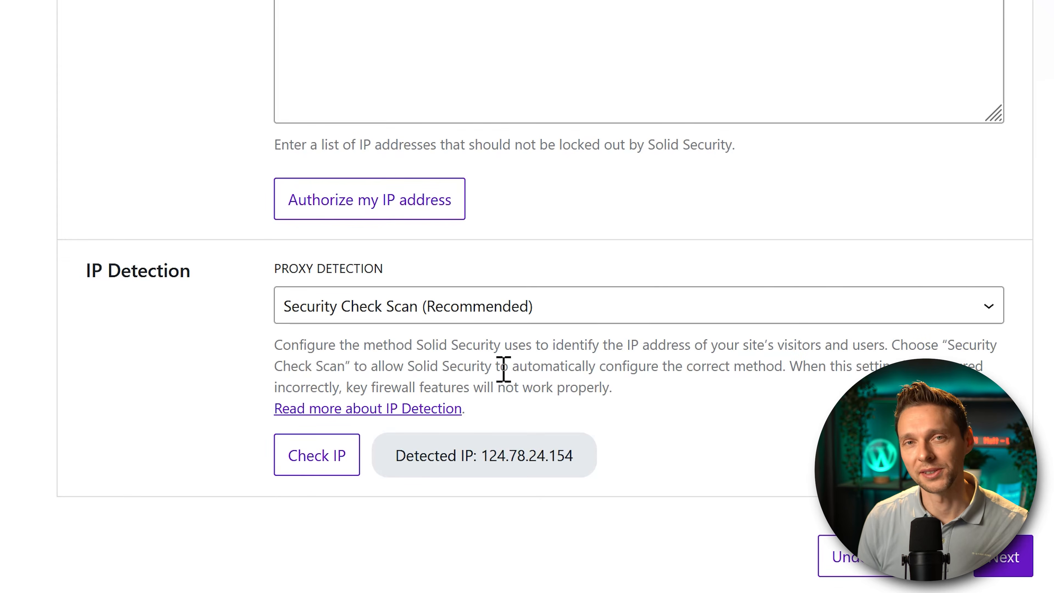
click(1018, 573)
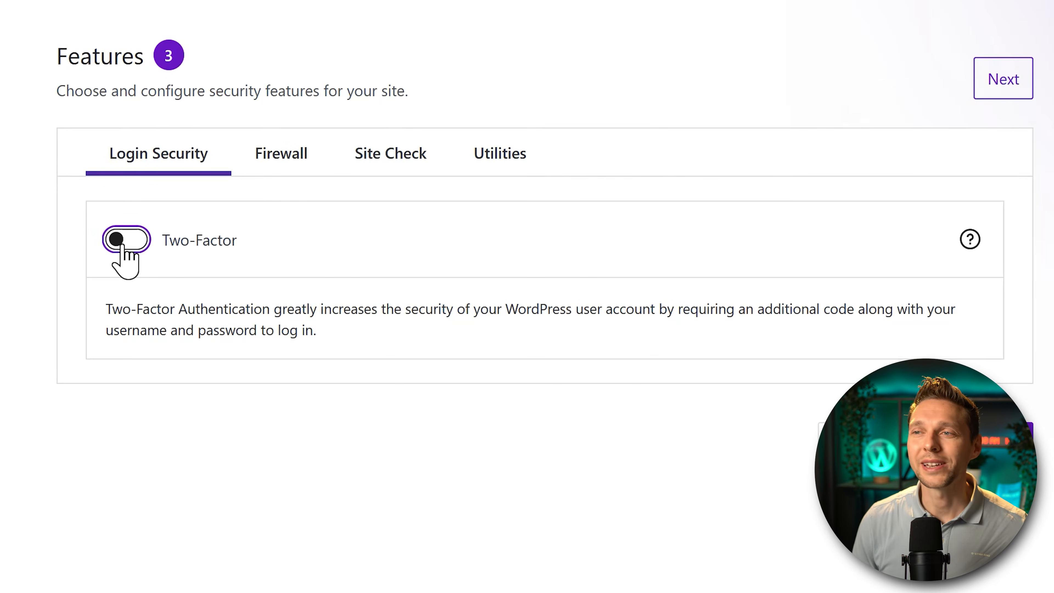
Step: Turn on Two-Factor under Login Security and review the Firewall tab's brute force features
click(121, 241)
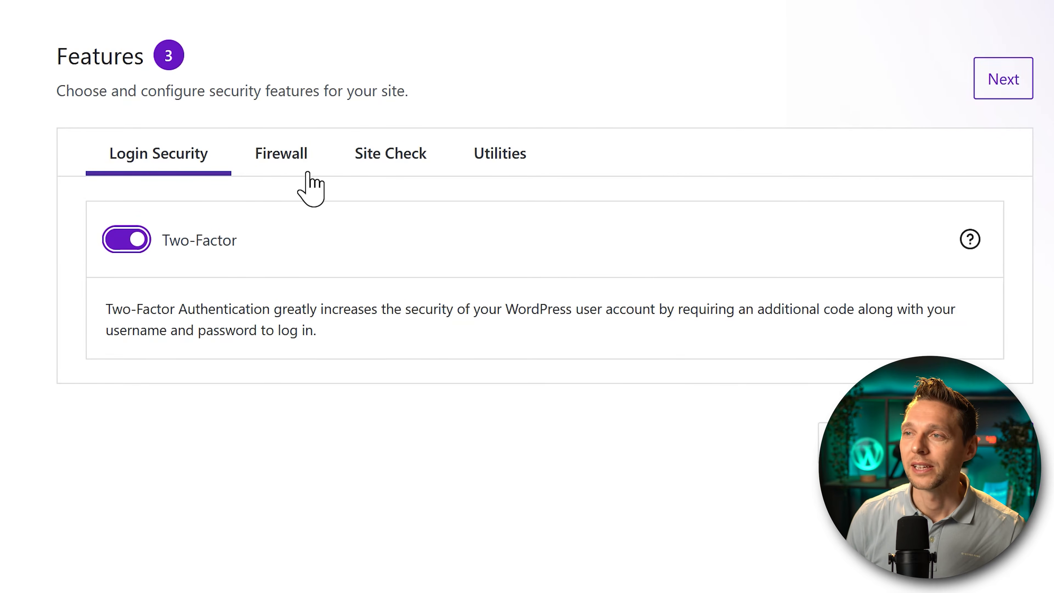
click(290, 160)
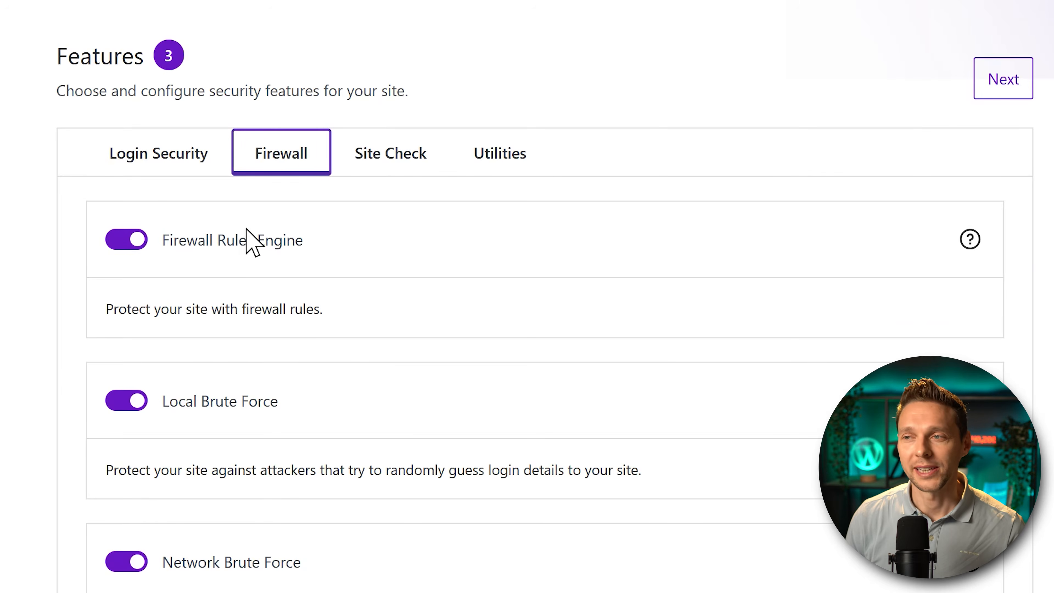
scroll(256, 403, down, 1)
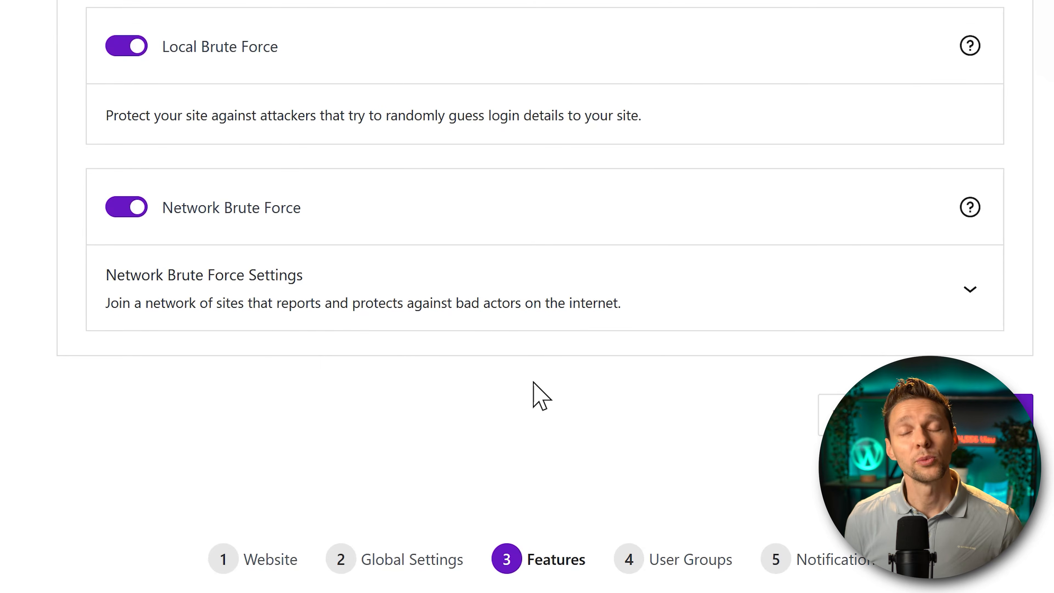
Step: Enter the site's e-mail address in Network Brute Force settings and tick Receive Email Updates
click(566, 308)
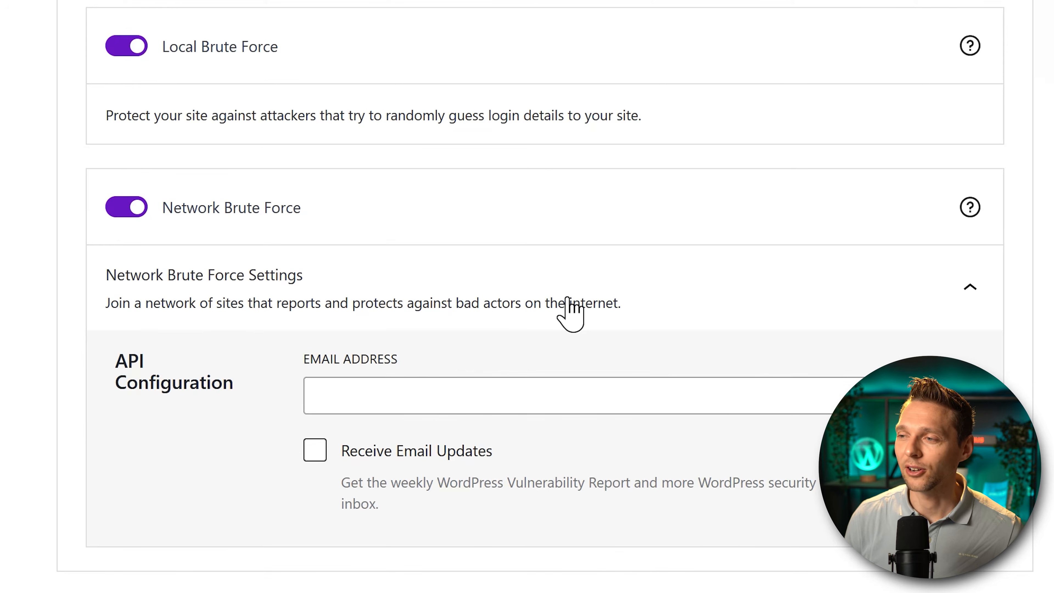
click(381, 394)
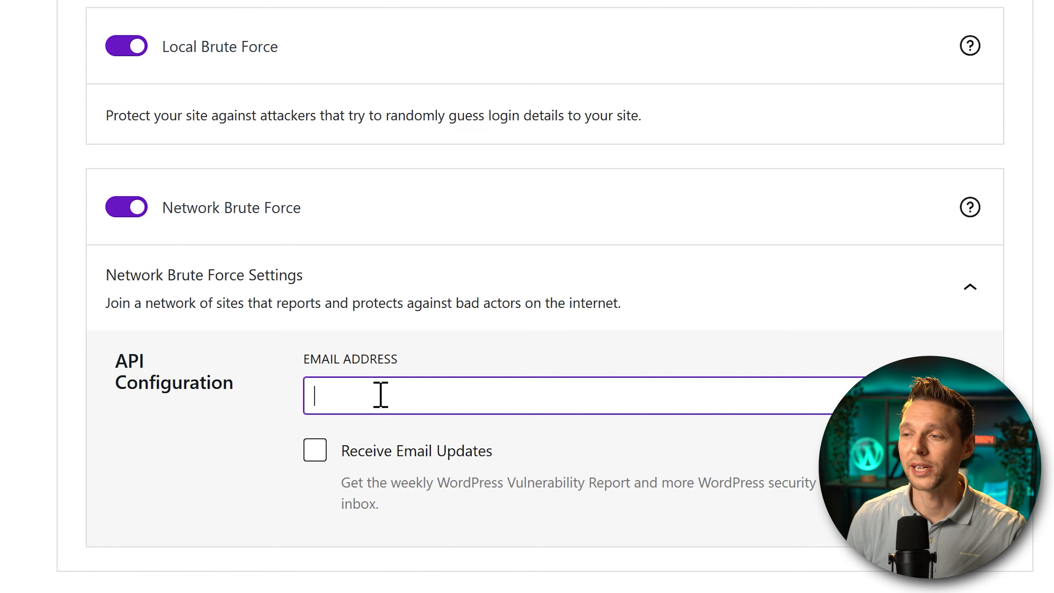
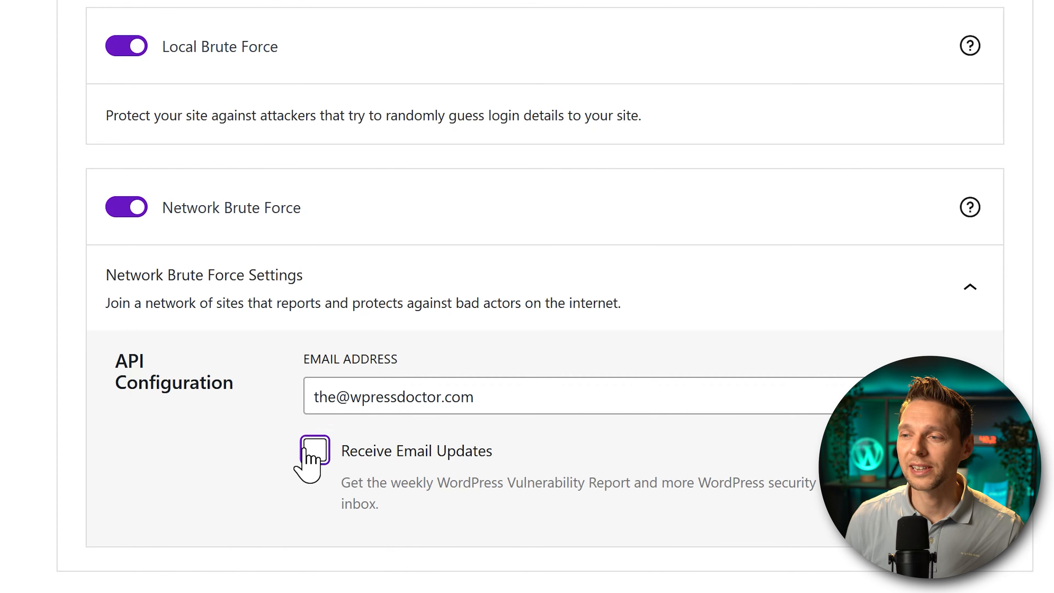
click(314, 450)
middle_click(701, 433)
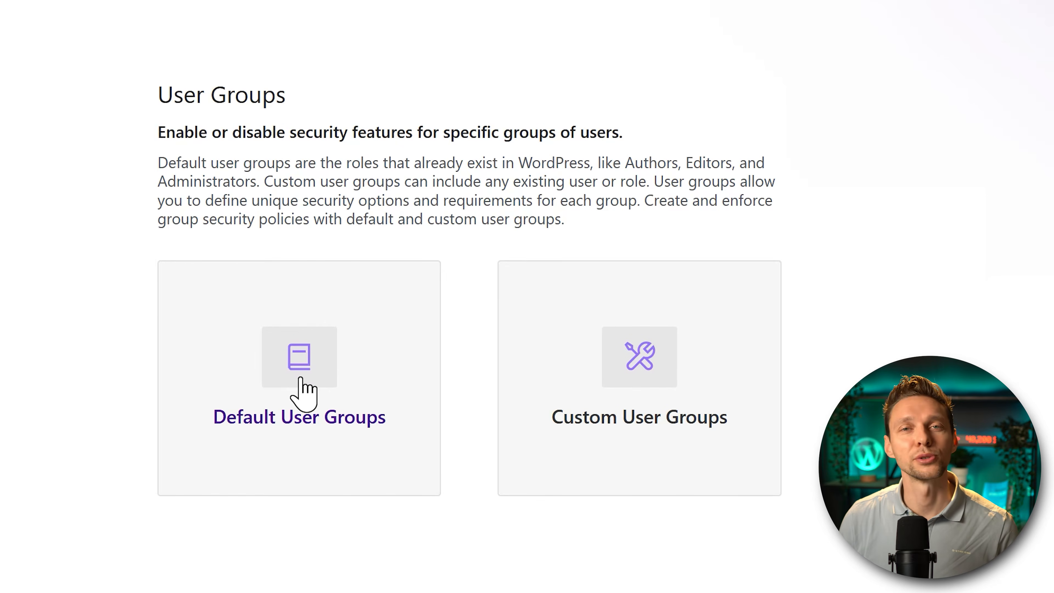
Step: Open Default User Groups and review each role's features, ending back on Administrators
click(303, 392)
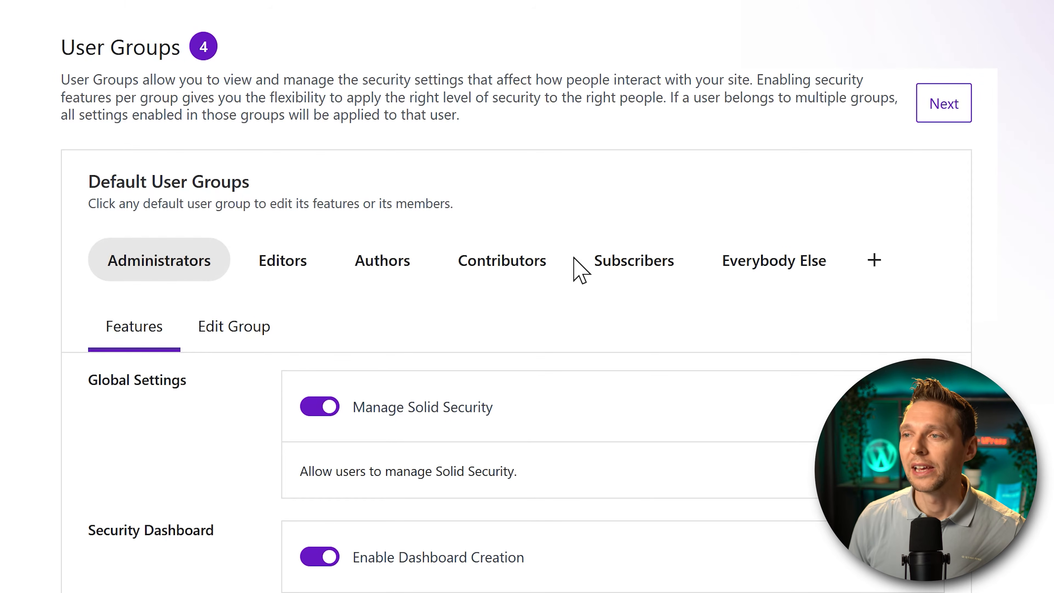
click(287, 271)
click(377, 274)
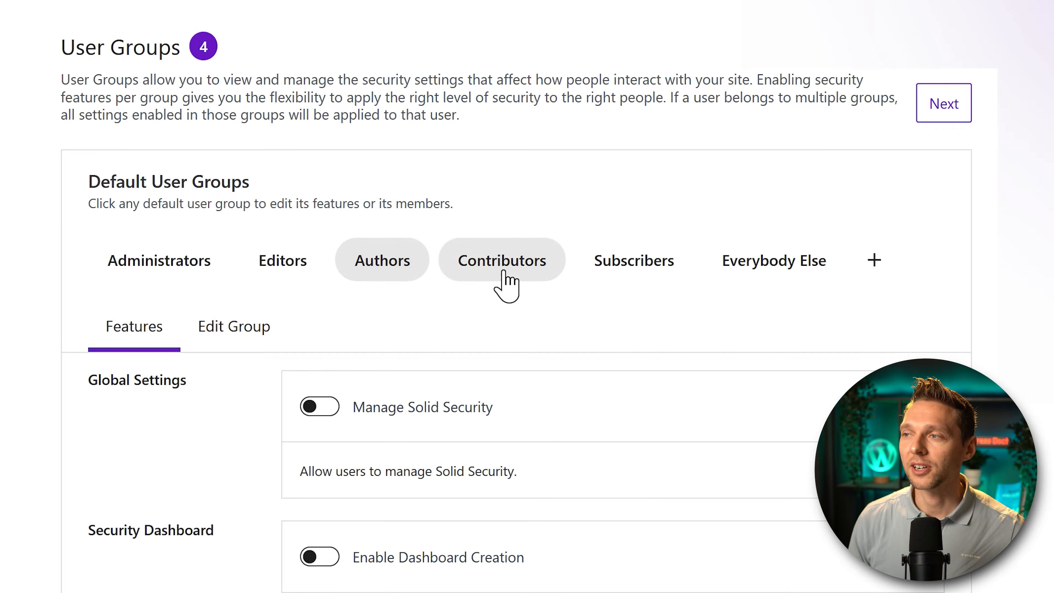
click(504, 270)
click(652, 268)
click(771, 266)
click(149, 272)
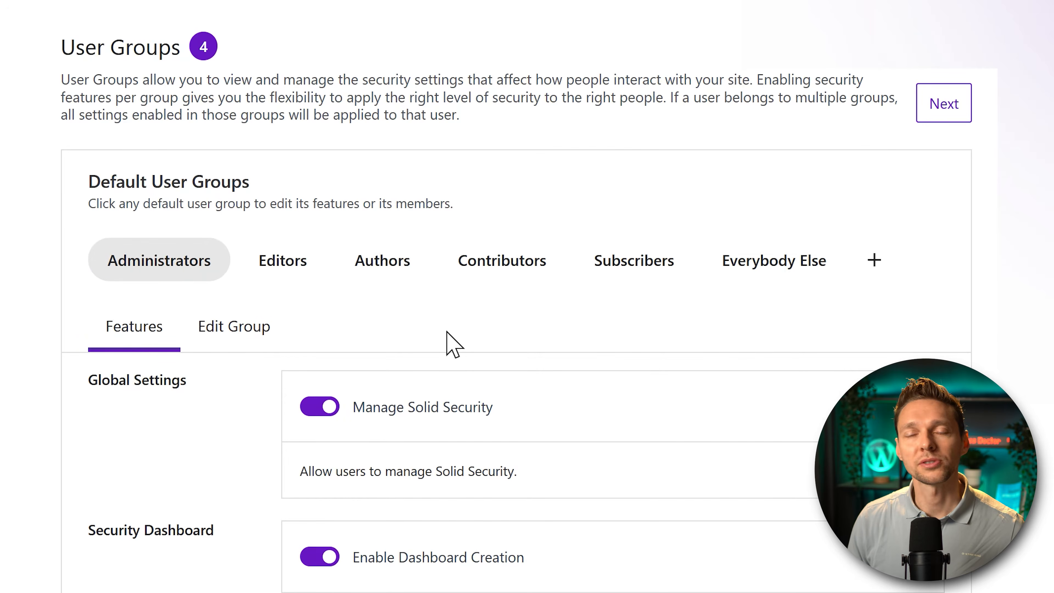
Step: Switch off Application Passwords for Administrators, keeping Manage Solid Security and Strong Passwords on
middle_click(491, 321)
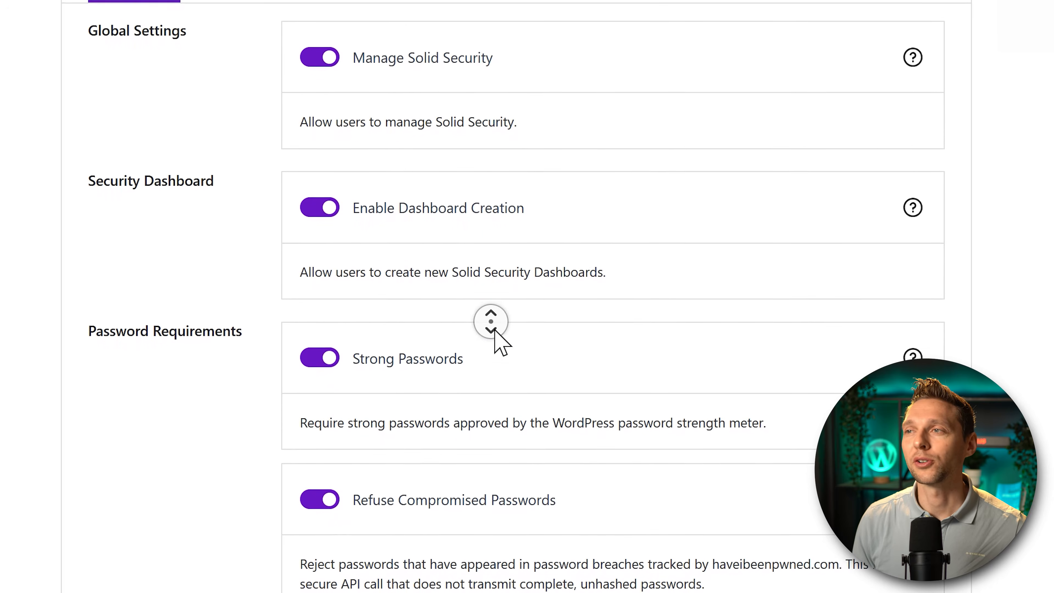
middle_click(494, 329)
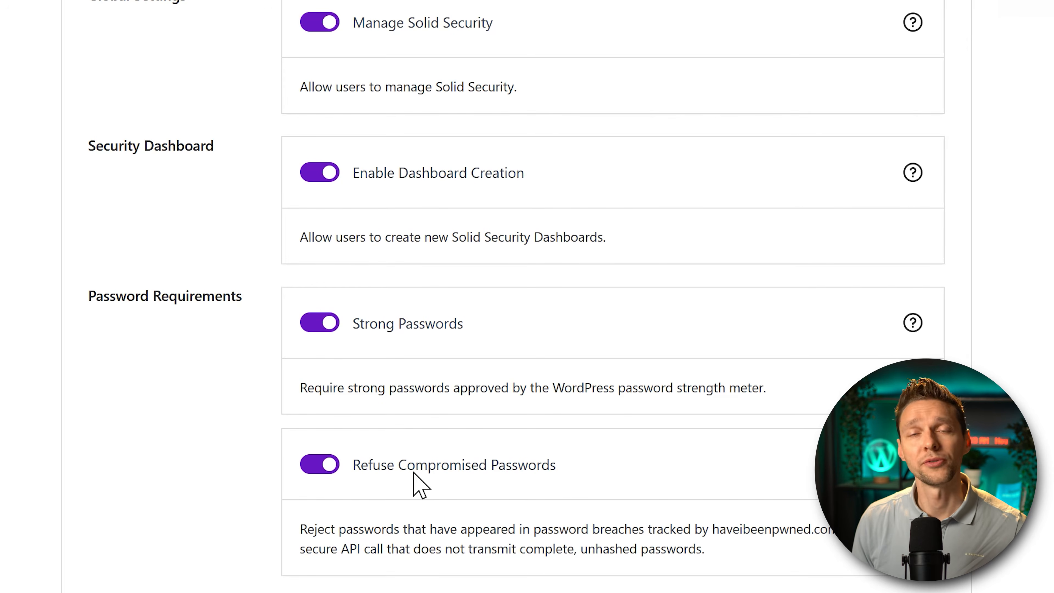
middle_click(528, 472)
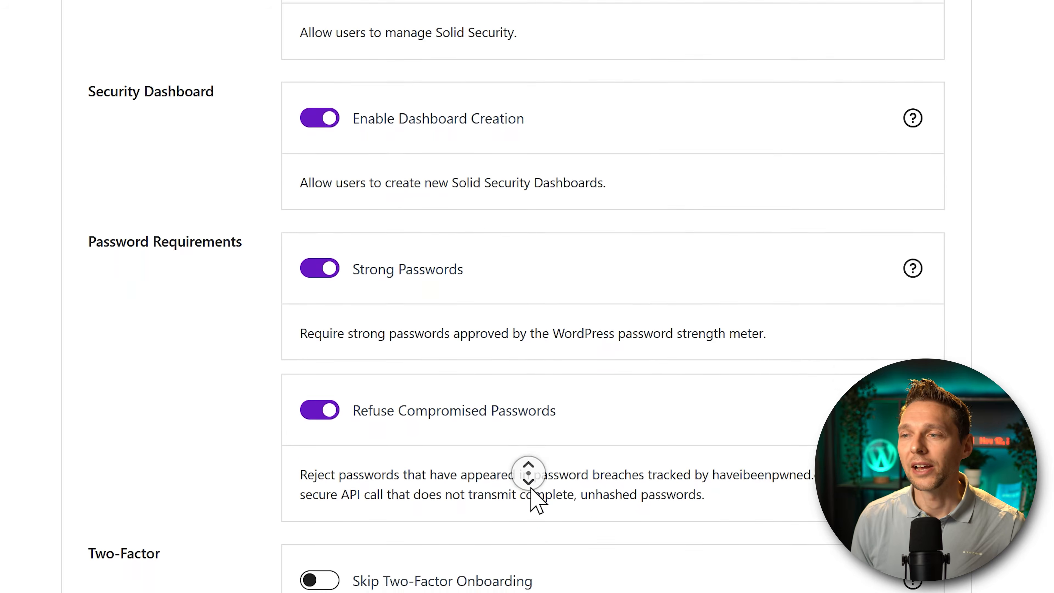
middle_click(531, 487)
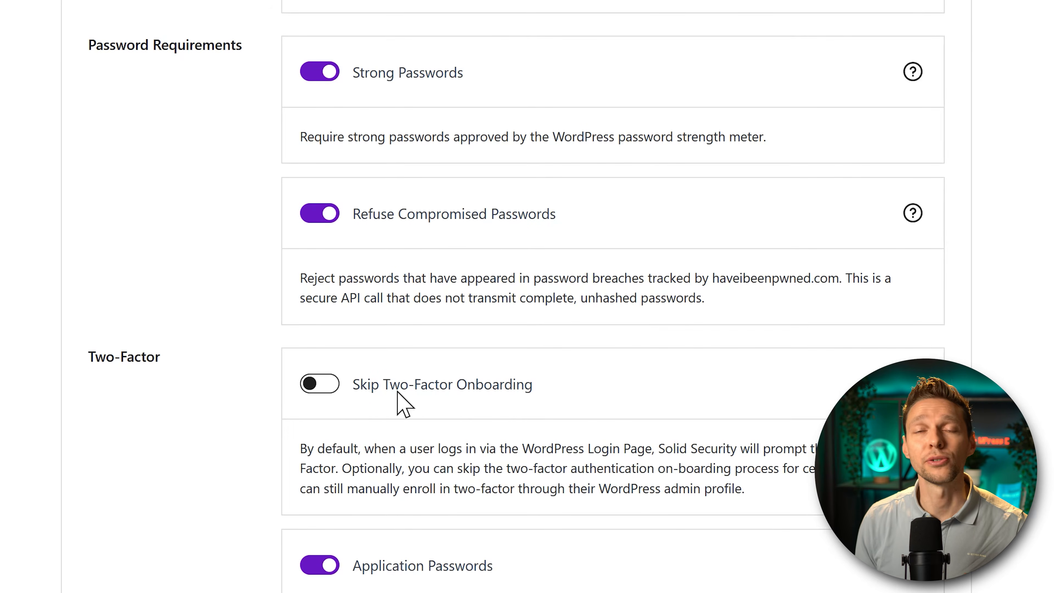
scroll(252, 579, down, 1)
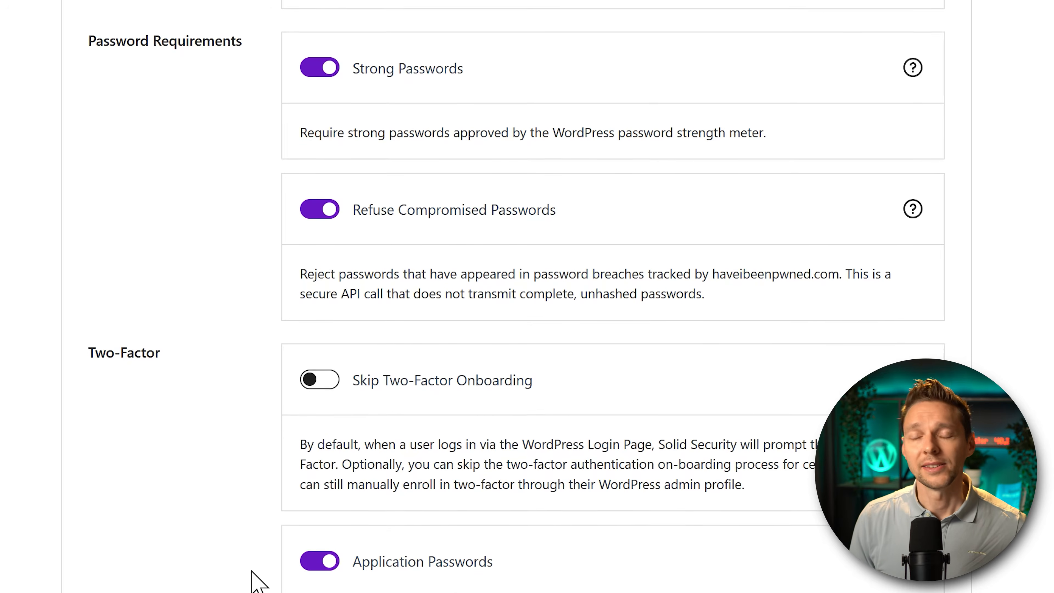
scroll(252, 548, down, 5)
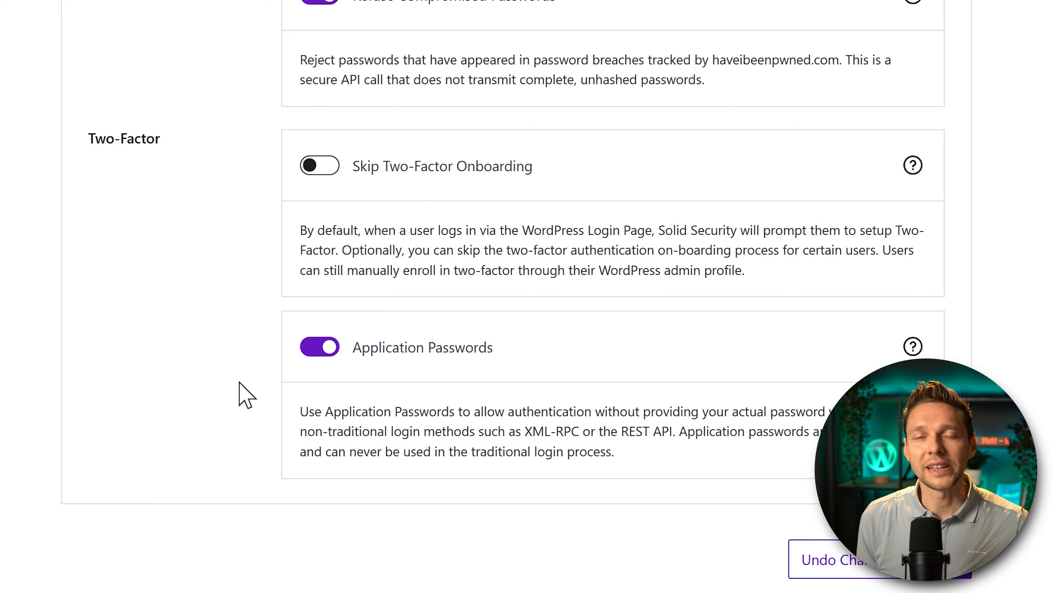
click(319, 347)
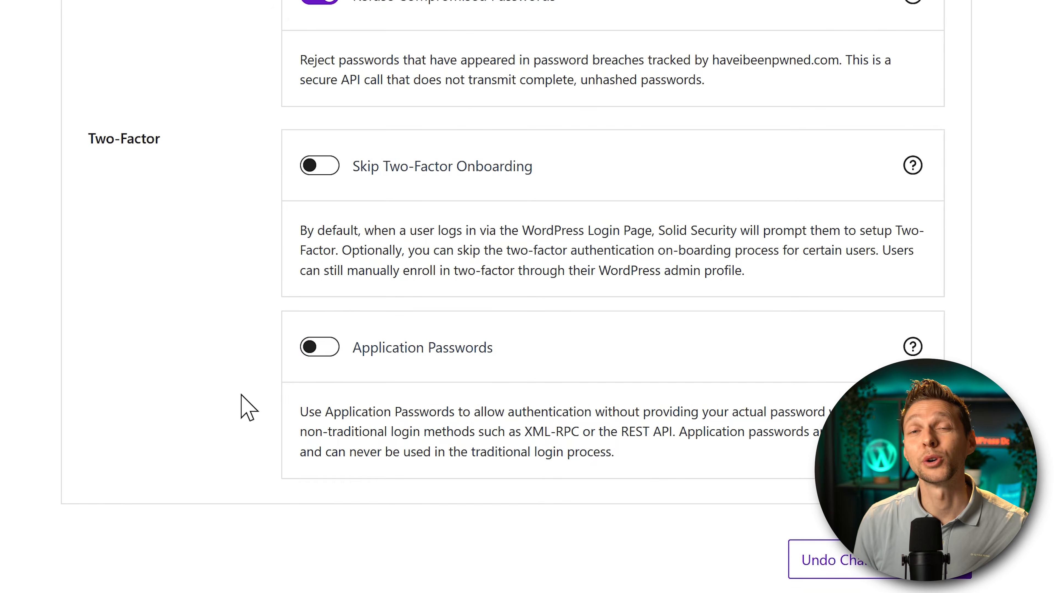
click(239, 409)
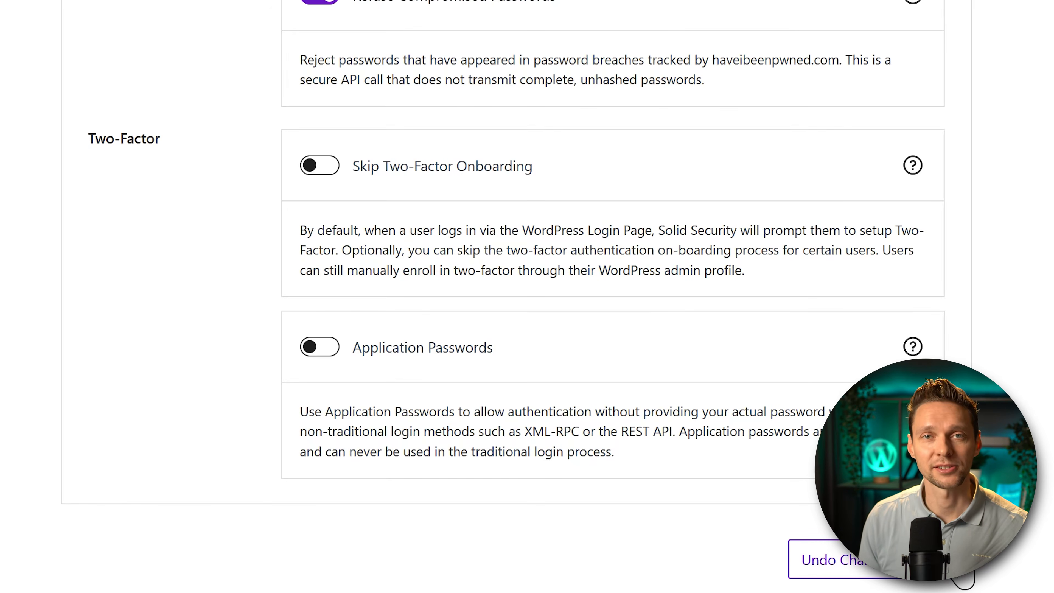
scroll(1045, 427, up, 7)
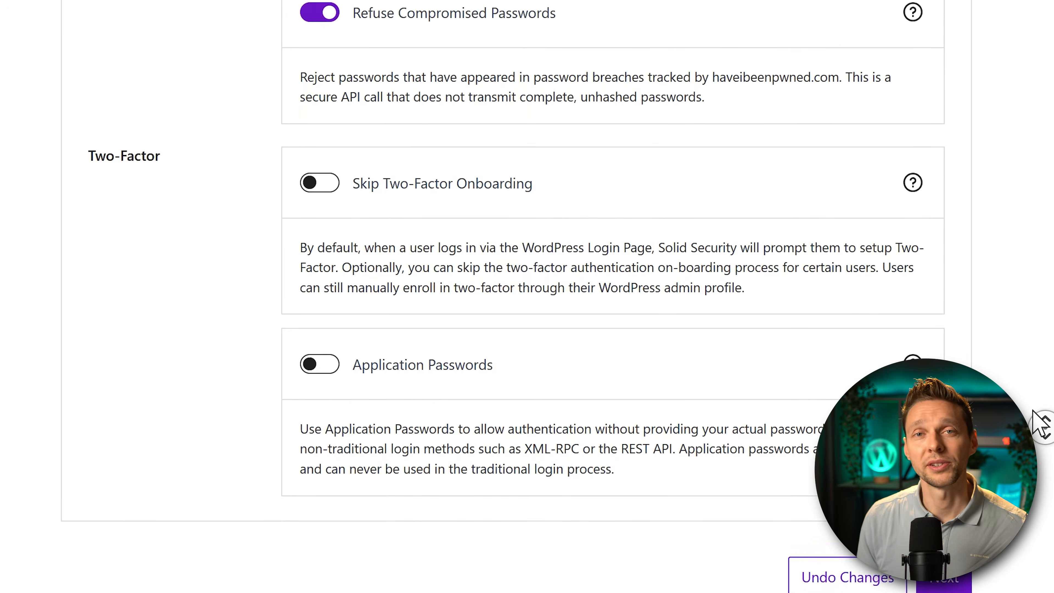
scroll(1041, 419, up, 4)
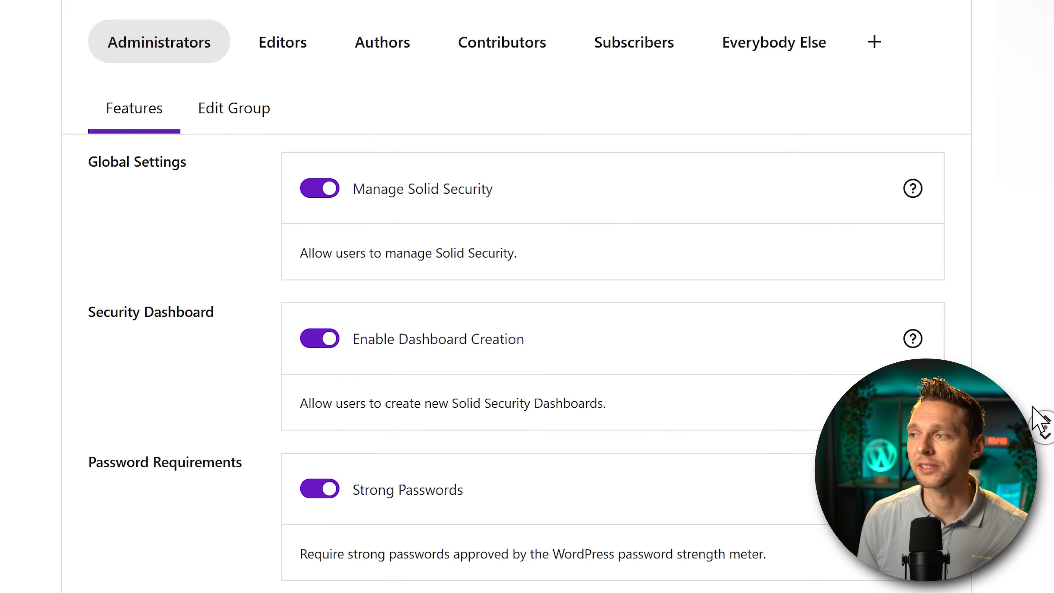
Step: Turn off Editors' Application Passwords, leaving Strong Passwords and Refuse Compromised Passwords enabled
click(297, 61)
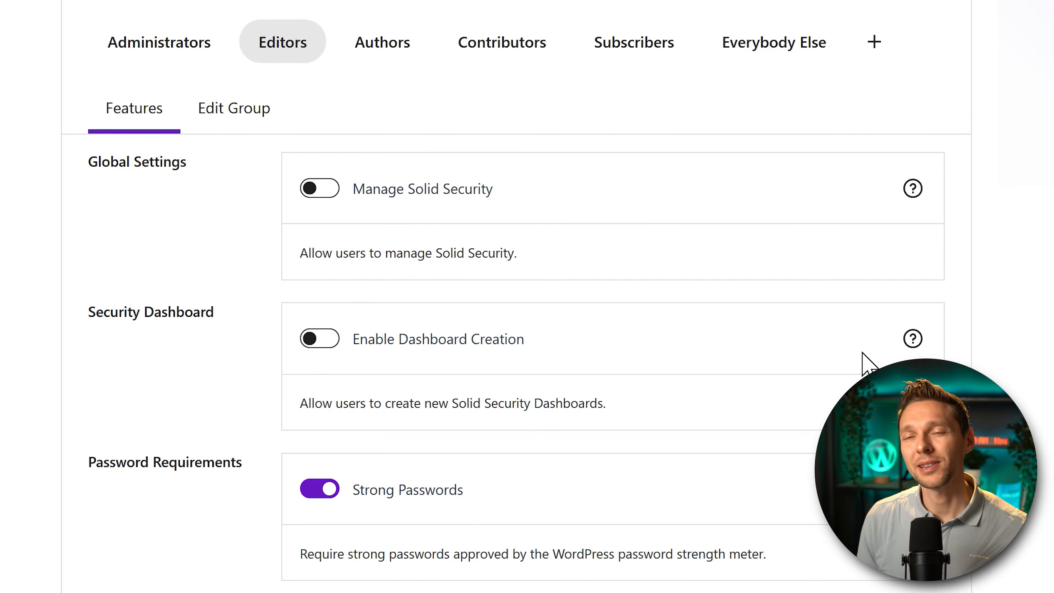
scroll(516, 298, down, 2)
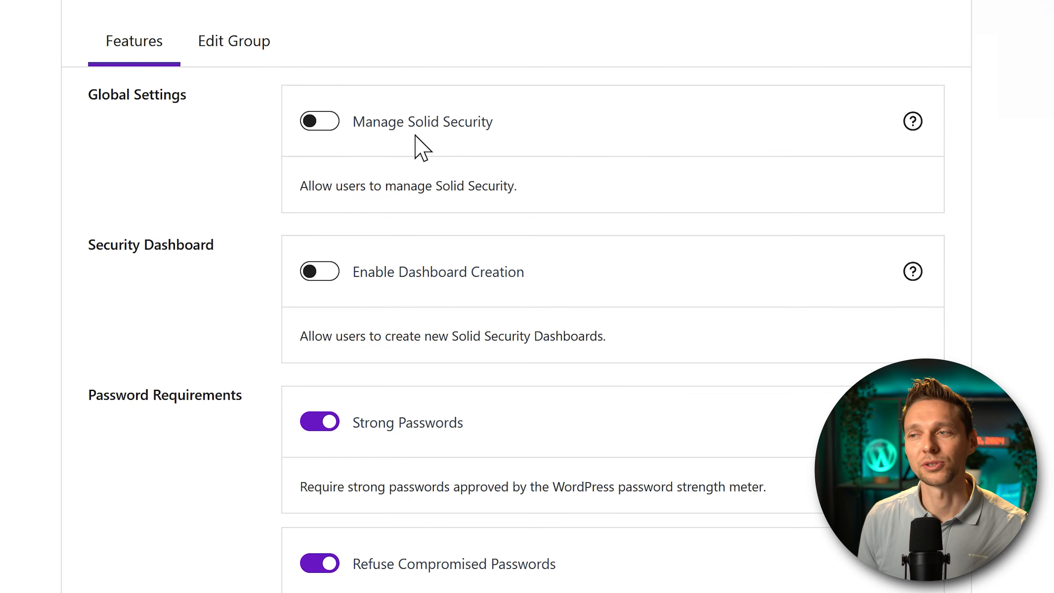
middle_click(977, 237)
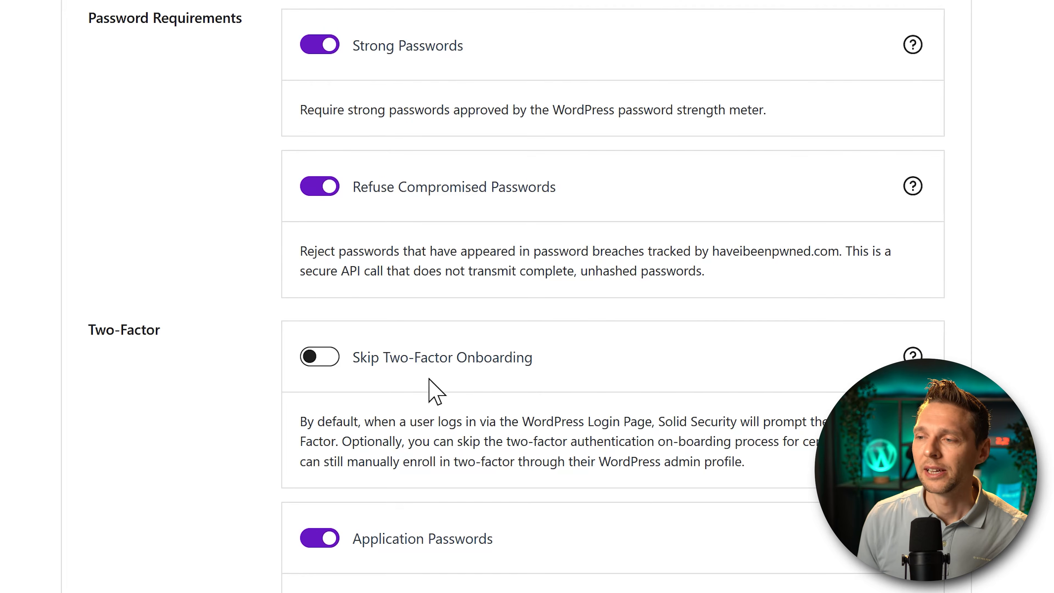
click(318, 538)
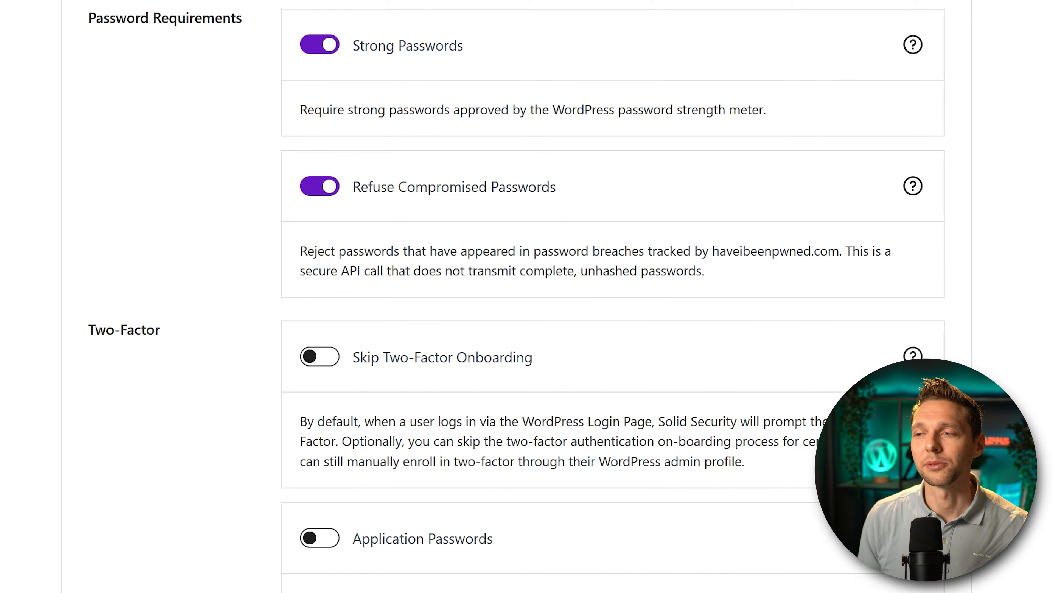
scroll(572, 259, up, 8)
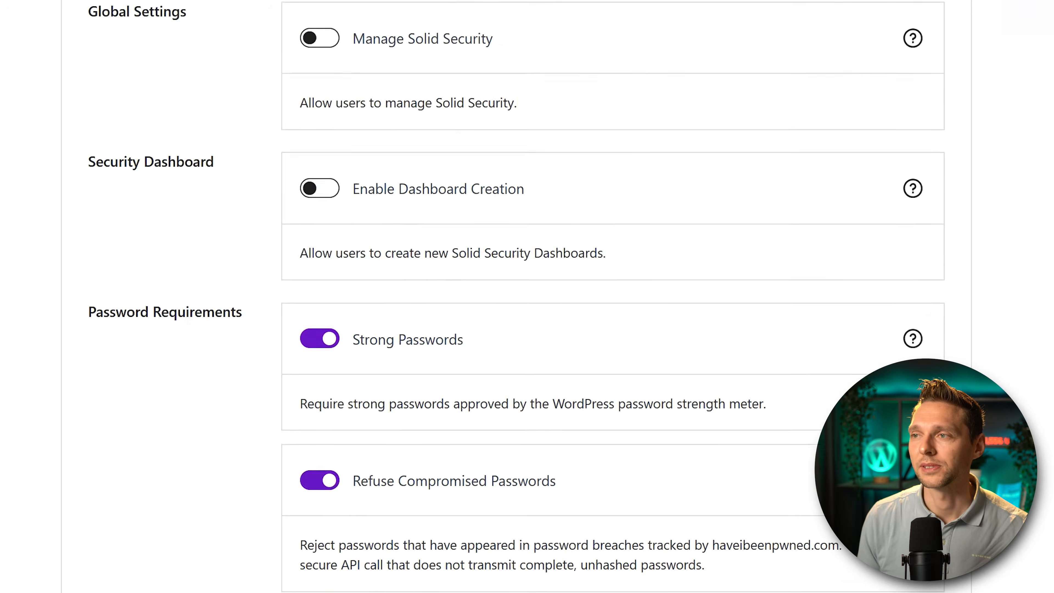
Step: Check Authors and Contributors, disable Subscribers' Application Passwords, and advance to Notifications
click(399, 52)
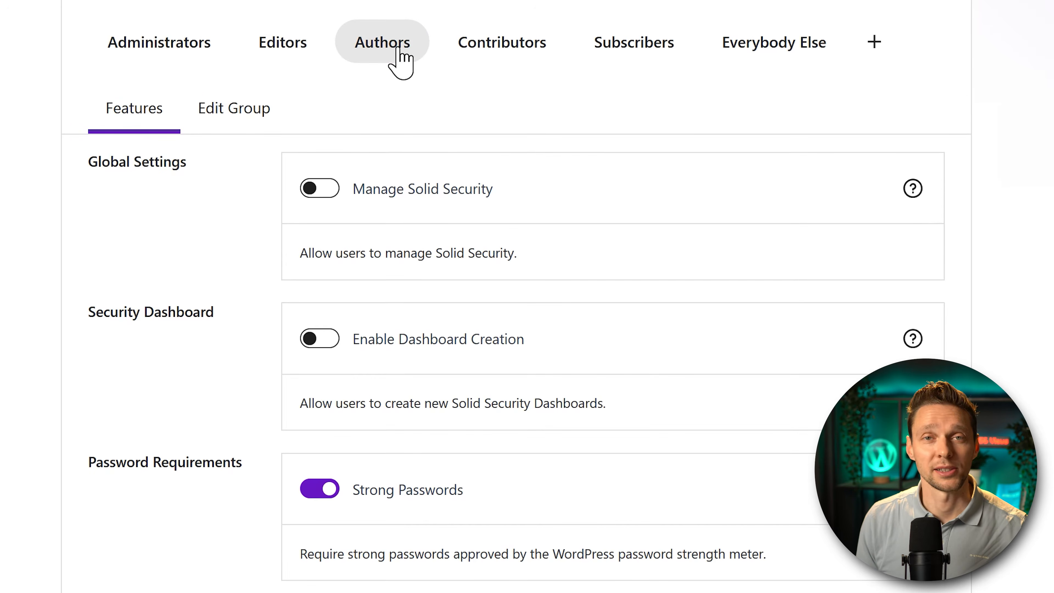
click(503, 52)
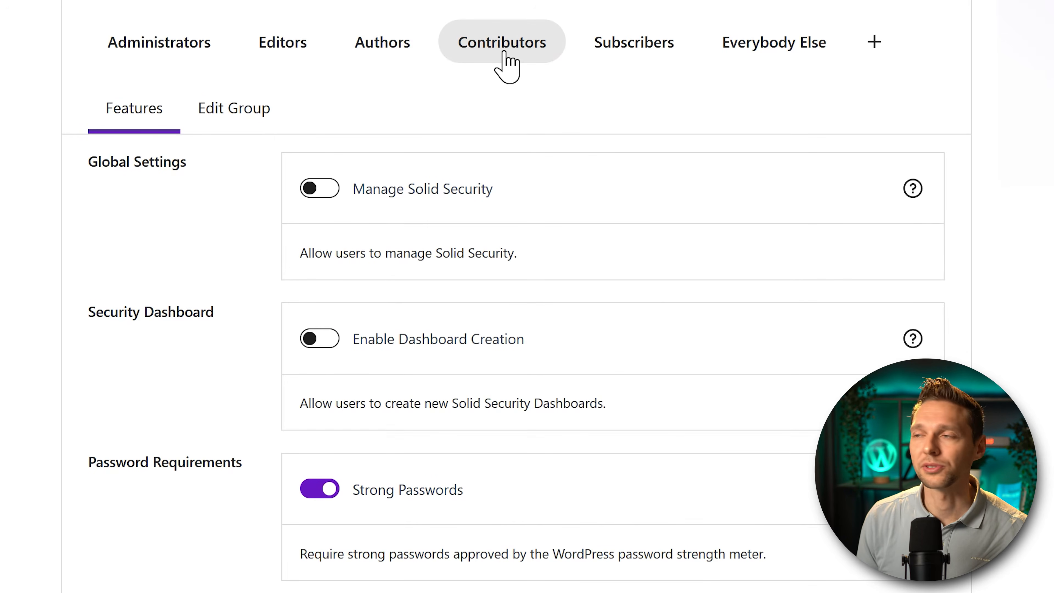
click(633, 49)
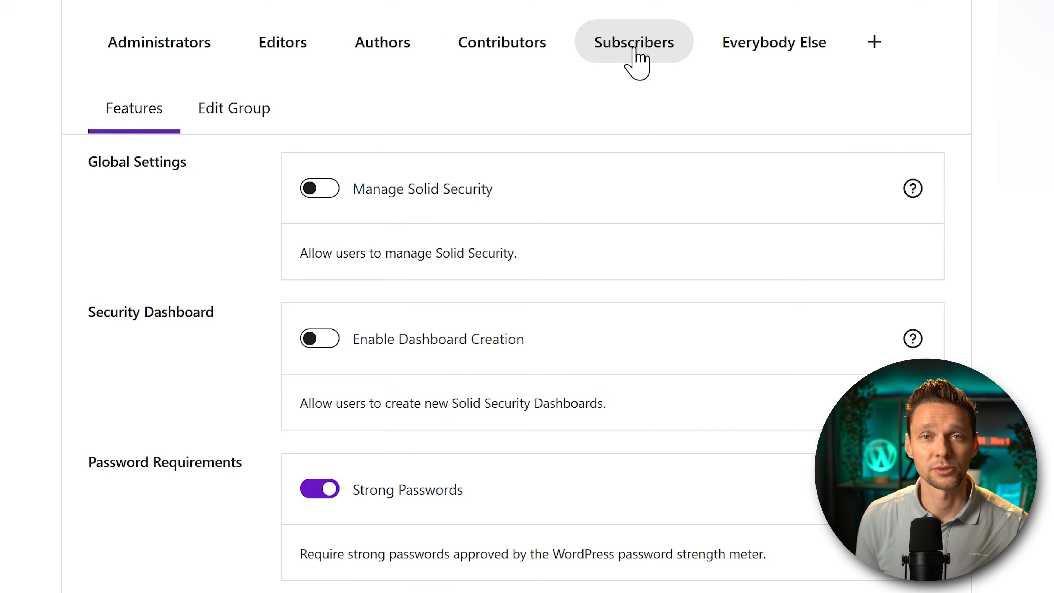
middle_click(1031, 94)
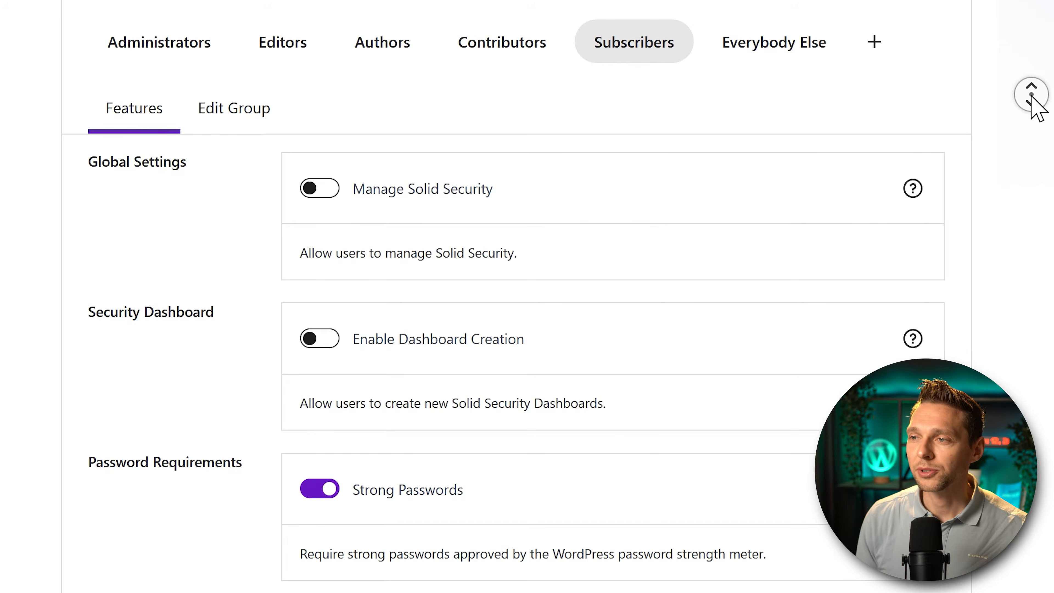
middle_click(1020, 118)
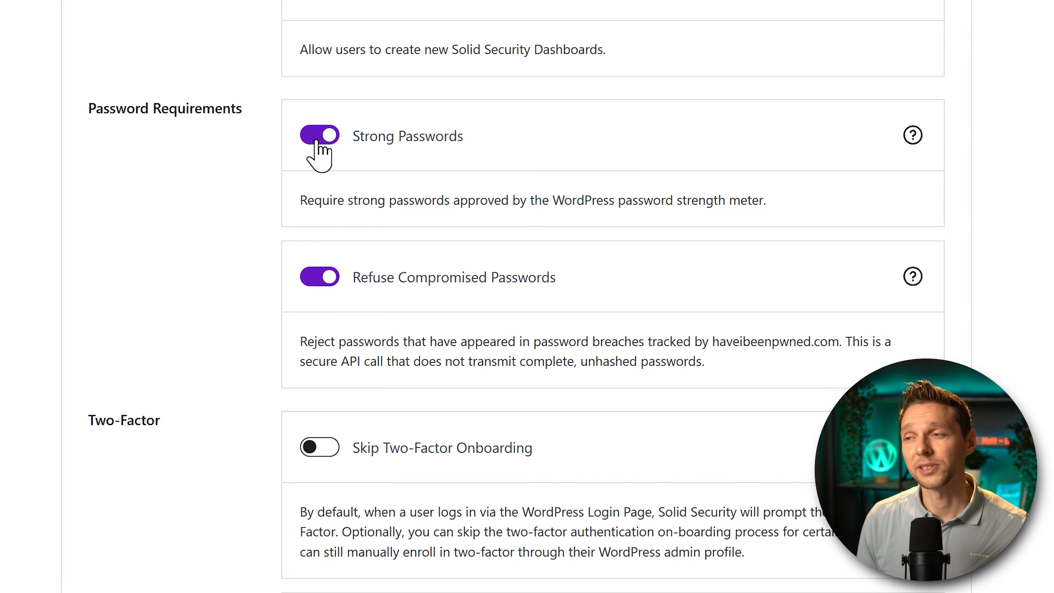
middle_click(721, 292)
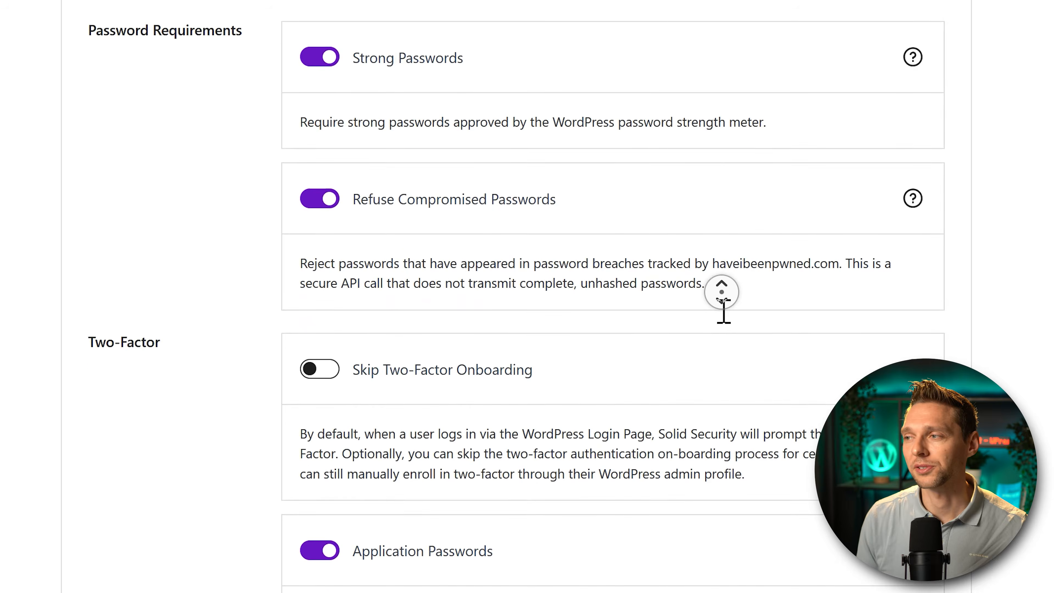
middle_click(721, 310)
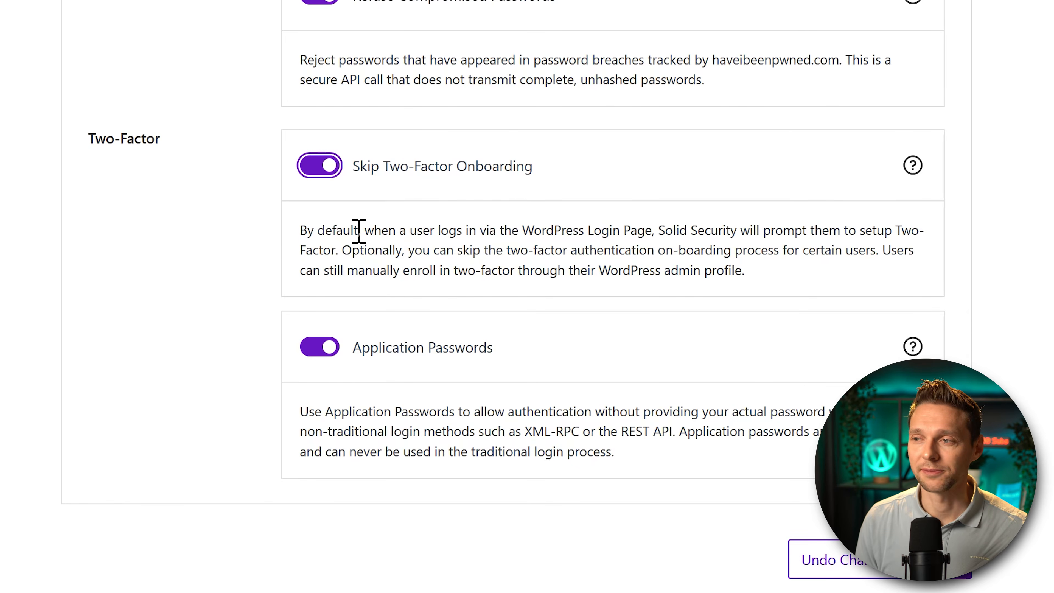
click(319, 350)
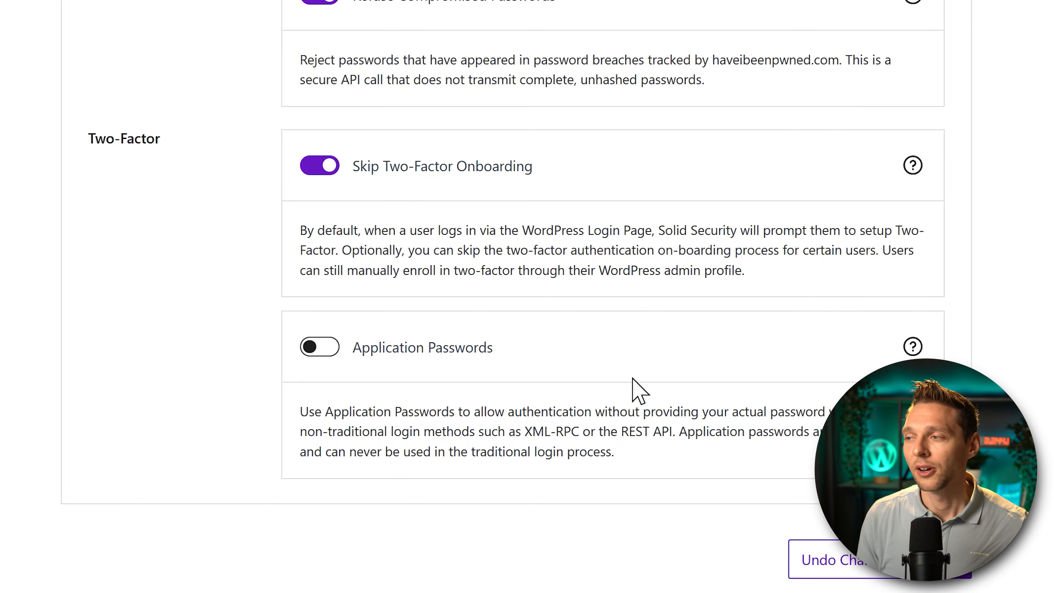
click(967, 575)
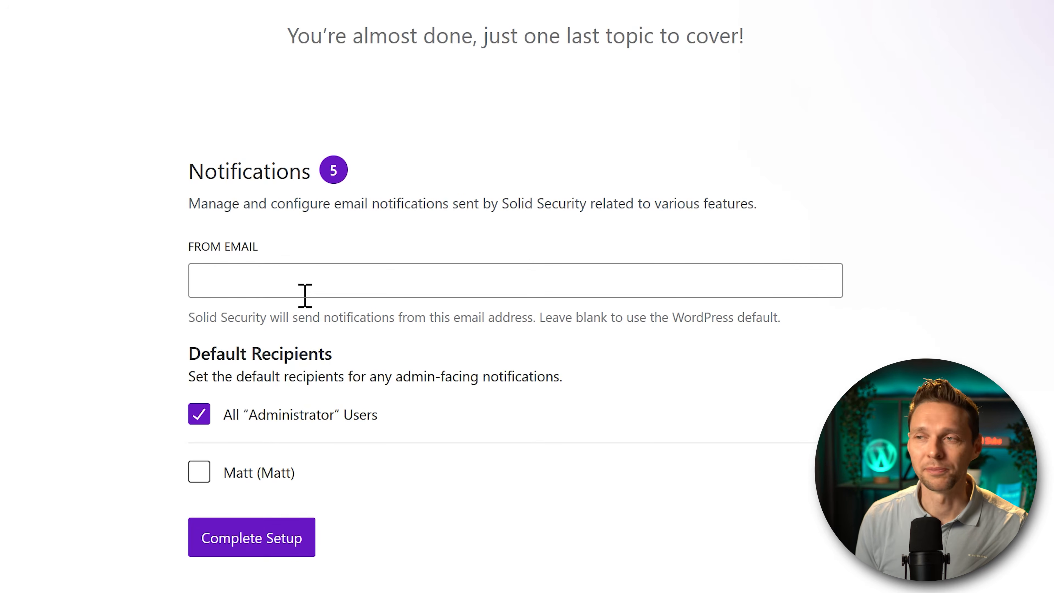
Step: Enter the admin's e-mail address as the FROM EMAIL notification sender
click(305, 295)
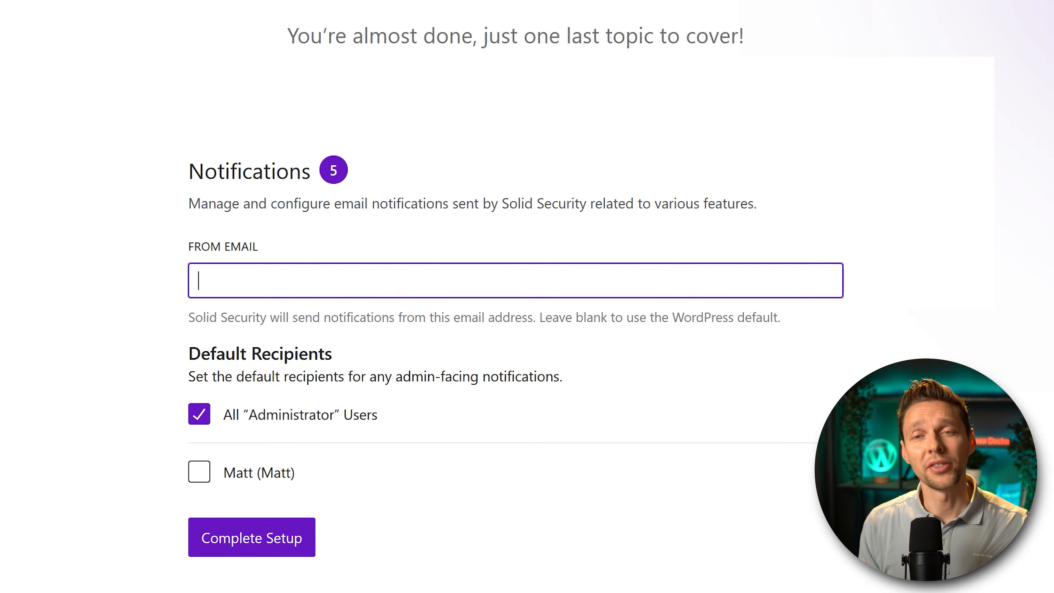
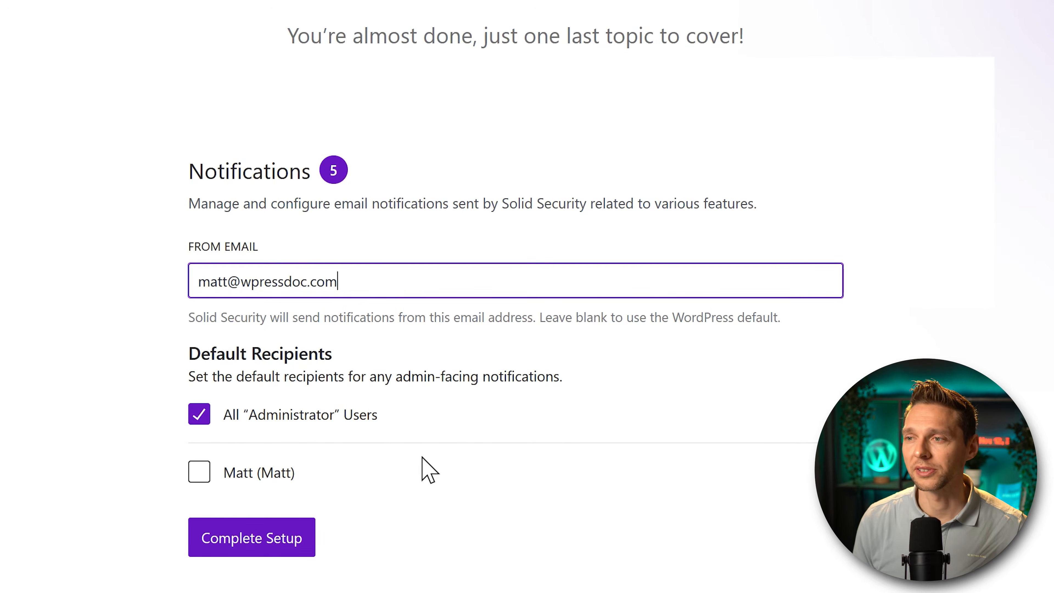
click(238, 429)
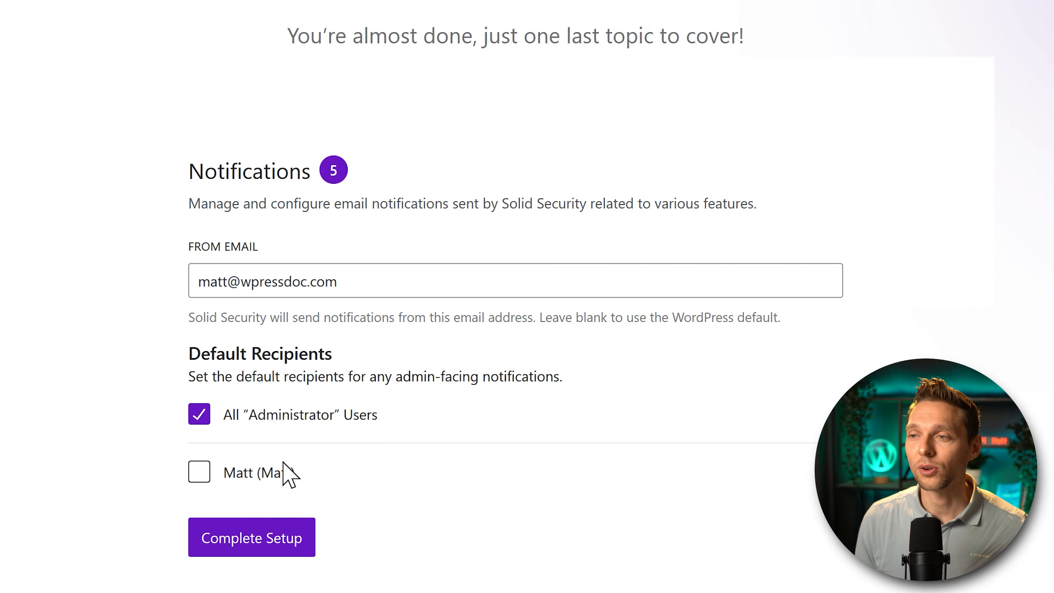
Step: Send notifications to one individual user instead of all administrators and complete setup
click(198, 473)
click(199, 417)
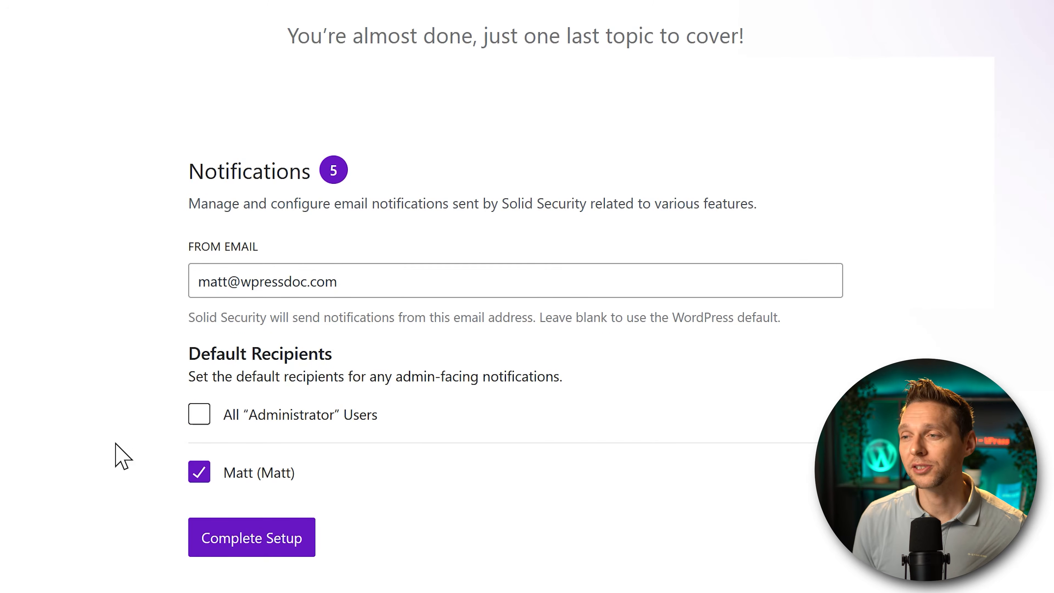
click(242, 553)
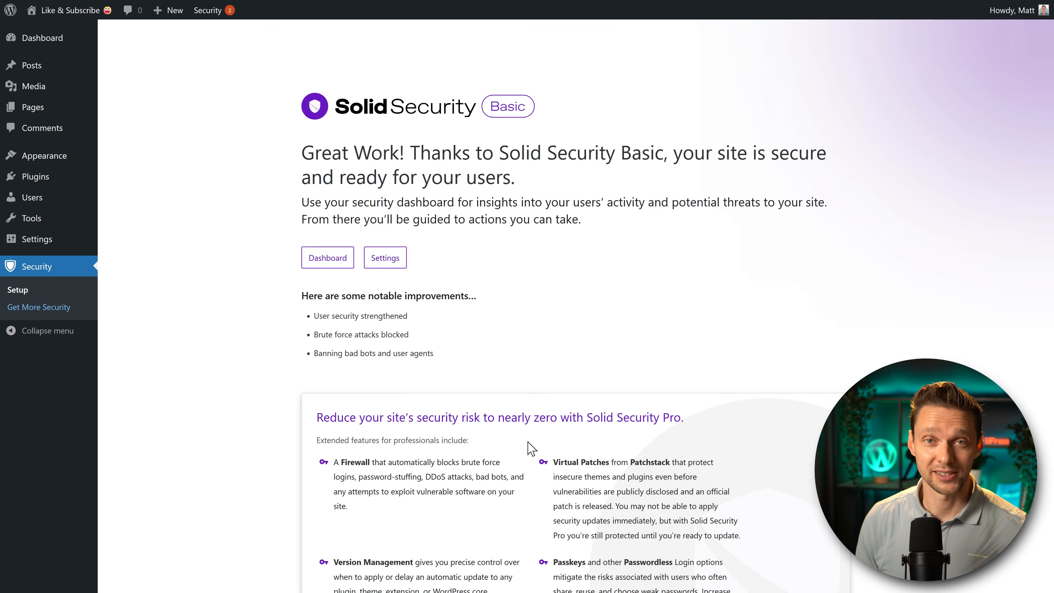
Step: Open Solid Security Settings from the setup success page to reach Global Settings
click(385, 258)
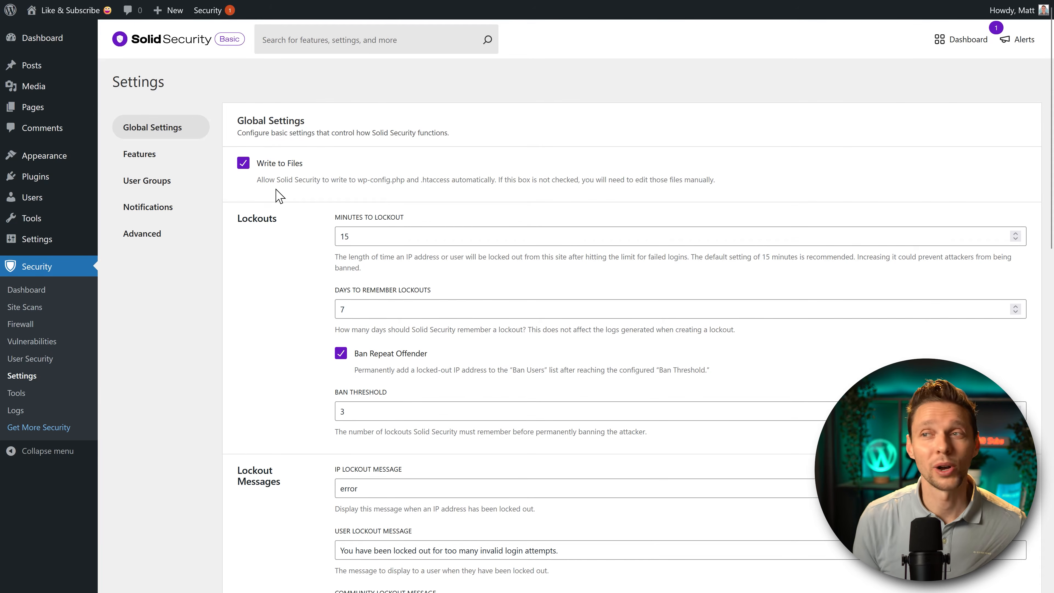
drag(356, 179, 477, 181)
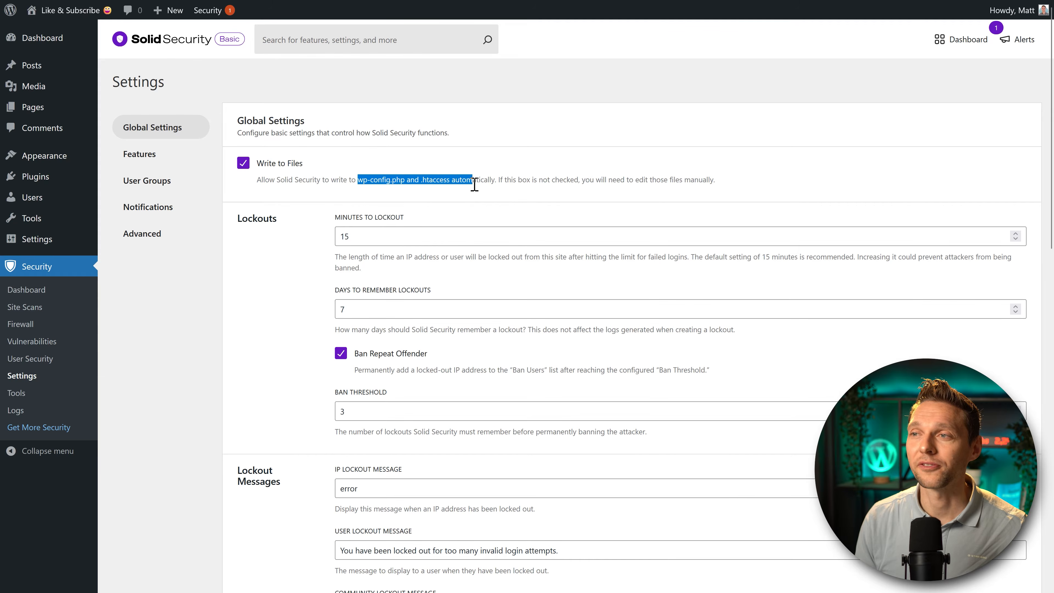
click(479, 196)
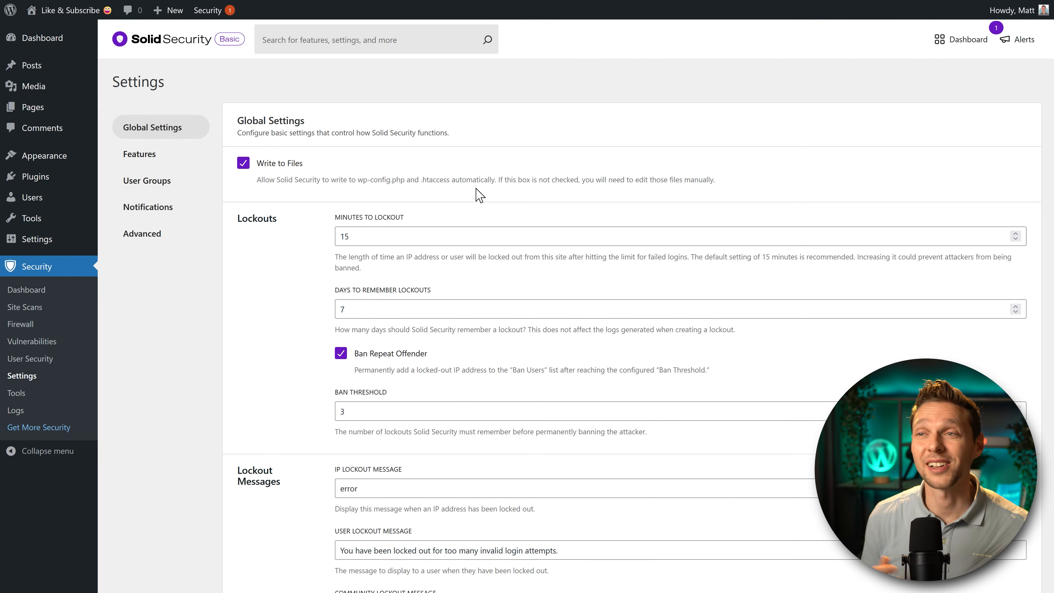
click(244, 165)
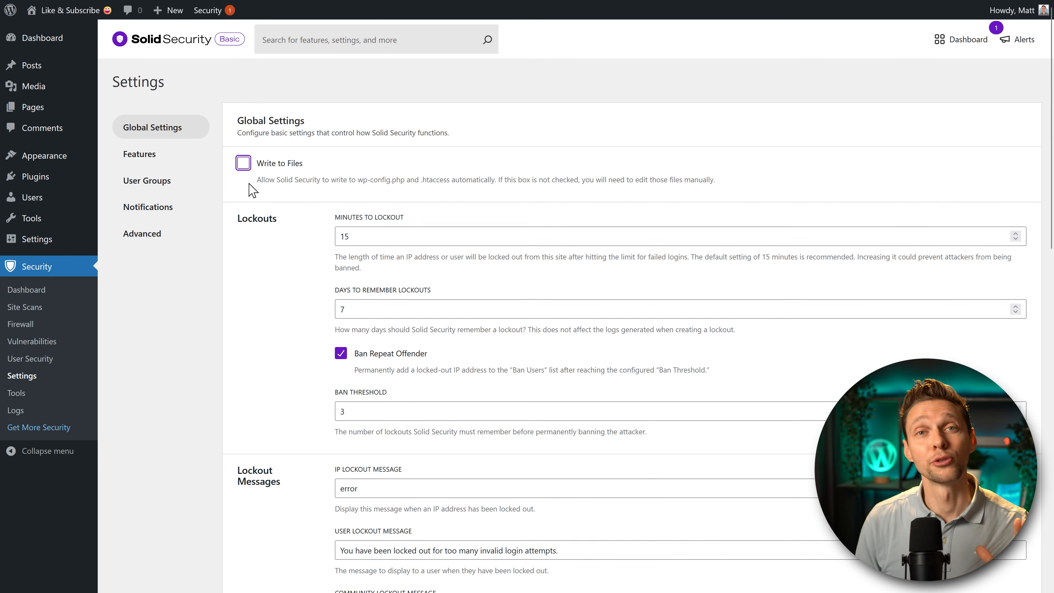
click(243, 163)
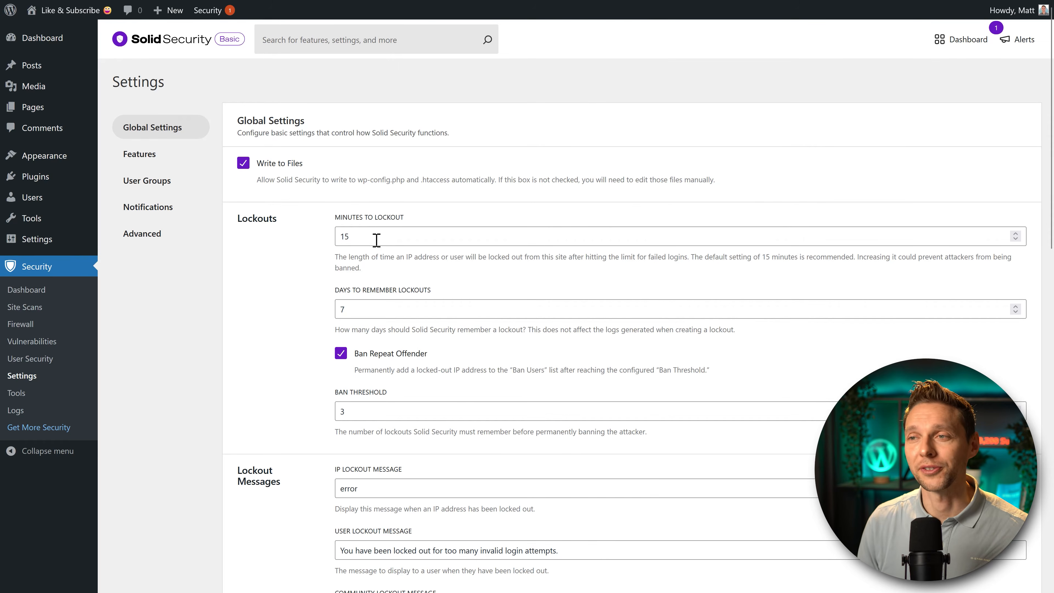
middle_click(474, 258)
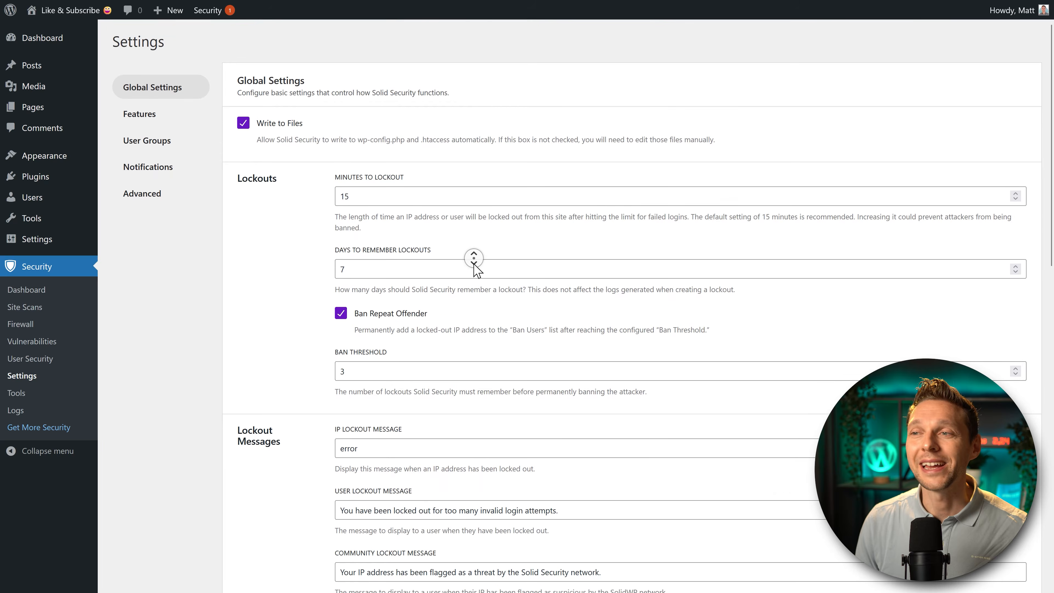
Step: Change Days to Remember Lockouts from 7 to 10
middle_click(473, 264)
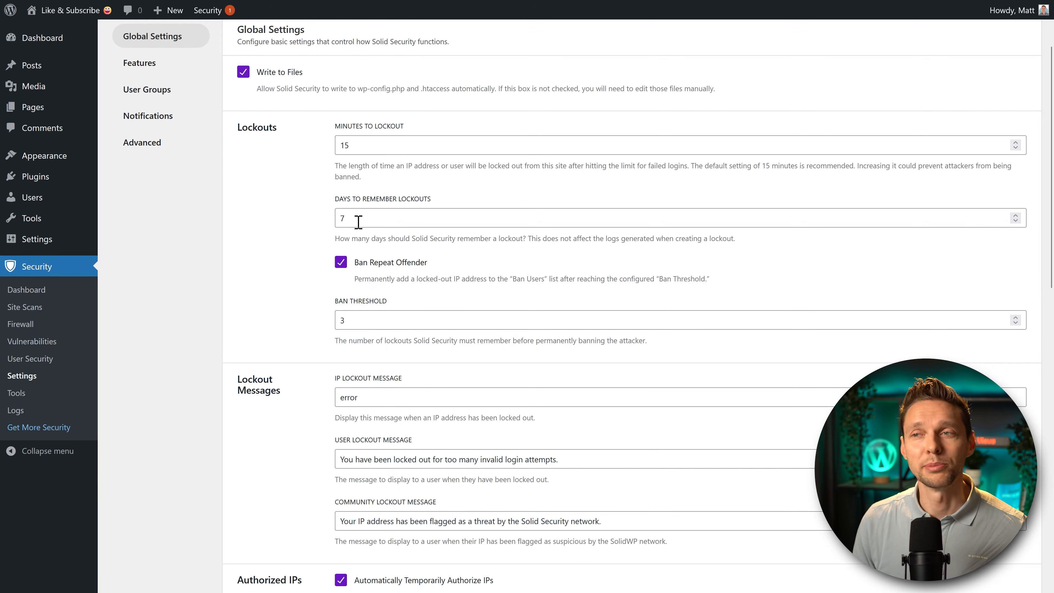
drag(354, 222, 320, 226)
text(10)
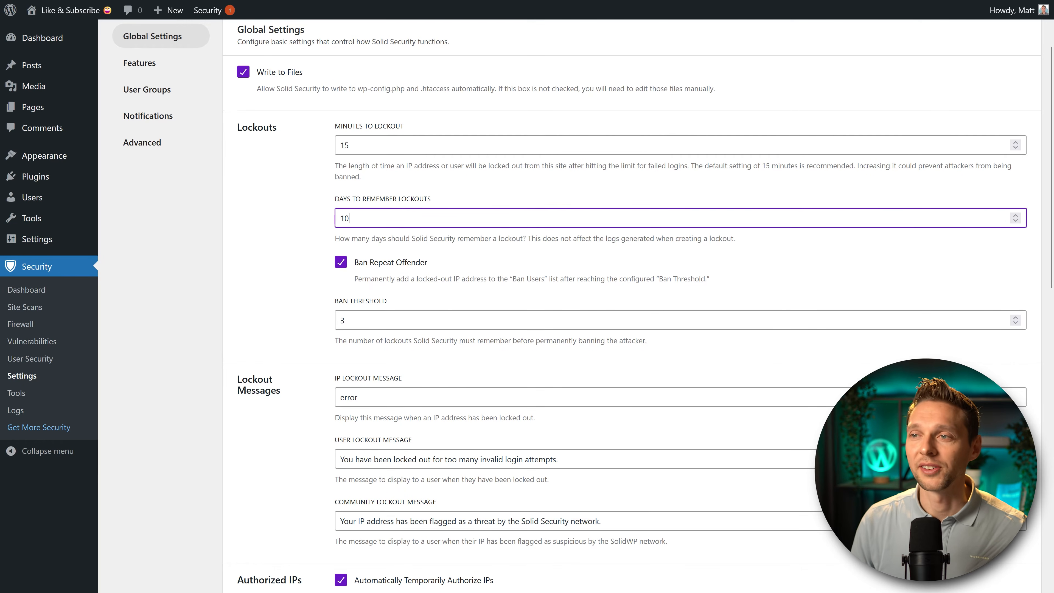
click(443, 239)
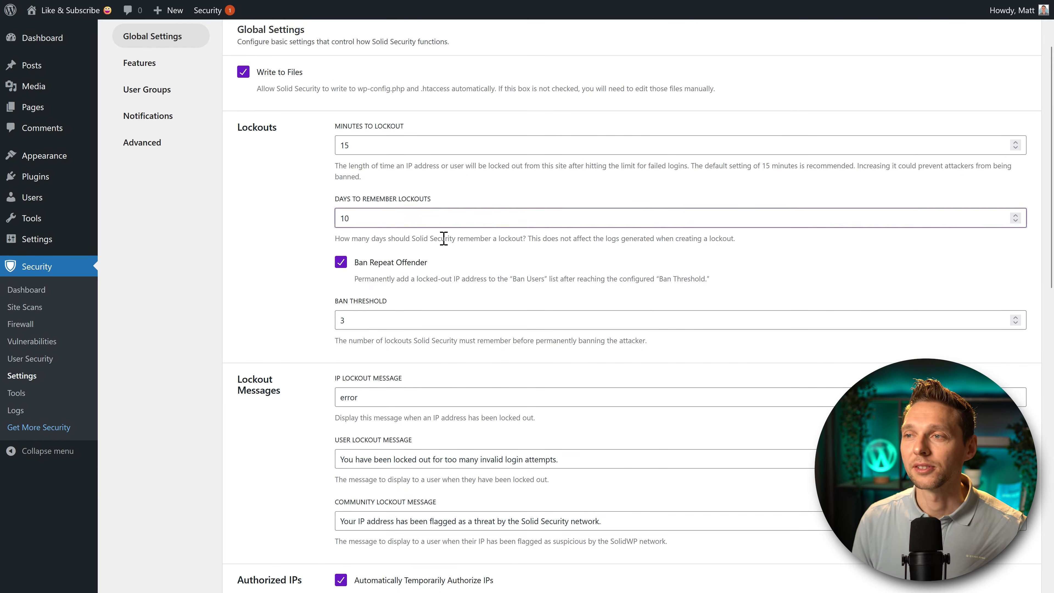
middle_click(465, 247)
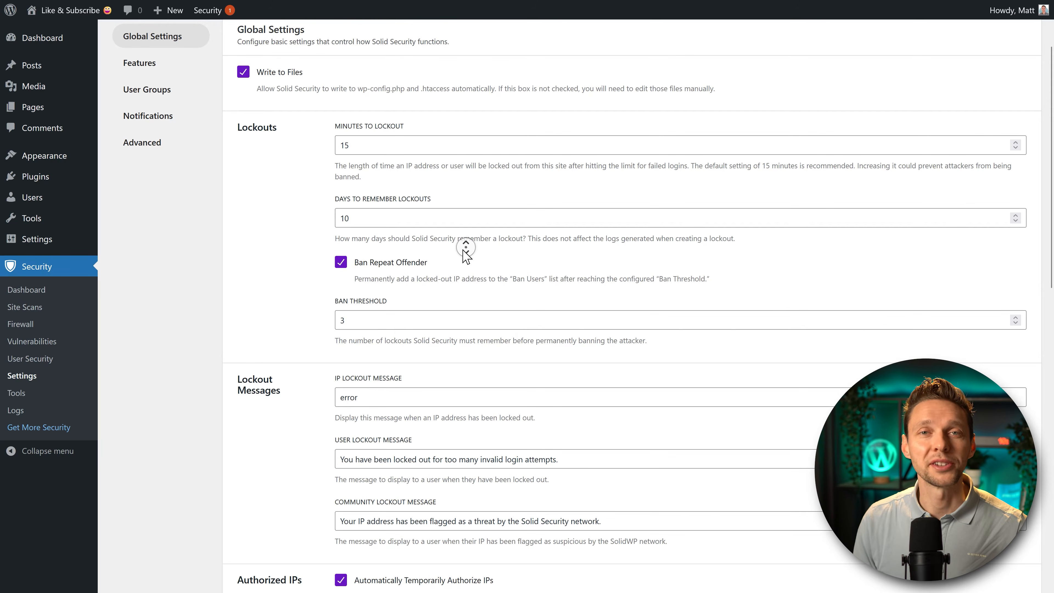
scroll(463, 253, down, 1)
middle_click(464, 255)
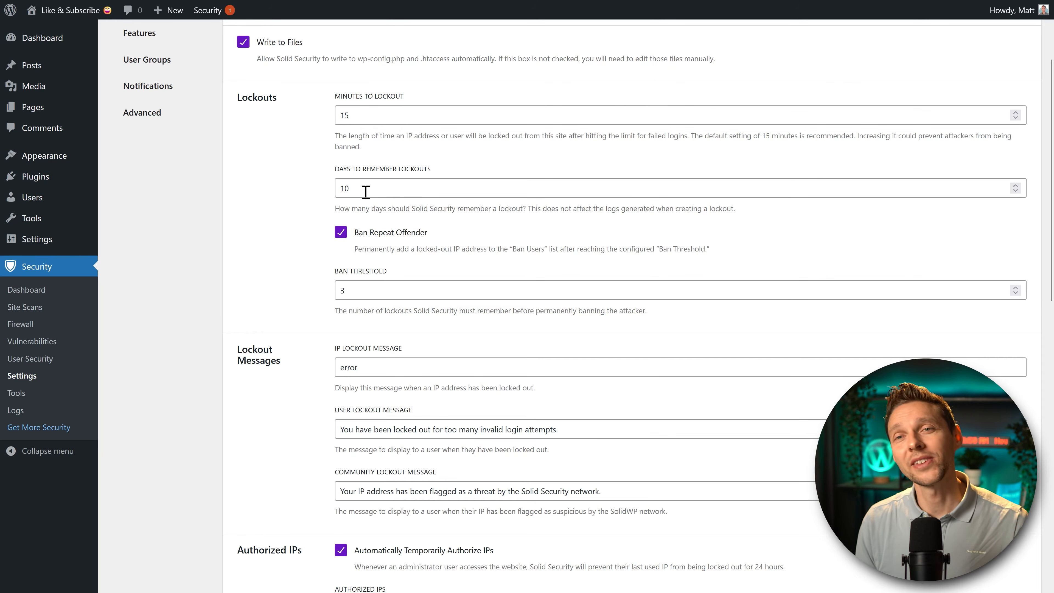
Step: Review the community and user lockout message fields in Global Settings
middle_click(529, 245)
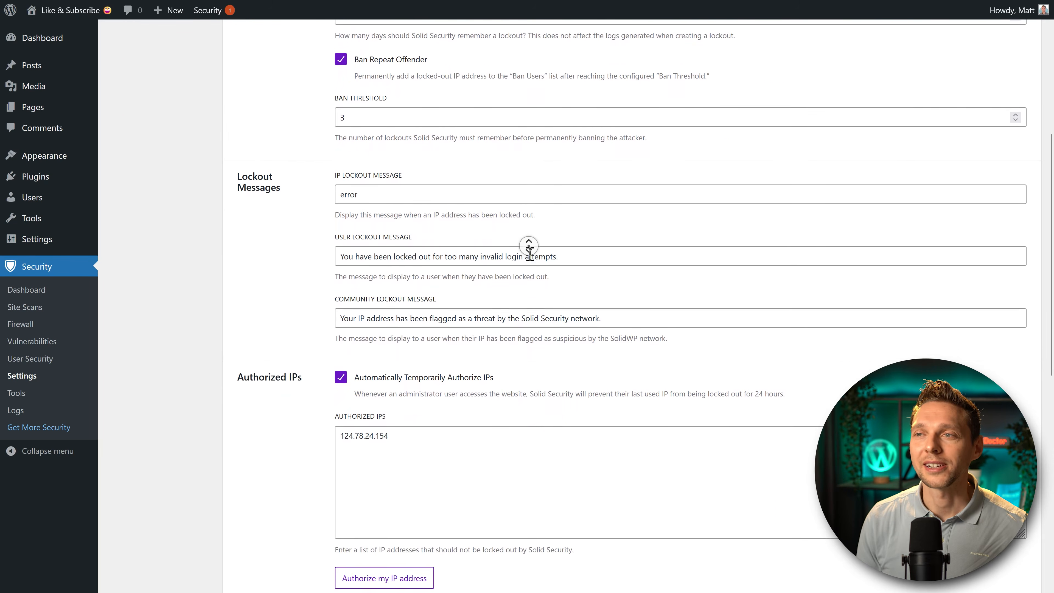
click(524, 255)
click(415, 202)
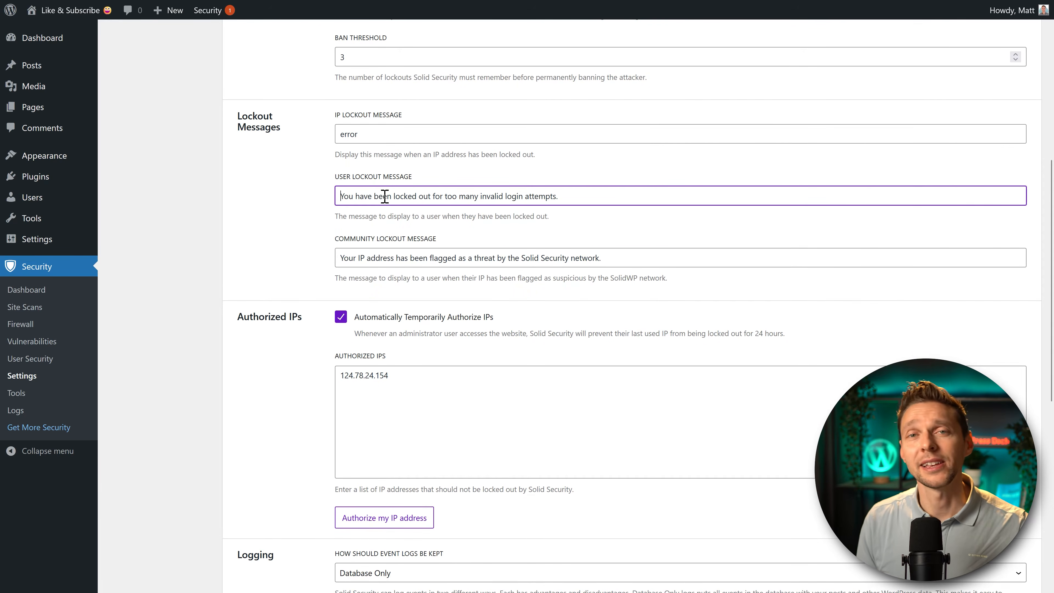
middle_click(297, 360)
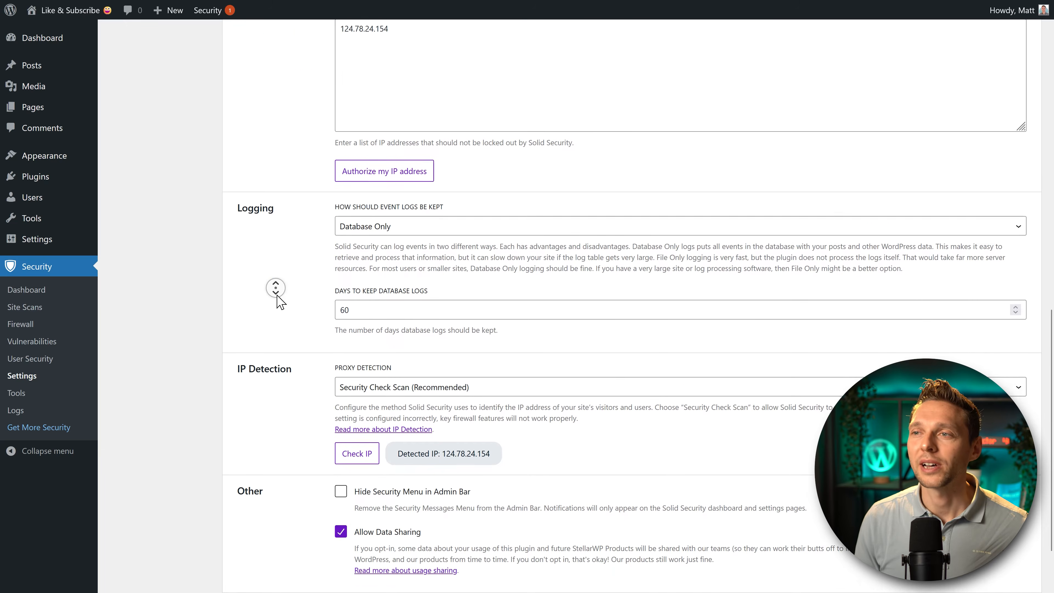
middle_click(277, 295)
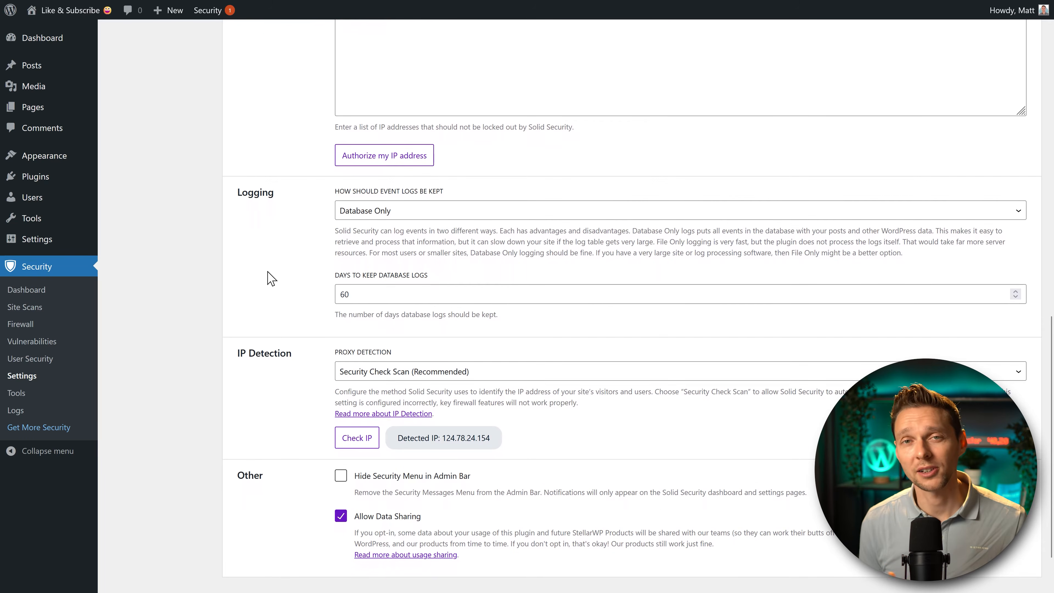
Step: Set Logging to Database Only and return to the top of Global Settings
click(385, 210)
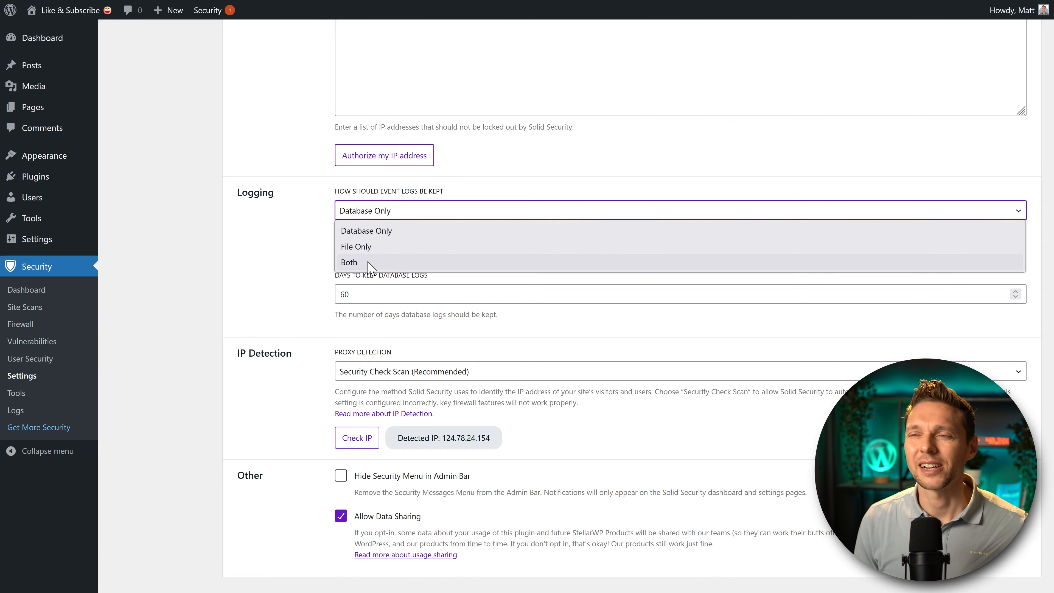
click(378, 232)
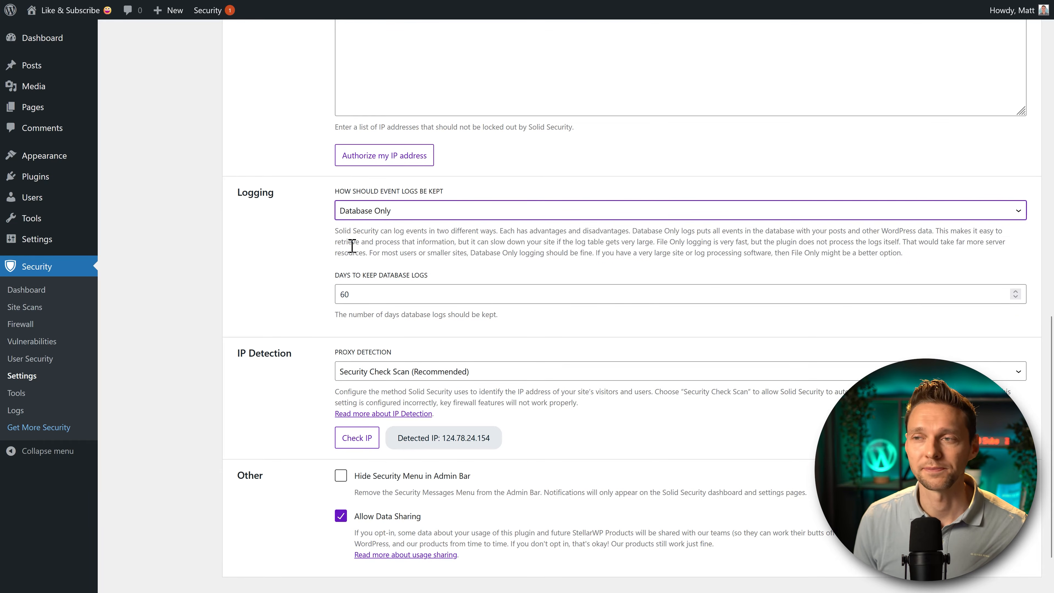
click(352, 246)
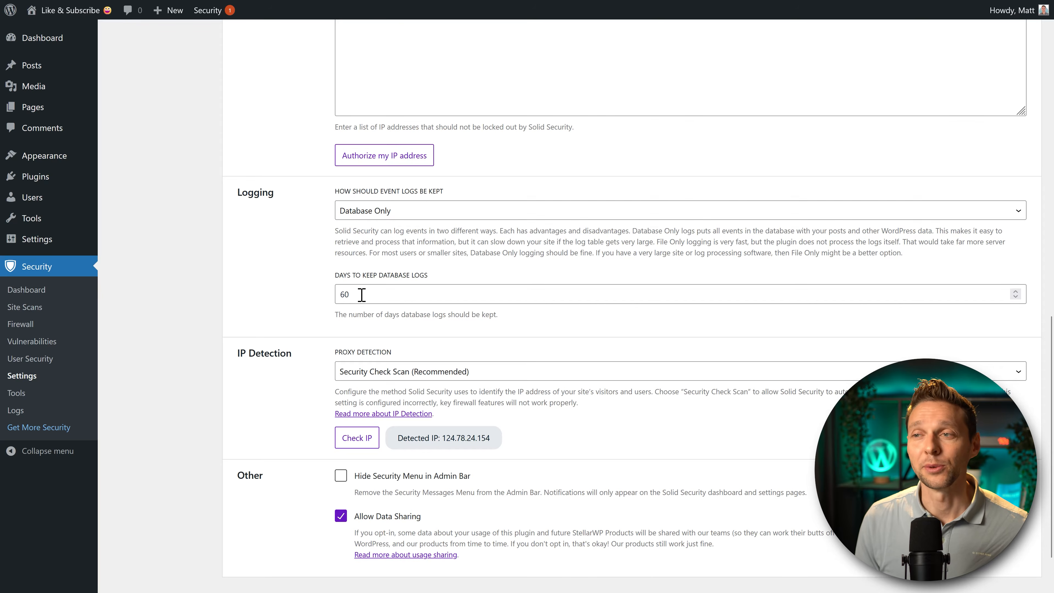
middle_click(279, 302)
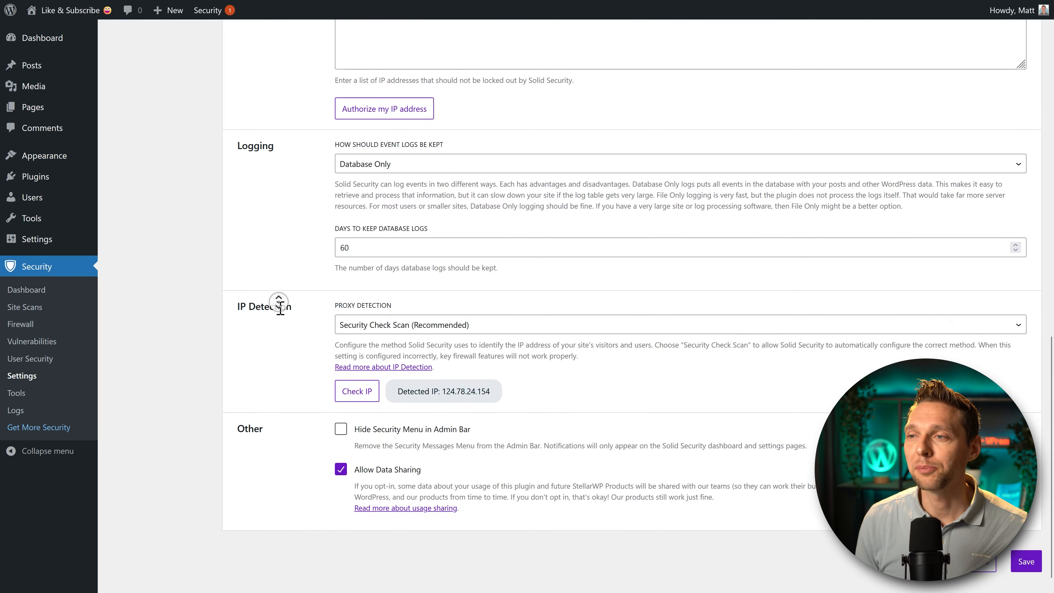
middle_click(280, 308)
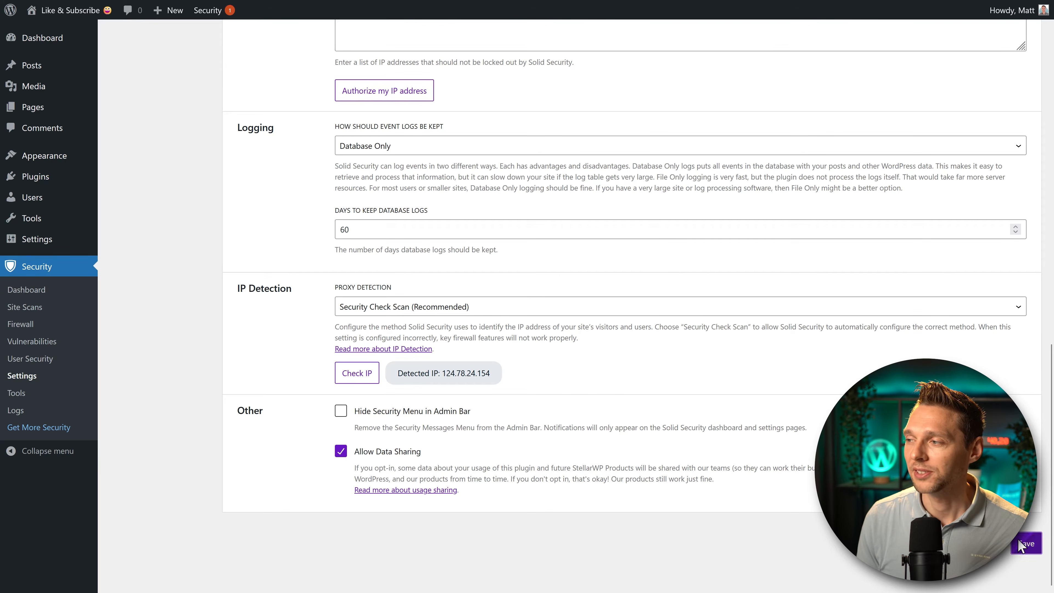
middle_click(765, 414)
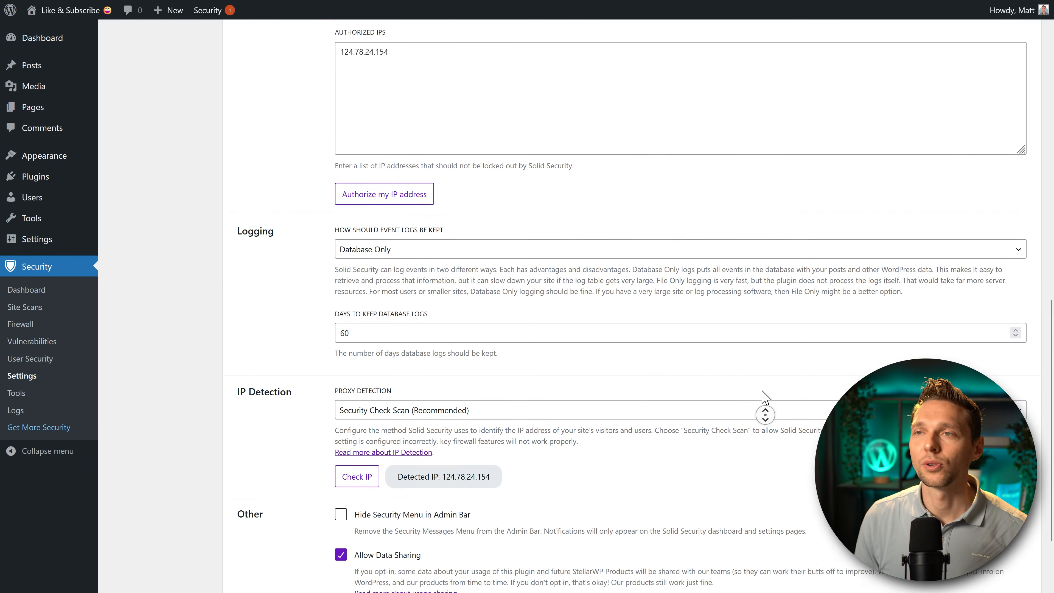
middle_click(761, 393)
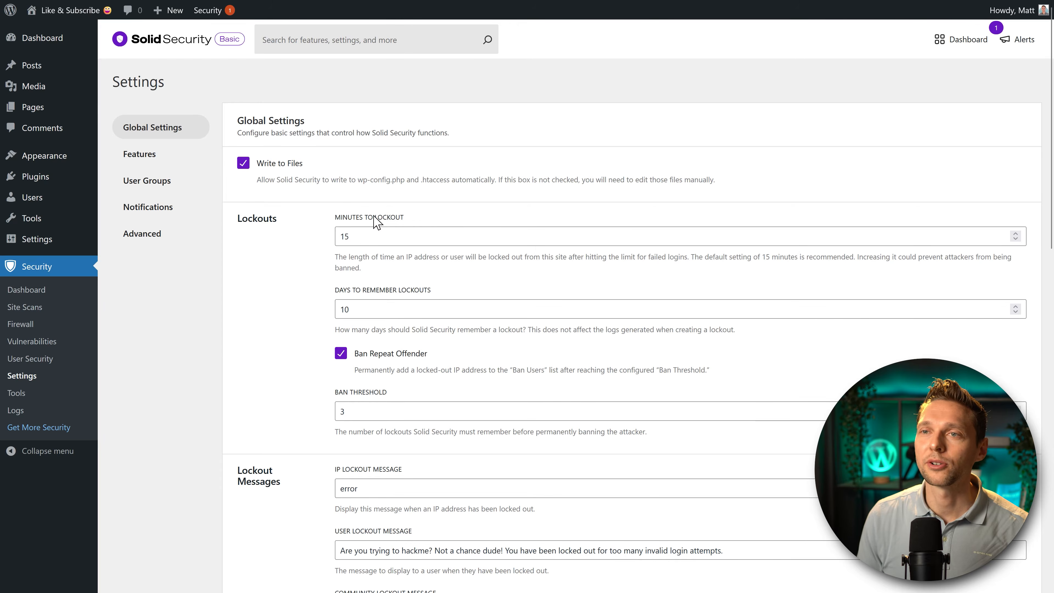
Step: Expand Features' Two-Factor Settings and try Select Methods Manually for authentication
click(149, 165)
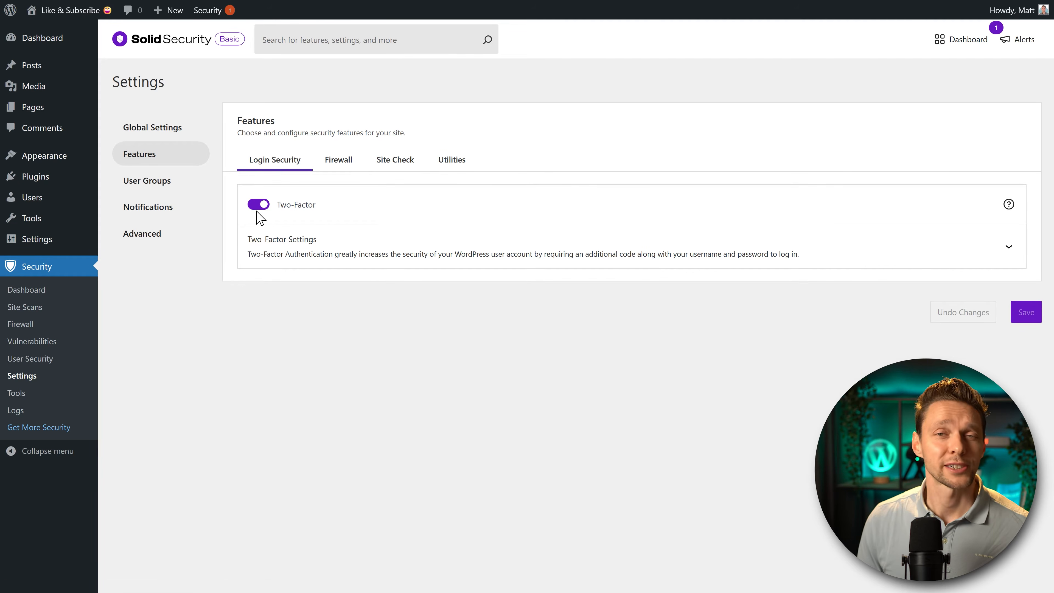
click(373, 243)
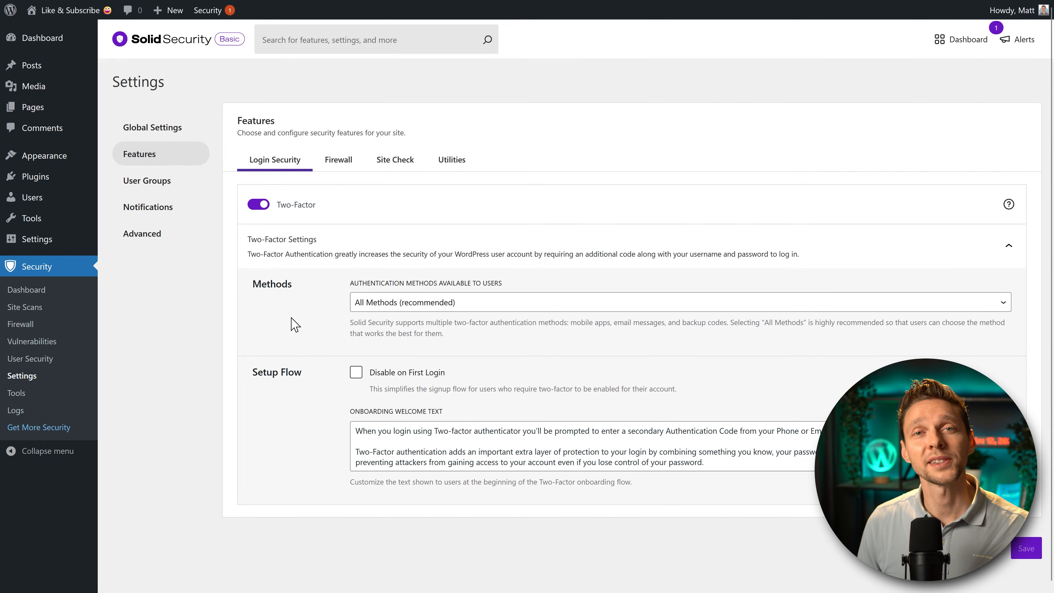
click(472, 306)
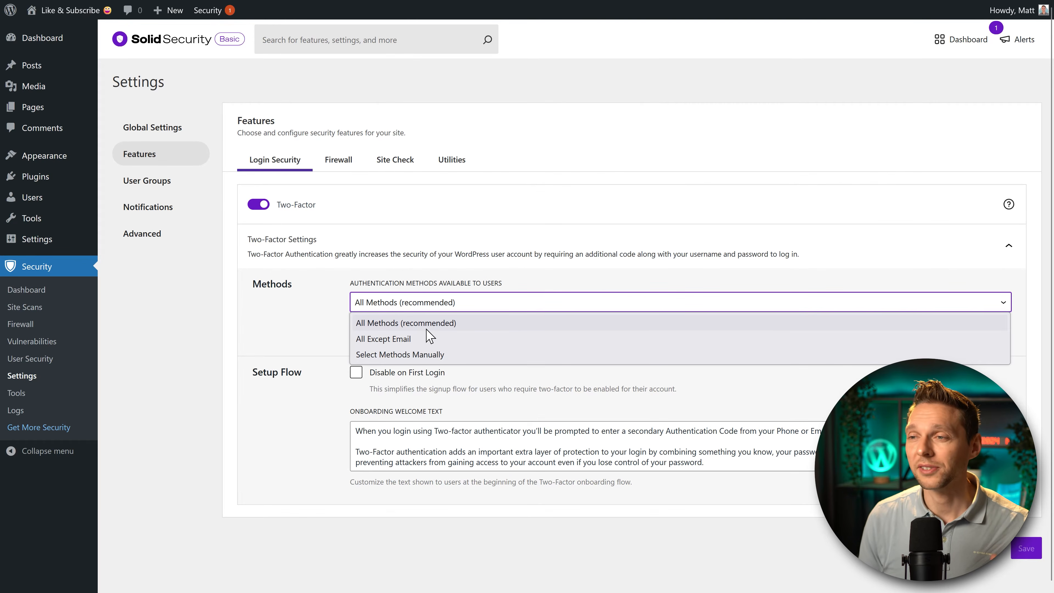
click(416, 356)
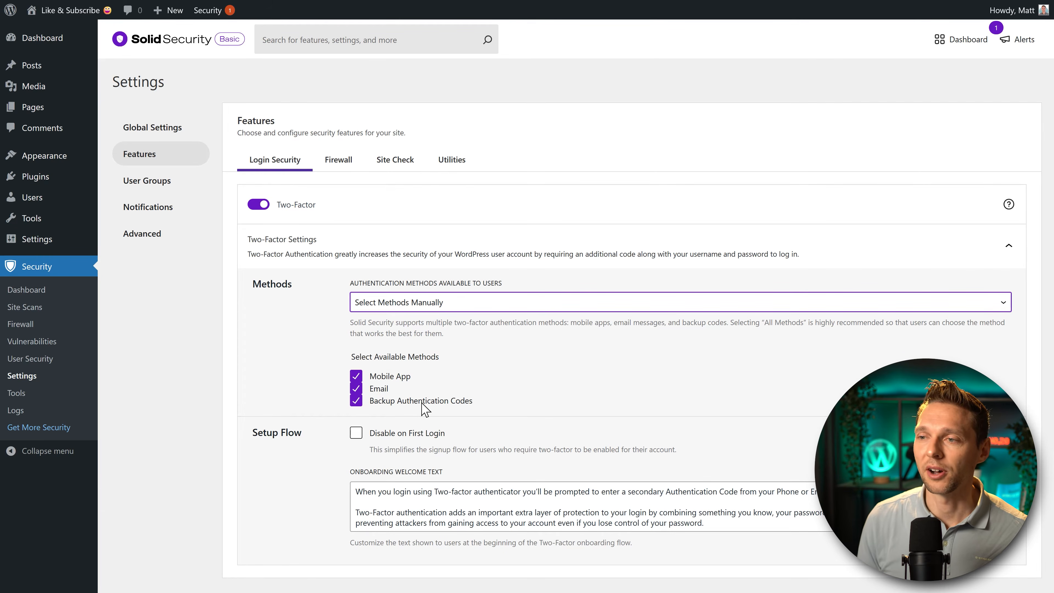
Step: Revert authentication methods to All Methods (recommended) and bring up the Firewall features
click(394, 302)
click(377, 319)
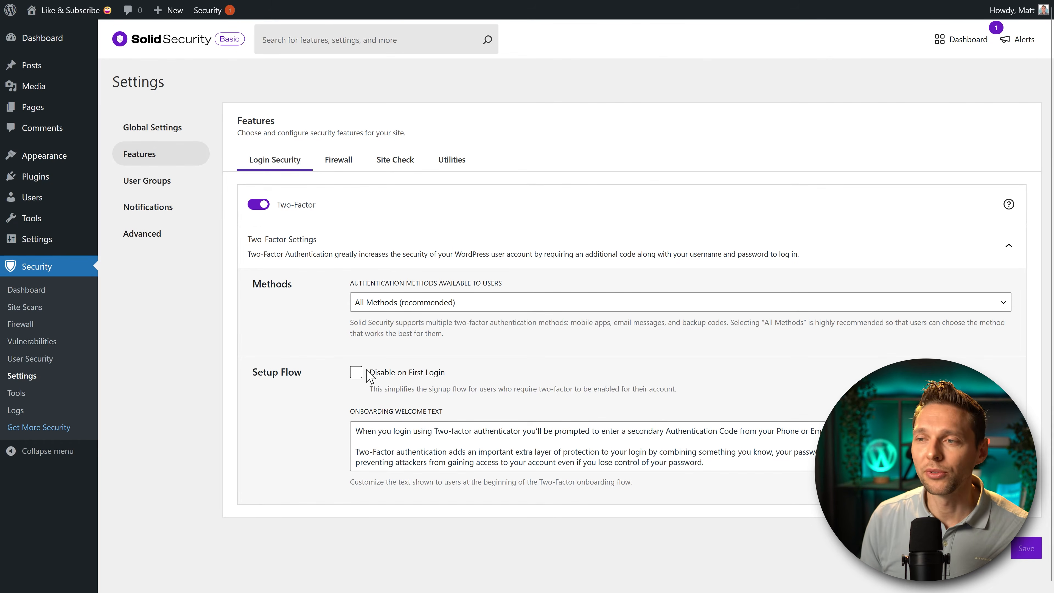
click(416, 440)
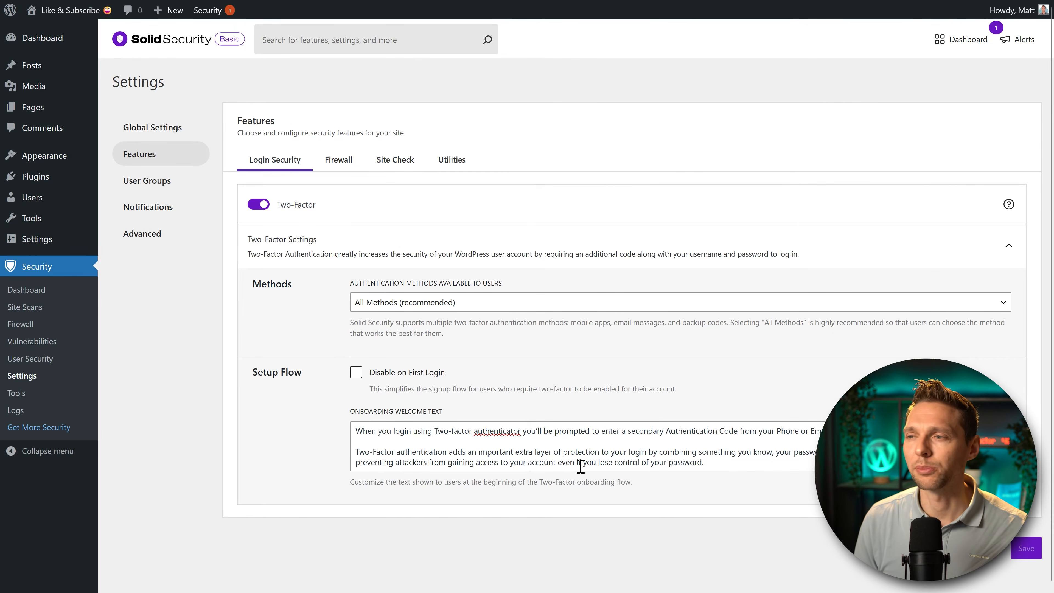
click(339, 168)
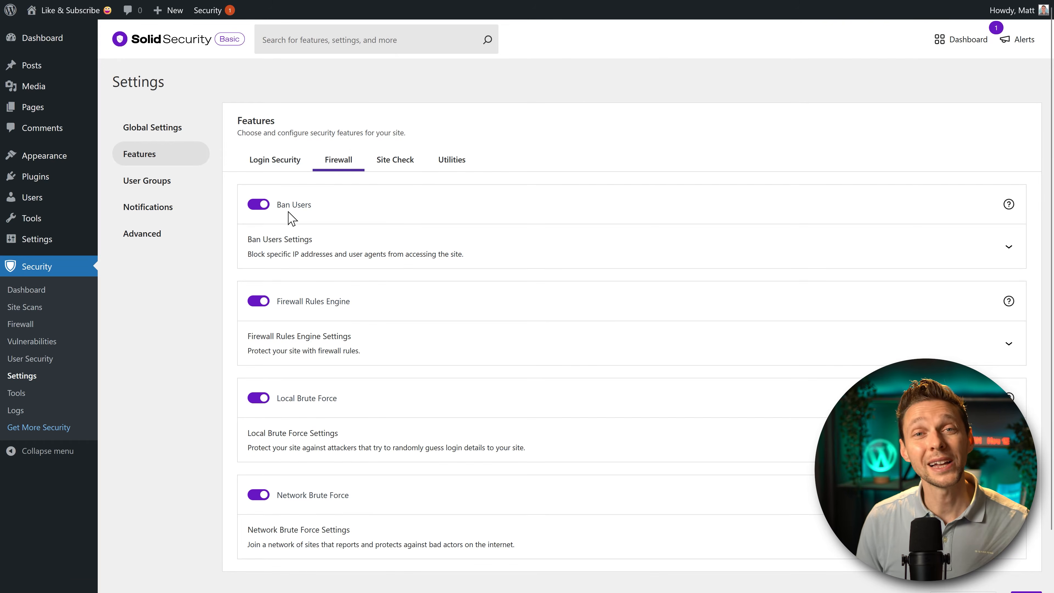
Step: Enable the HackRepair.com Default Ban List in Ban Users Settings, leaving Ban User Agents empty
click(401, 249)
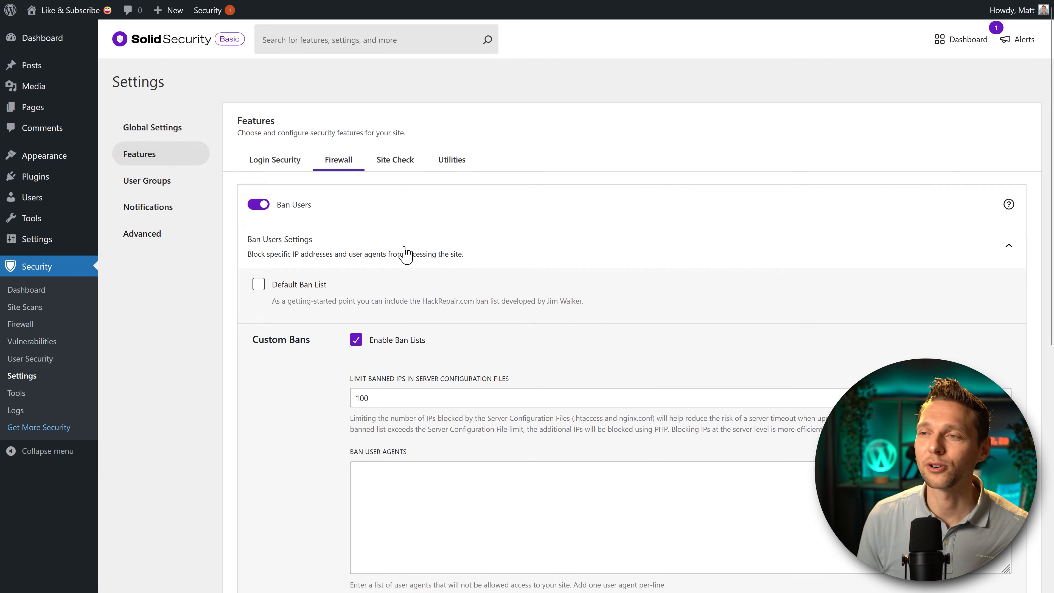
click(258, 287)
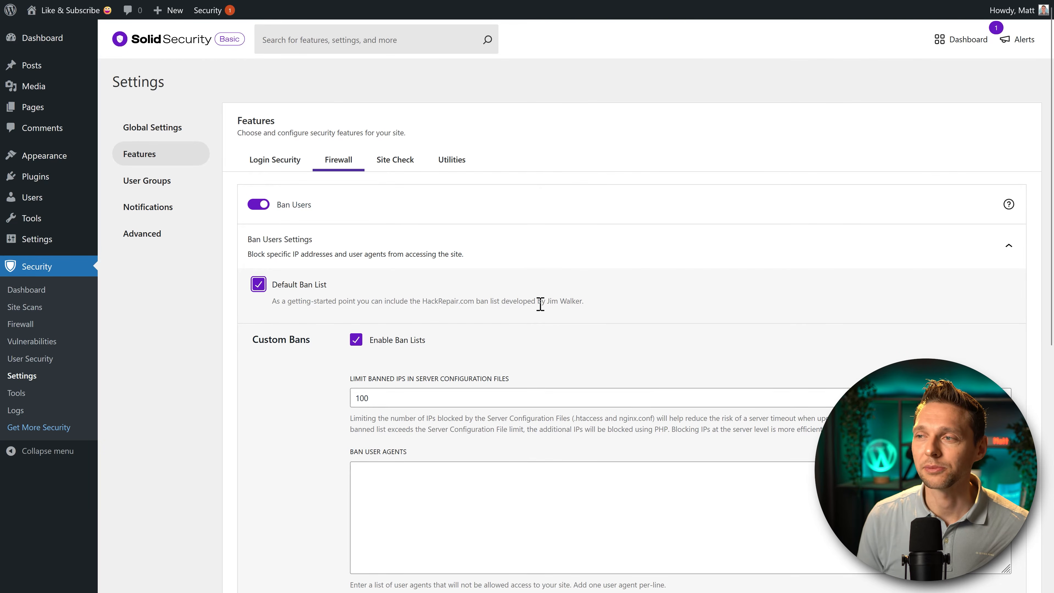
middle_click(612, 302)
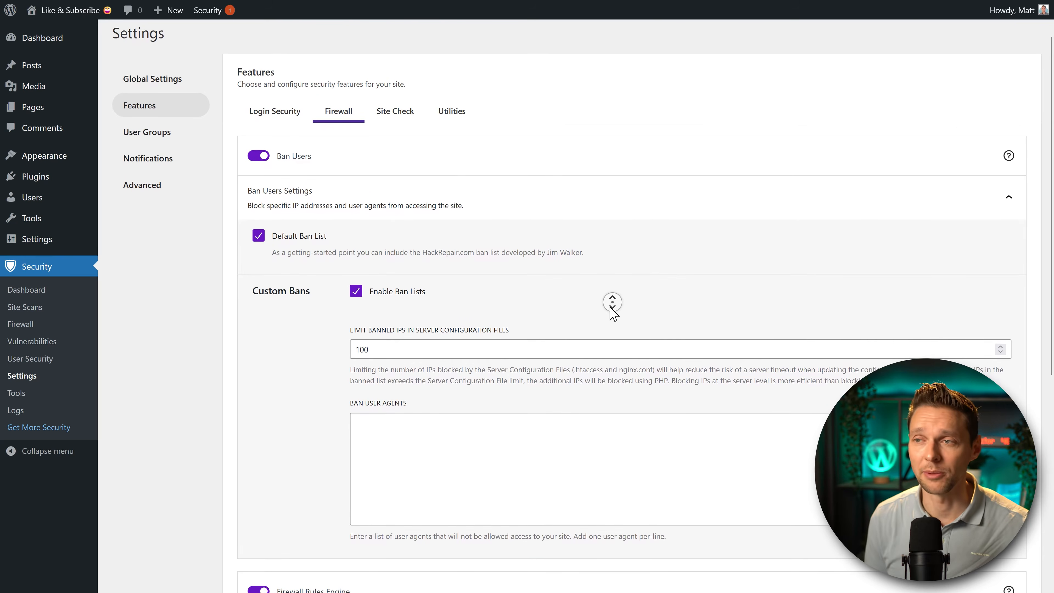
middle_click(468, 304)
middle_click(487, 291)
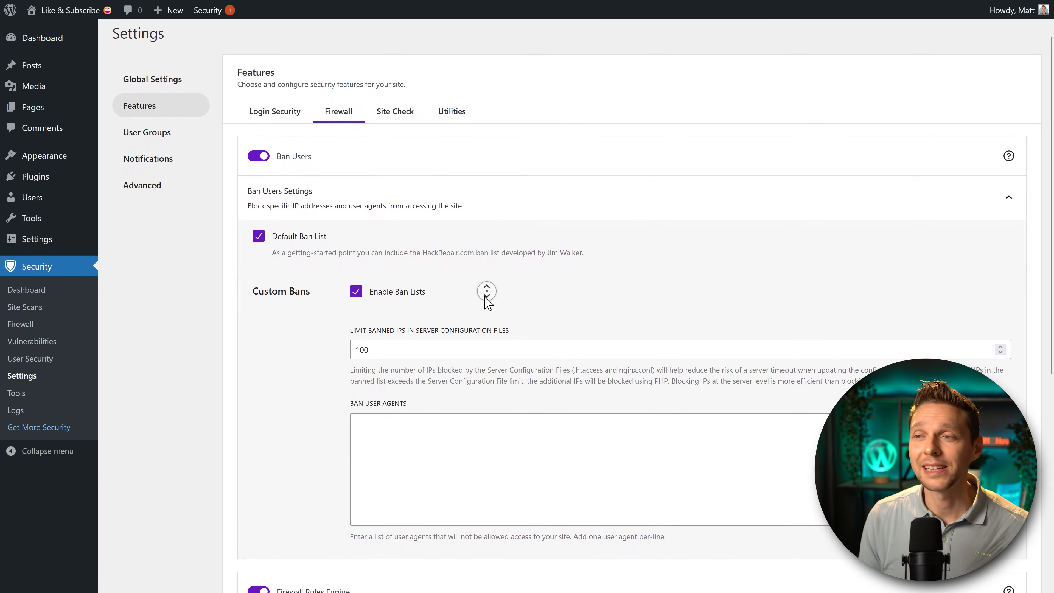
middle_click(486, 303)
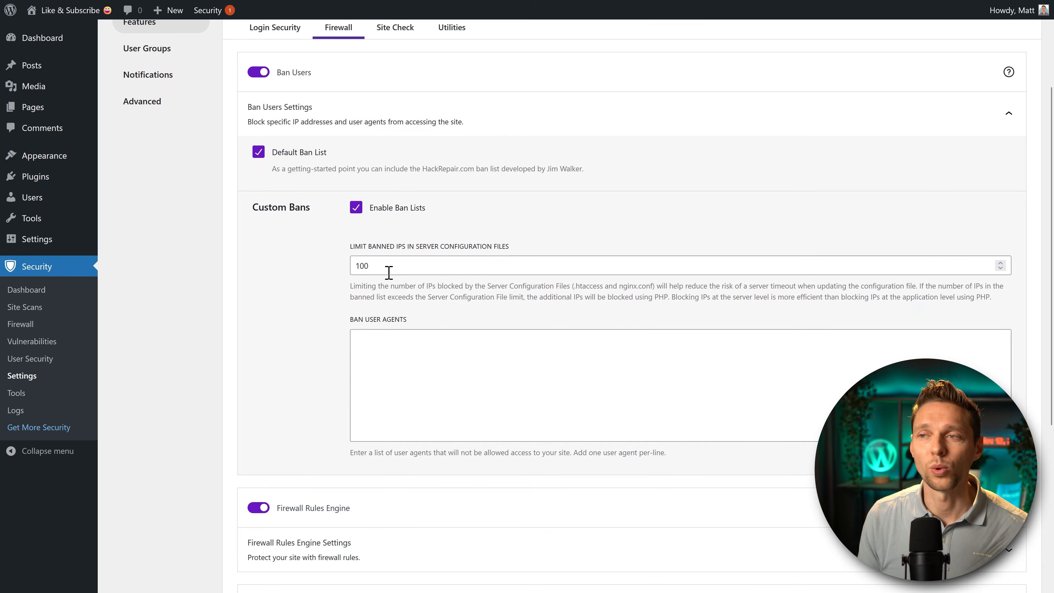
middle_click(500, 318)
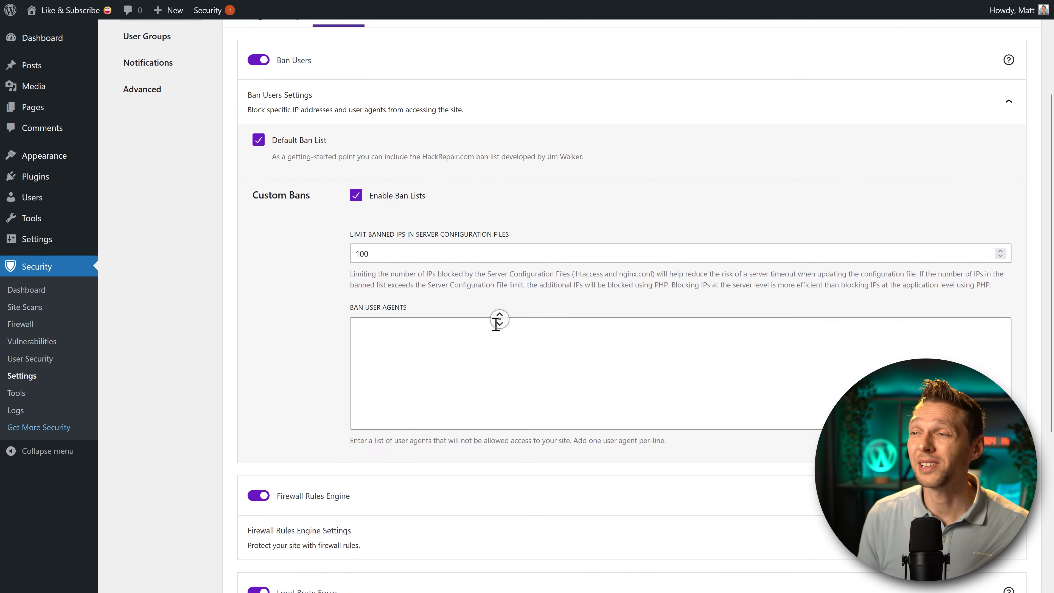
click(496, 324)
click(496, 324)
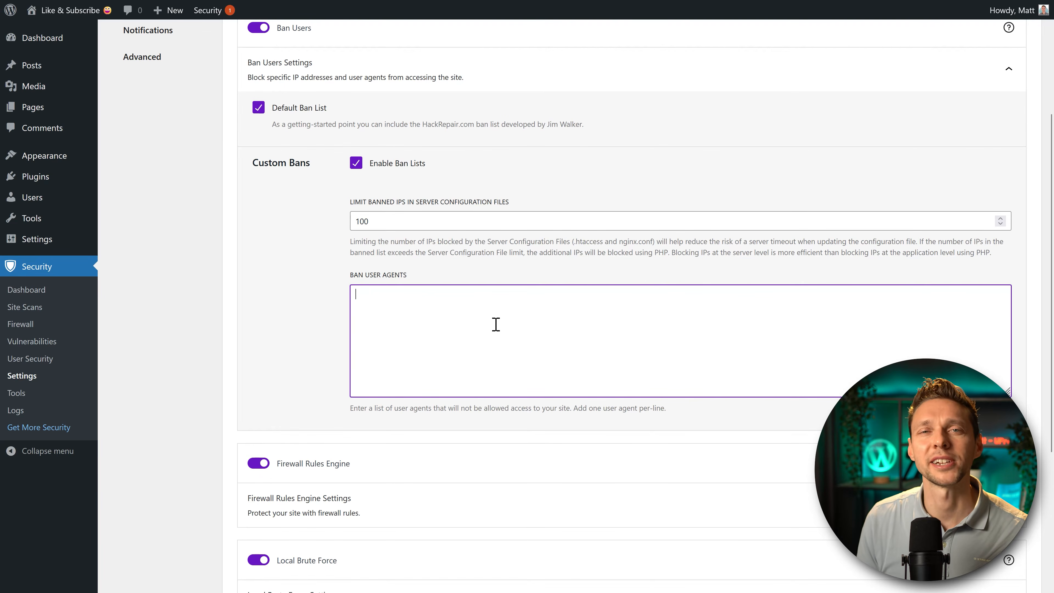
middle_click(539, 241)
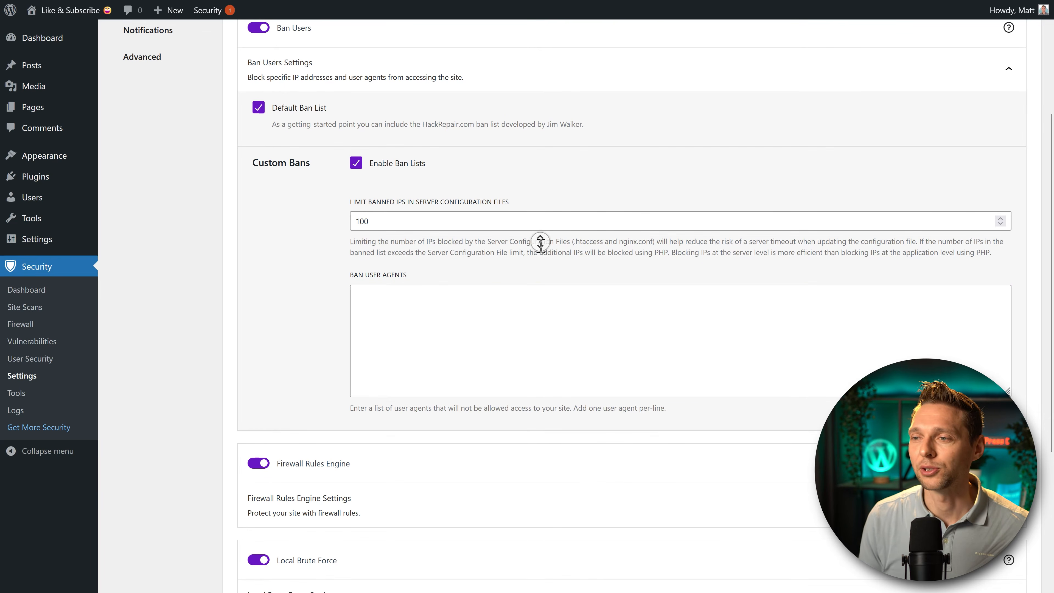
middle_click(300, 241)
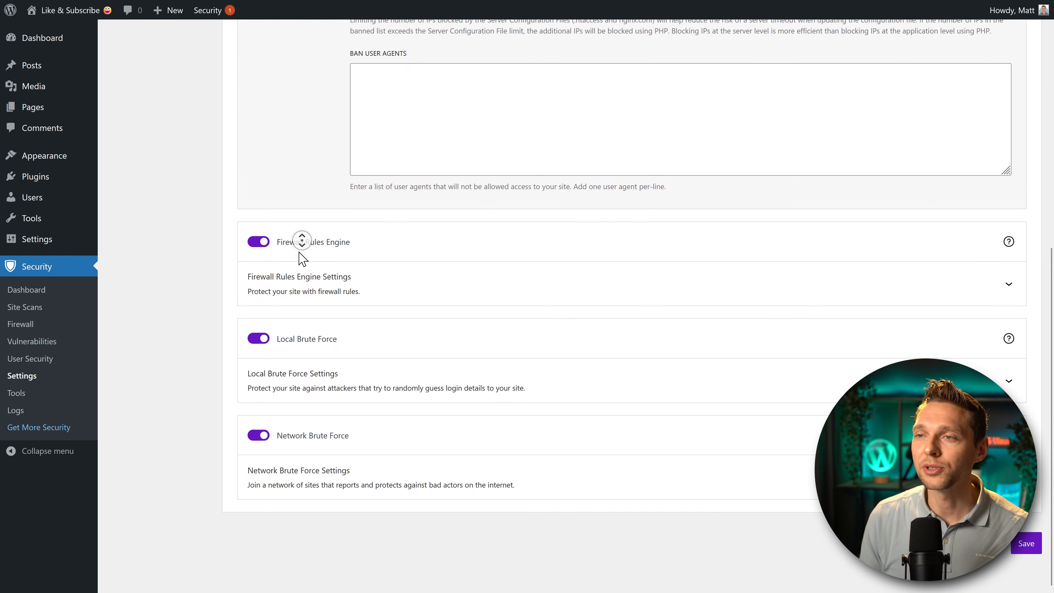
middle_click(303, 258)
Step: Expand Firewall Rules Engine Settings and lower max violations per IP from 10 to 5
click(374, 290)
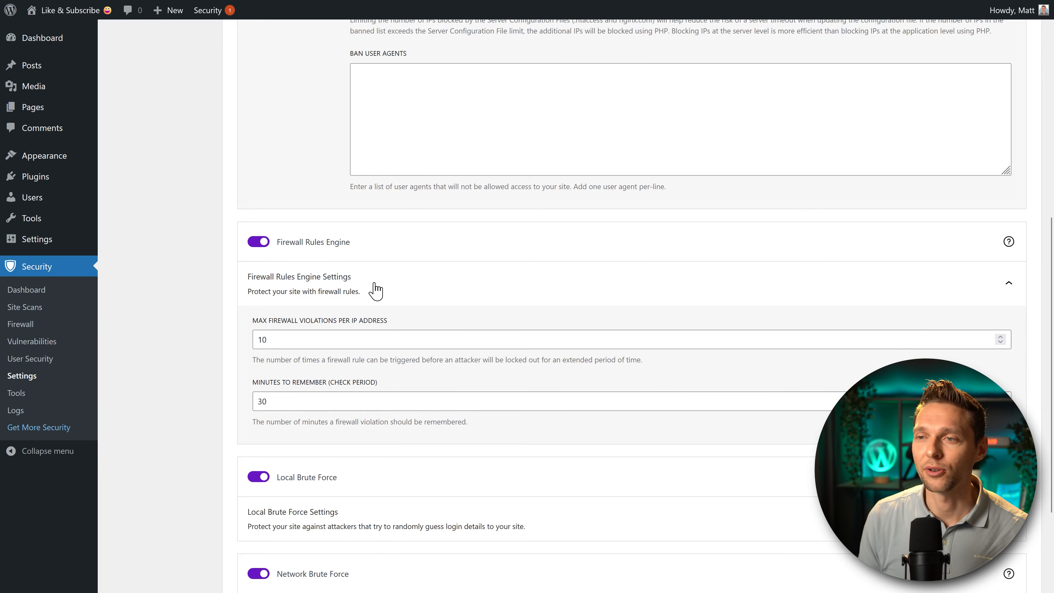
middle_click(415, 282)
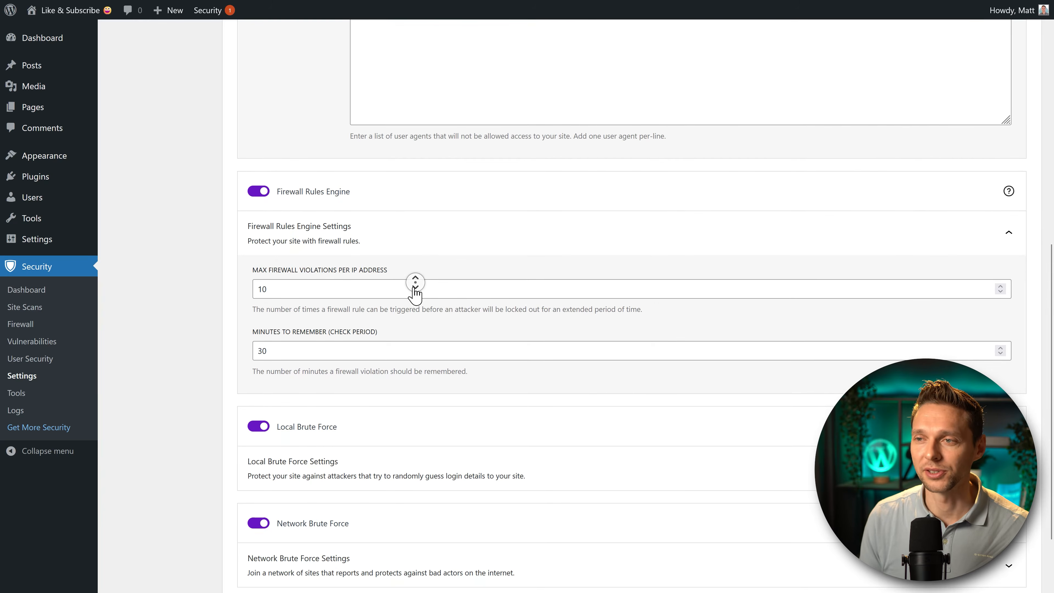
middle_click(414, 289)
drag(298, 285, 257, 287)
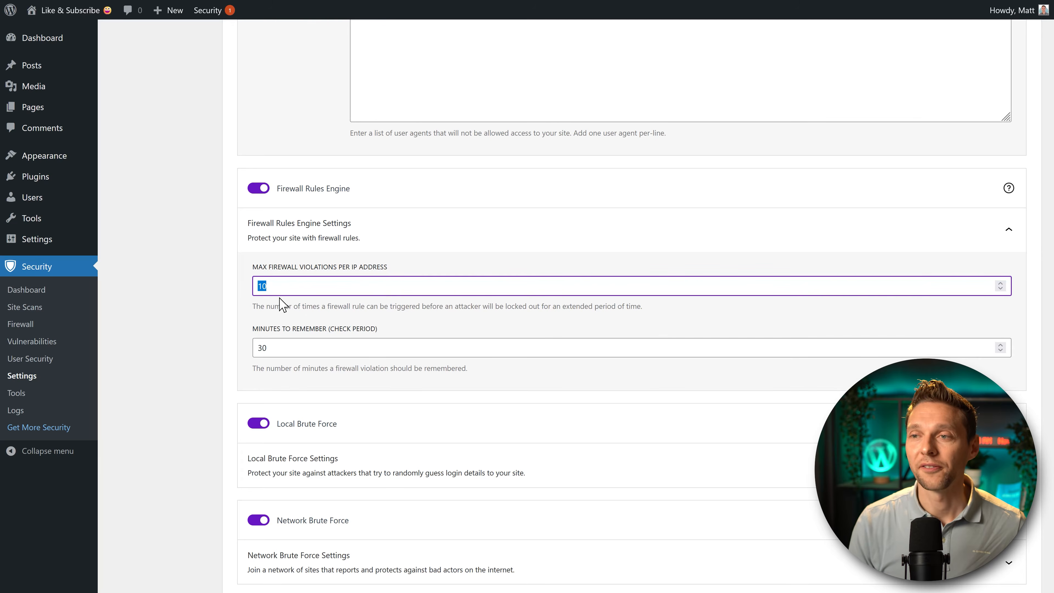
text(5)
click(311, 320)
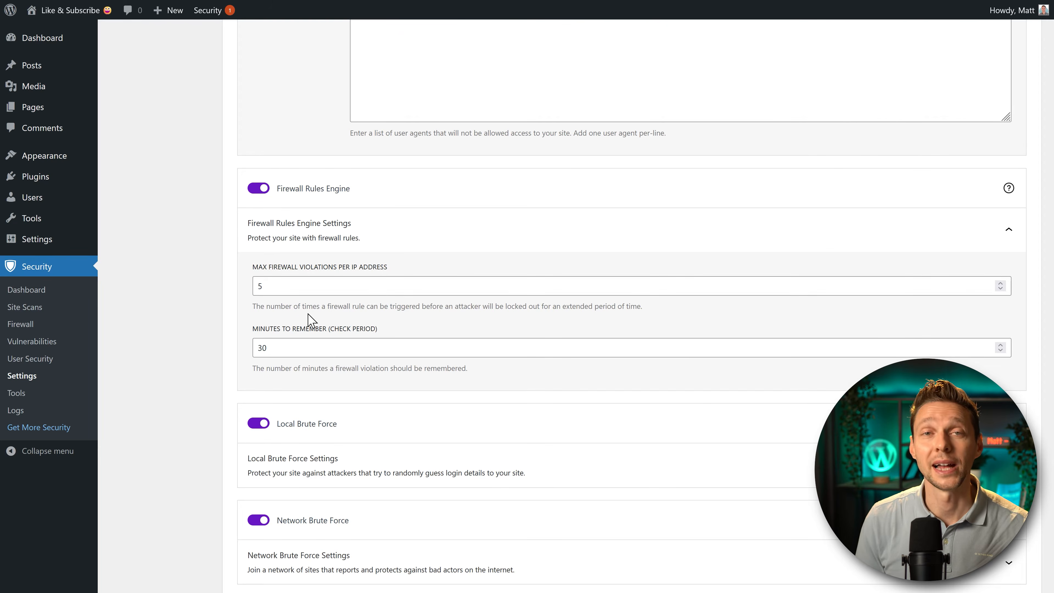
Step: Change the violation check period from 30 to 45 minutes
double_click(262, 347)
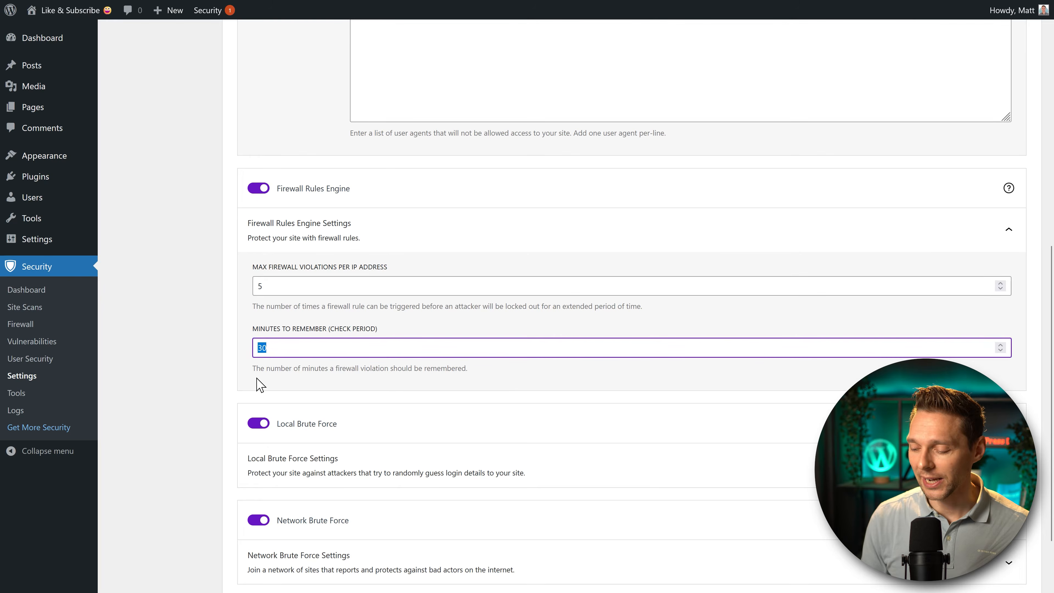
text(45)
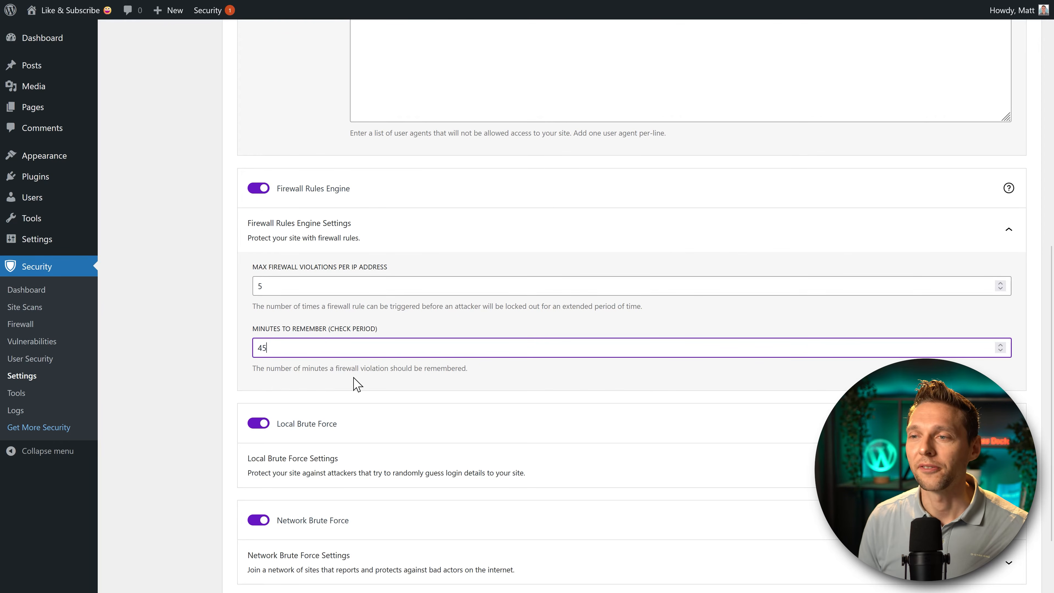
click(422, 382)
scroll(423, 374, down, 2)
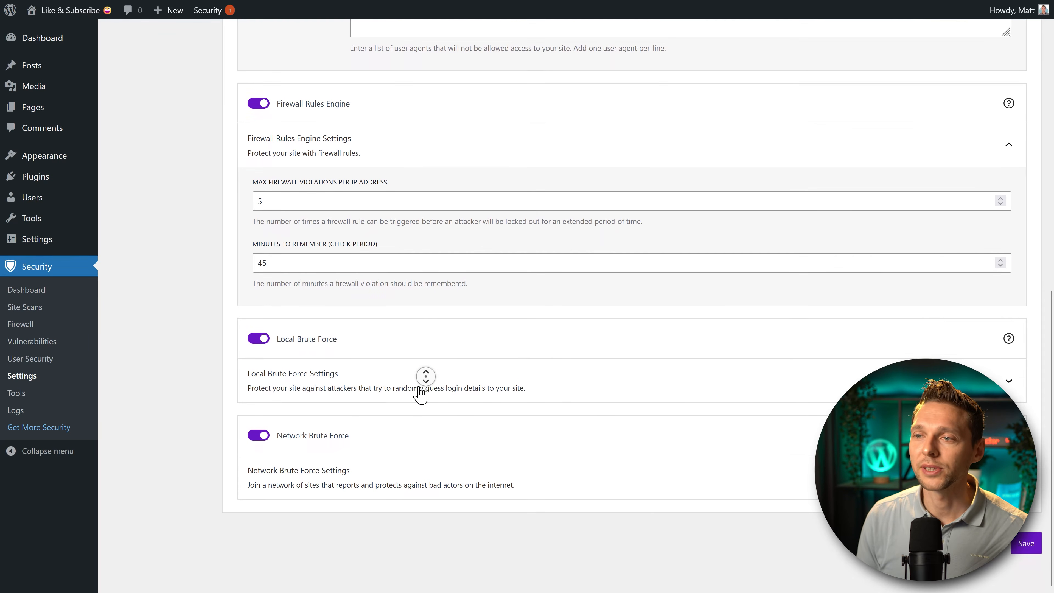
Step: Expand Local Brute Force settings to show 5 attempts per IP, 10 per user, 5-minute period
click(347, 376)
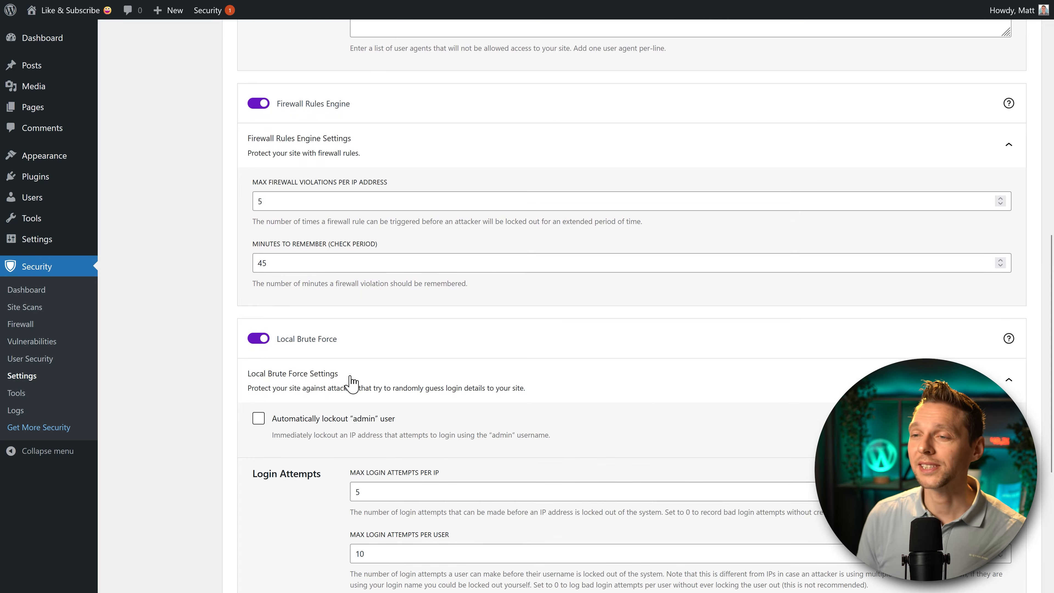
scroll(527, 386, down, 6)
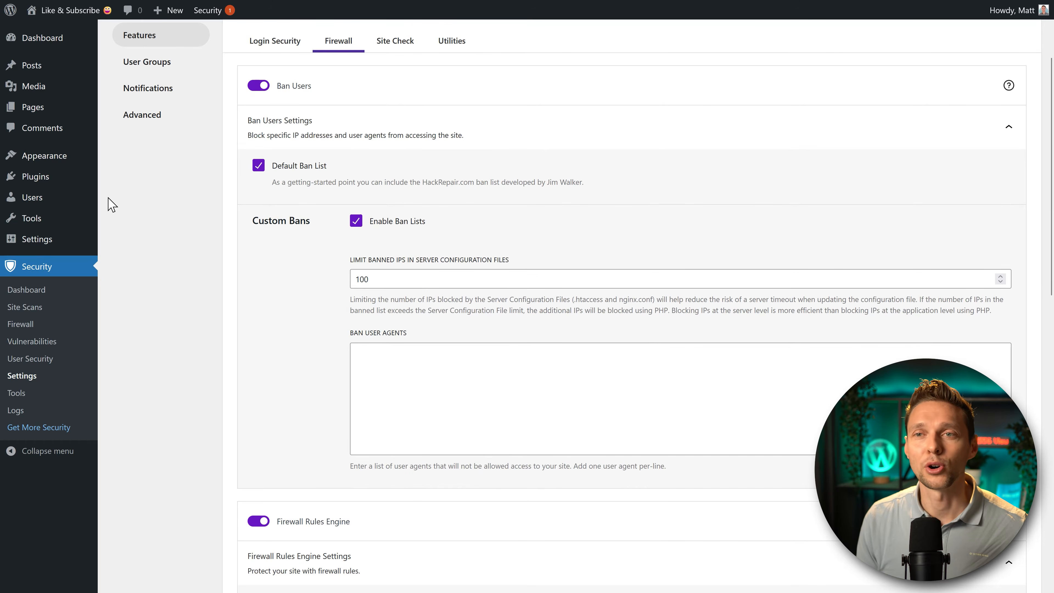
mouse_move(43, 202)
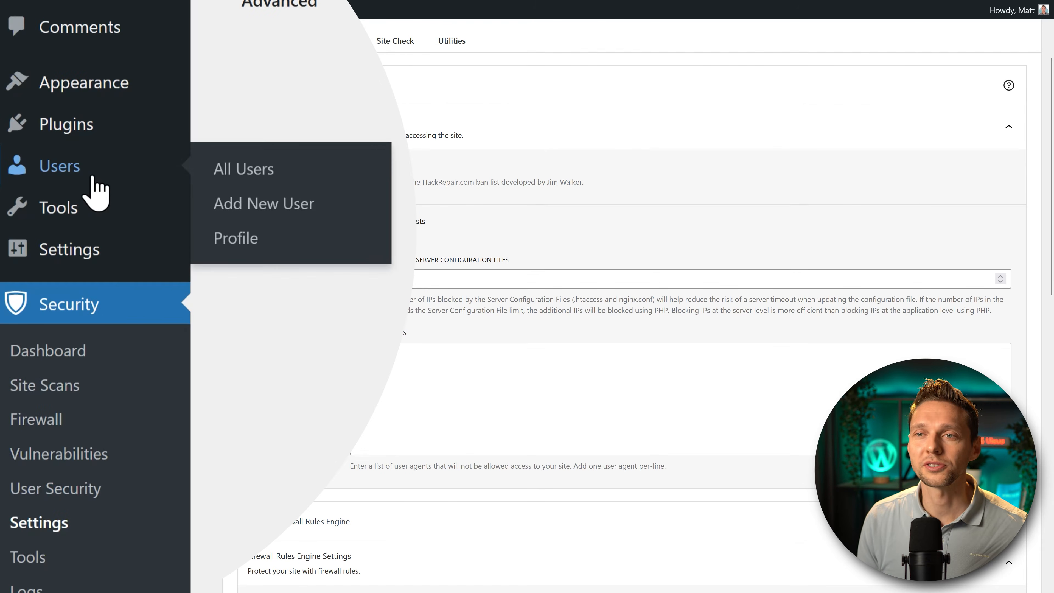
click(250, 170)
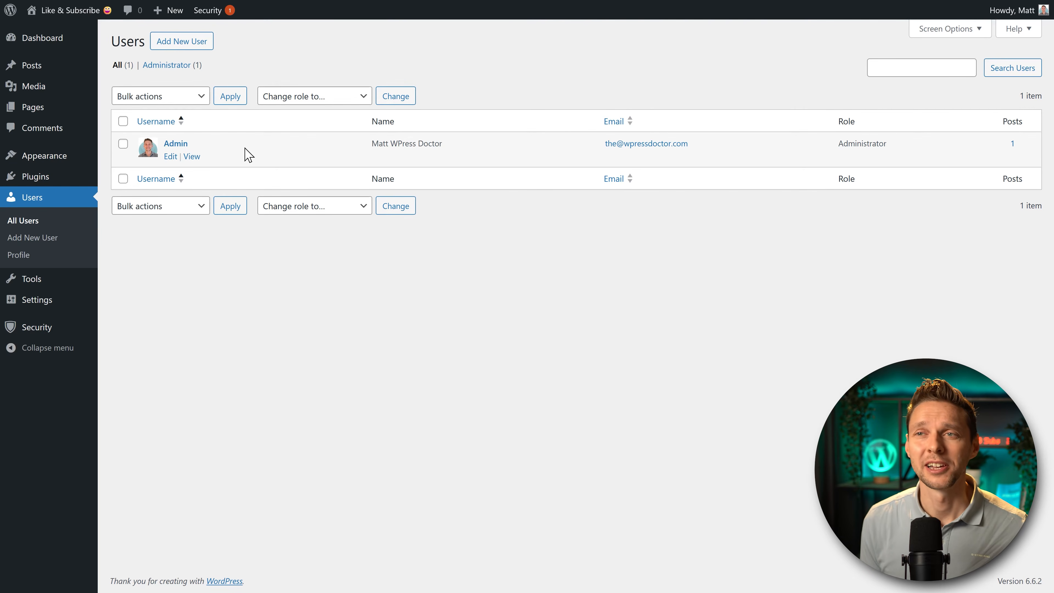
click(169, 157)
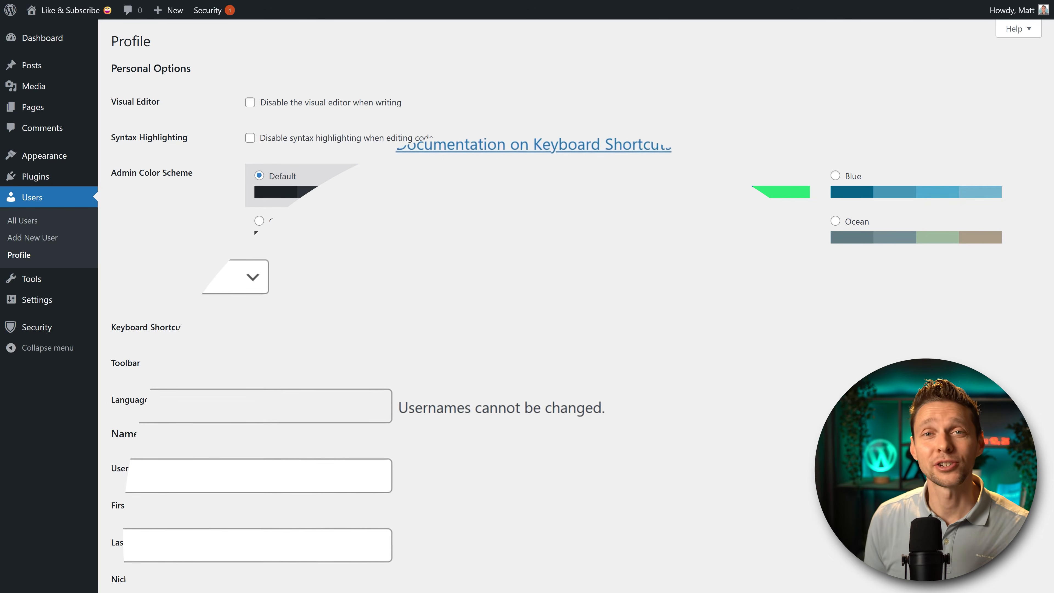
drag(401, 399, 600, 403)
click(601, 402)
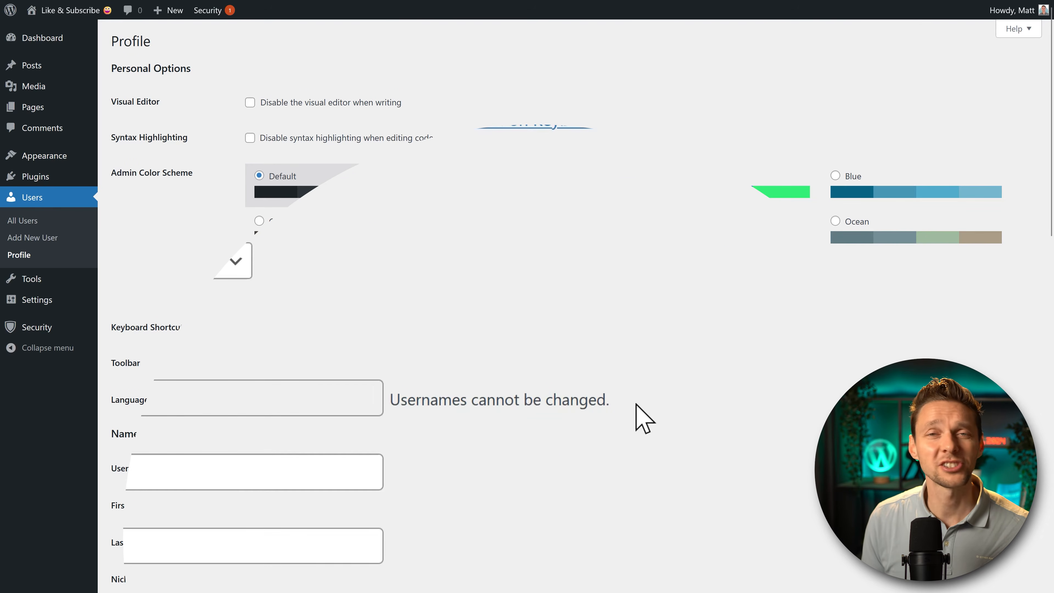
click(50, 220)
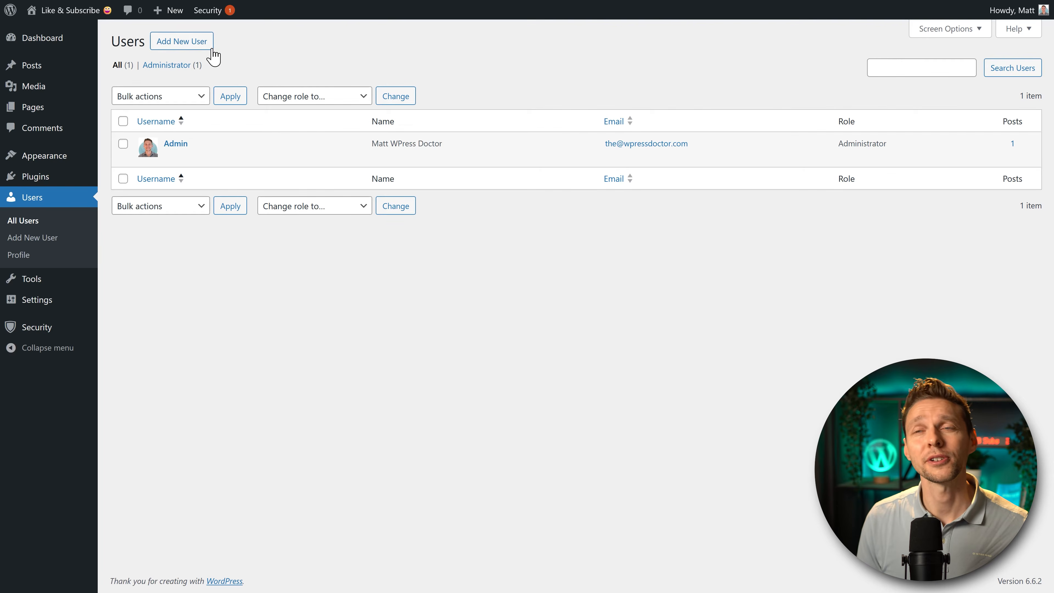
click(195, 47)
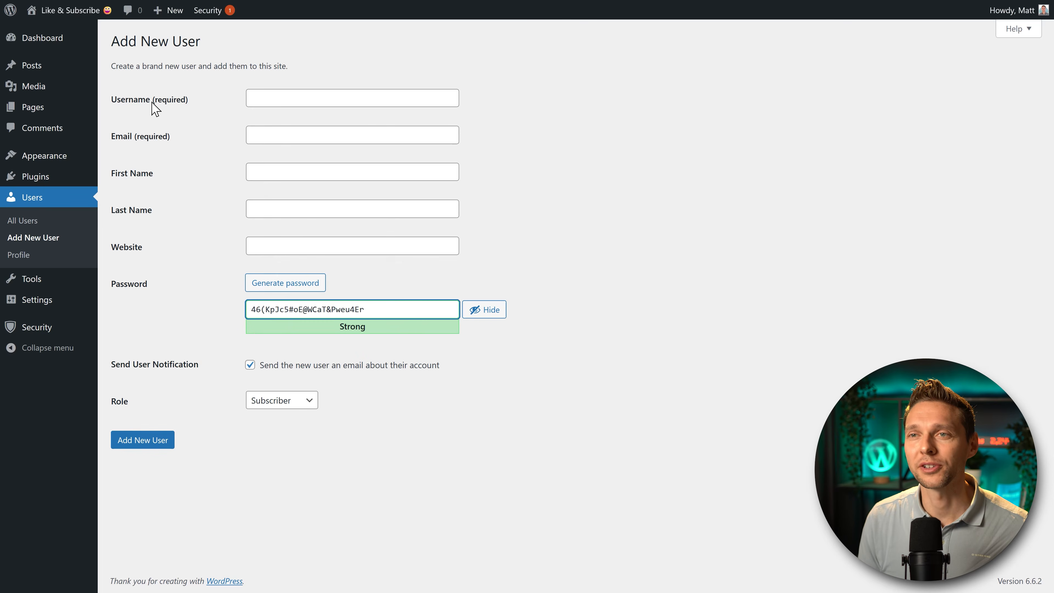
click(268, 138)
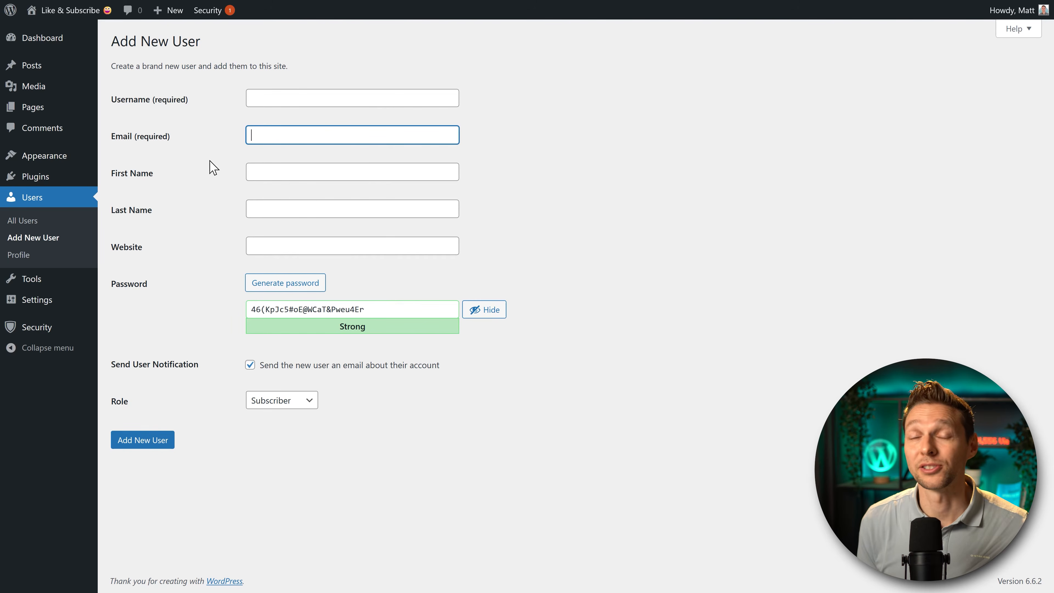
click(271, 110)
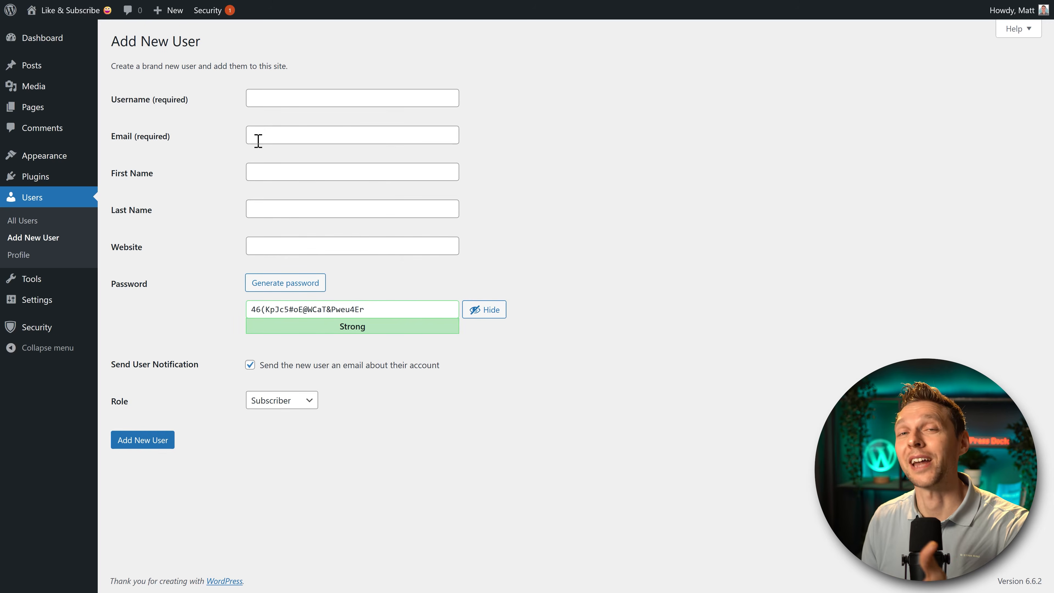
click(298, 405)
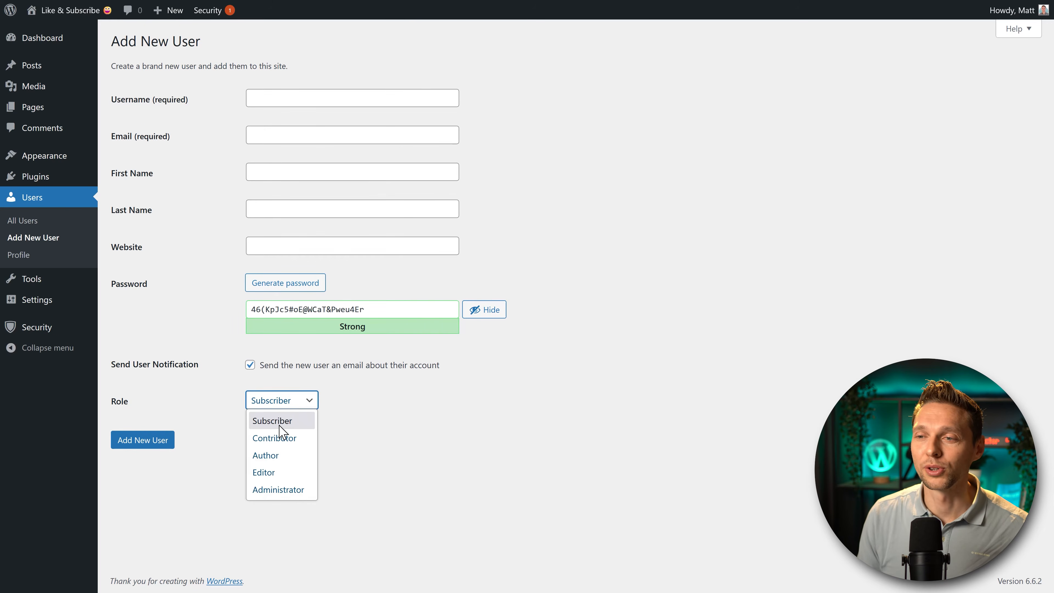
click(282, 490)
click(319, 490)
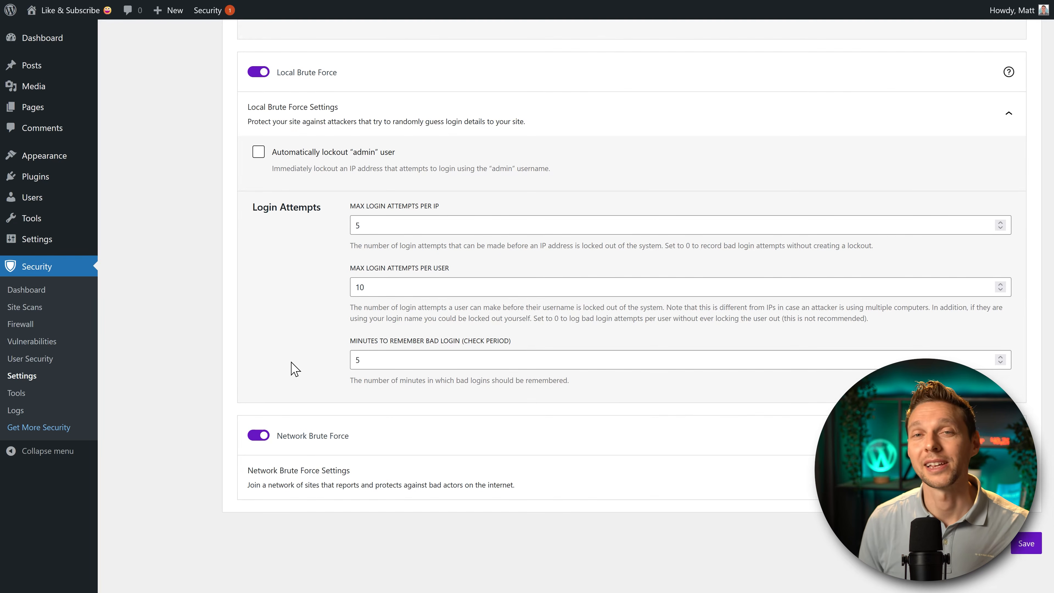
Step: Check the 'admin' user auto-lockout and set limits to 3 per IP, 5 per user, 15 minutes
click(258, 152)
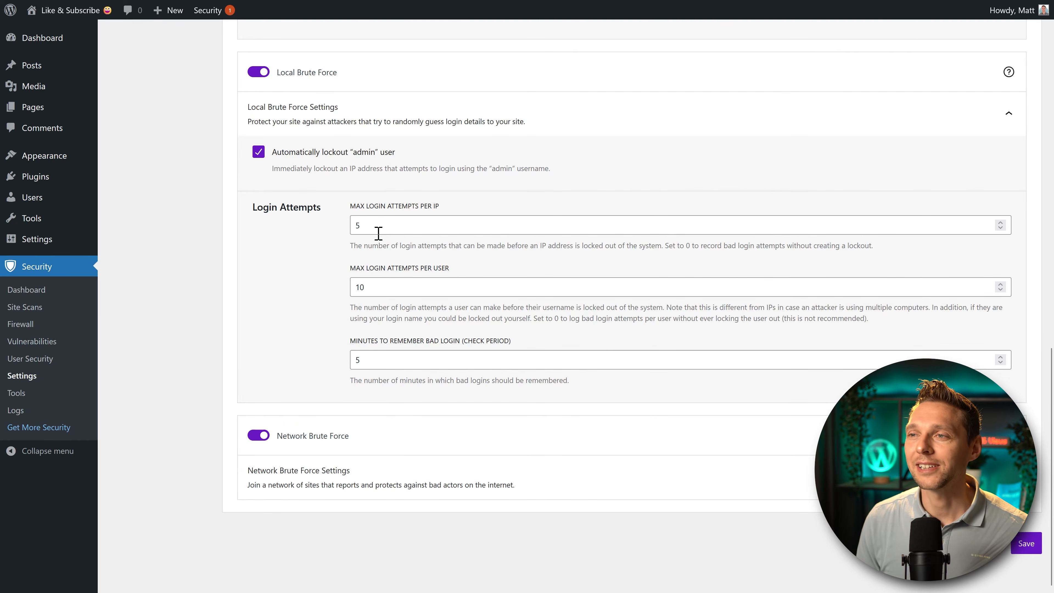
double_click(355, 225)
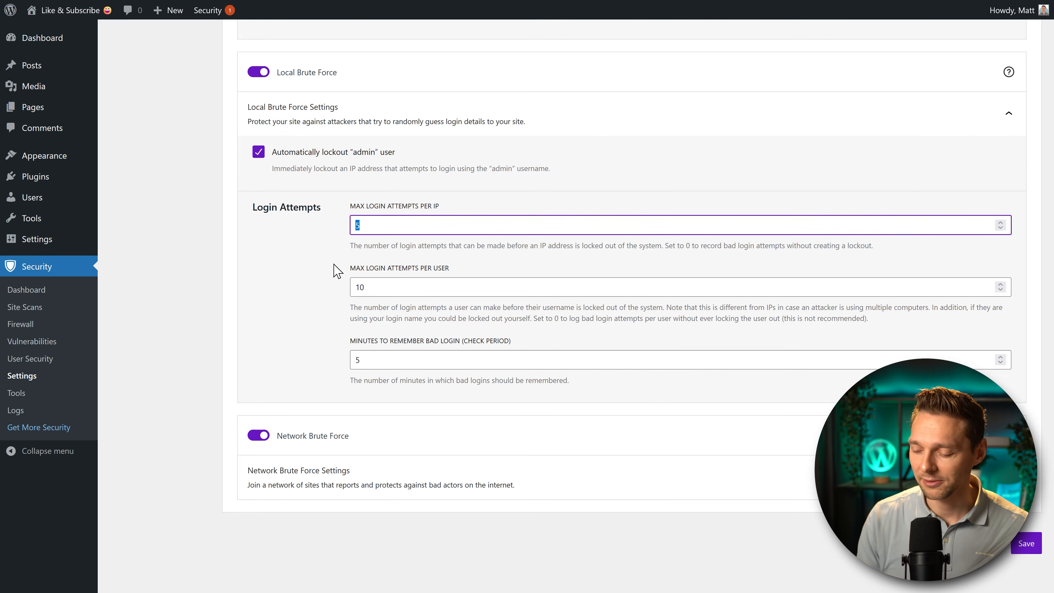
text(3)
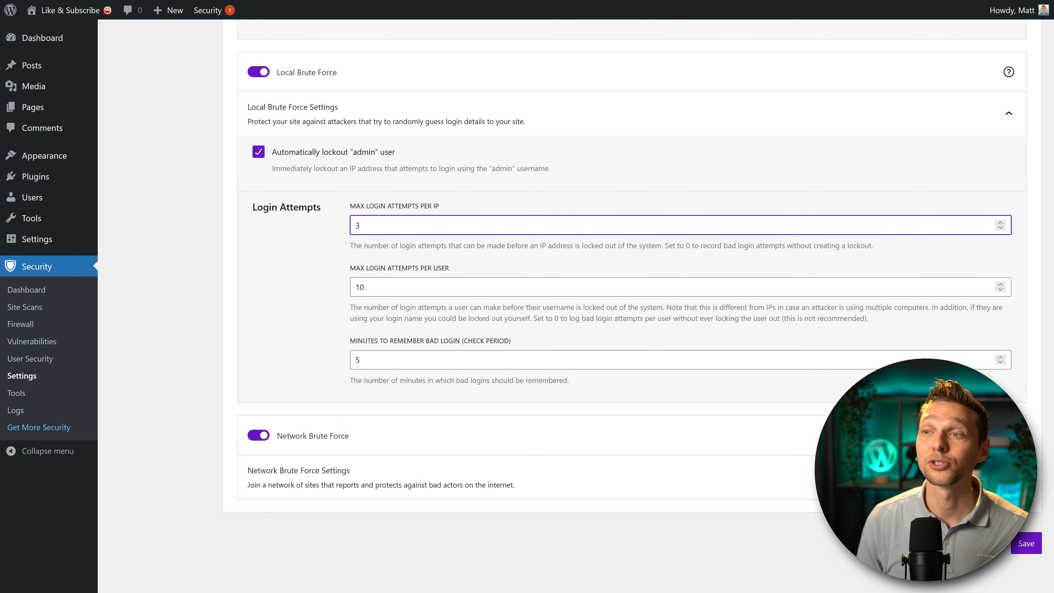
click(289, 274)
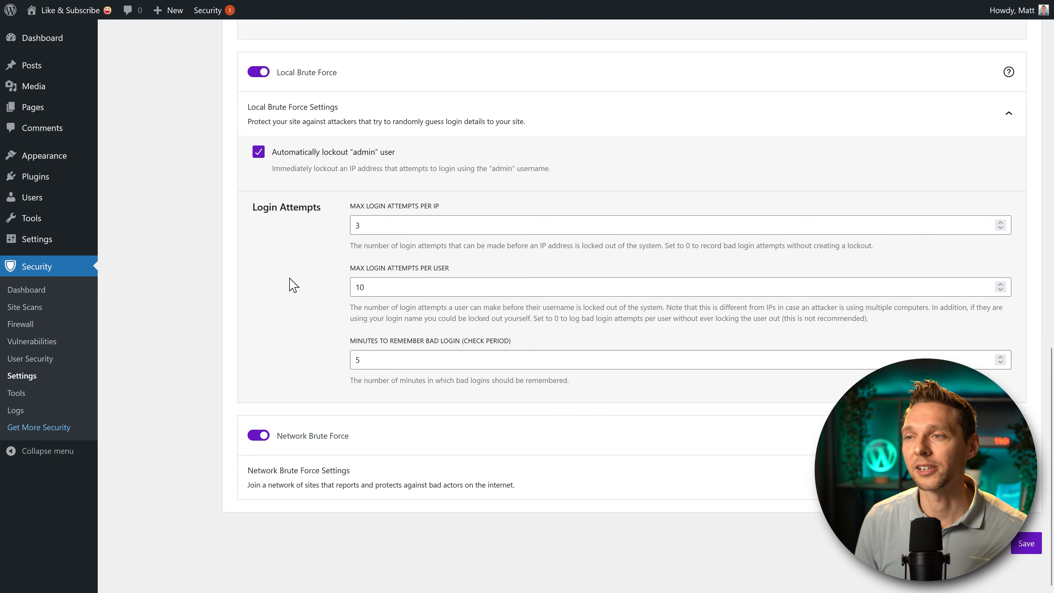
double_click(373, 286)
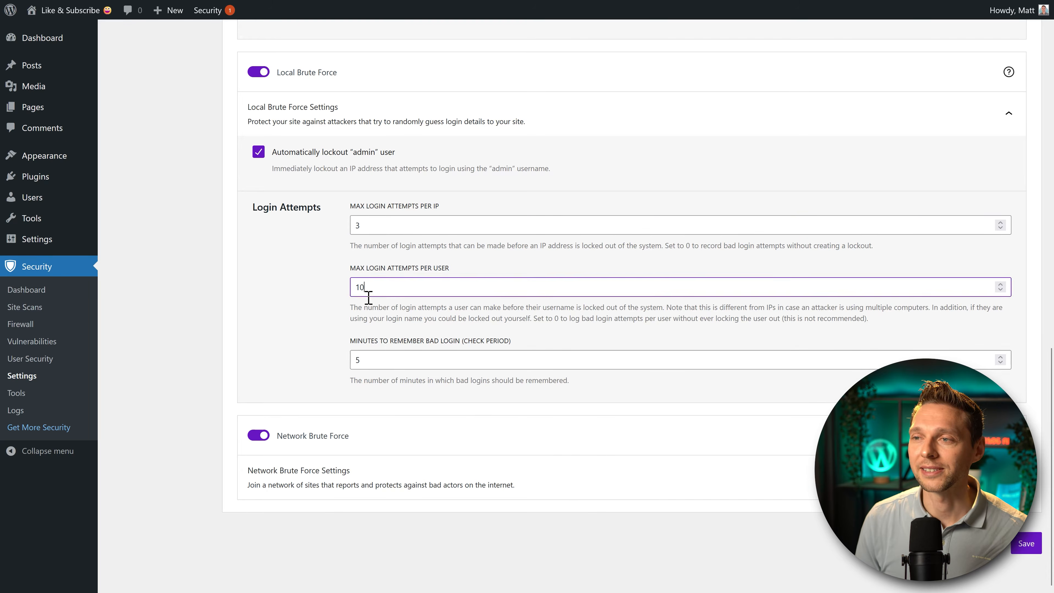
text(5)
click(290, 350)
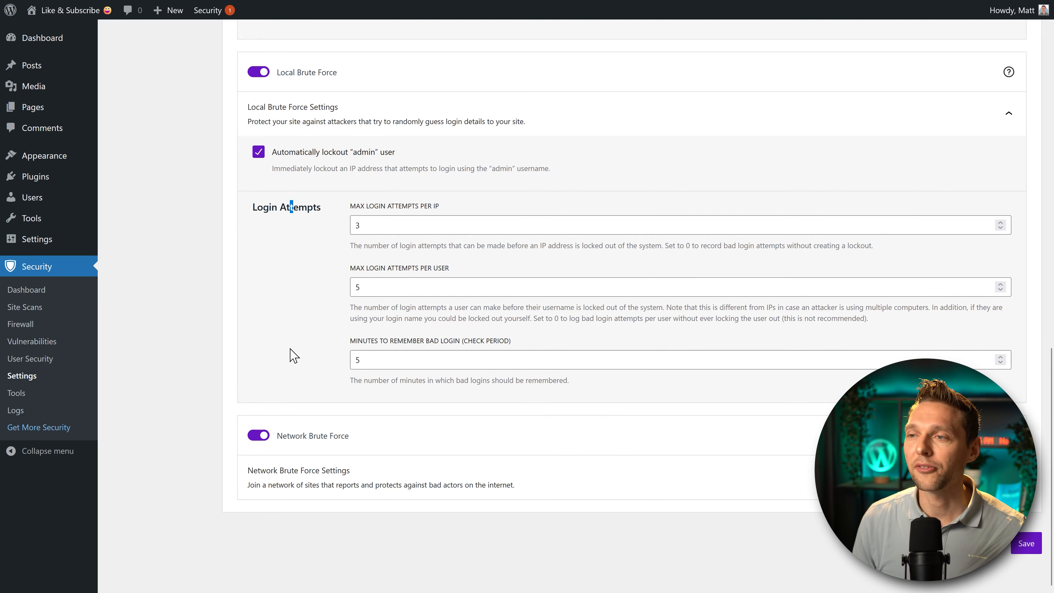
double_click(381, 358)
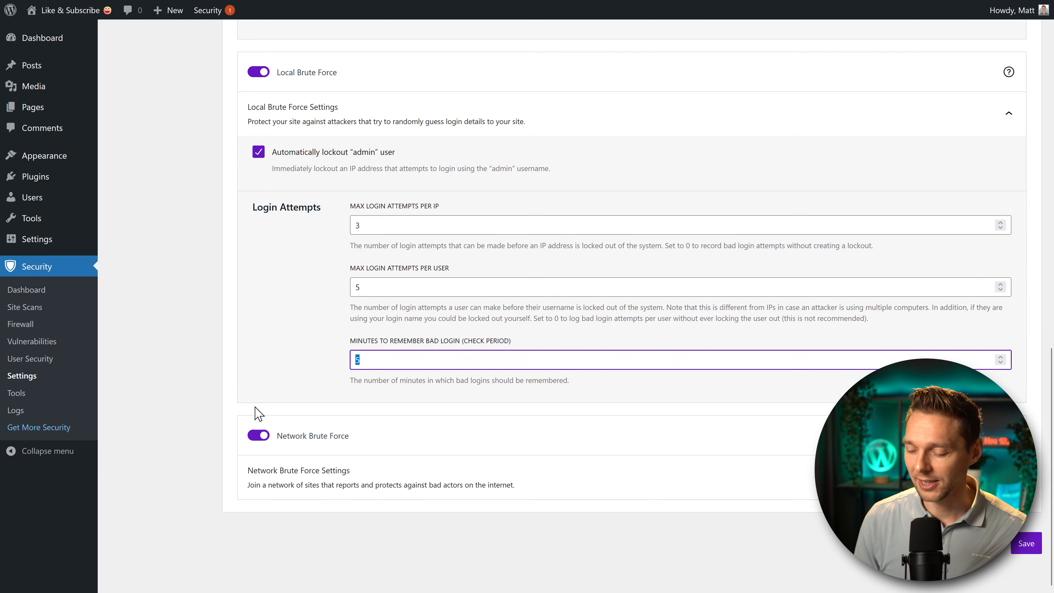
text(15)
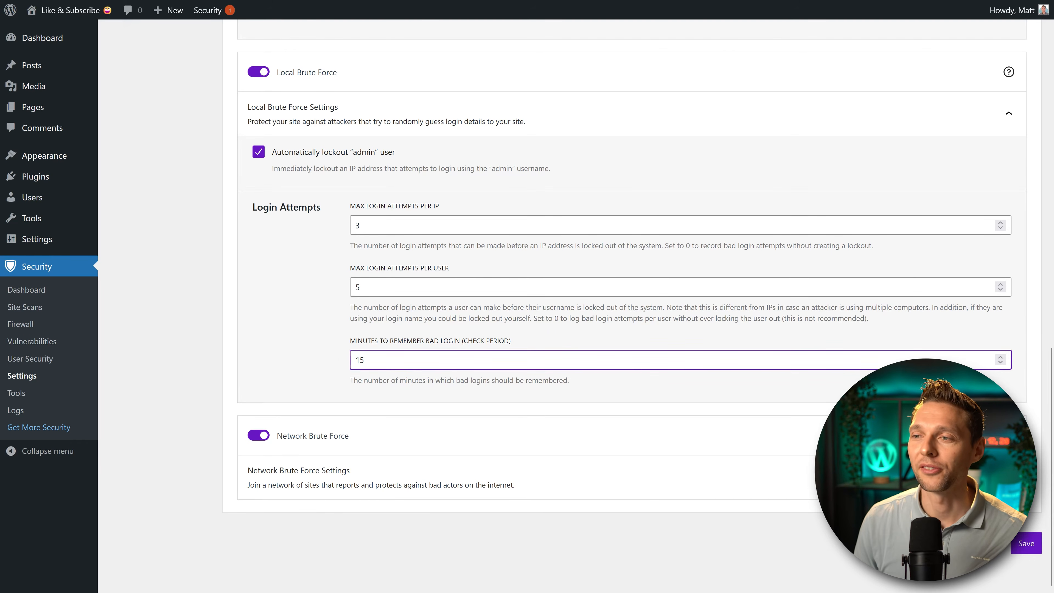
click(274, 383)
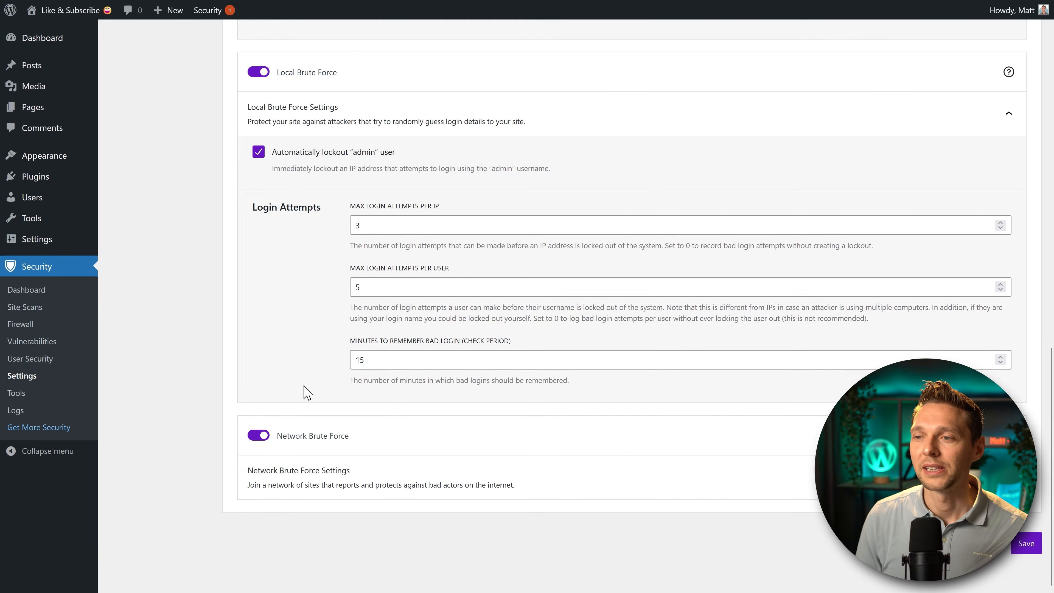
Step: Expand Network Brute Force settings, leaving Ban Reported IPs checked
click(382, 473)
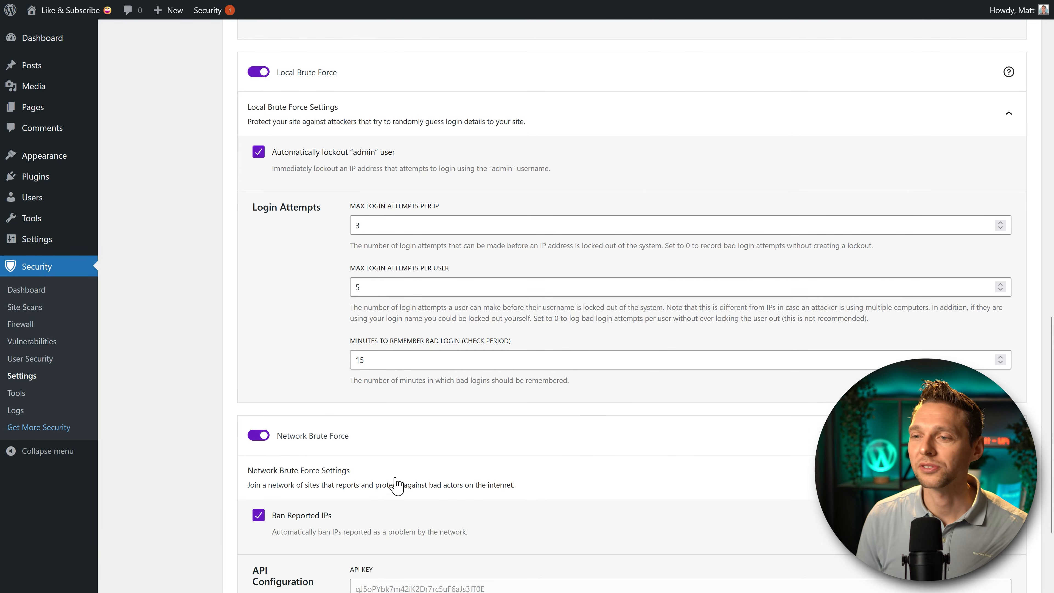
middle_click(455, 463)
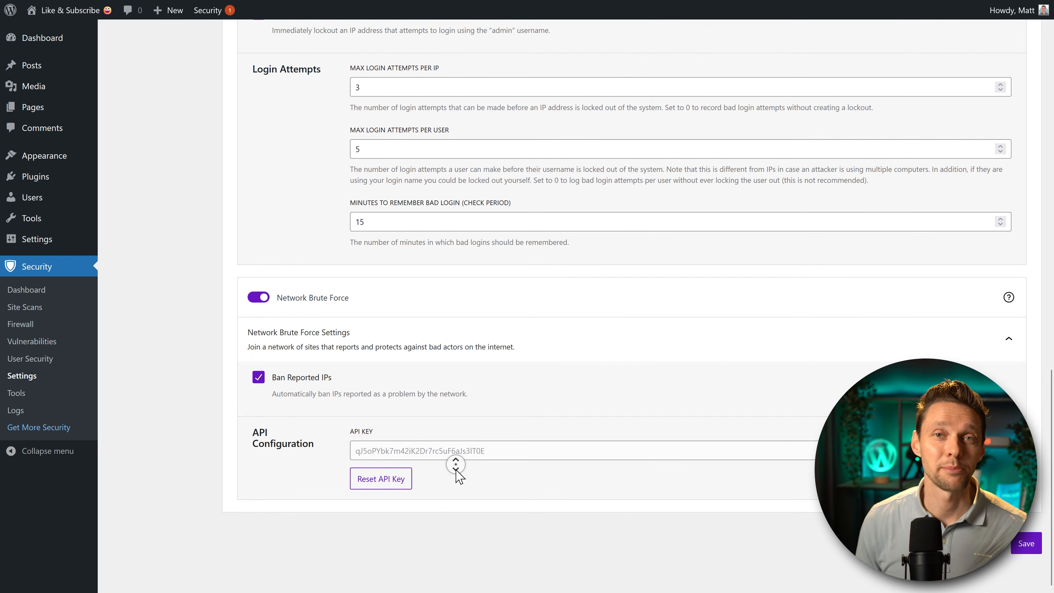
middle_click(457, 470)
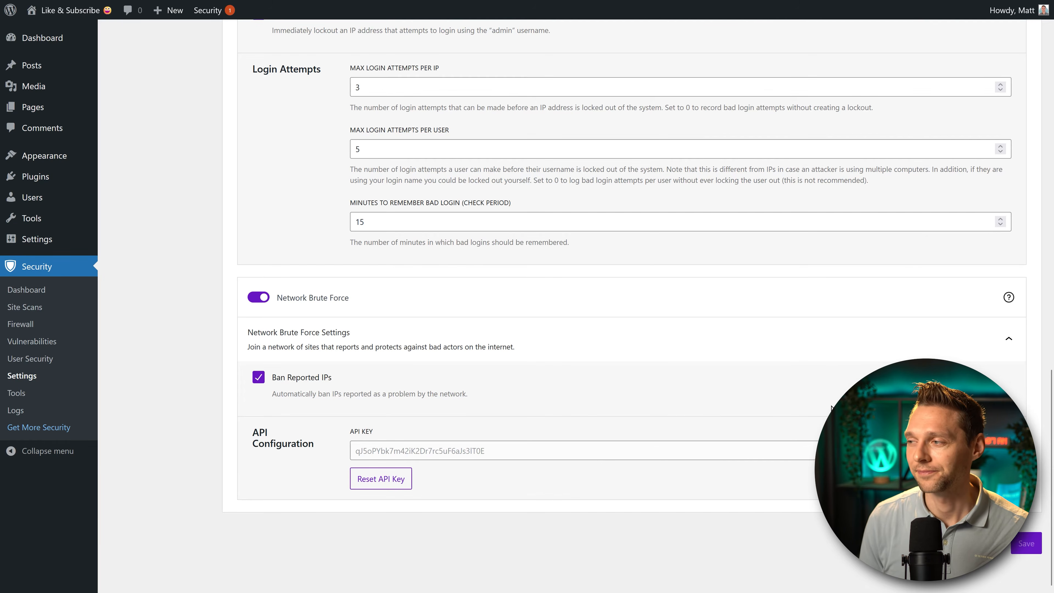
scroll(831, 408, up, 20)
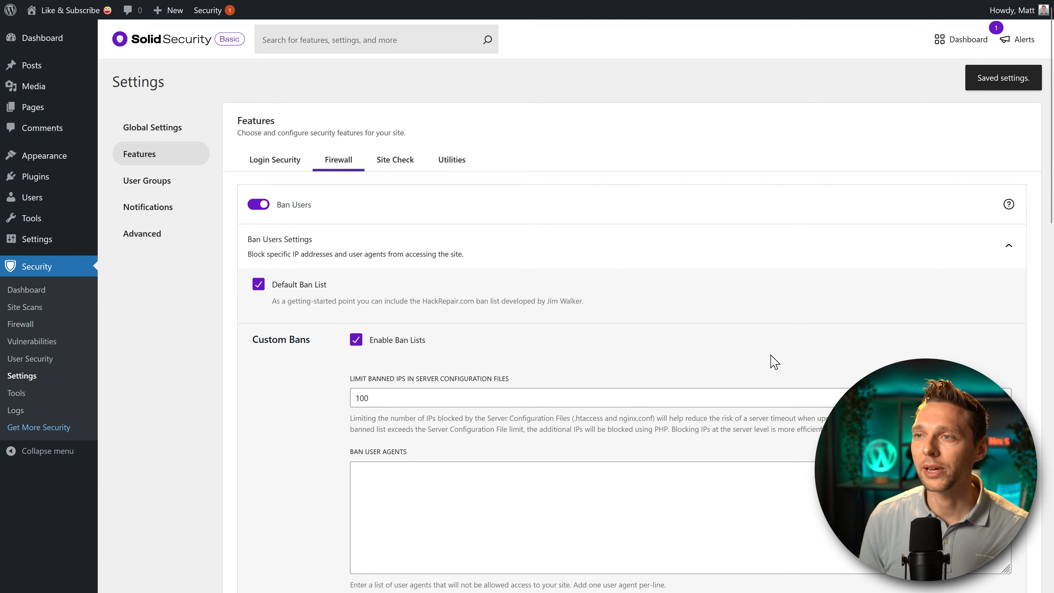
Step: On the Site Check tab, switch the File Change toggle on
click(405, 166)
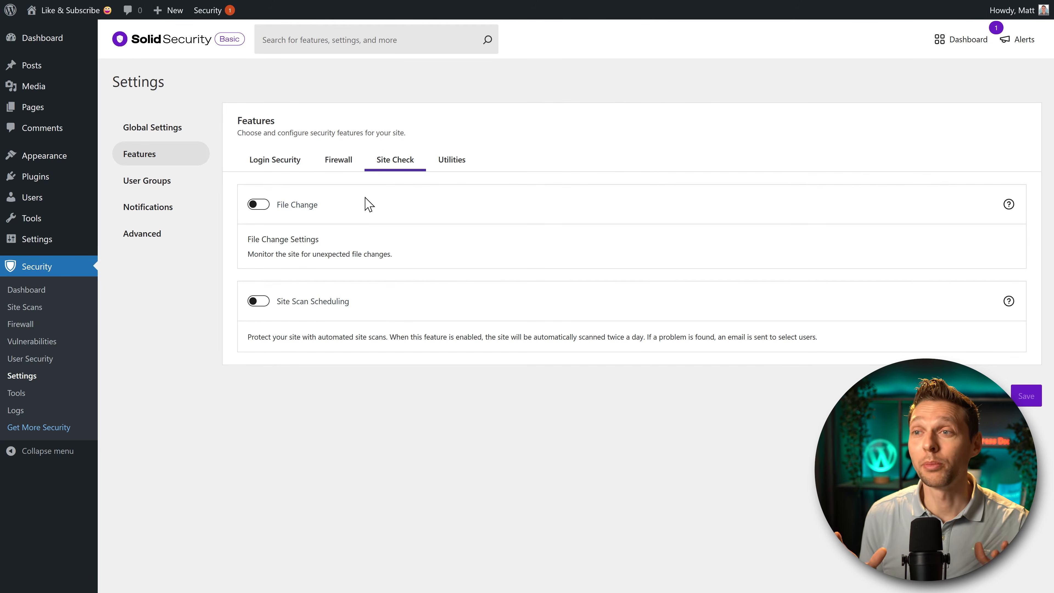
click(262, 206)
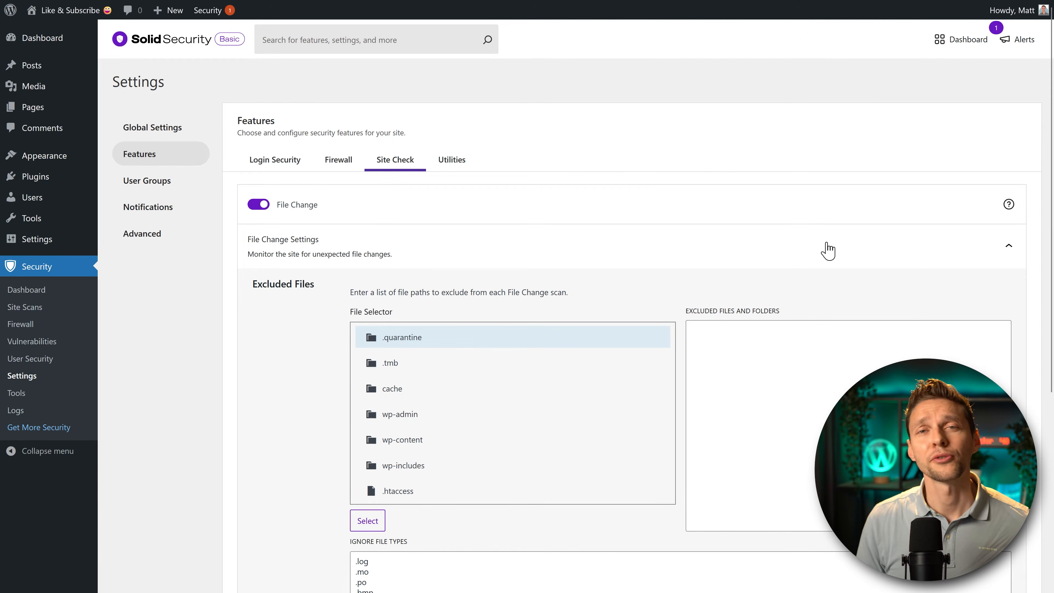
middle_click(826, 242)
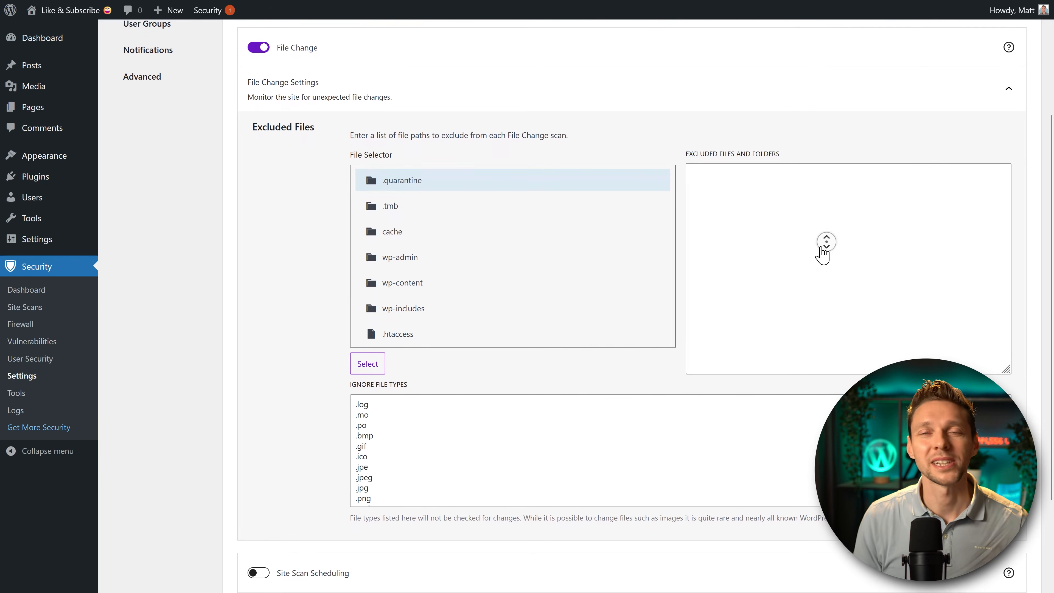
Step: Exclude /cache, /wp-content/cache and /wp-content/uploads/cache from file change scans
click(822, 248)
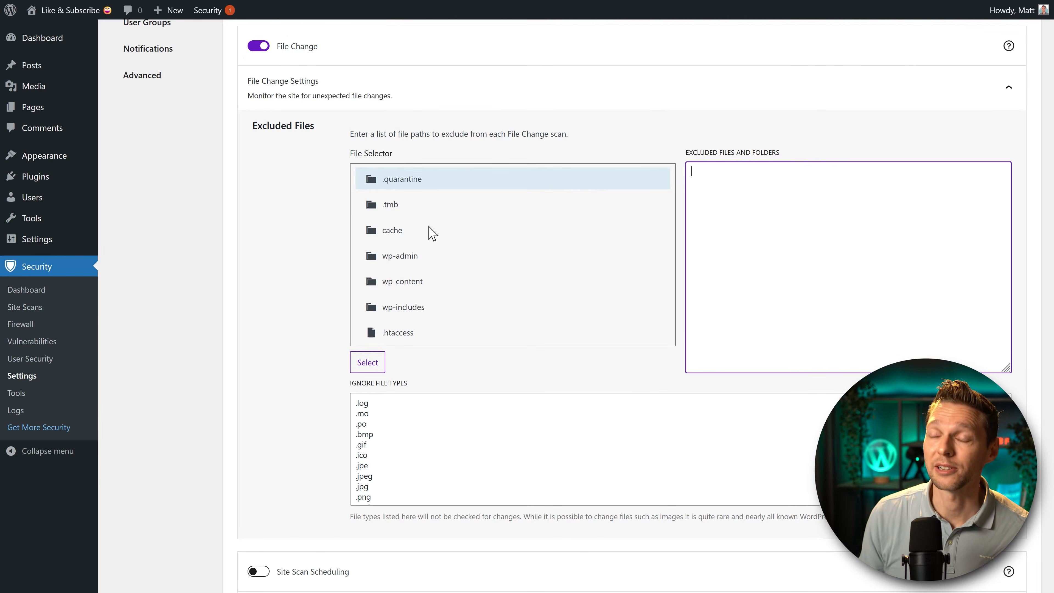
click(407, 235)
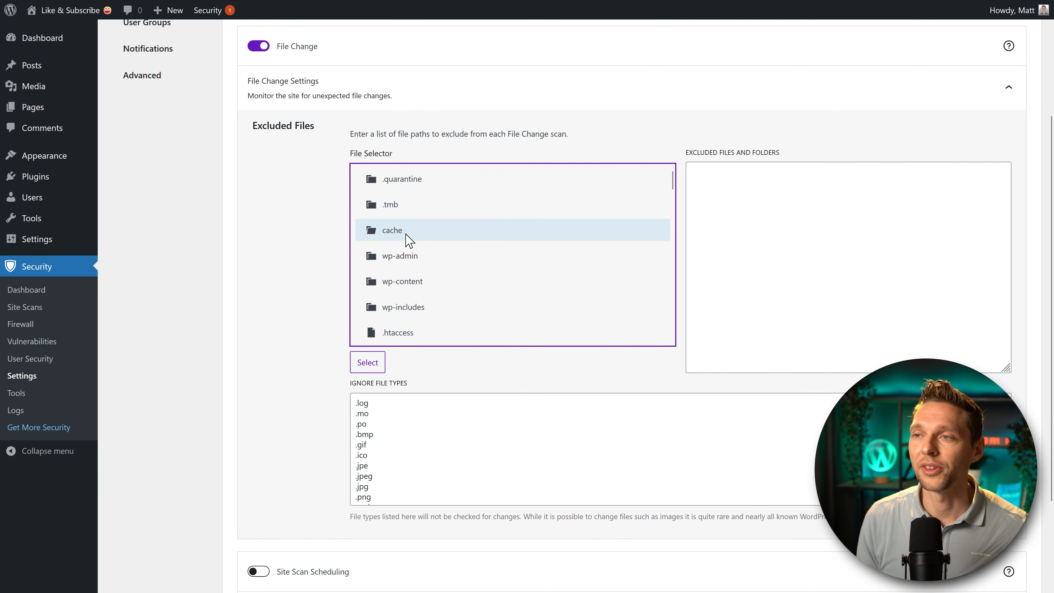
click(369, 372)
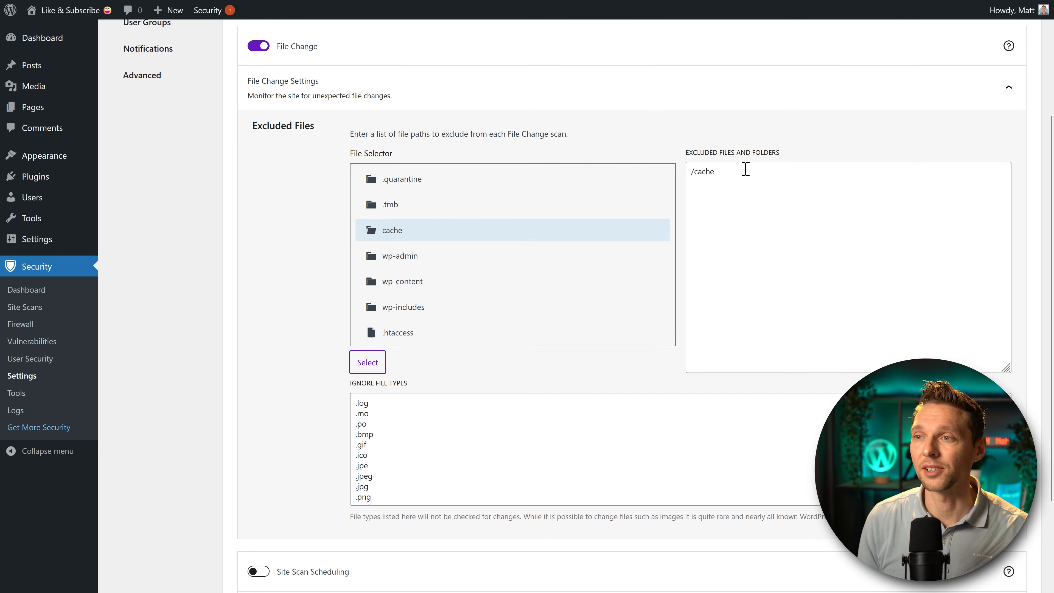
click(434, 287)
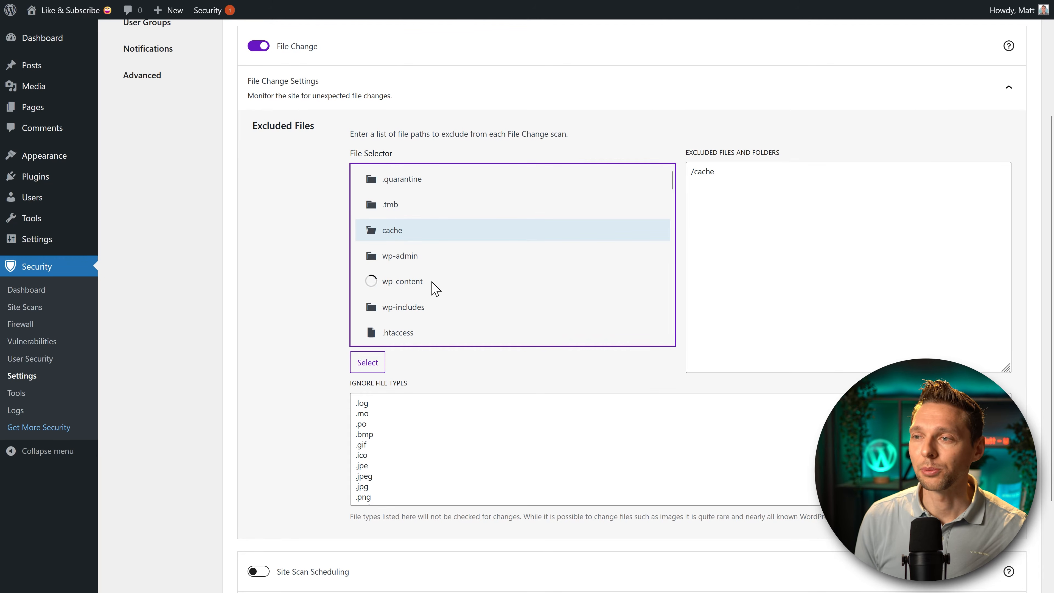
scroll(436, 296, down, 1)
click(409, 240)
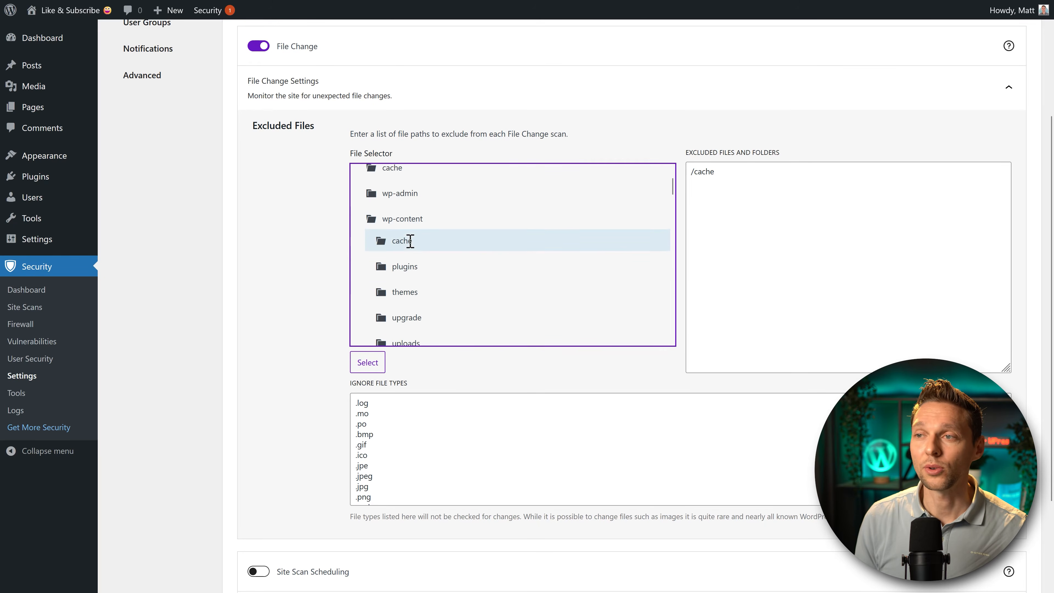
click(368, 371)
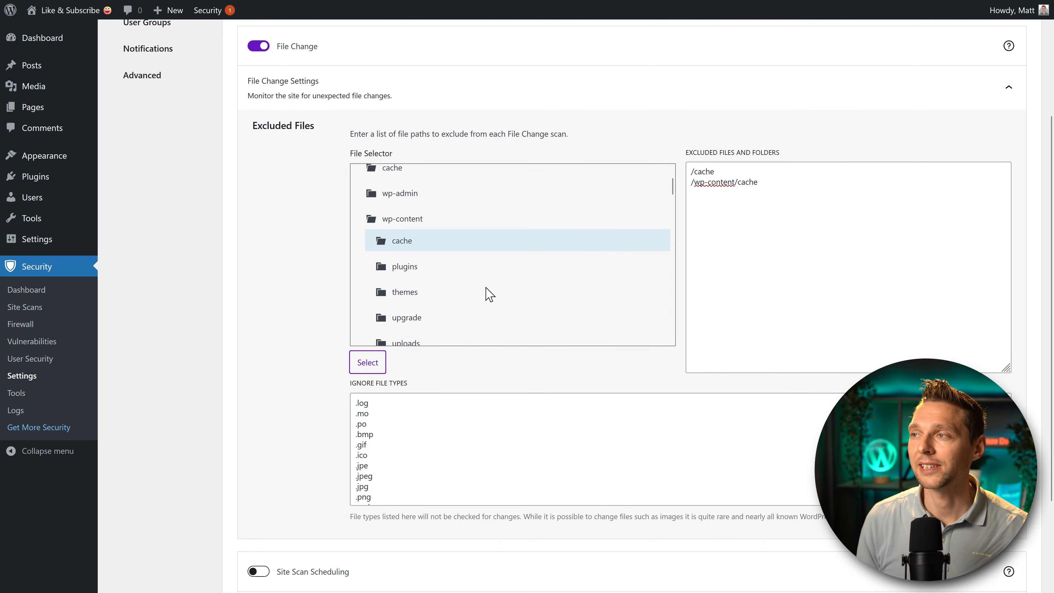
scroll(427, 249, down, 1)
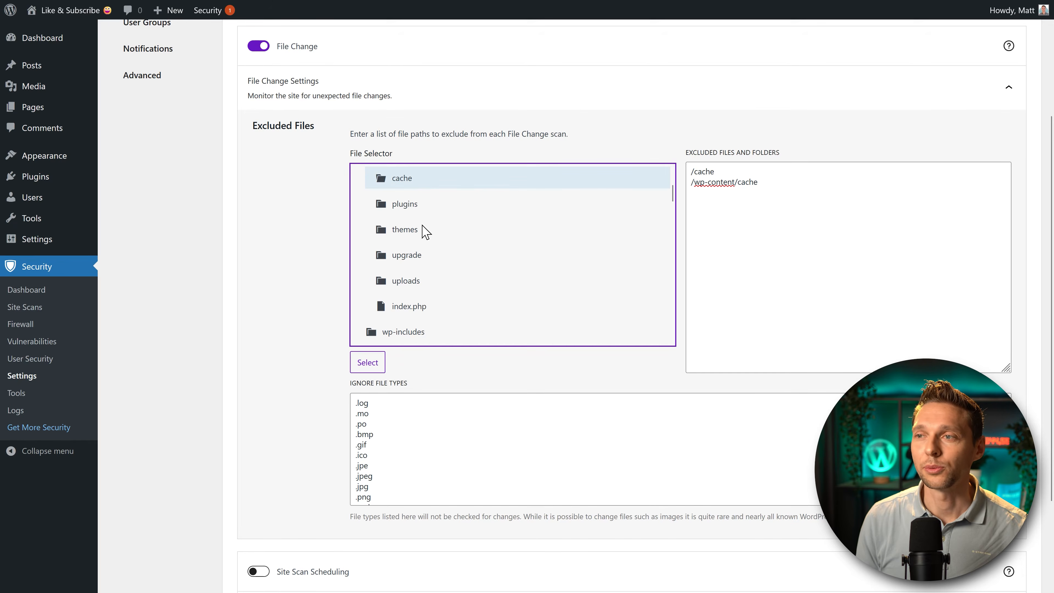
click(434, 284)
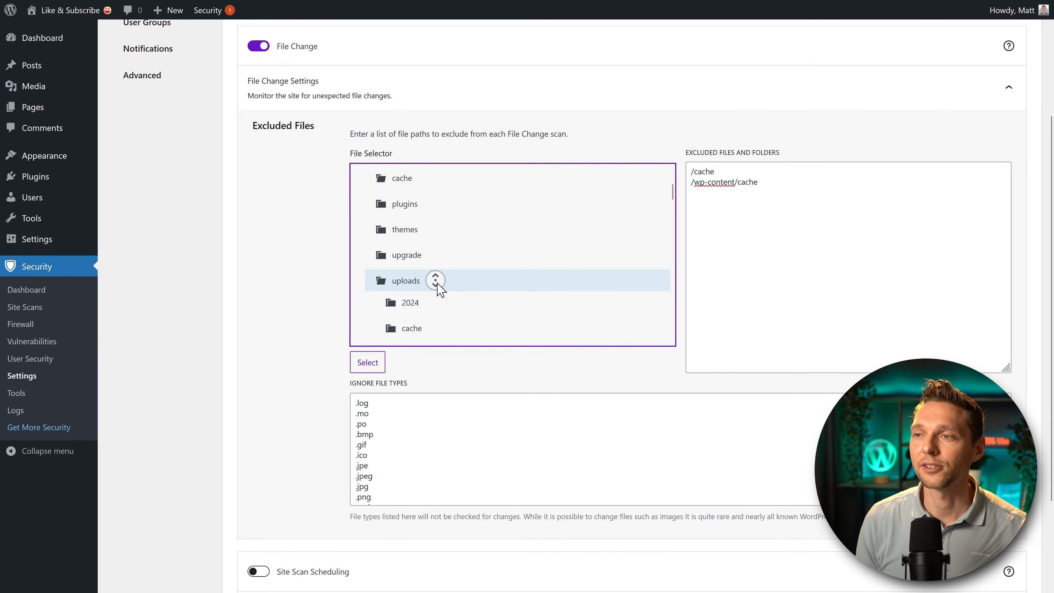
scroll(434, 280, down, 3)
click(431, 239)
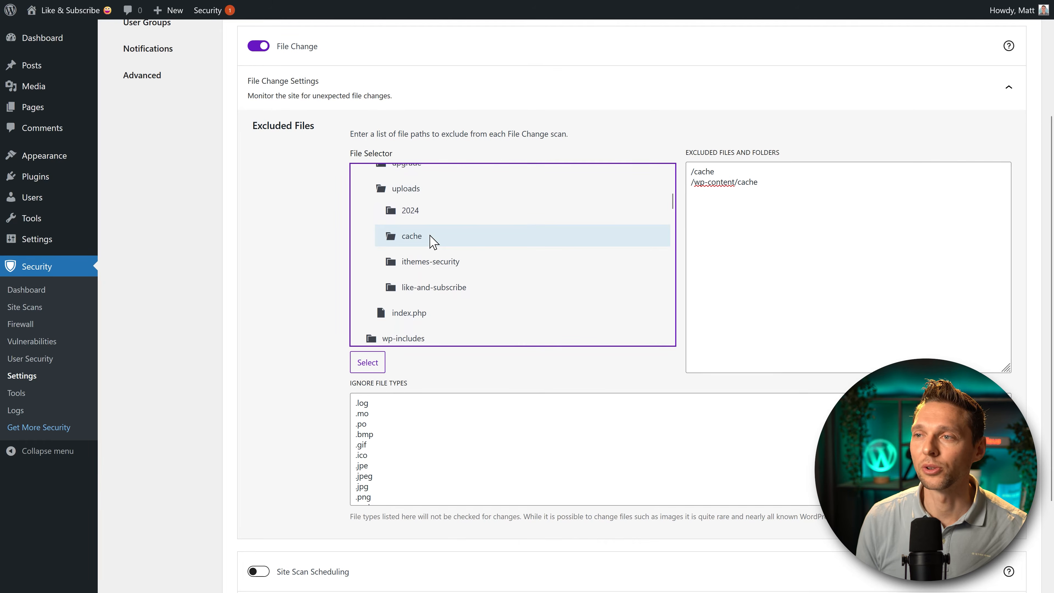
click(369, 371)
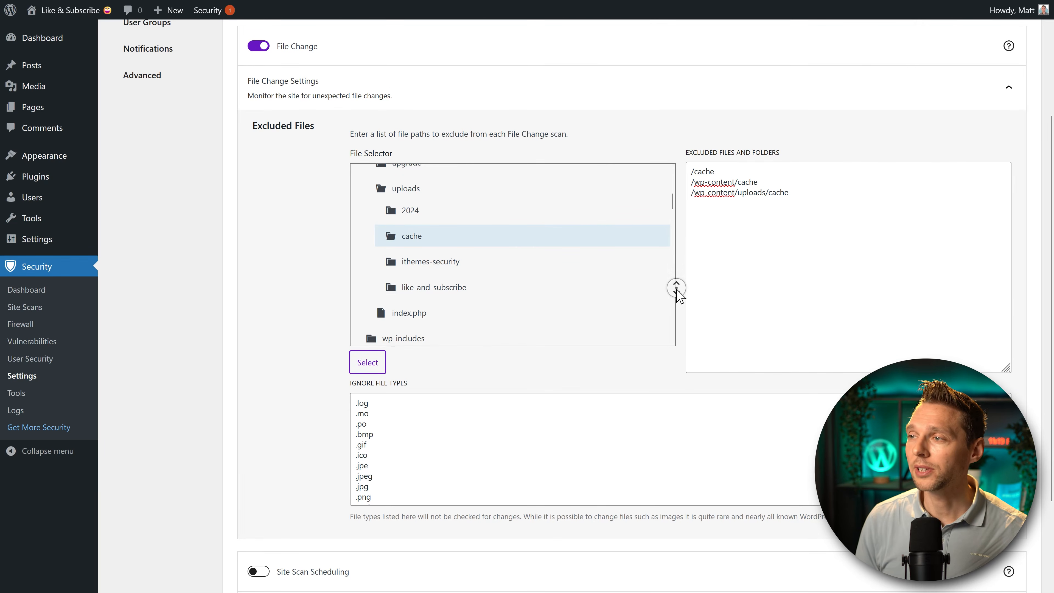
Step: Turn on Site Scan Scheduling and save the Site Check settings
scroll(675, 295, down, 3)
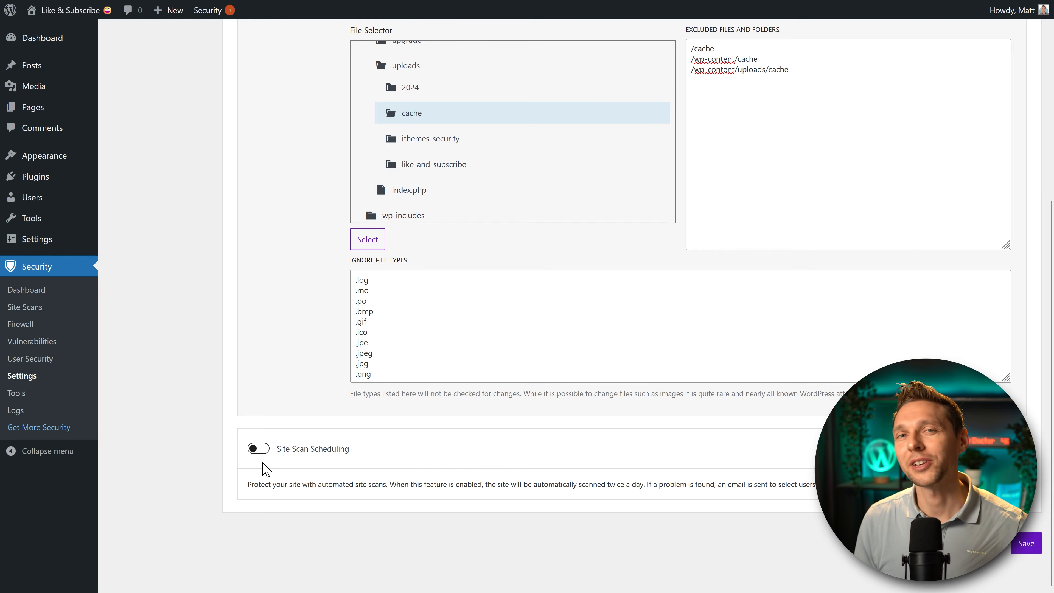
click(258, 453)
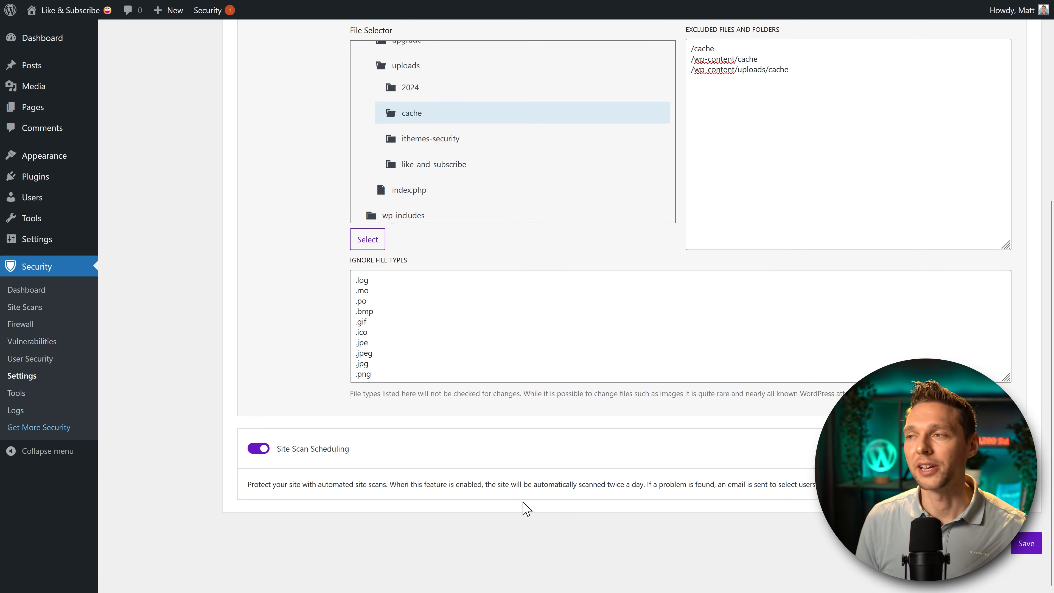
click(1026, 543)
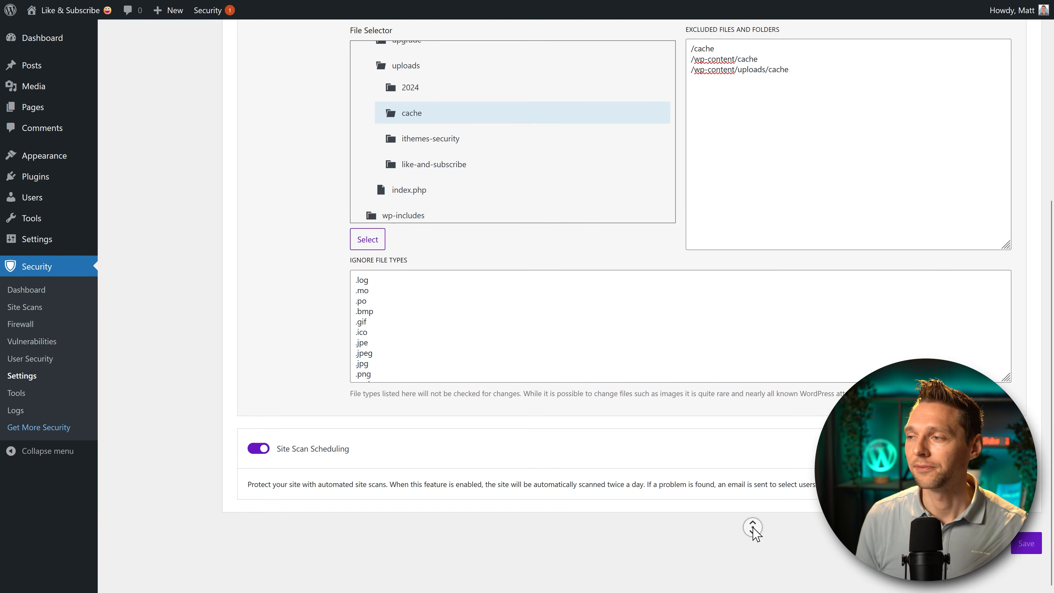
click(752, 527)
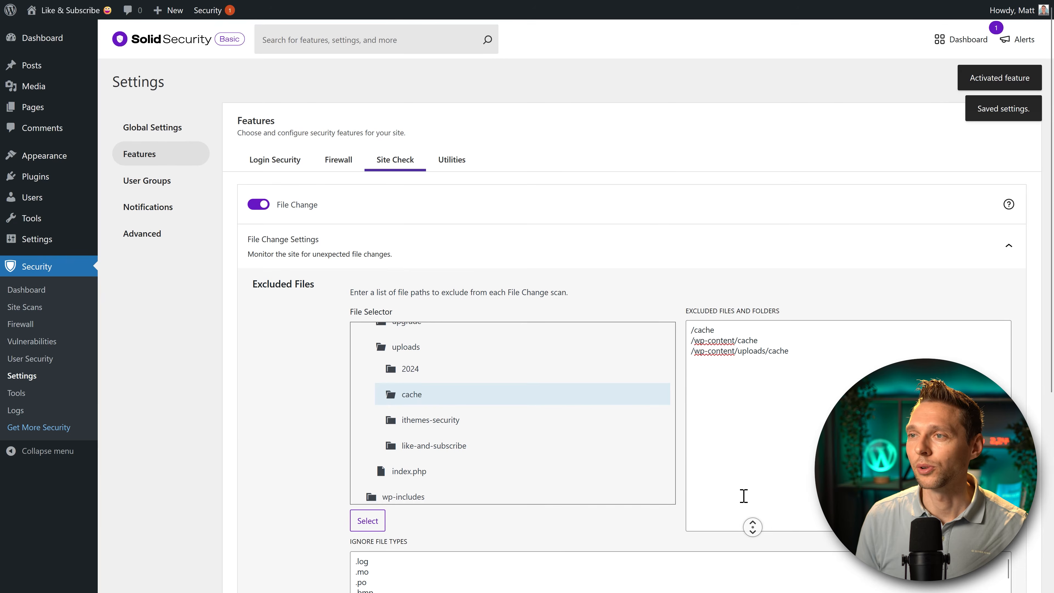
Step: Enable Enforce SSL on the Utilities tab, then check the site's domain in the address bar
click(456, 166)
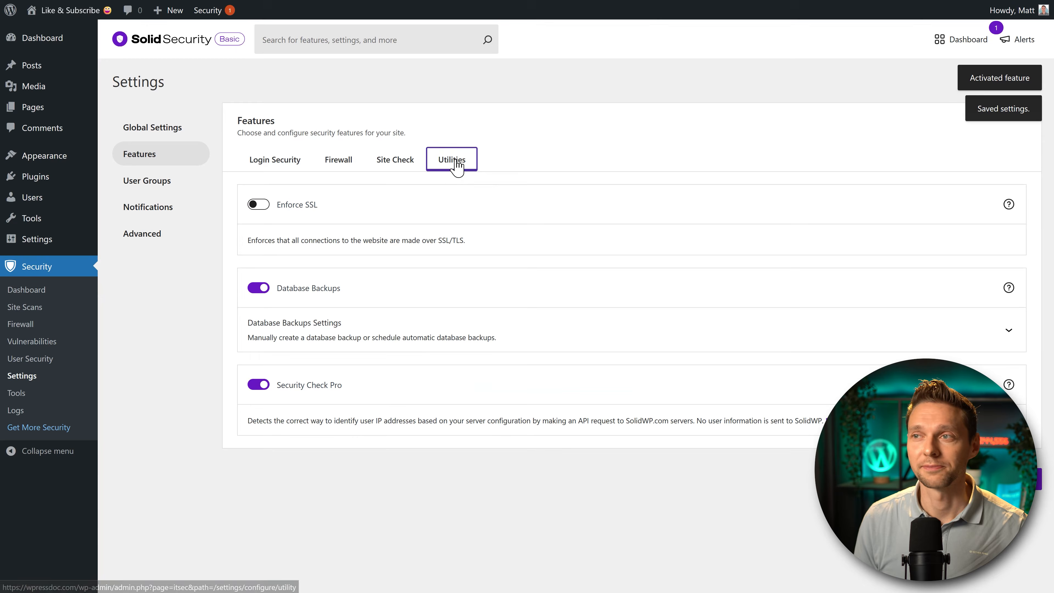
click(257, 206)
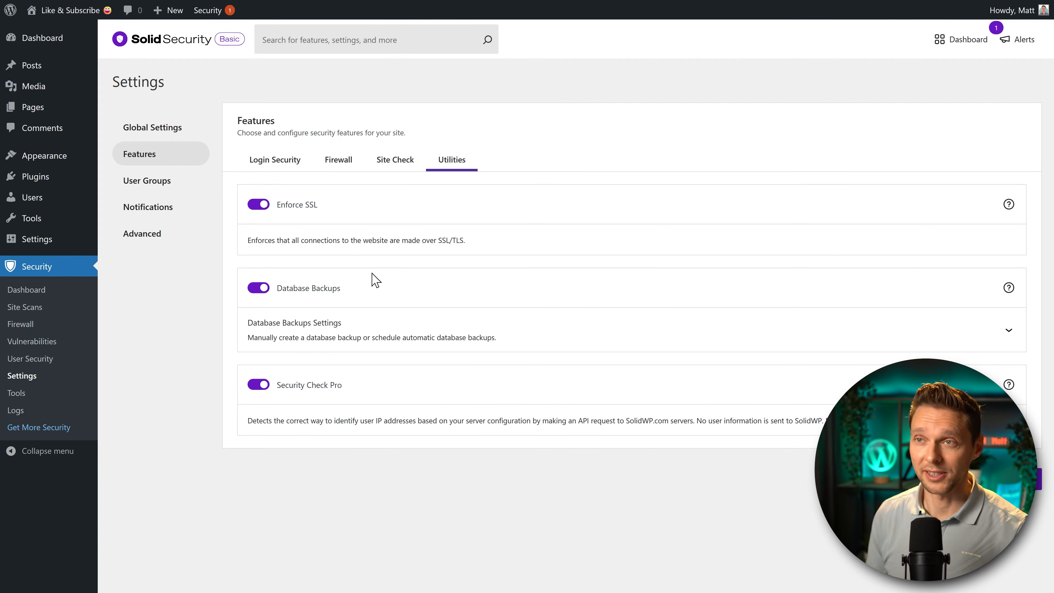
mouse_move(304, 5)
click(201, 41)
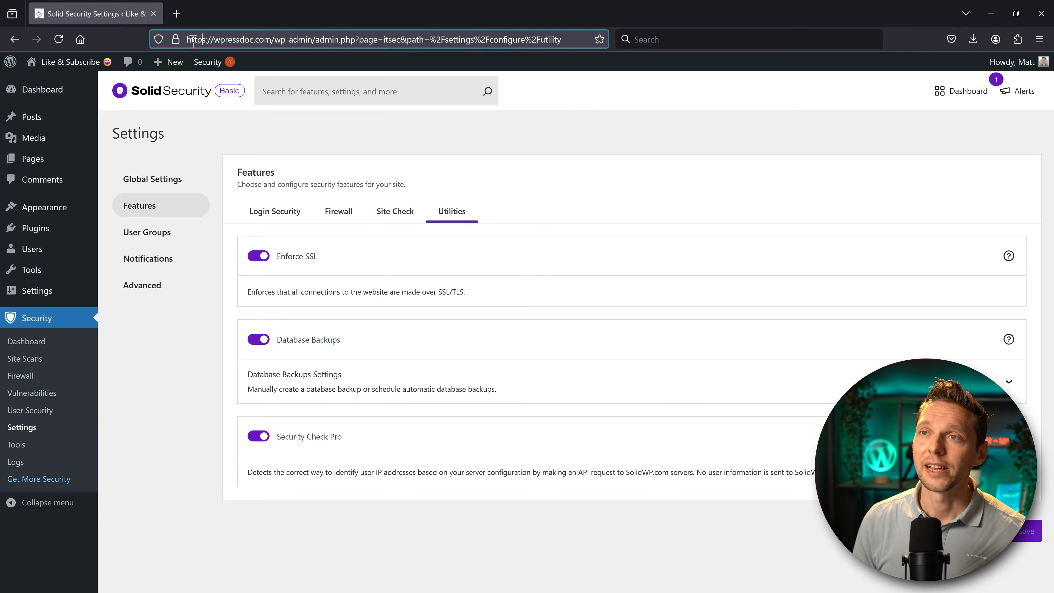
mouse_move(201, 42)
mouse_down()
mouse_move(274, 45)
mouse_move(211, 47)
mouse_up()
click(265, 42)
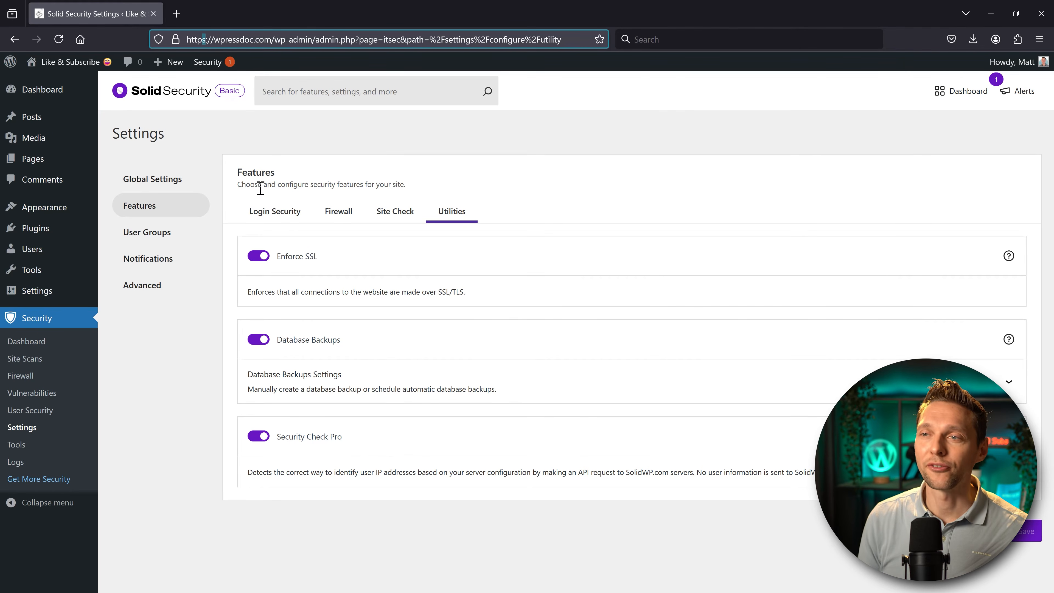
key(F11)
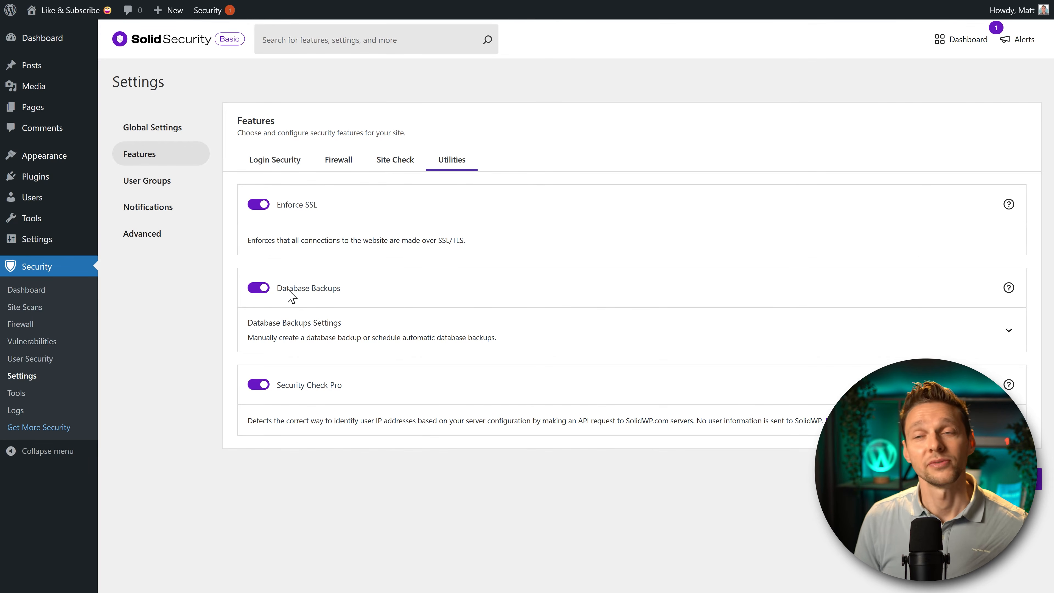
Step: Turn on scheduled database backups with a 3-day interval
click(397, 324)
middle_click(431, 328)
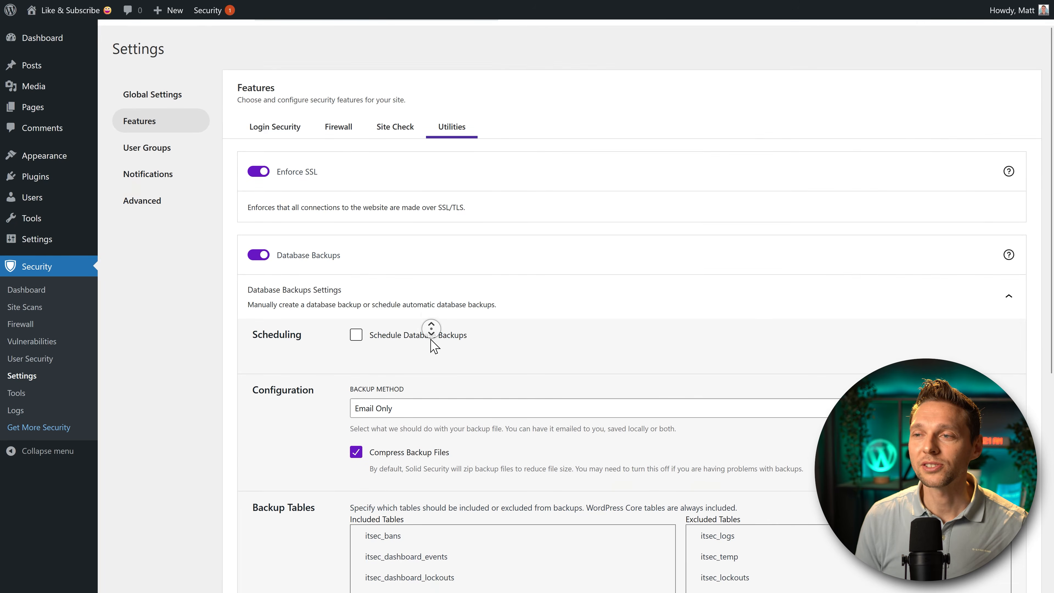
middle_click(431, 333)
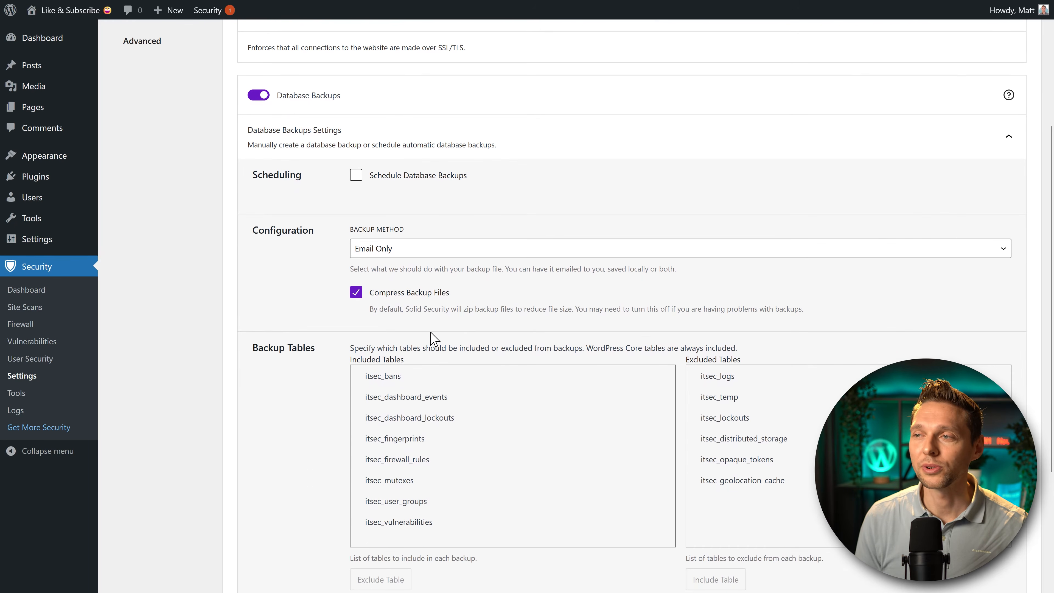
click(356, 176)
click(381, 236)
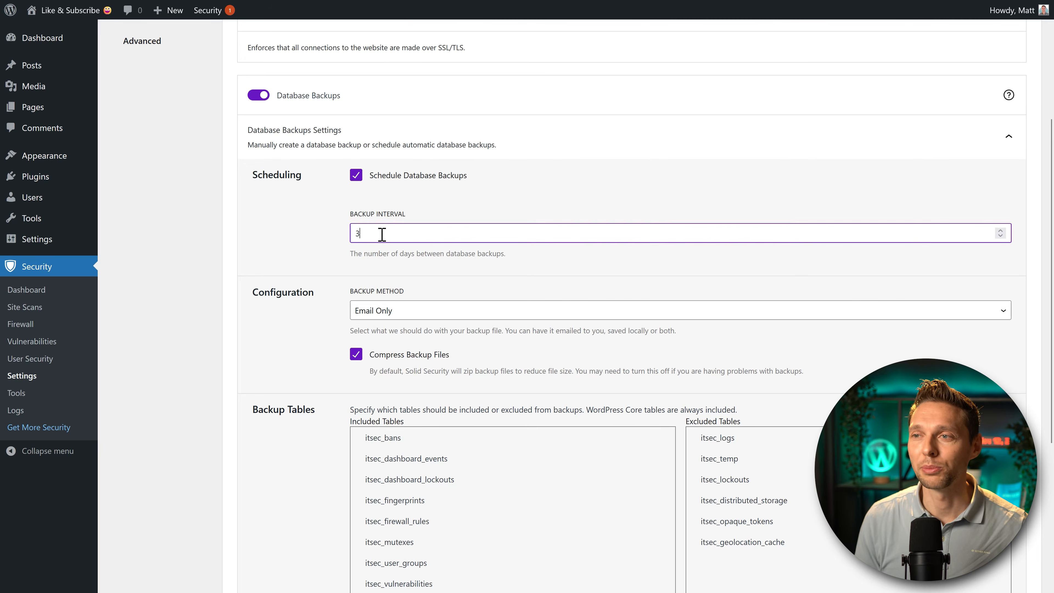
key(ctrl+a)
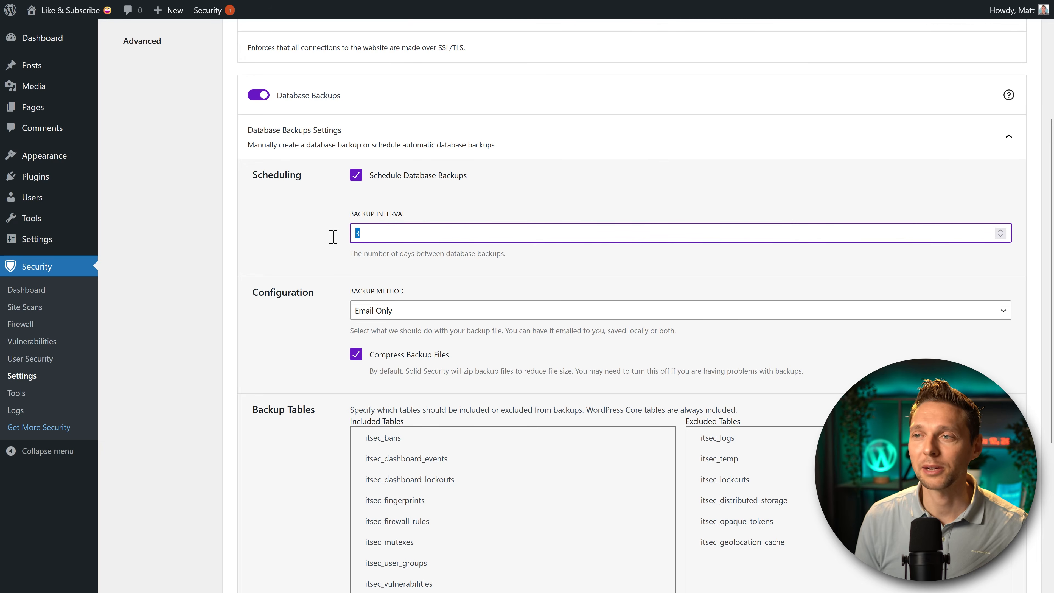
click(319, 261)
Step: Try the Local Only backup method, then settle on Email Only
click(386, 311)
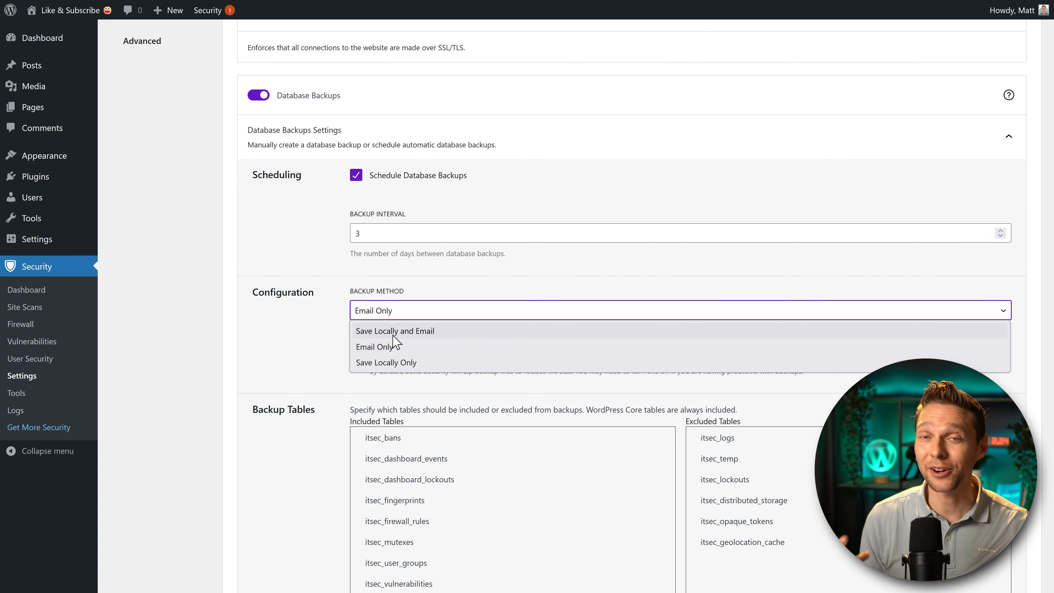
click(388, 363)
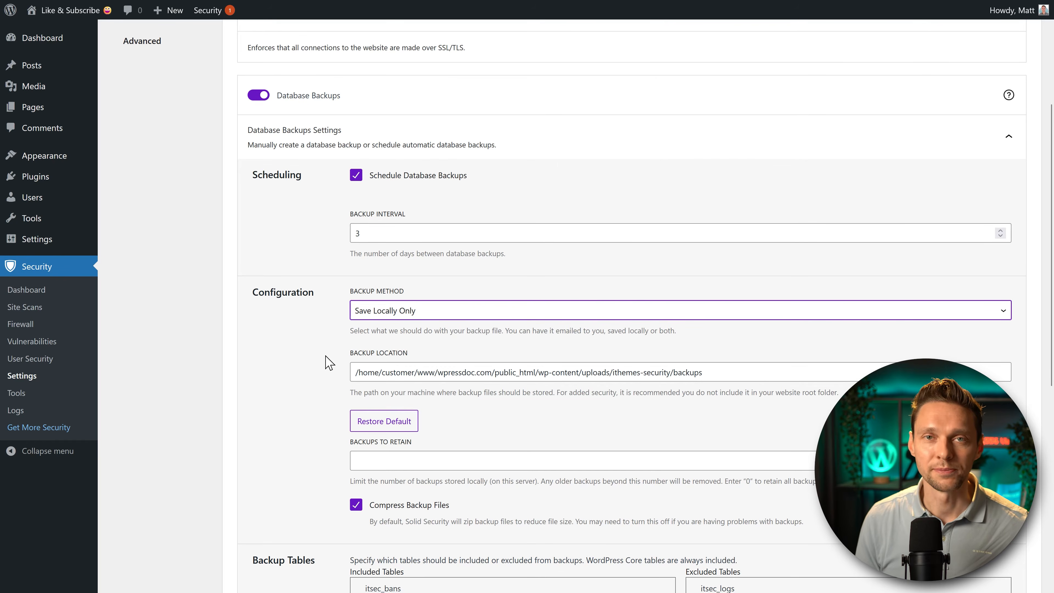
click(419, 314)
click(404, 348)
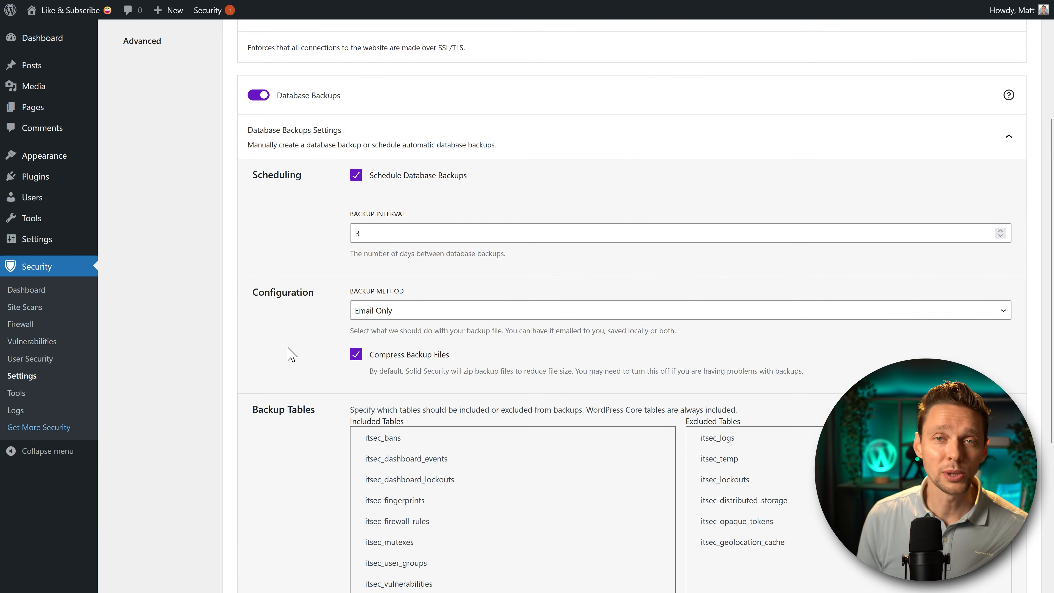
click(376, 310)
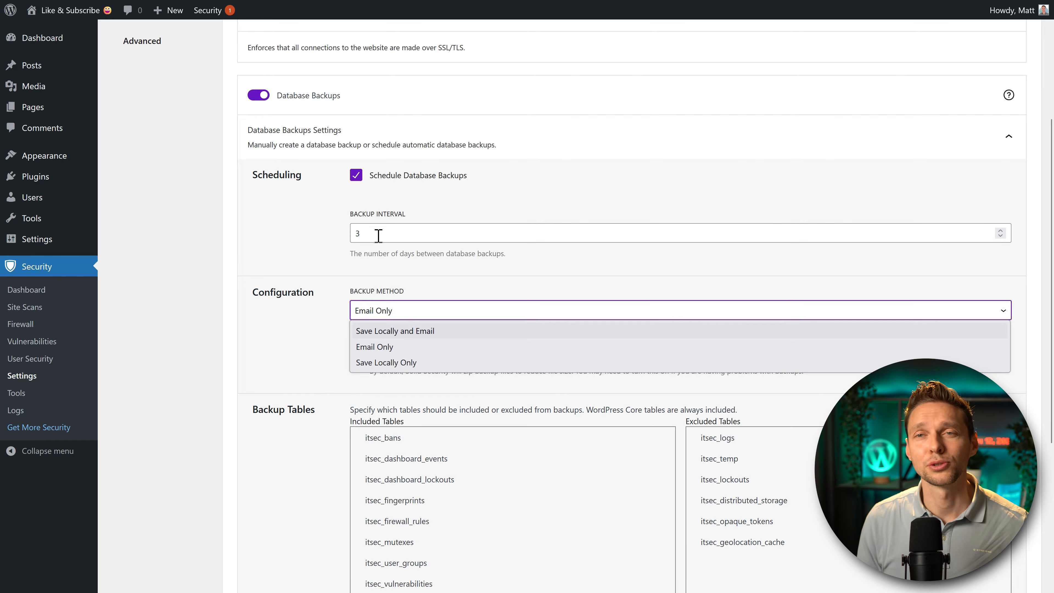
click(307, 249)
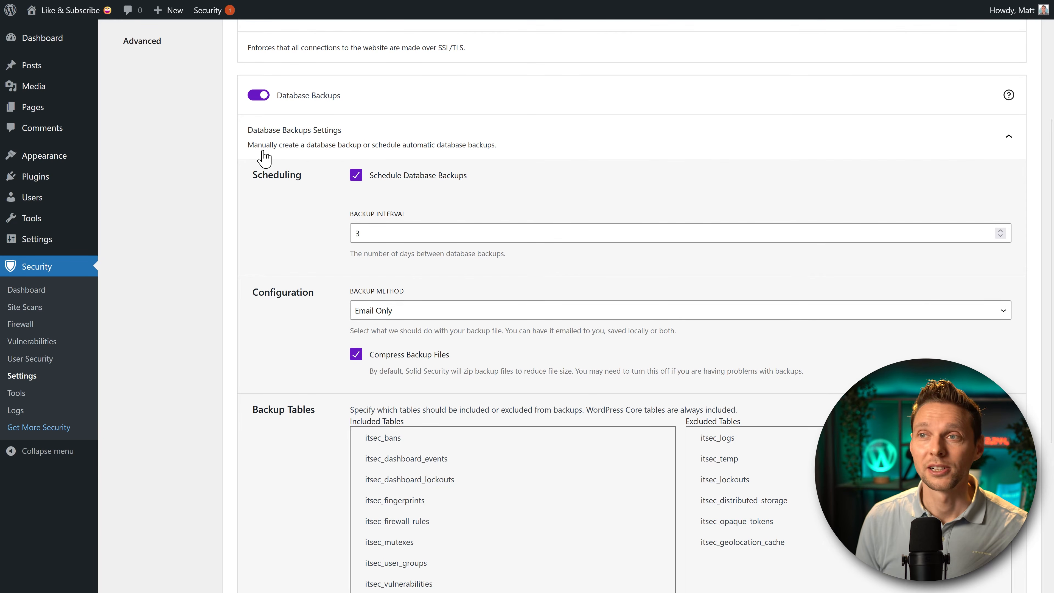
Step: Switch Database Backups off, save the features, and go to User Groups settings
click(261, 97)
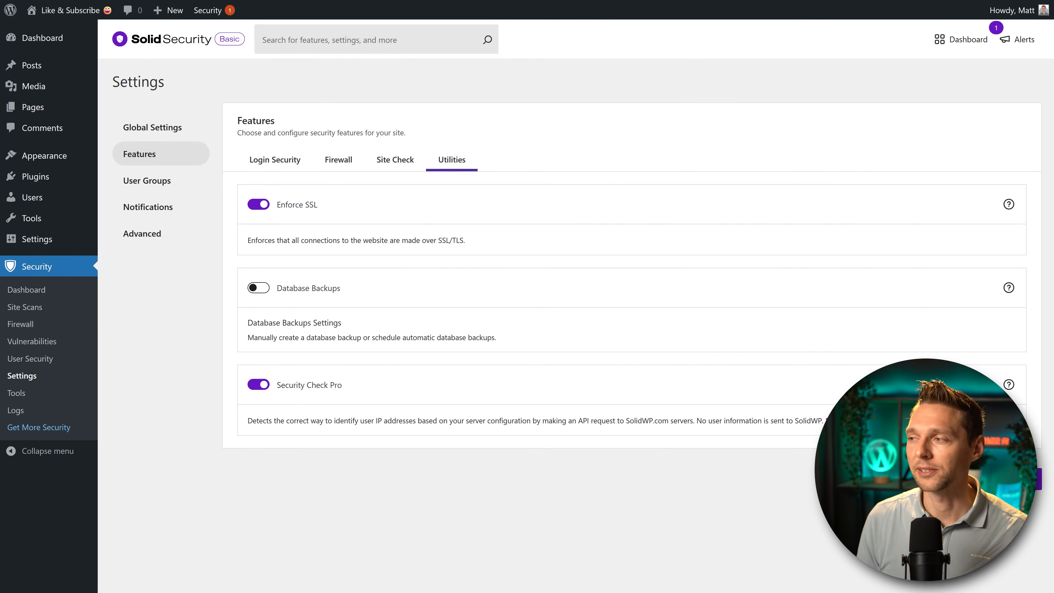
click(1037, 491)
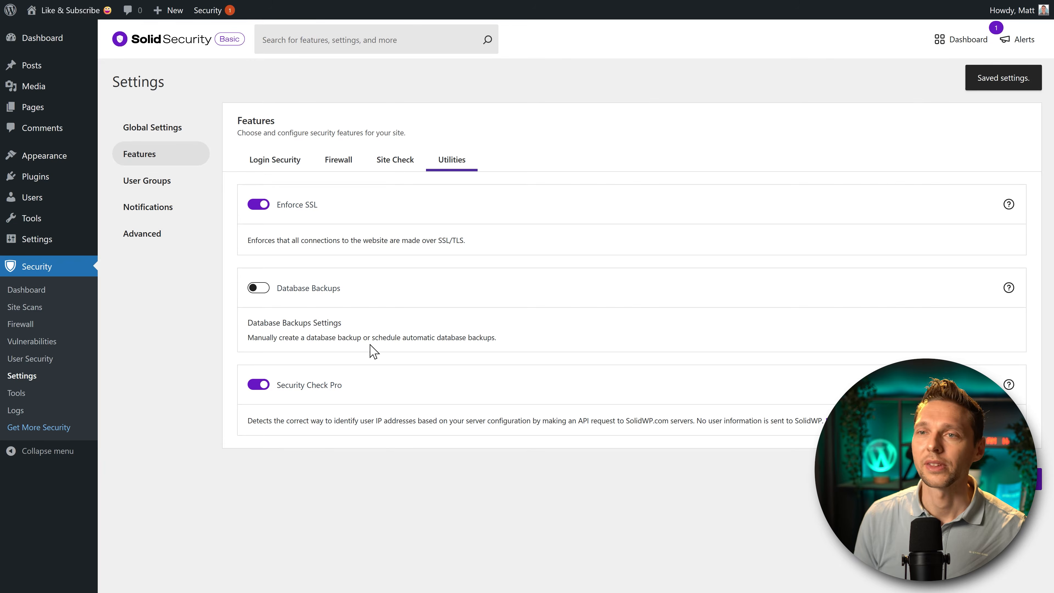
click(162, 187)
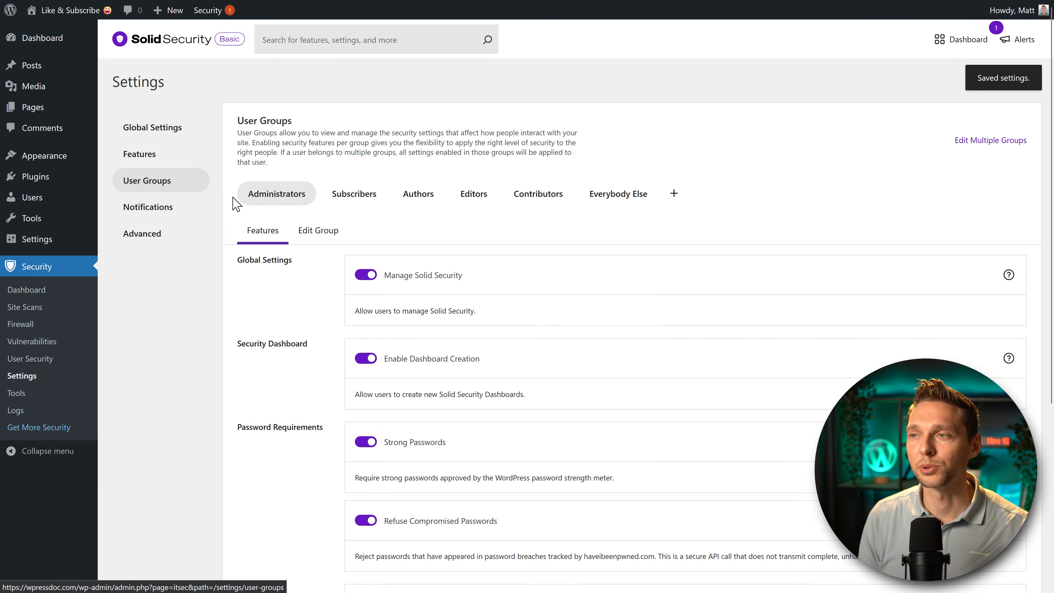
Step: Review the notifications FROM EMAIL address unchanged, then open Security Digest settings
scroll(790, 197, down, 6)
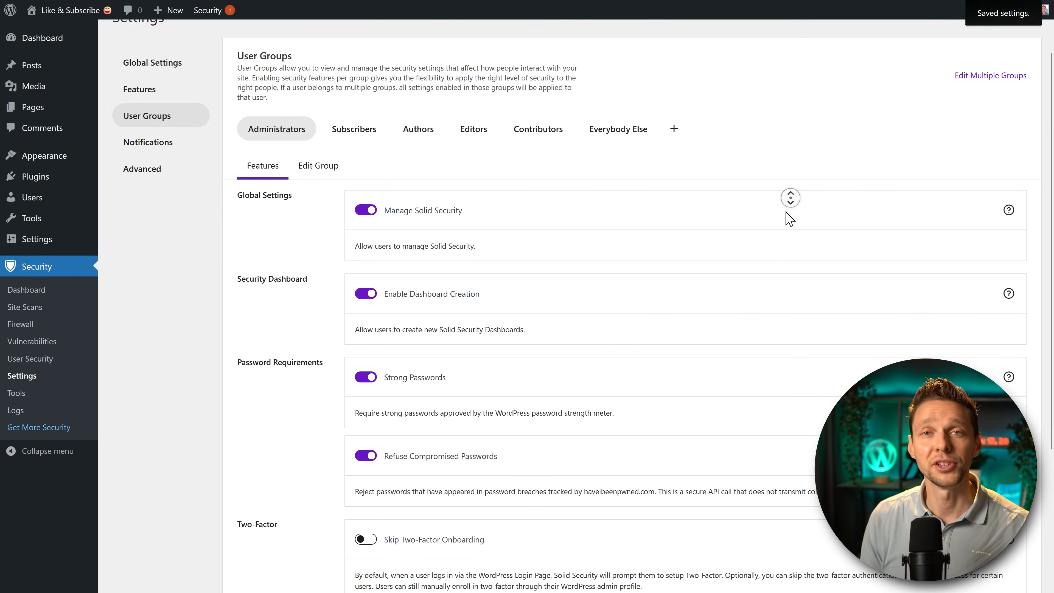
scroll(790, 197, up, 6)
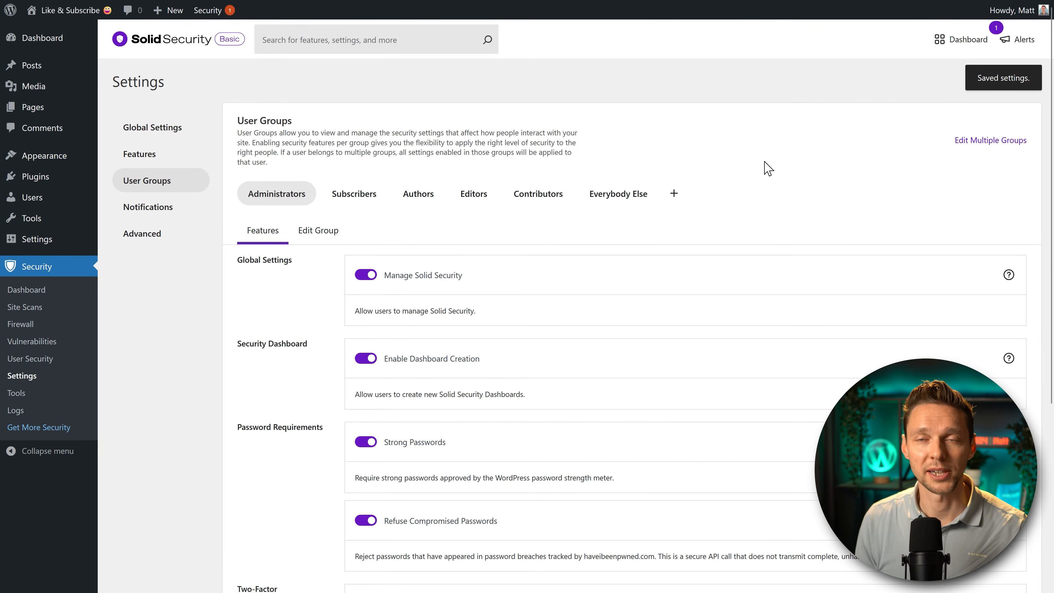
click(156, 219)
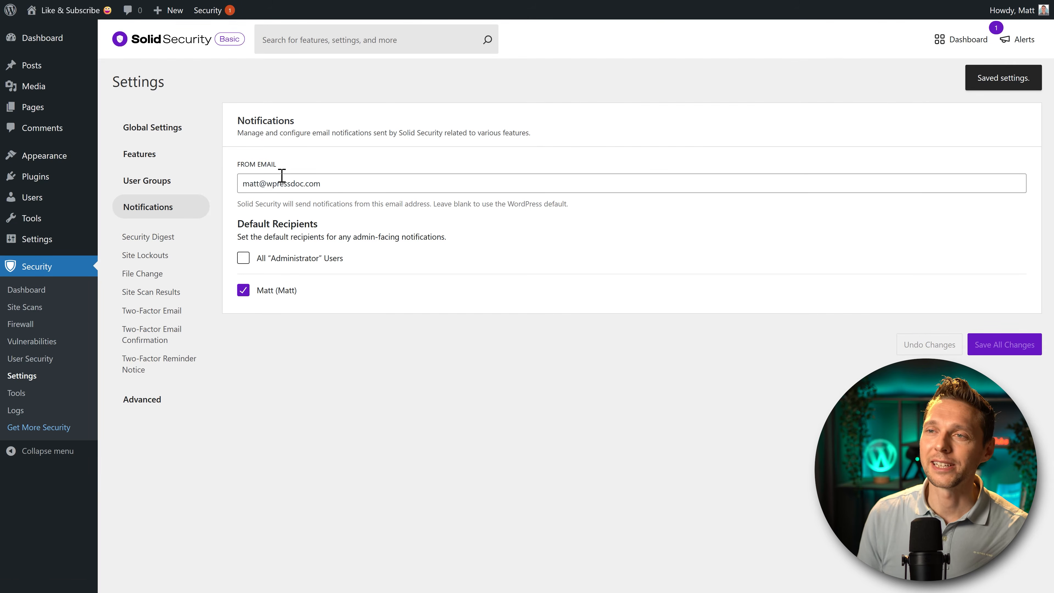
drag(243, 183, 331, 185)
click(331, 186)
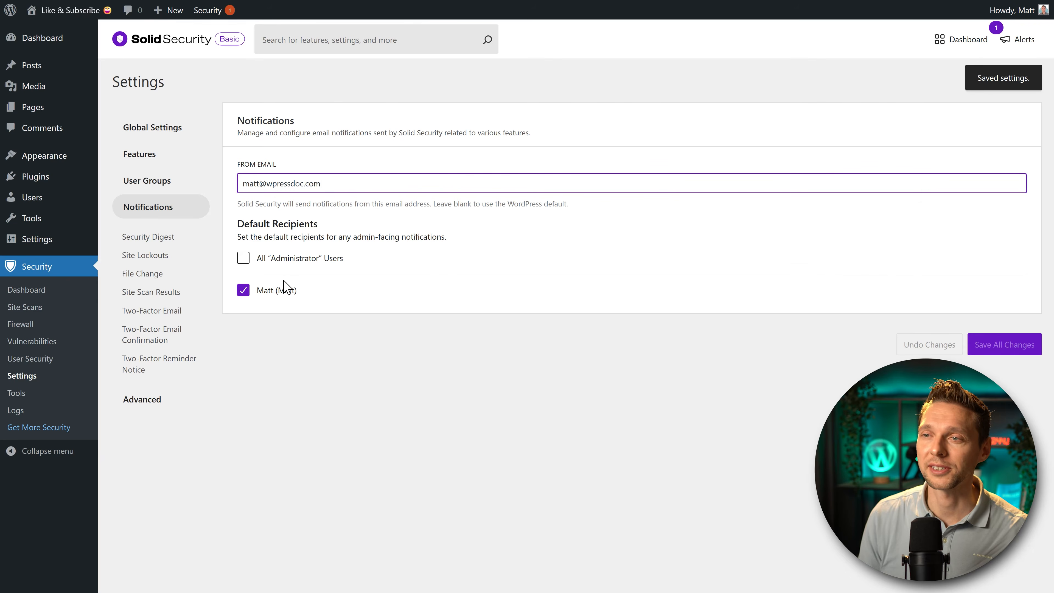
click(155, 240)
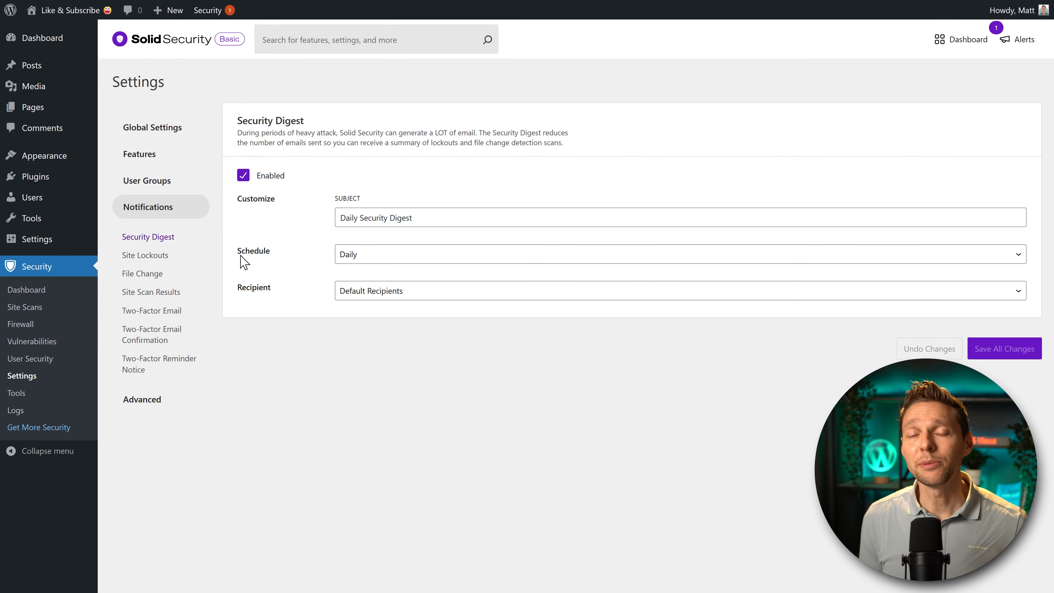
Step: Set the Security Digest schedule to Weekly, disable the digest, and open Site Lockouts
click(359, 255)
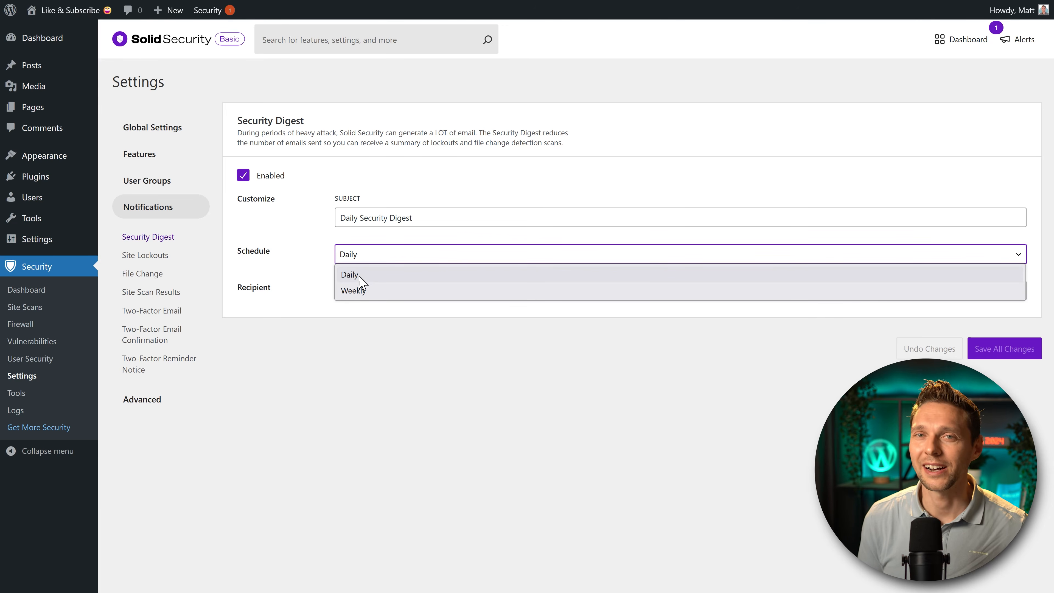
click(366, 290)
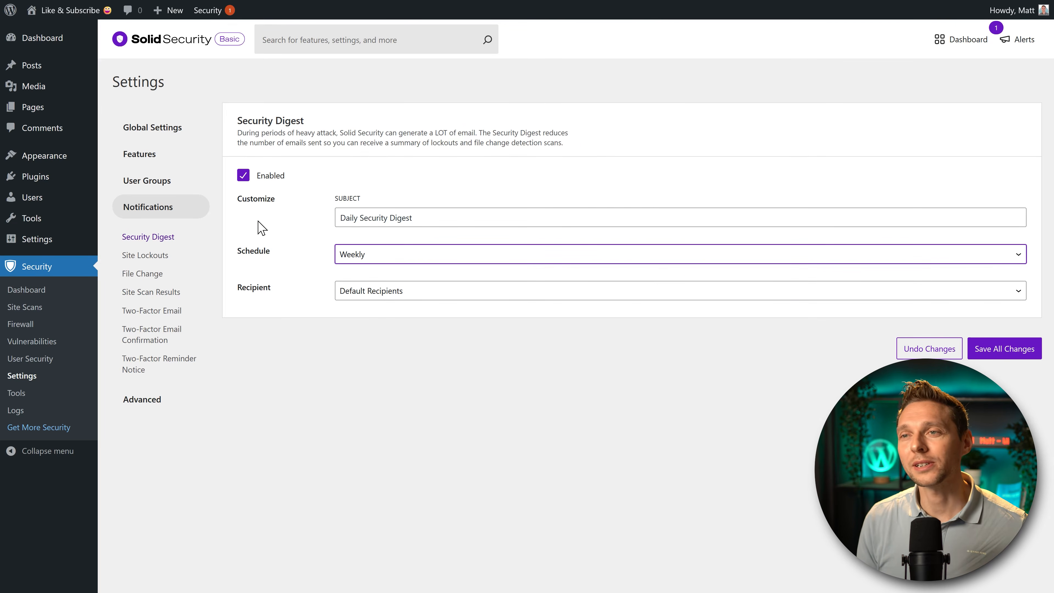
click(243, 176)
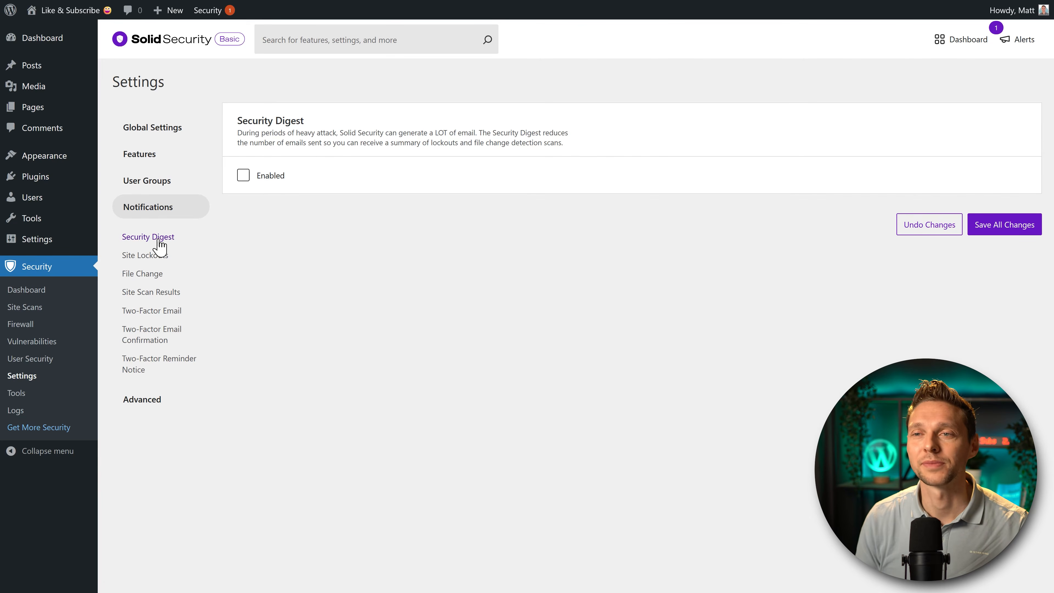
click(157, 266)
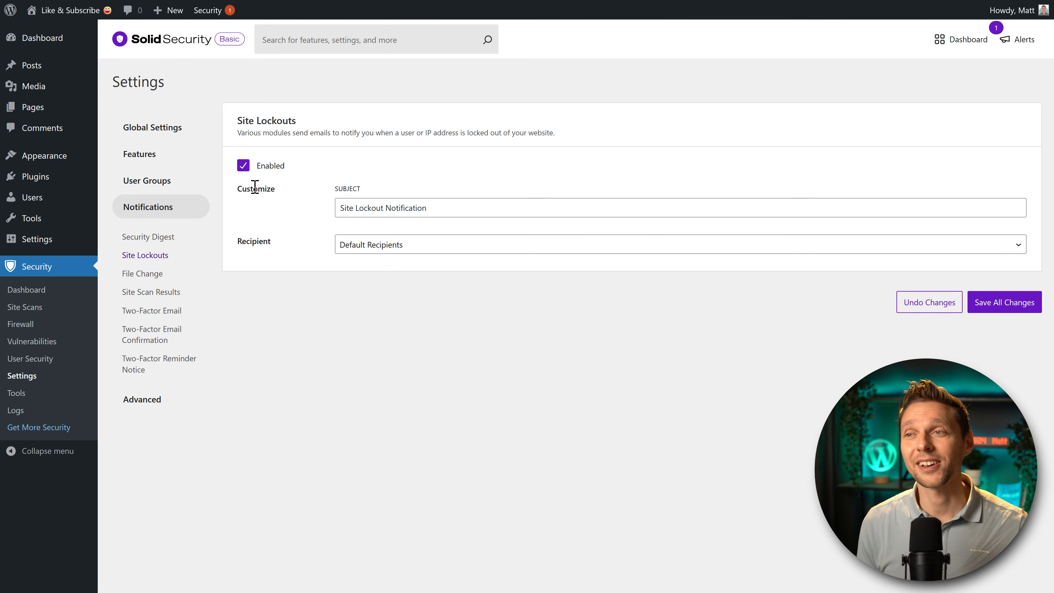
Step: Disable the Site Lockouts email, view the File Change subject, and open Site Scan Results
click(243, 165)
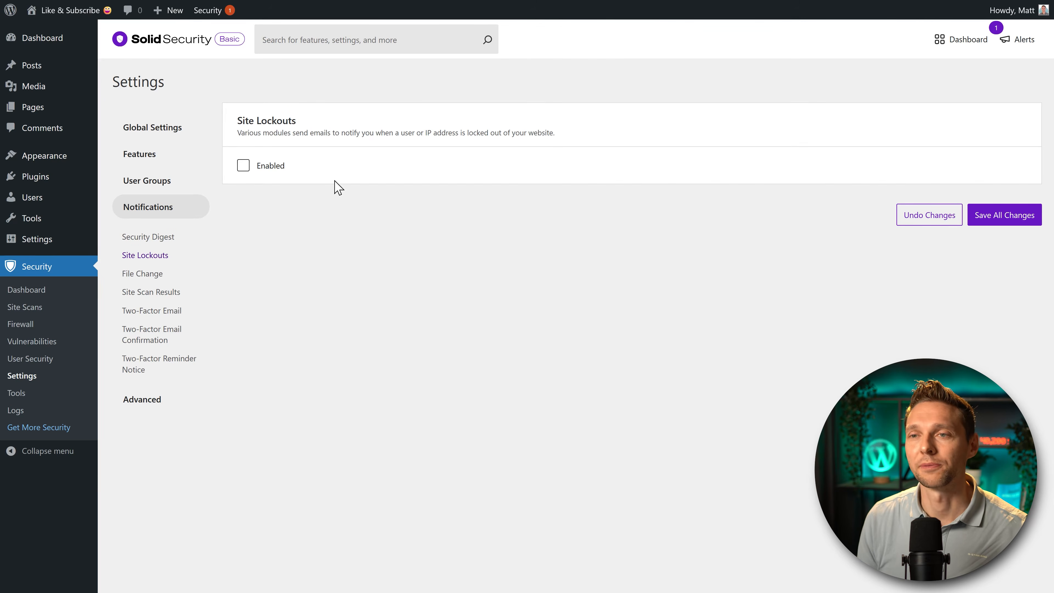
click(150, 274)
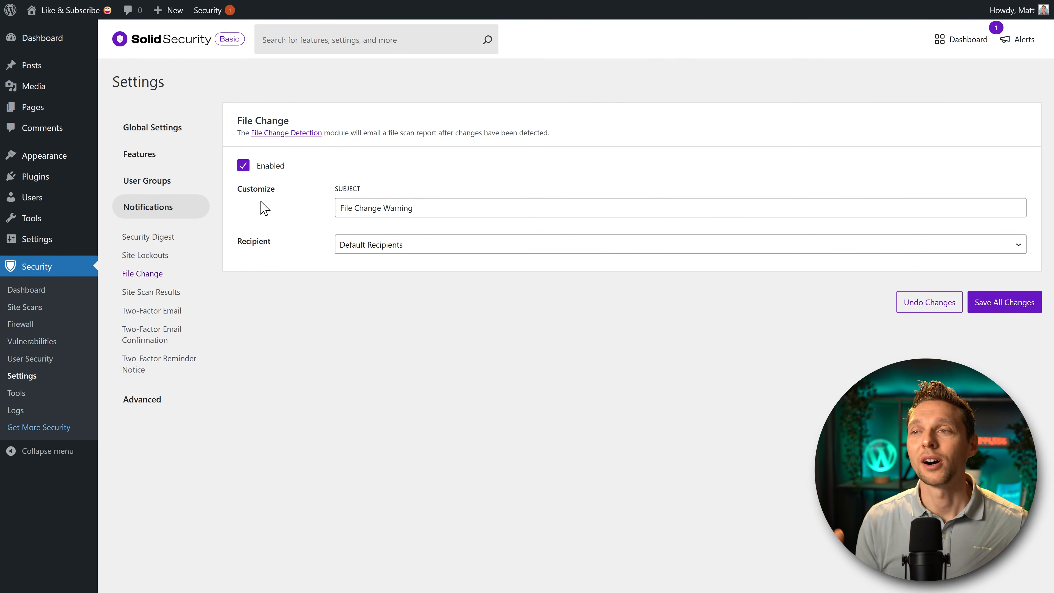
click(436, 209)
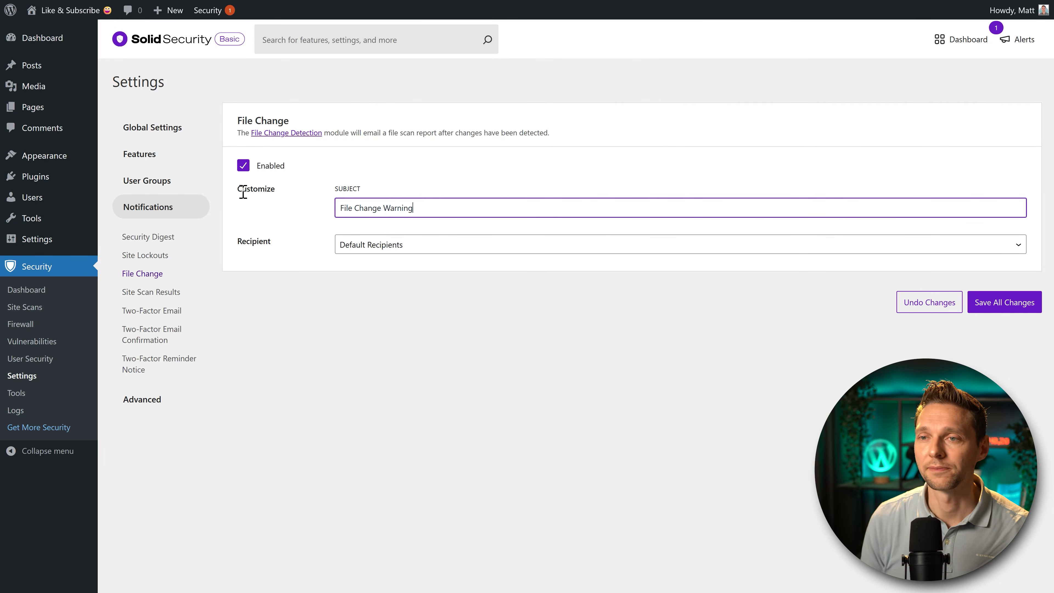
click(145, 293)
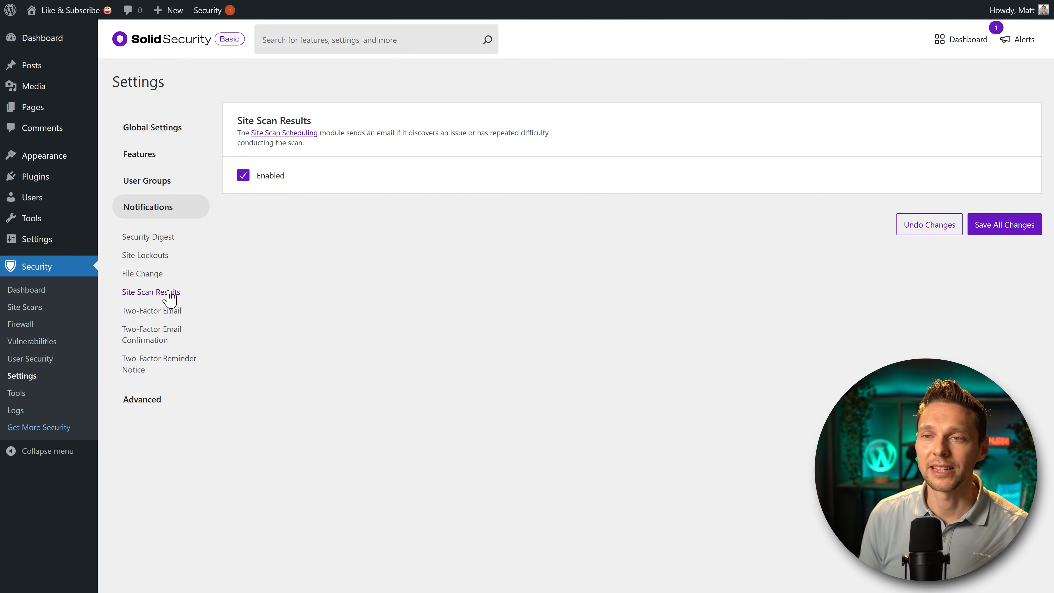
Step: Review the Two-Factor Email, Confirmation and Reminder notices, save all changes, and go to Advanced
click(163, 312)
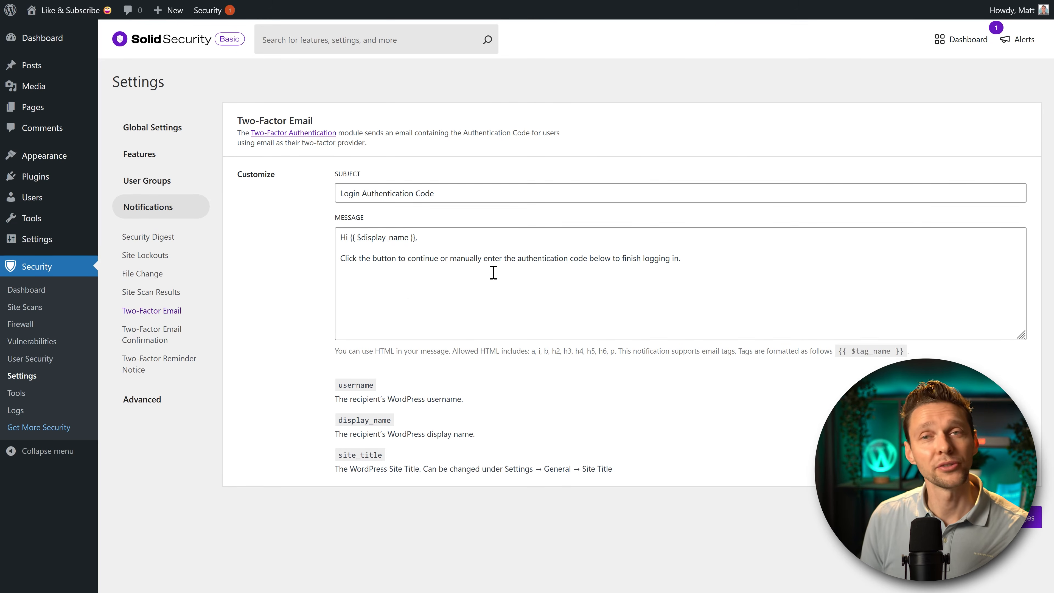
click(165, 337)
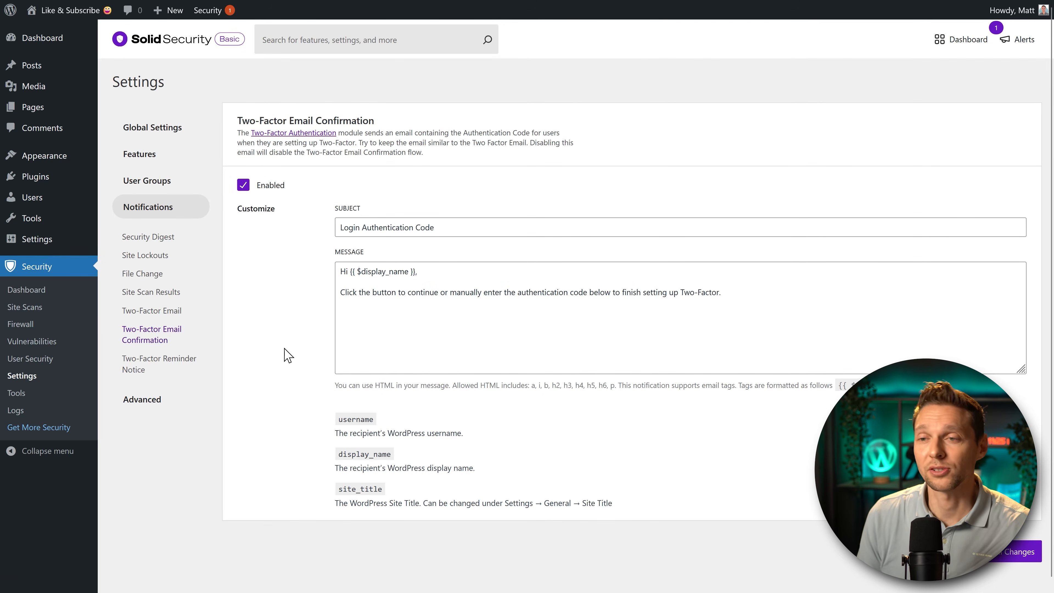
click(166, 361)
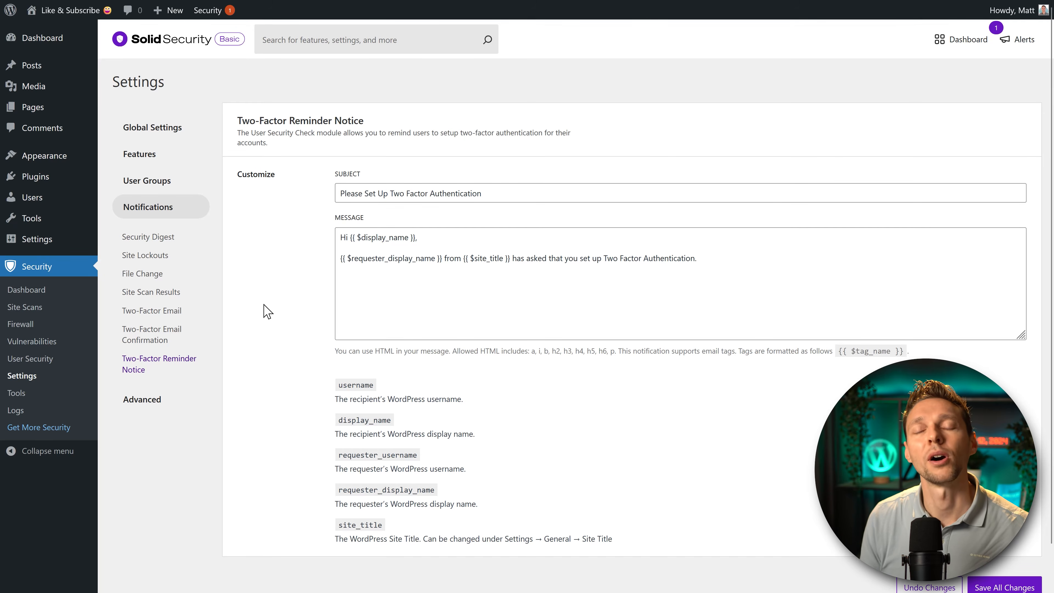
click(1004, 586)
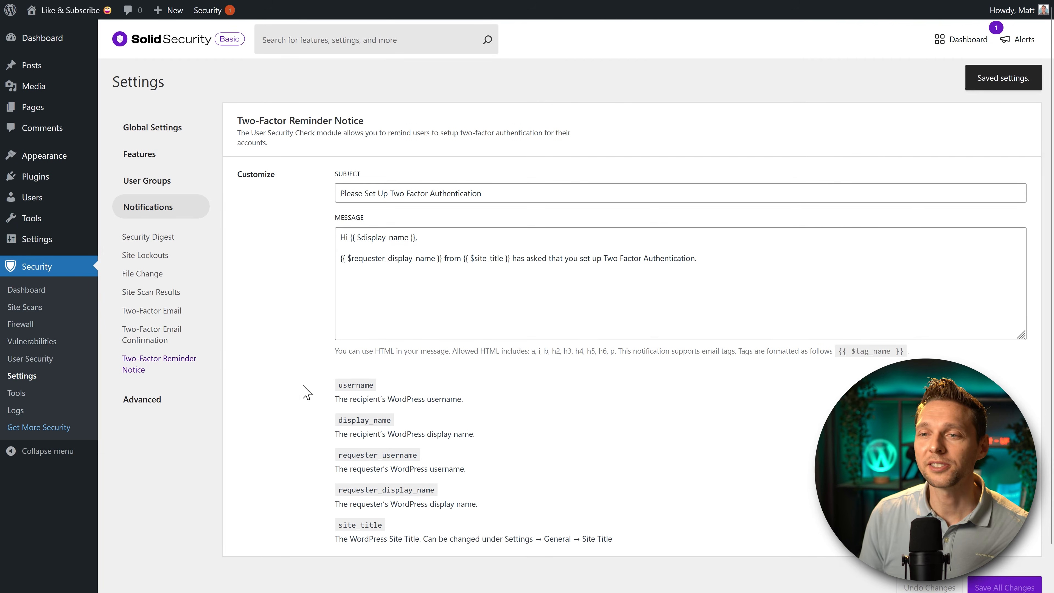
click(154, 402)
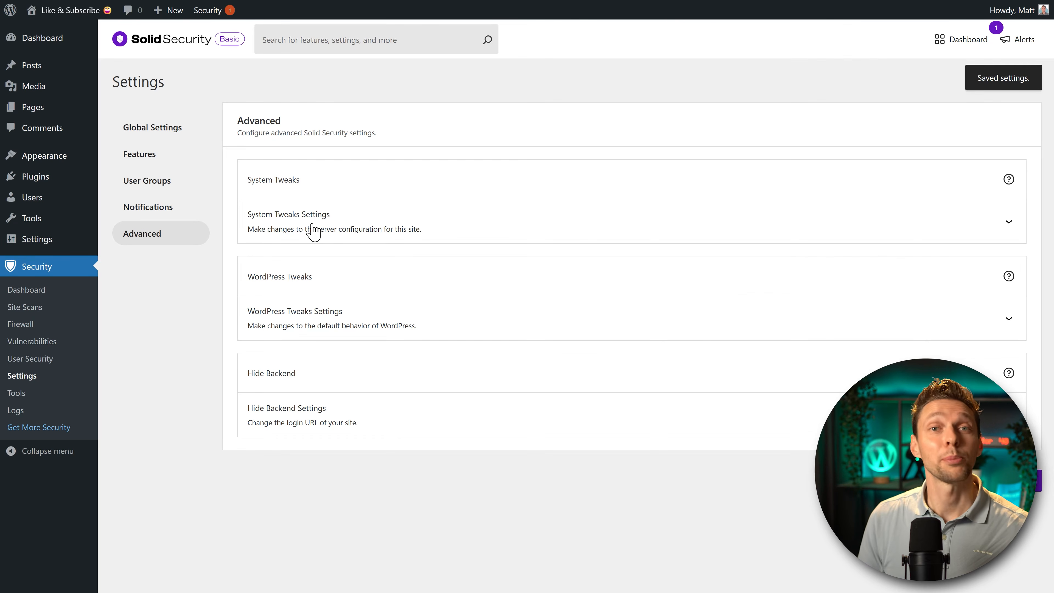
Step: Expand System Tweaks, keeping Disable PHP in Uploads and in Plugins enabled
click(321, 231)
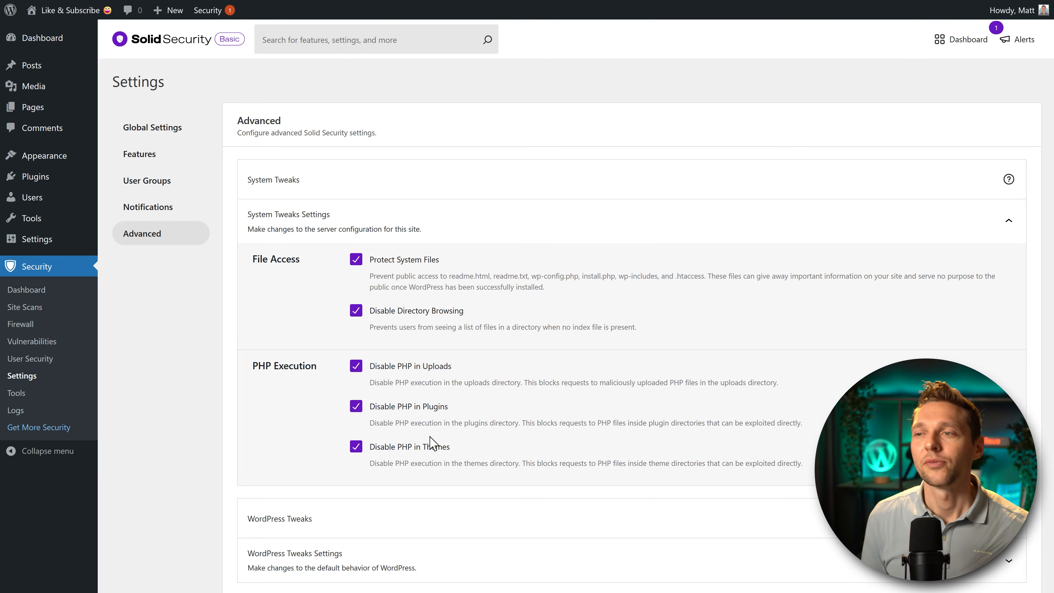
click(356, 366)
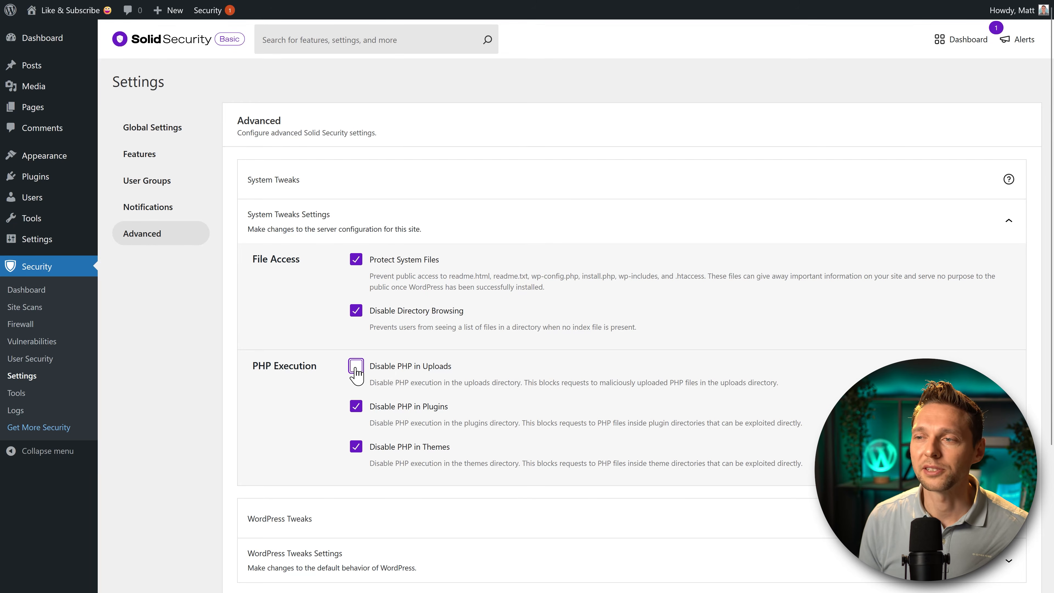
click(355, 366)
click(355, 408)
click(355, 408)
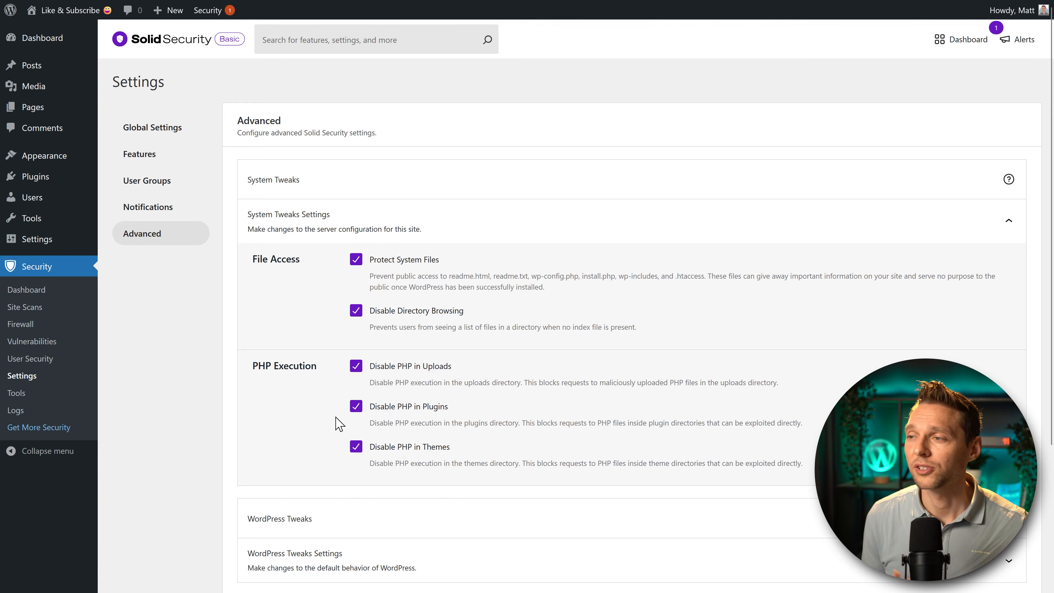
middle_click(264, 375)
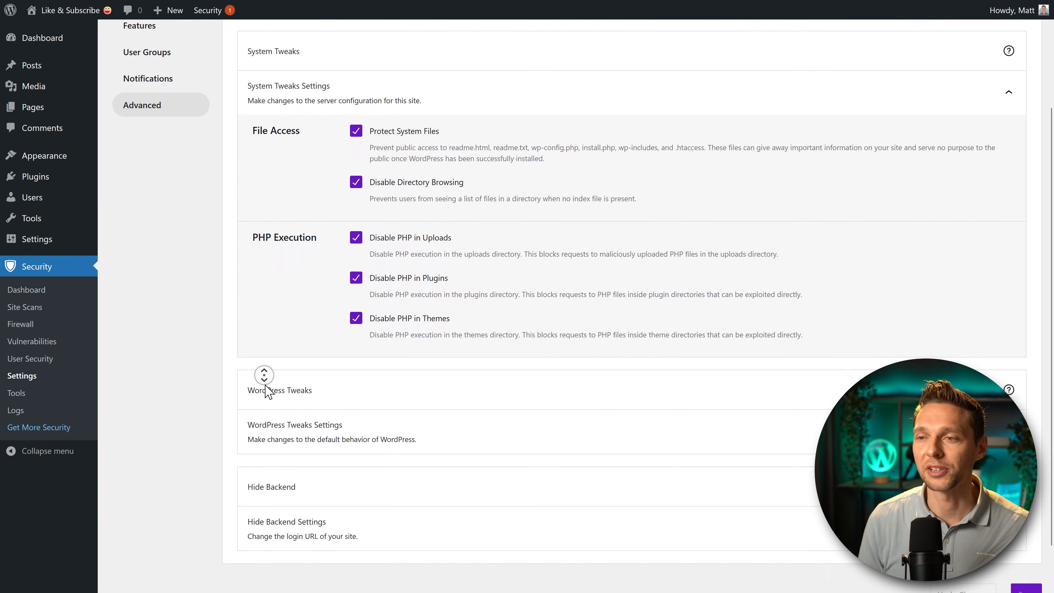
middle_click(266, 385)
Step: Expand WordPress Tweaks and look over the XML-RPC access choices without changing them
click(298, 382)
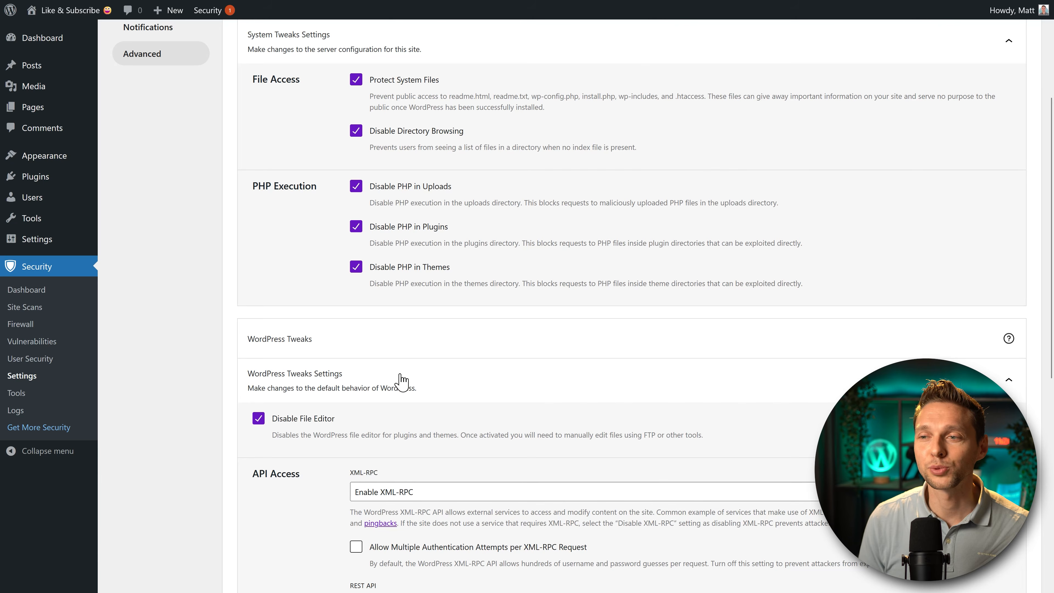
middle_click(415, 370)
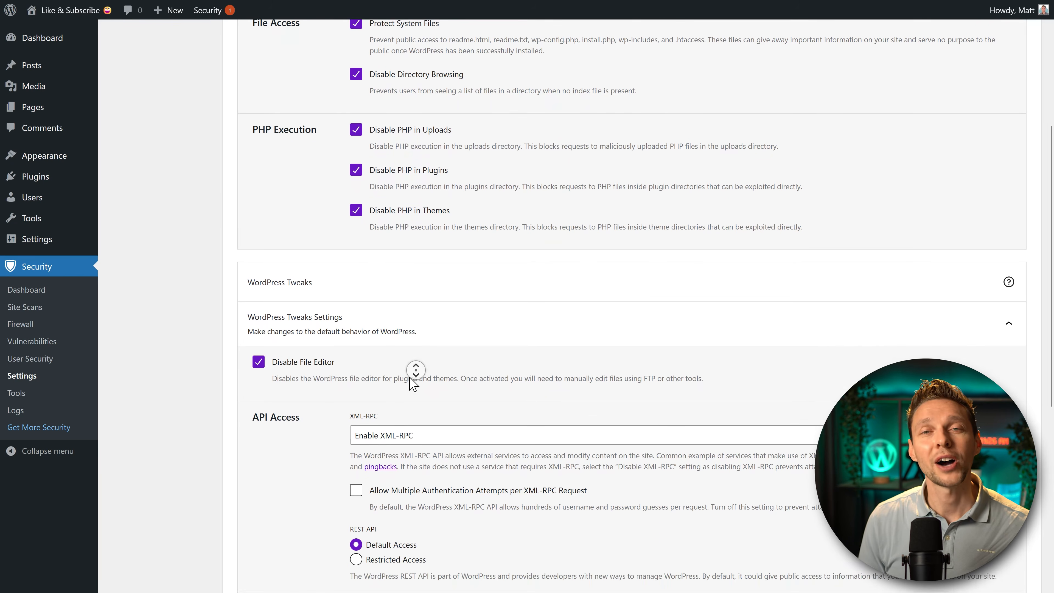
click(410, 384)
mouse_move(68, 162)
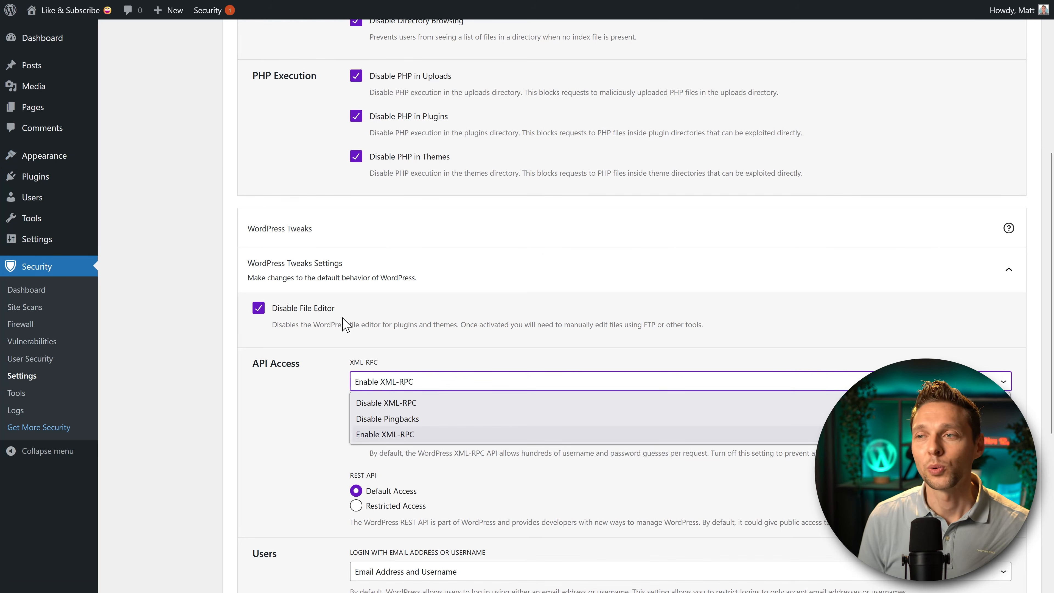
click(433, 325)
click(440, 320)
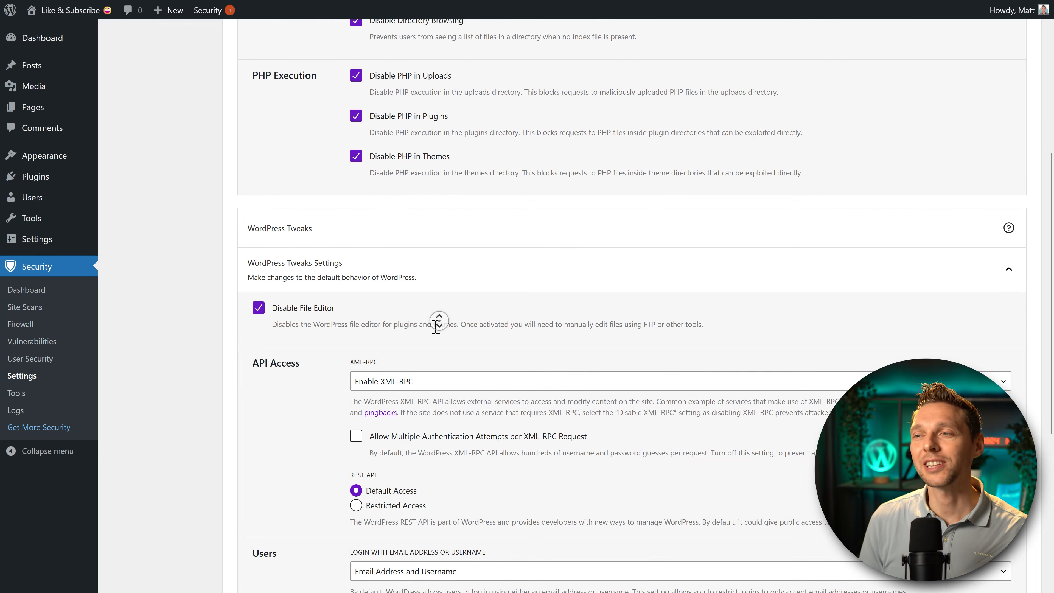
scroll(439, 326, down, 2)
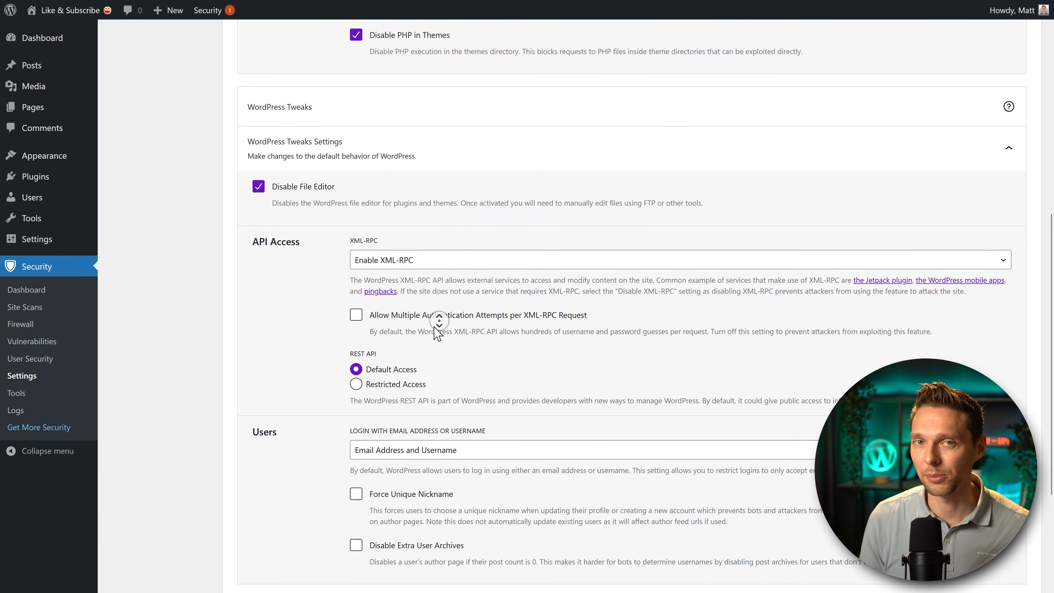
middle_click(435, 328)
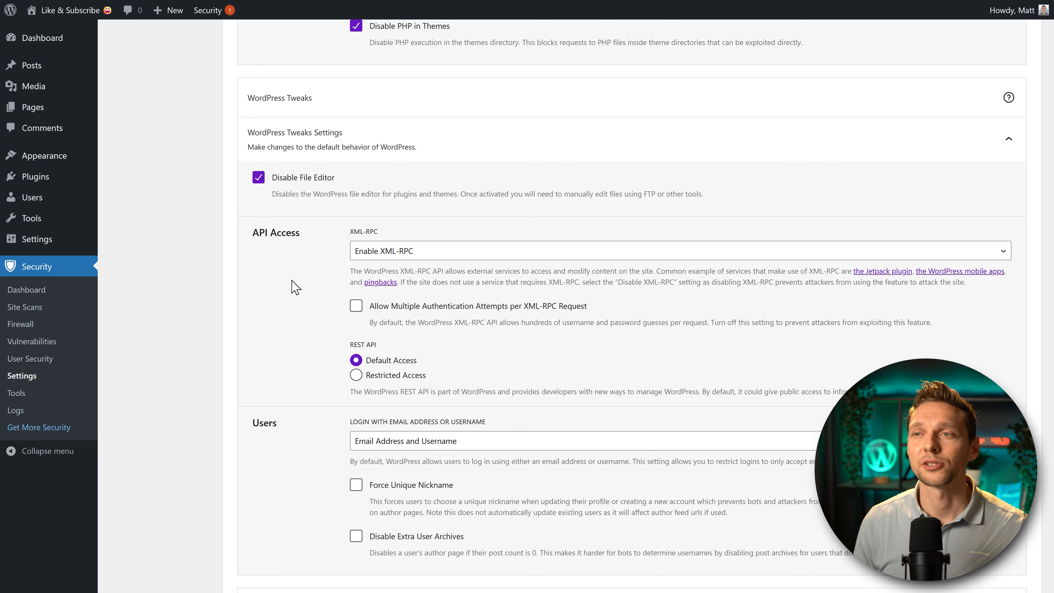
Step: Keep Disable File Editor on and set XML-RPC to Disable XML-RPC
click(258, 179)
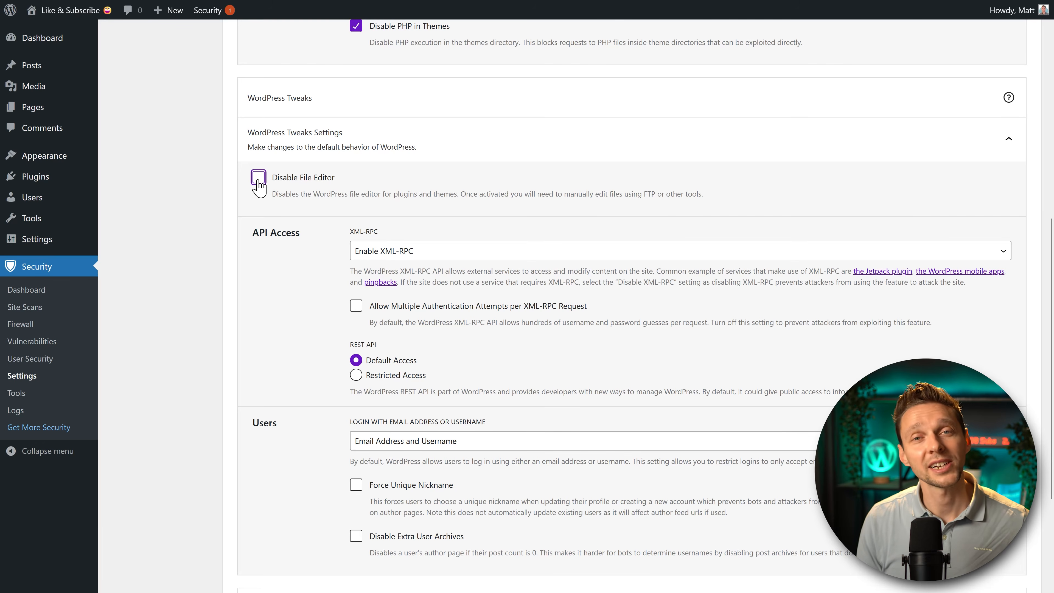
click(258, 179)
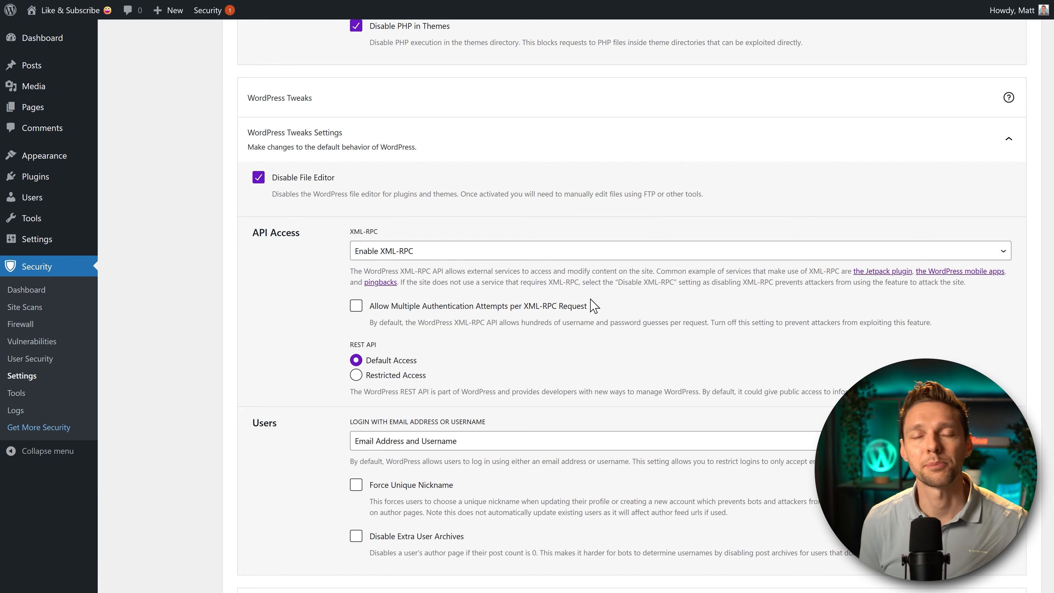
click(420, 255)
click(392, 270)
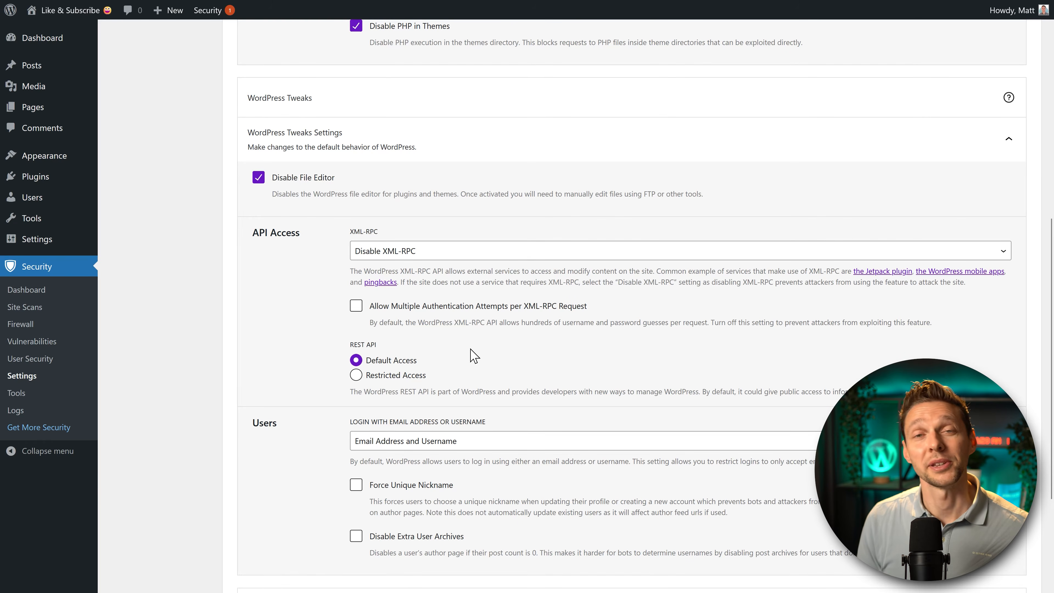
drag(500, 323, 708, 326)
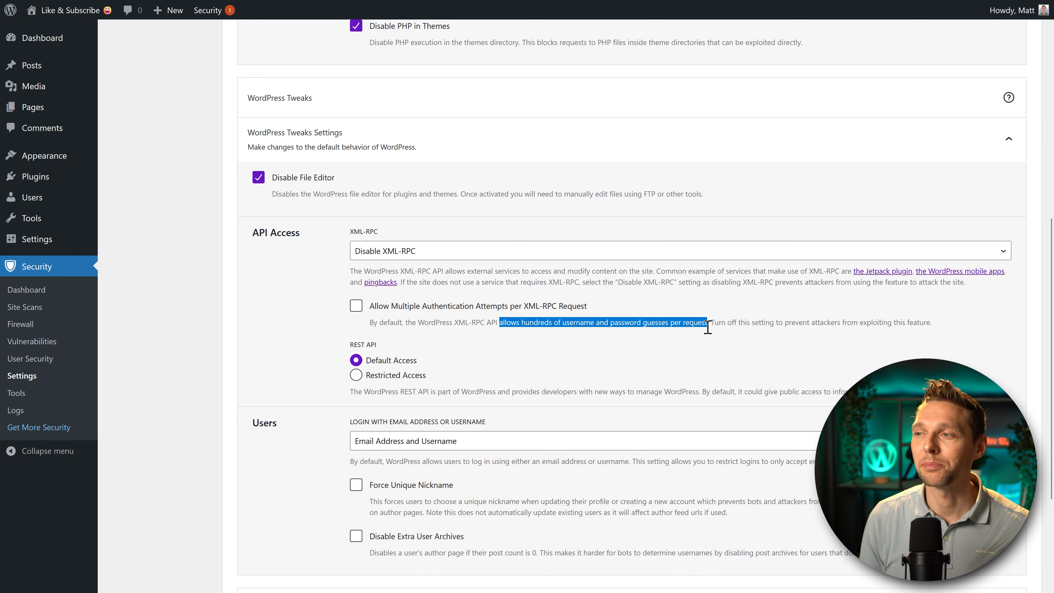
Step: Switch the REST API setting from Default Access to Restricted Access
click(691, 349)
middle_click(671, 335)
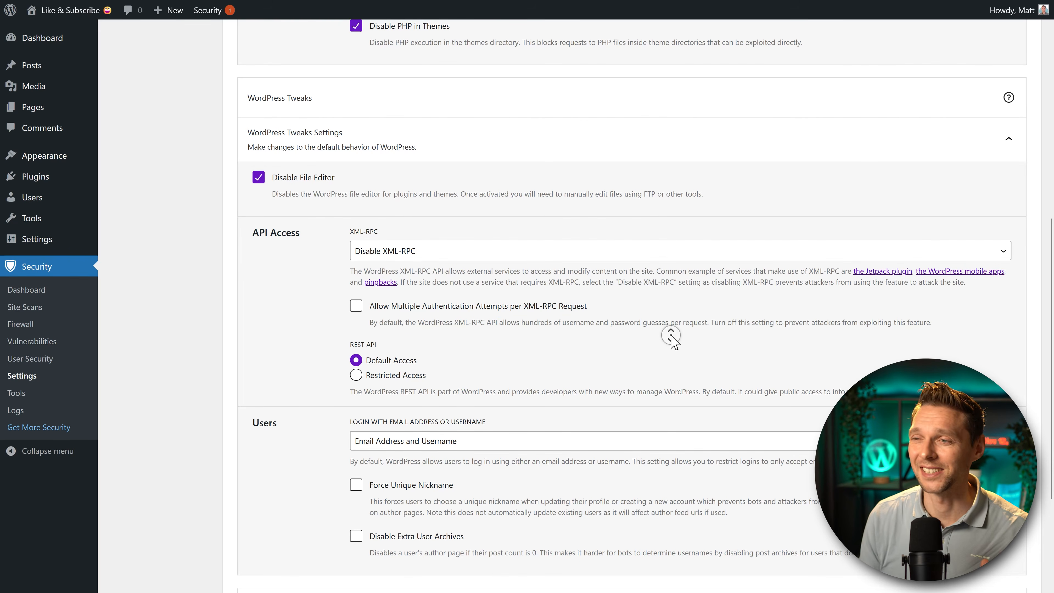
scroll(671, 335, down, 1)
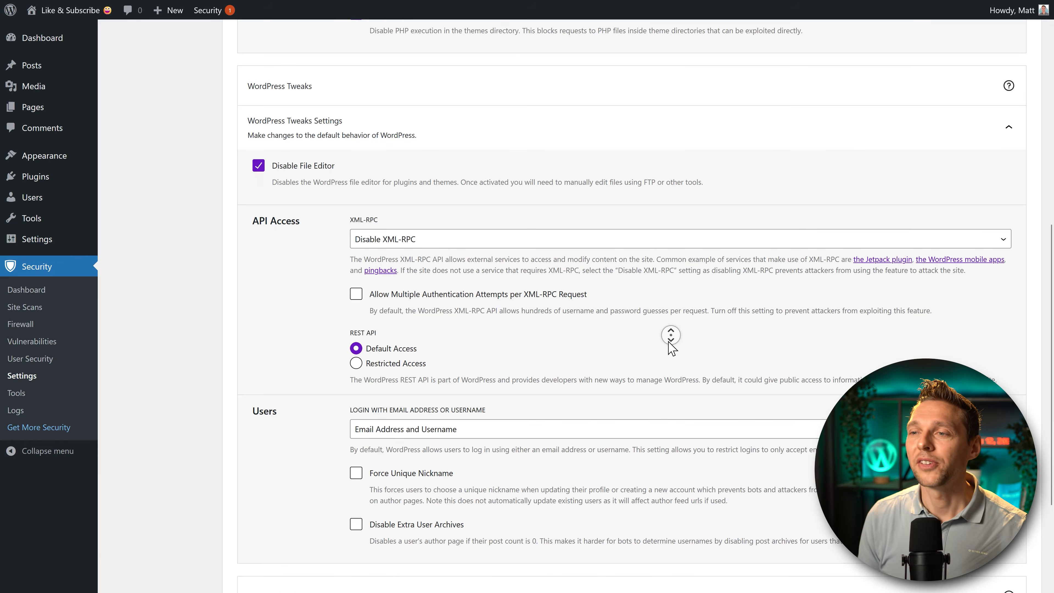
scroll(667, 342, down, 1)
middle_click(668, 342)
click(384, 328)
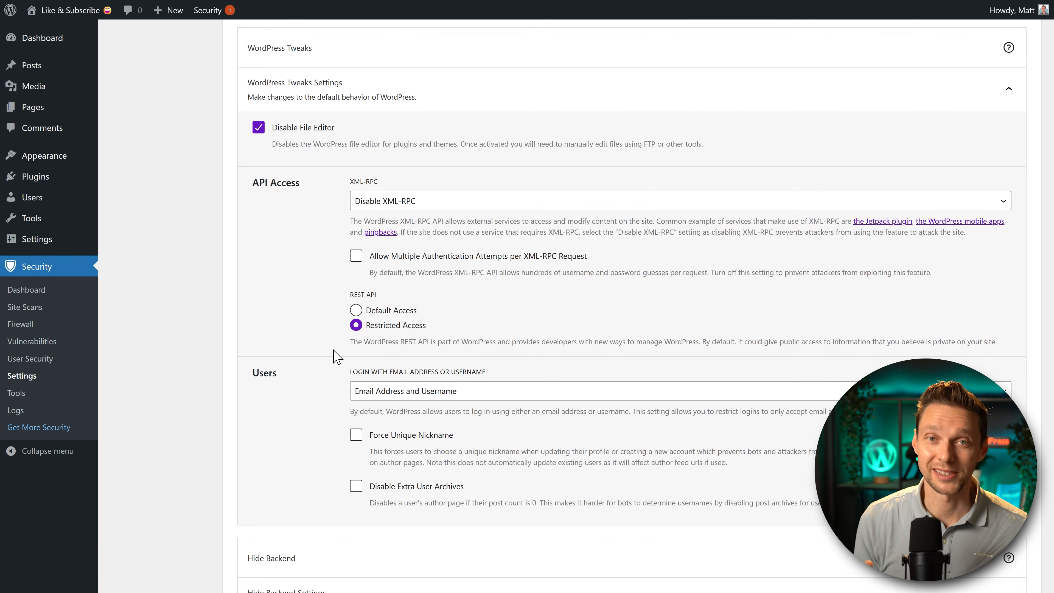
middle_click(315, 353)
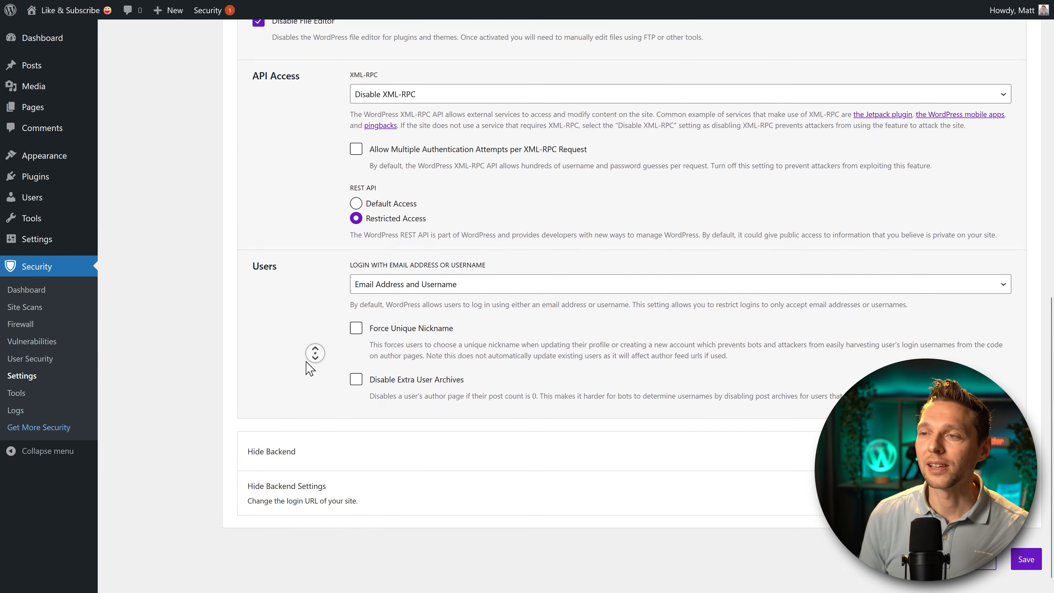
click(372, 285)
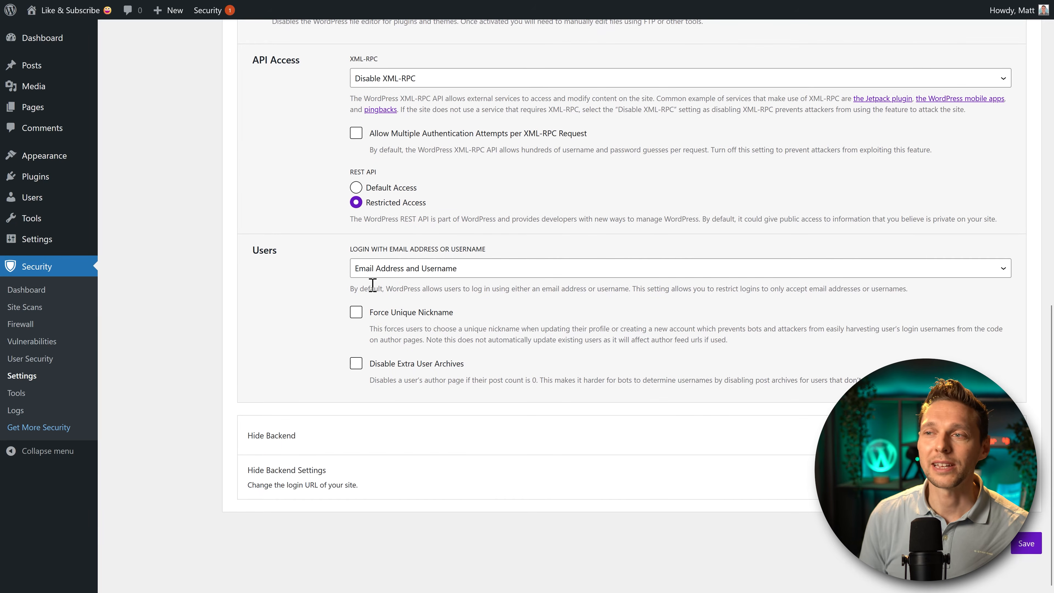
click(449, 277)
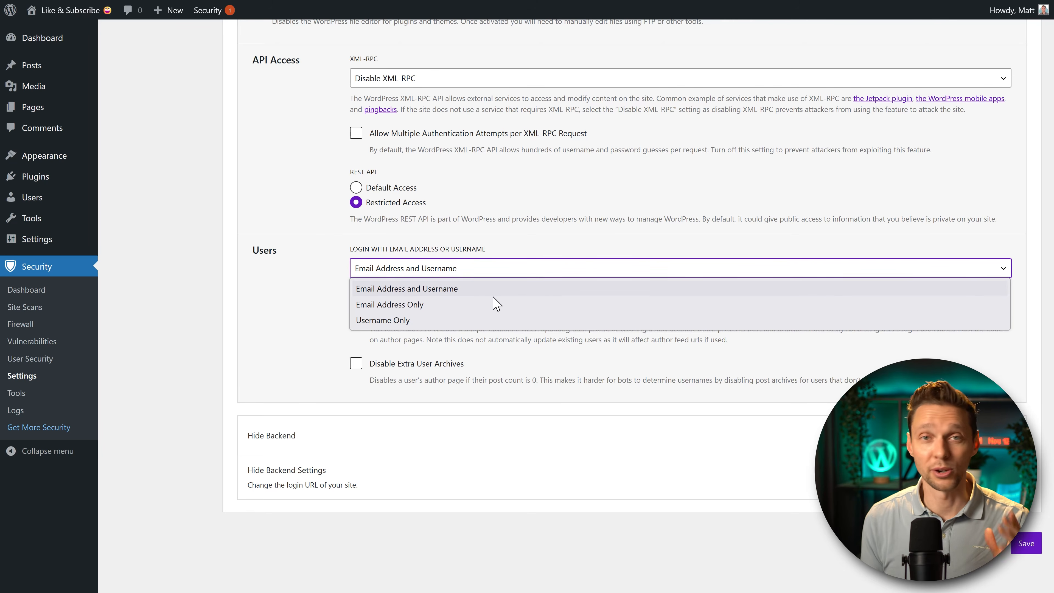
Step: Set Login with Email Address or Username to Email Address Only
click(405, 323)
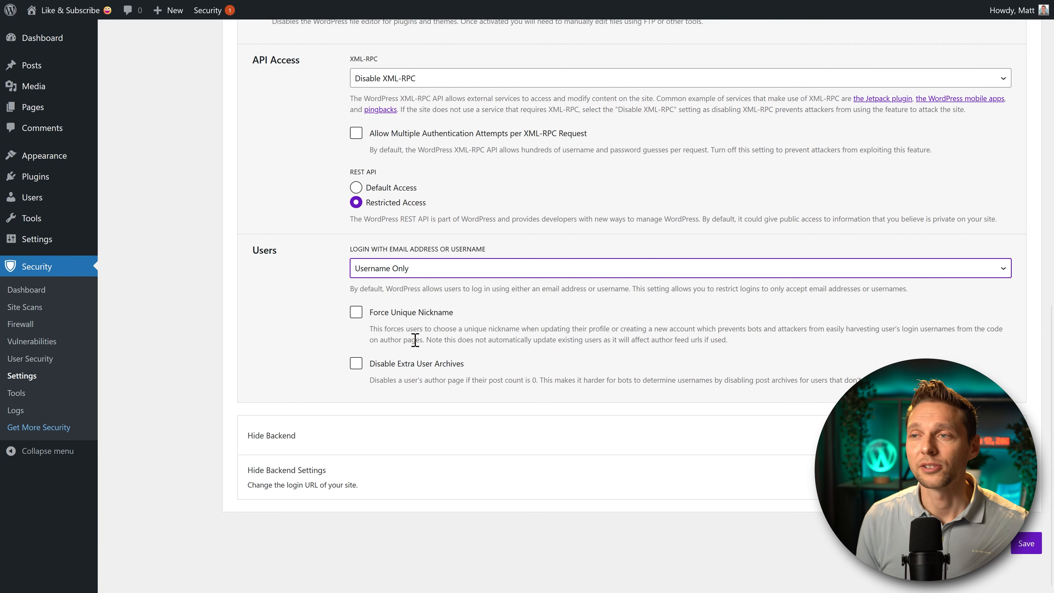
click(412, 274)
click(415, 304)
click(418, 303)
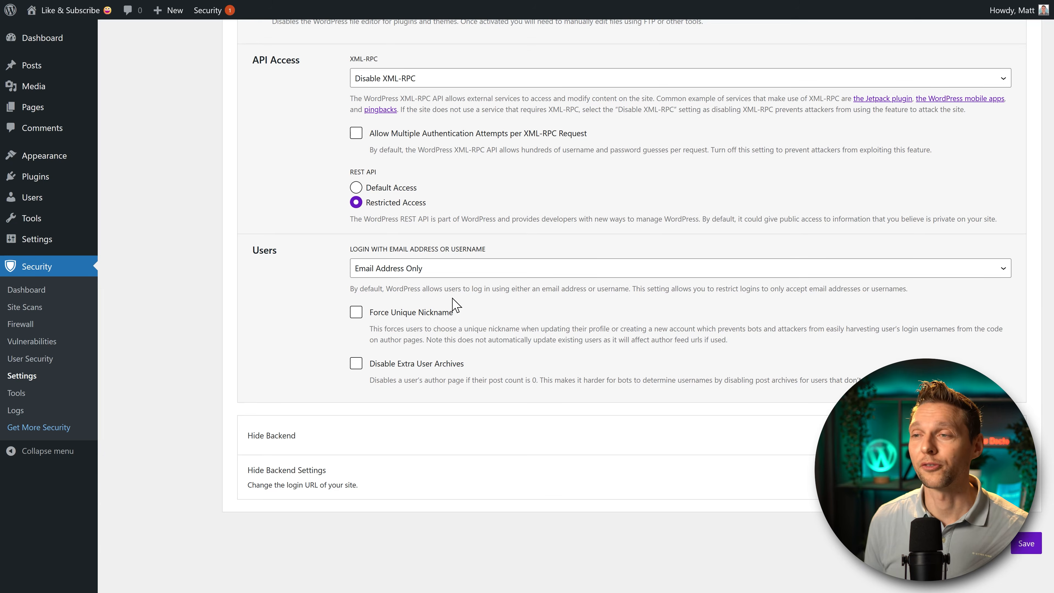
Step: Enable Force Unique Nickname and Disable Extra User Archives
click(356, 315)
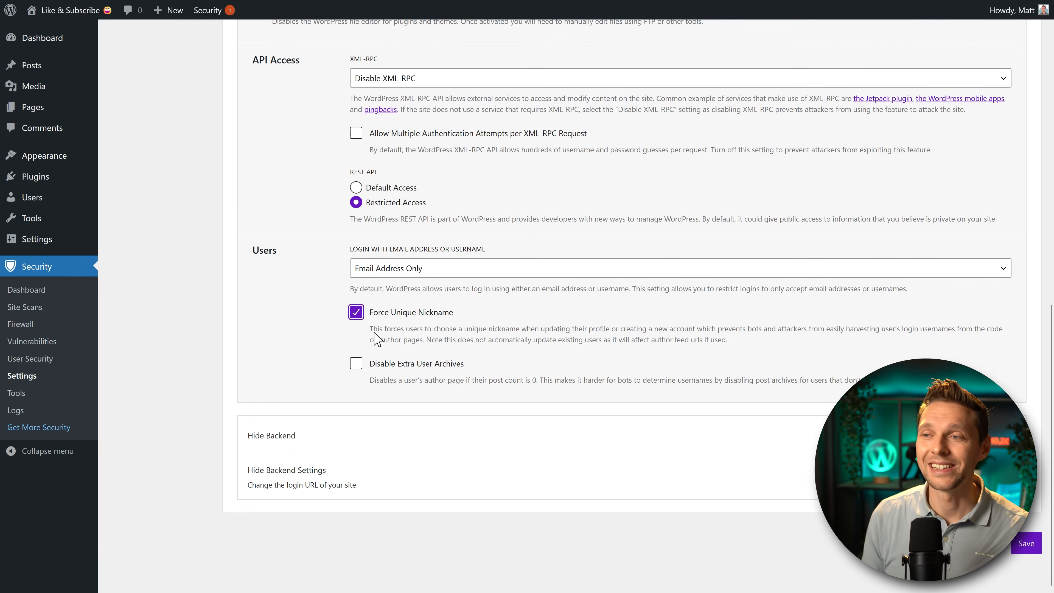
click(393, 332)
click(355, 367)
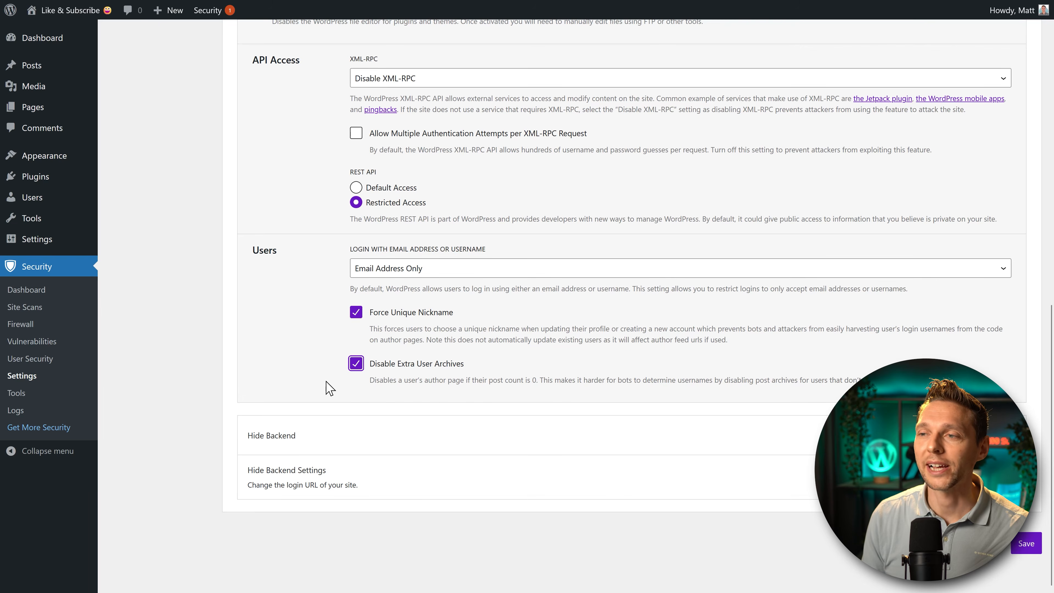
click(330, 389)
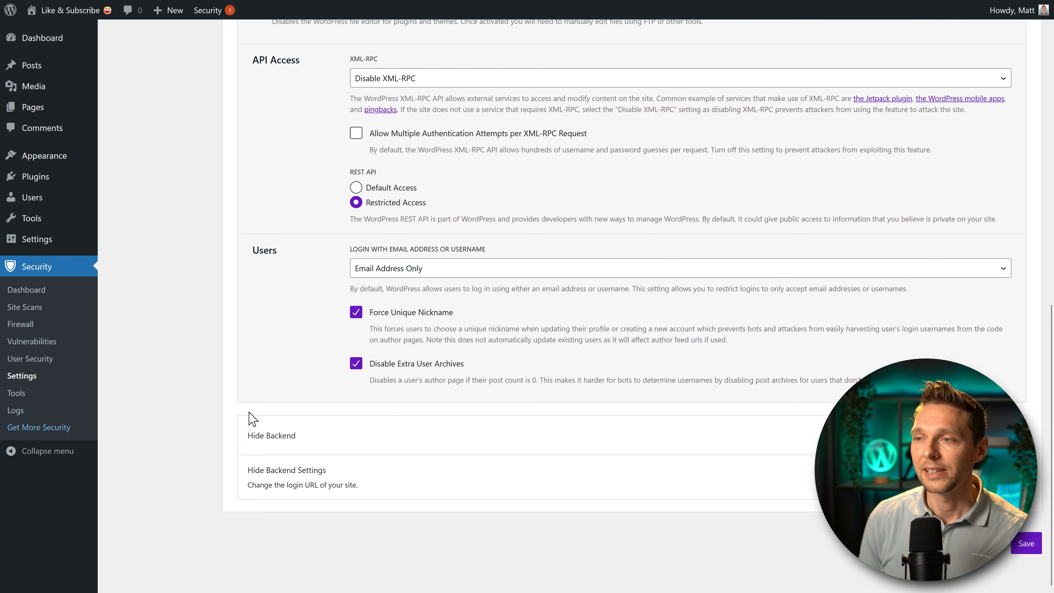
middle_click(342, 431)
click(341, 471)
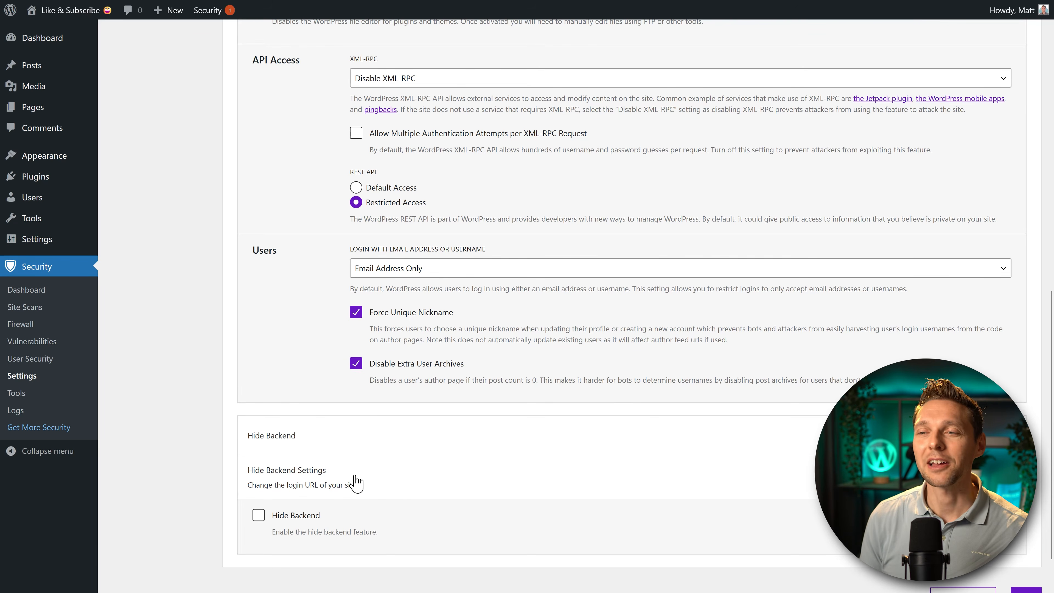
Step: Turn on the Hide Backend feature
scroll(385, 473, down, 1)
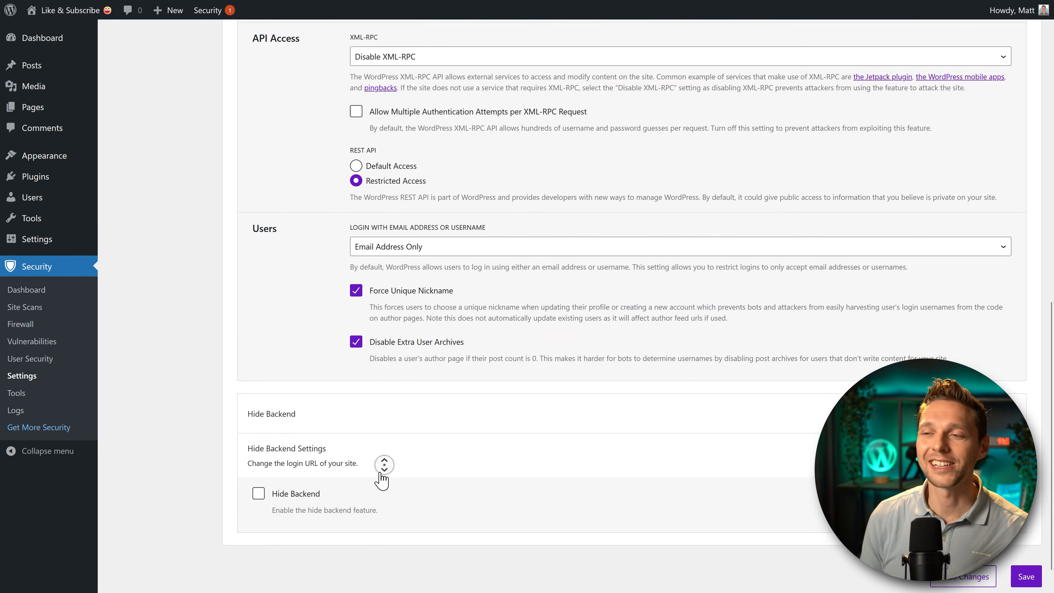
click(258, 469)
click(258, 463)
middle_click(471, 421)
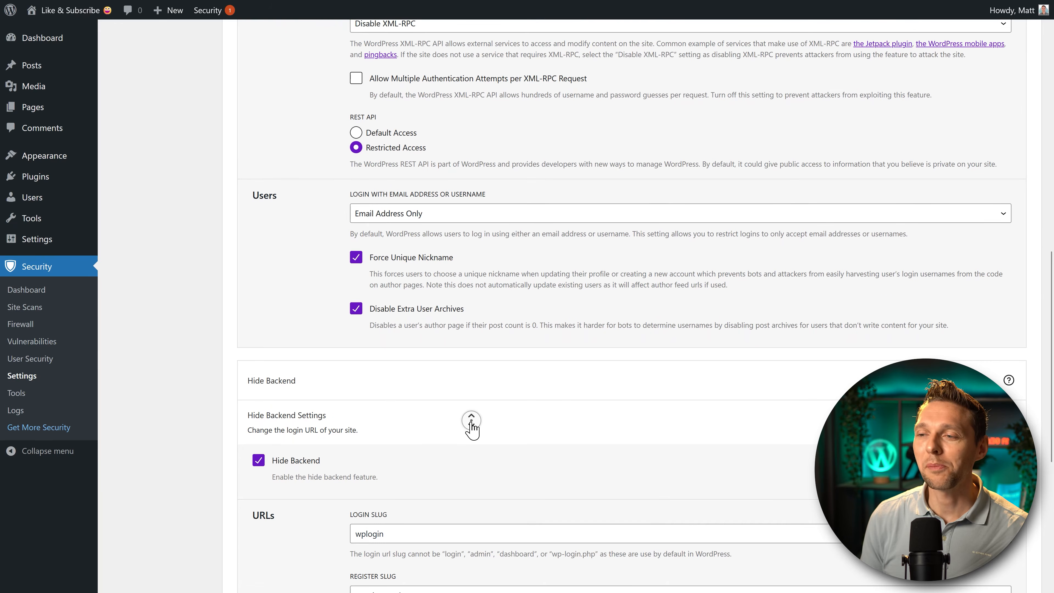
Step: Replace the wplogin Login Slug with keysofmycastle
scroll(473, 435, down, 4)
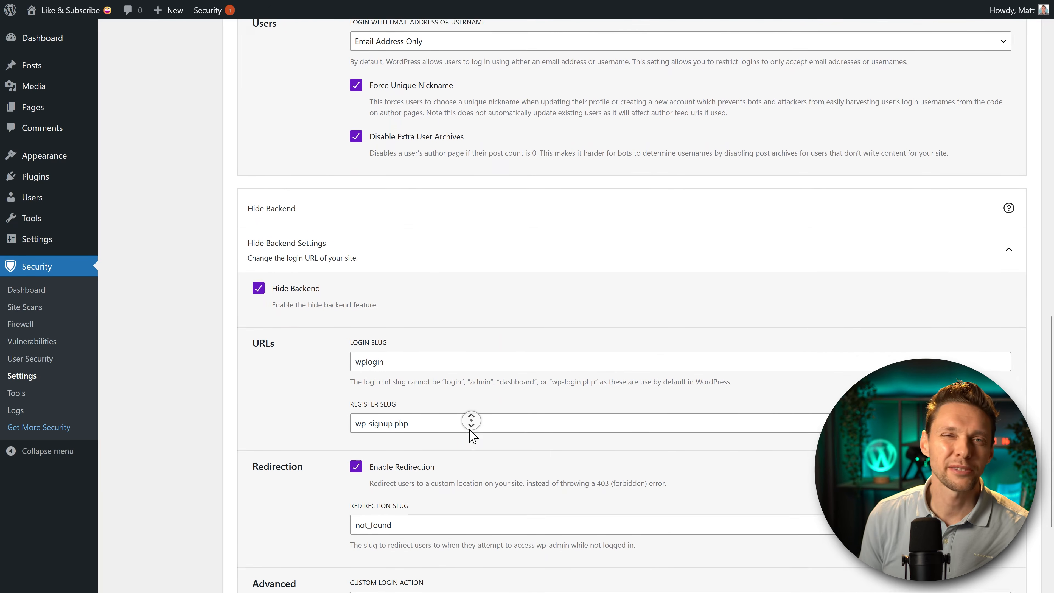
middle_click(473, 435)
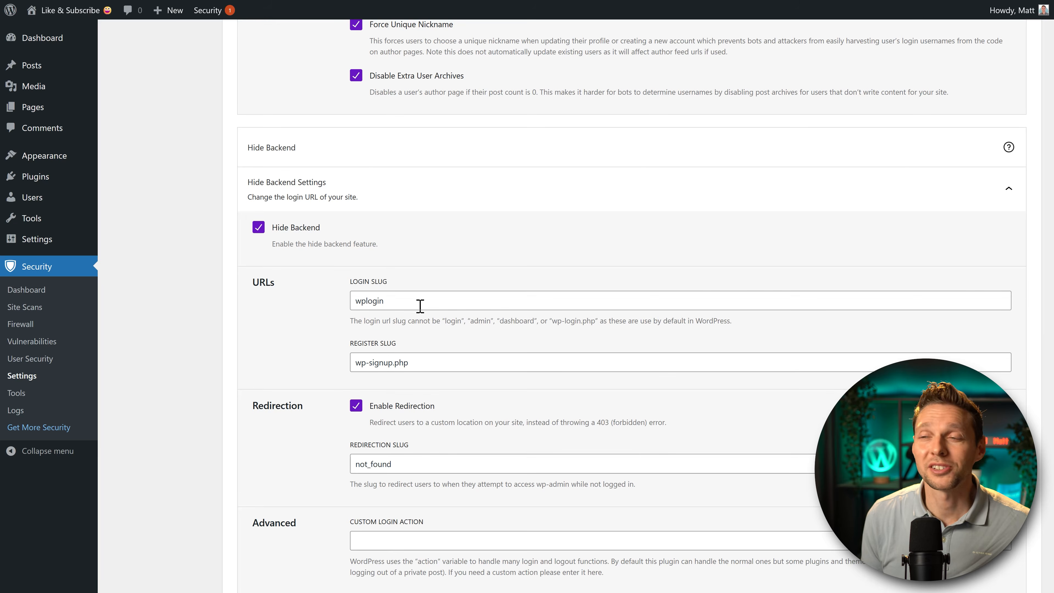
drag(413, 303, 339, 307)
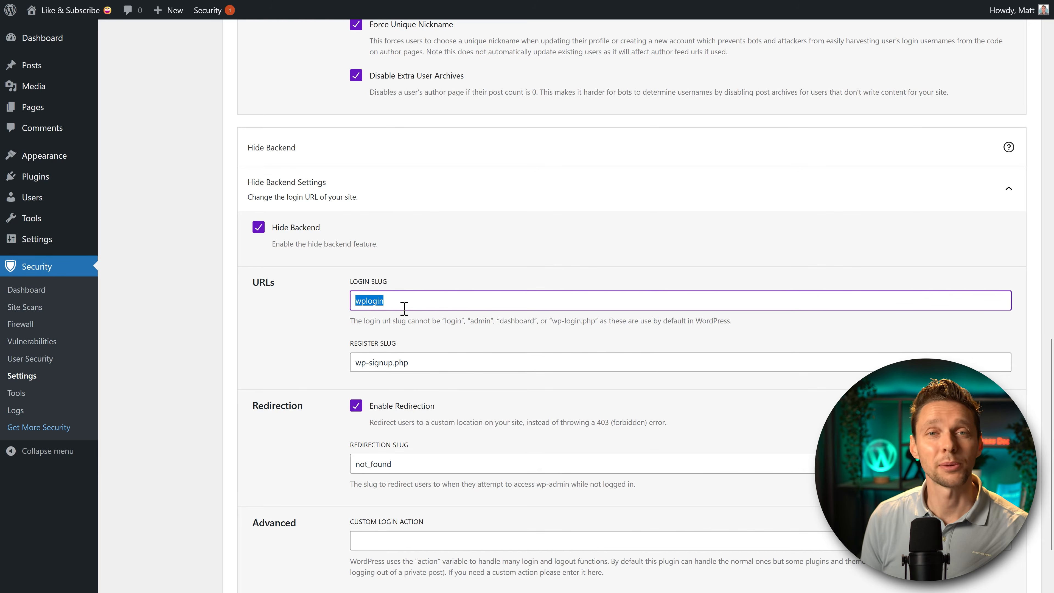
text(keysofmyca)
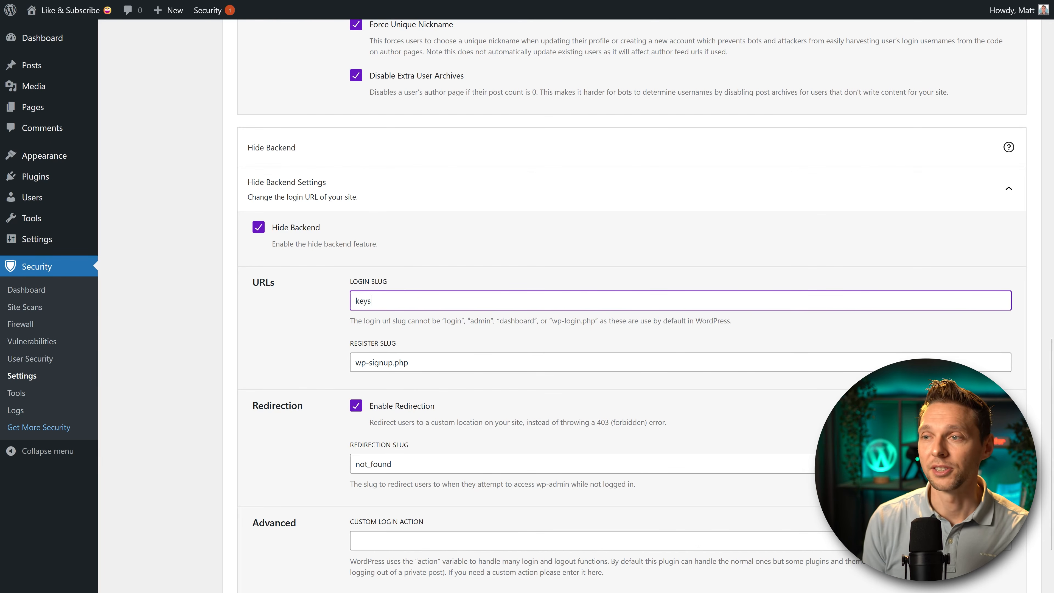
text(stle)
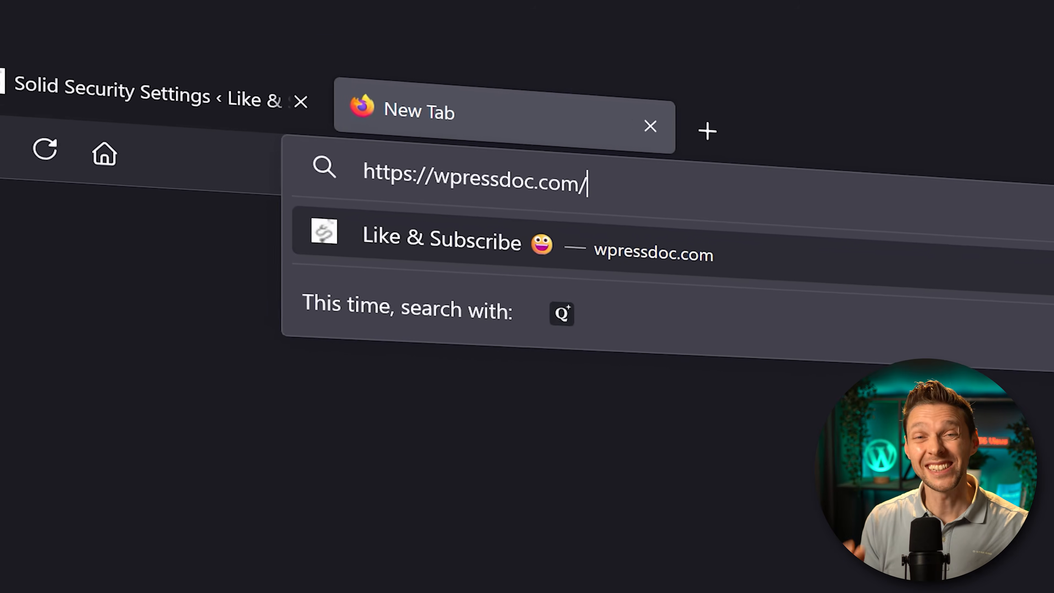
Step: Enter wpressdoc.com/keysofmycastle/ as the new tab's address, matching the new login slug
text(keysofm)
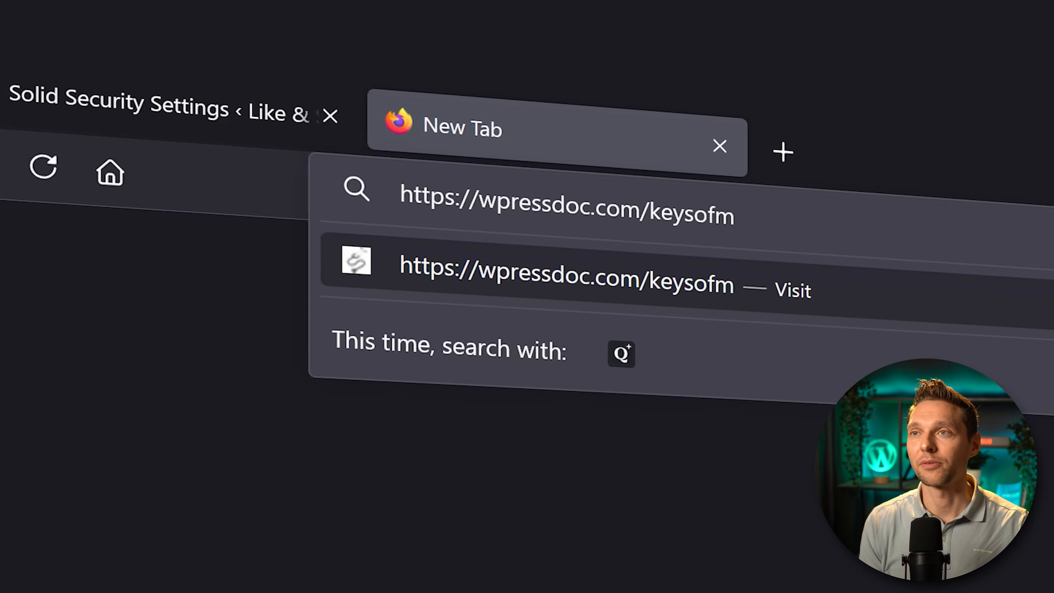
text(ycastle/)
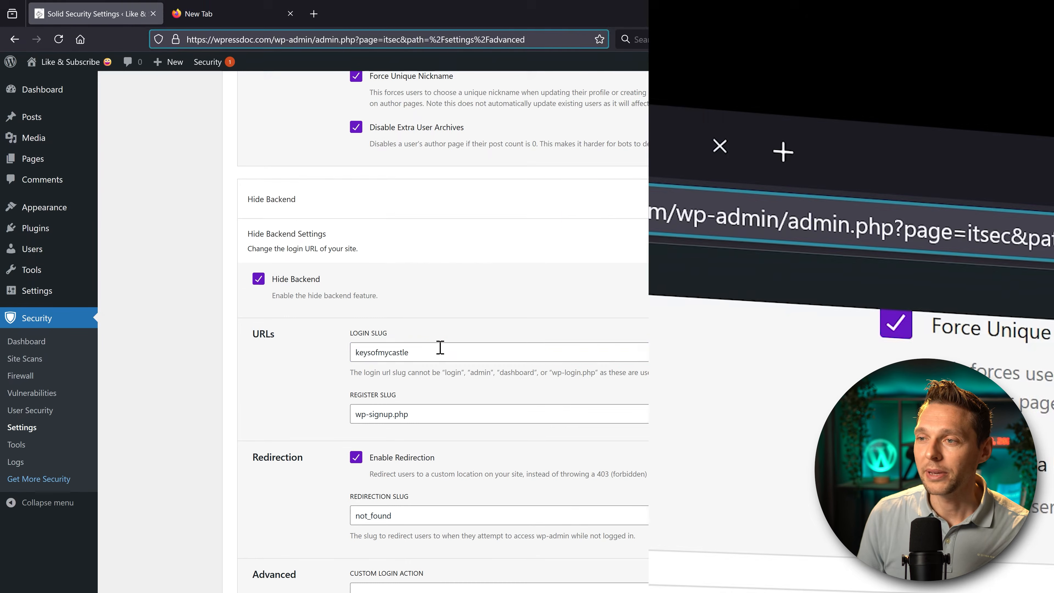
drag(437, 348, 330, 365)
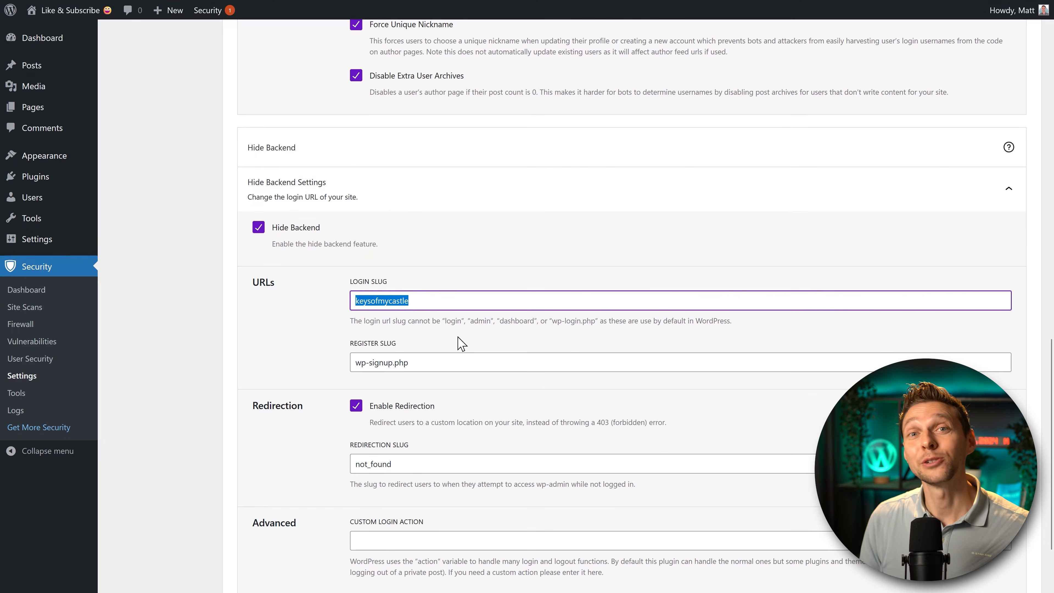
Step: Change the Register Slug from wp-signup to welcometotheparty
click(457, 336)
drag(424, 304, 364, 307)
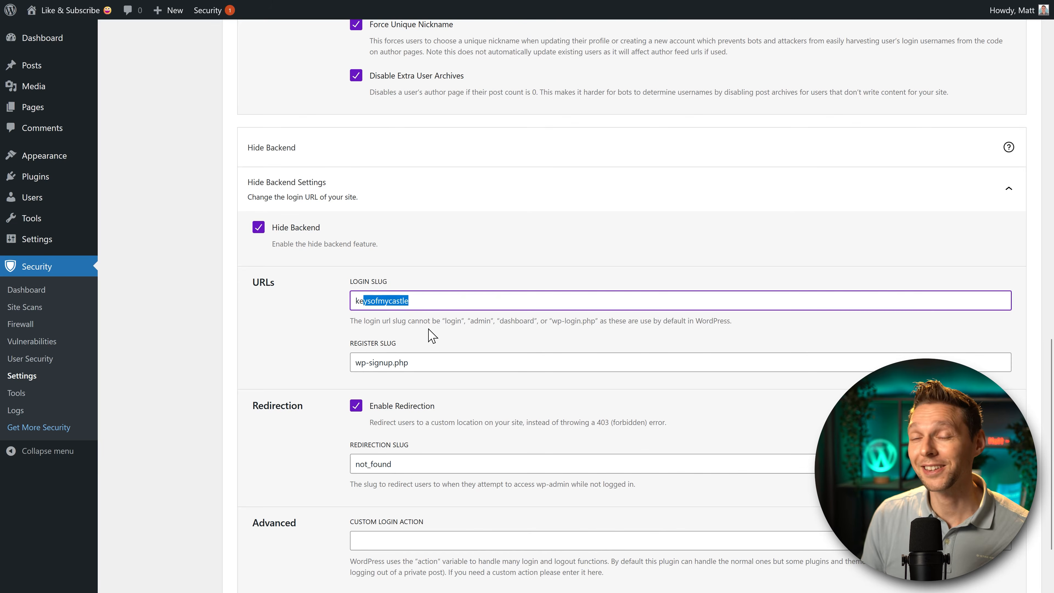
click(430, 331)
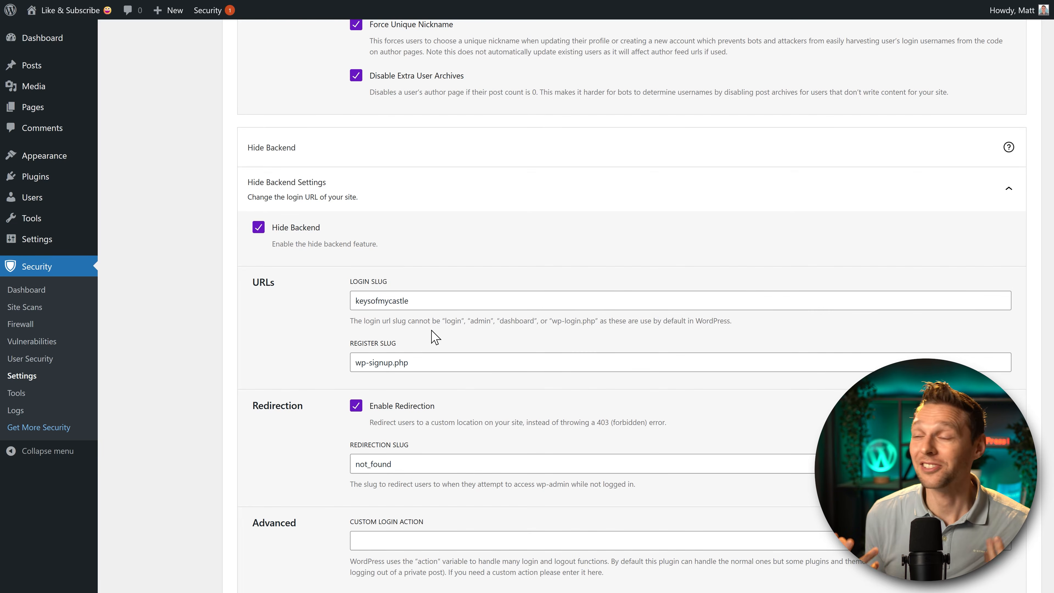
scroll(431, 336, down, 2)
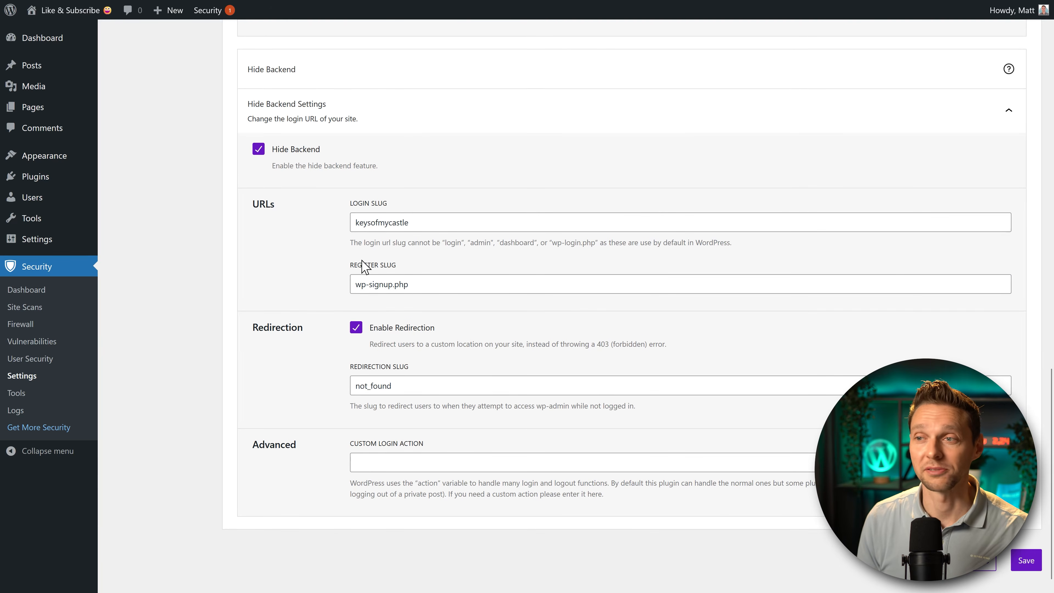
drag(392, 285, 352, 287)
text(welcometotheparty)
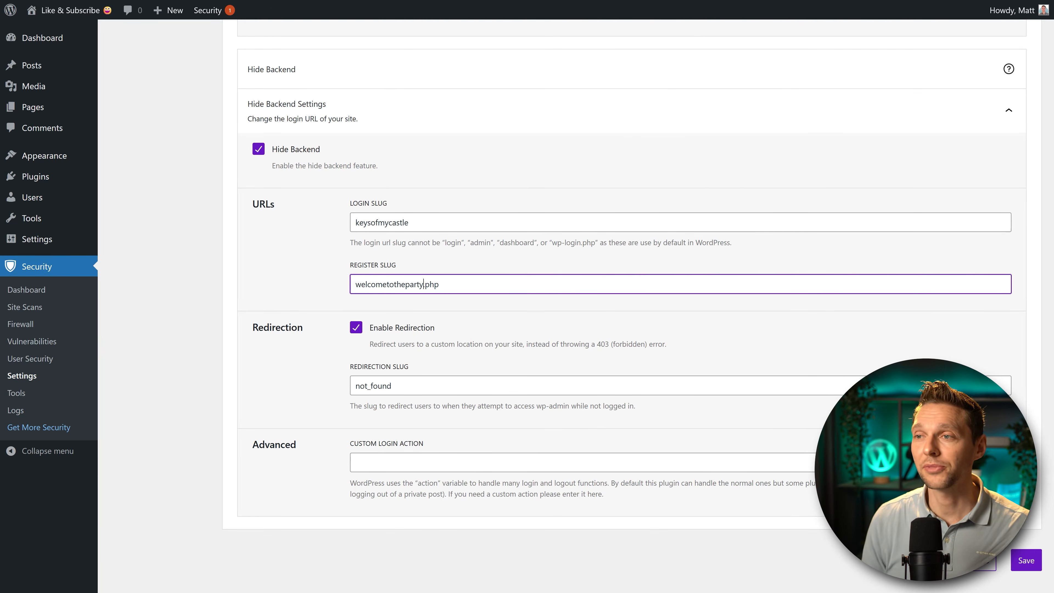
click(318, 286)
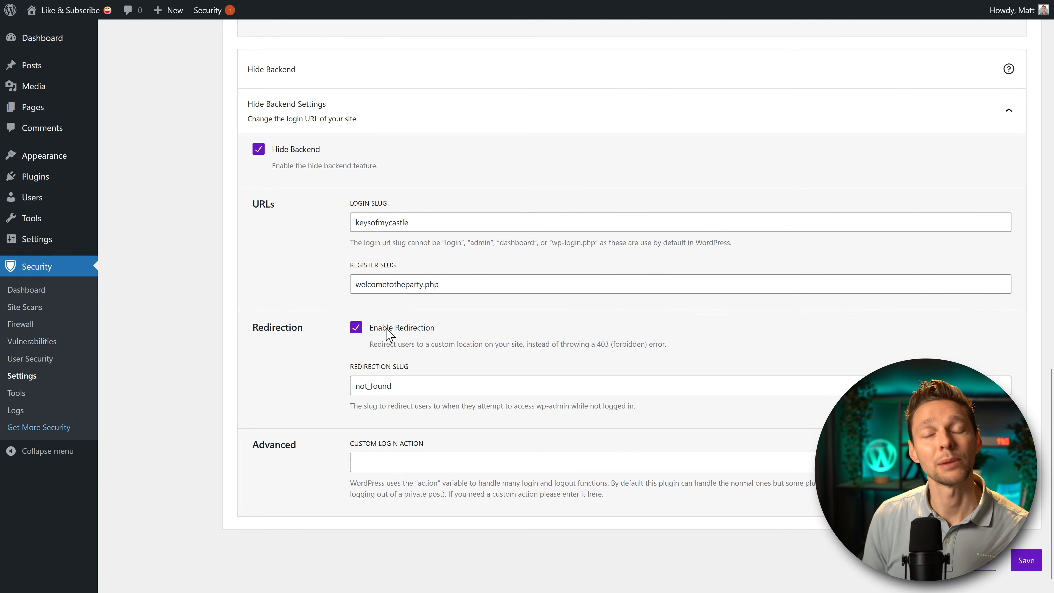
Step: Replace the not_found Redirection Slug with hacker
double_click(400, 385)
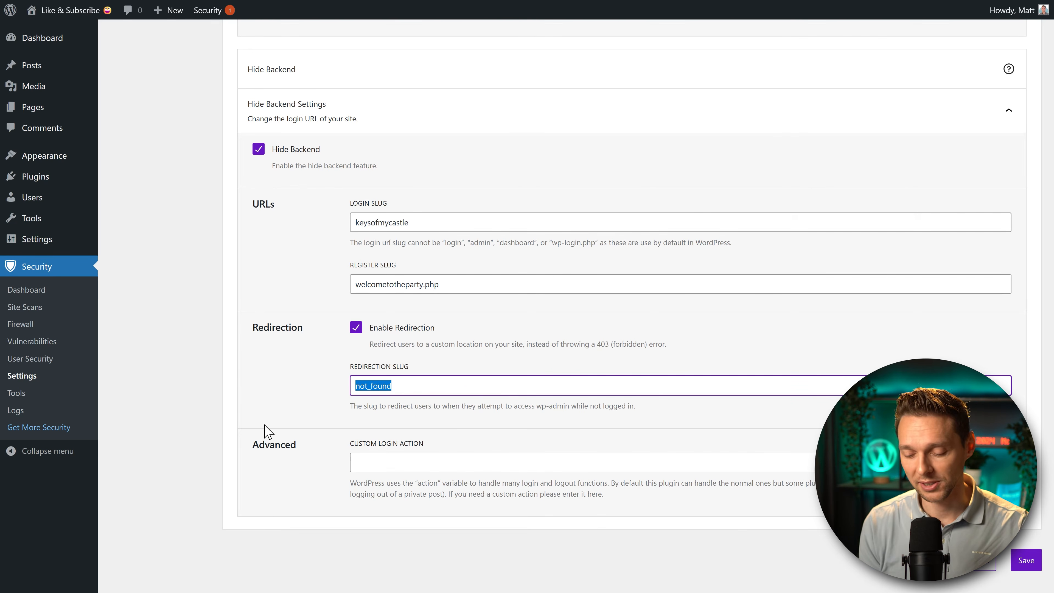
text(hac)
key(BackSpace)
key(BackSpace)
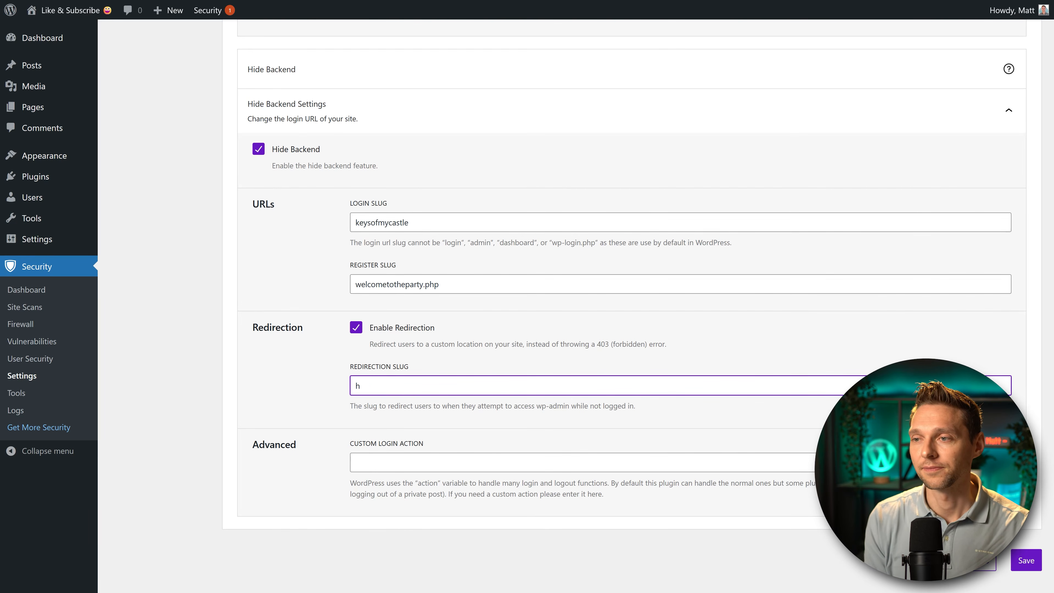
text(acker)
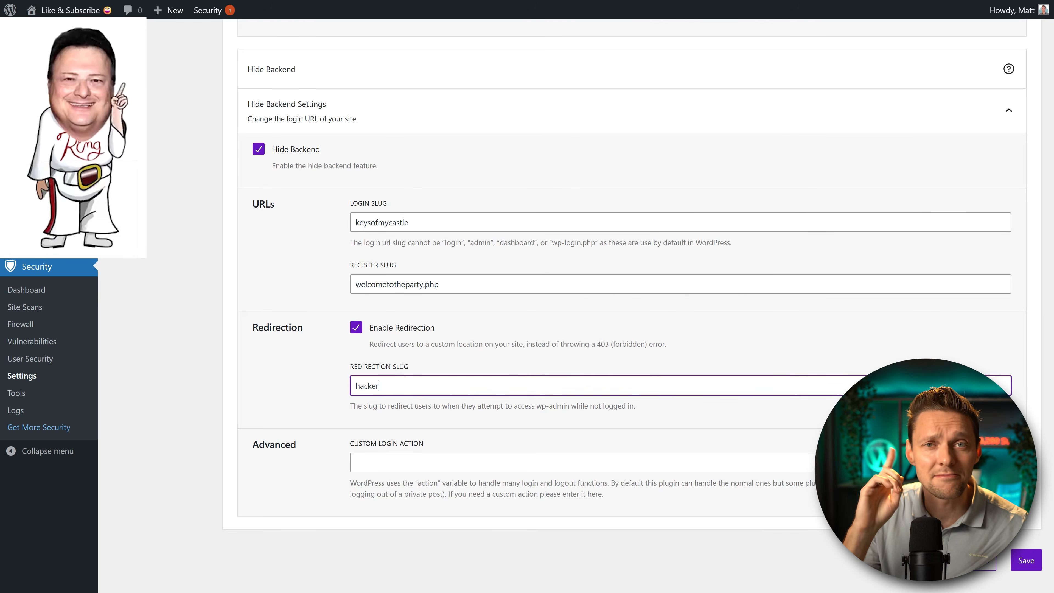
click(314, 416)
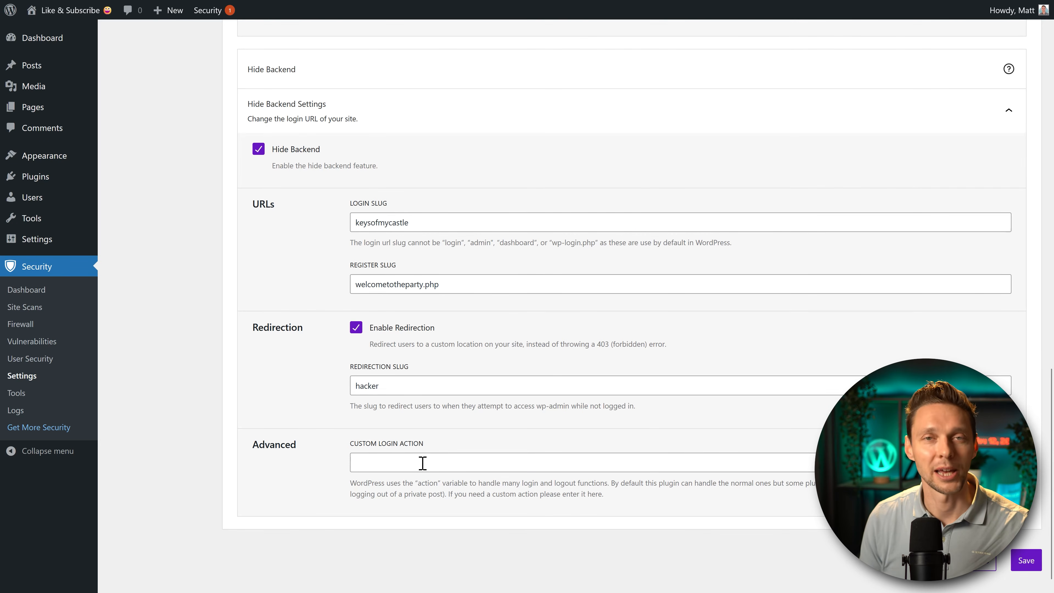
click(1031, 568)
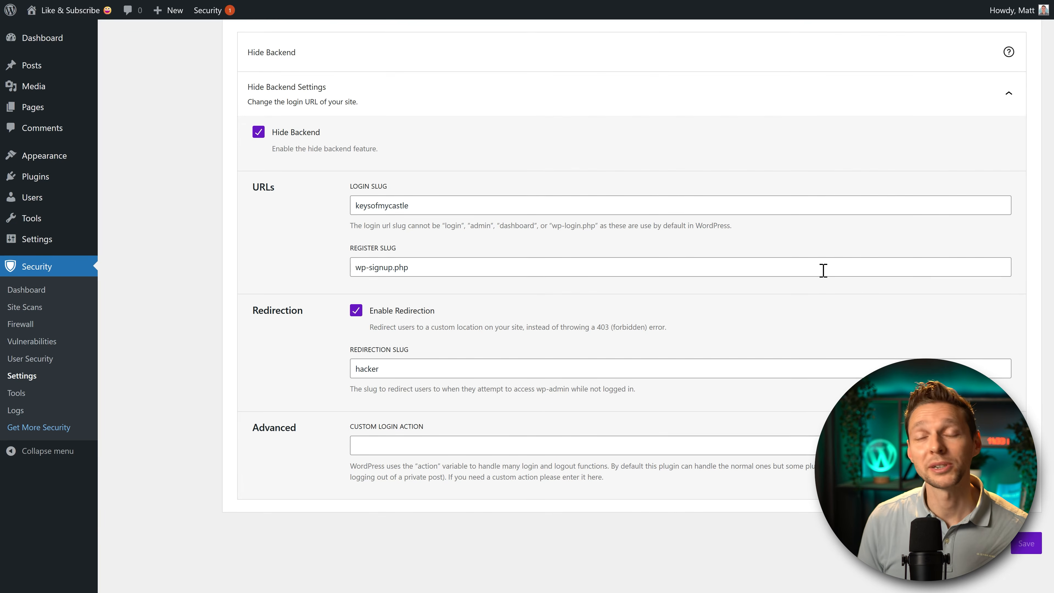
click(422, 205)
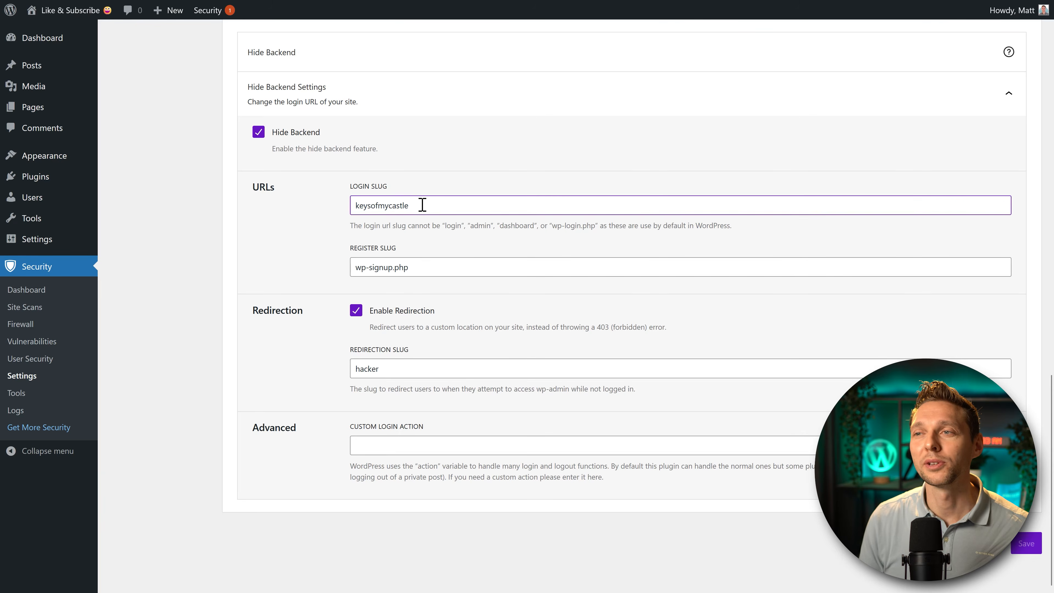
double_click(422, 205)
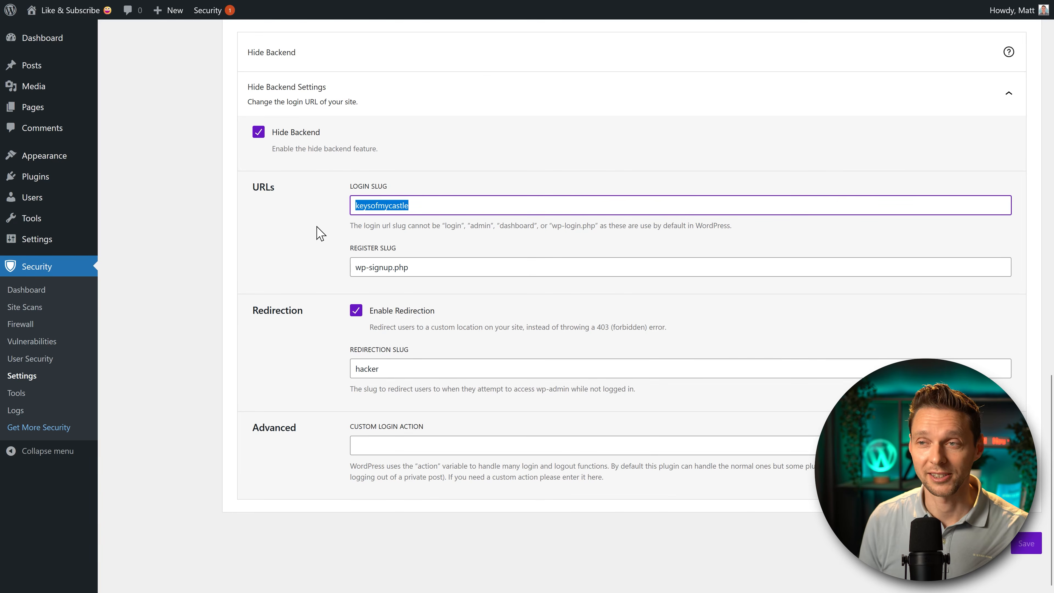
middle_click(311, 405)
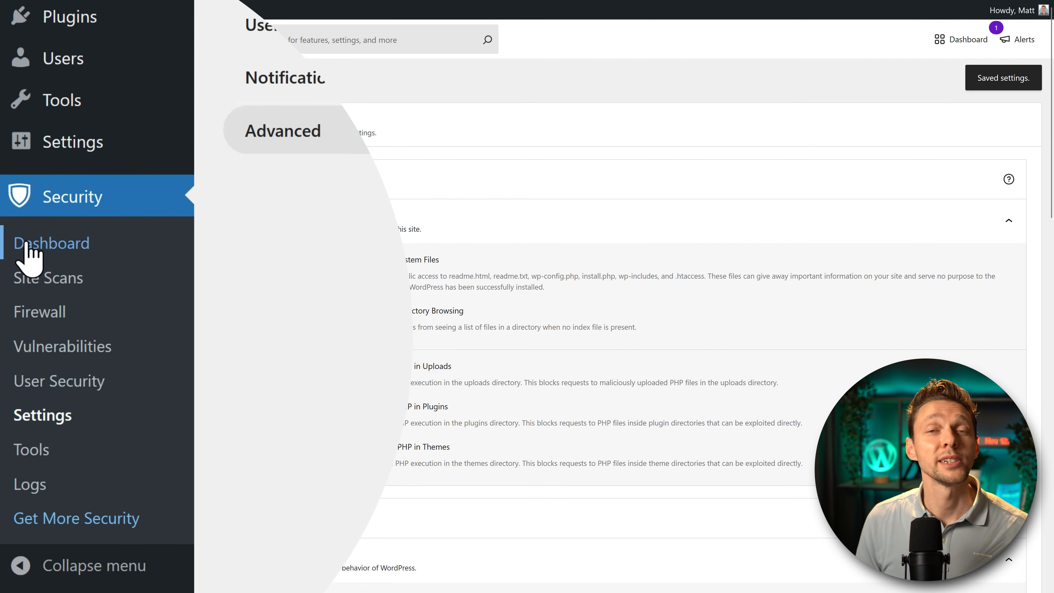
Step: Go to Security > Dashboard to see lockouts, threats blocked and banned IPs
click(26, 246)
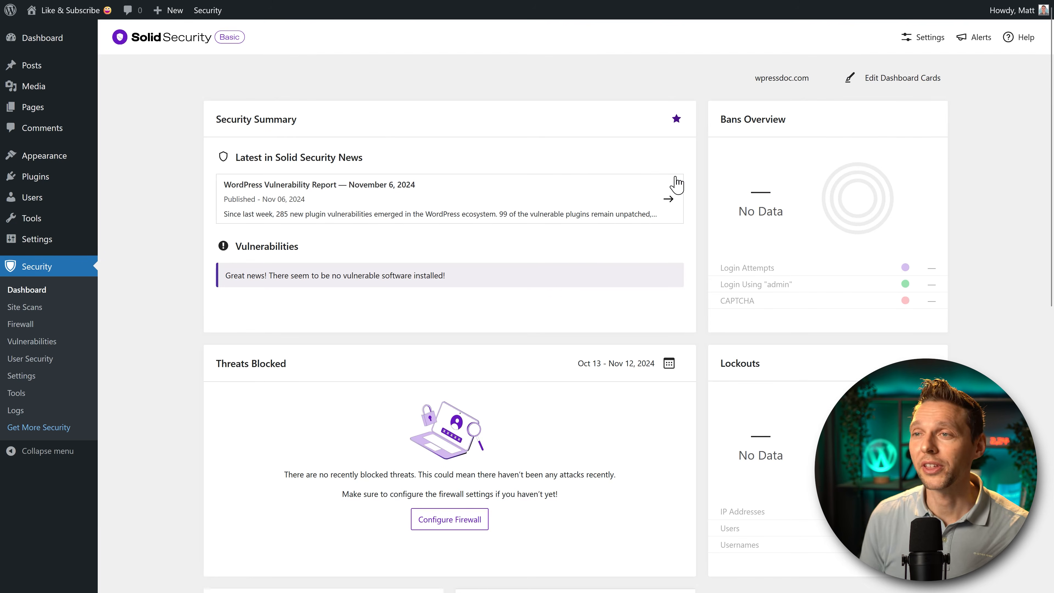
middle_click(791, 222)
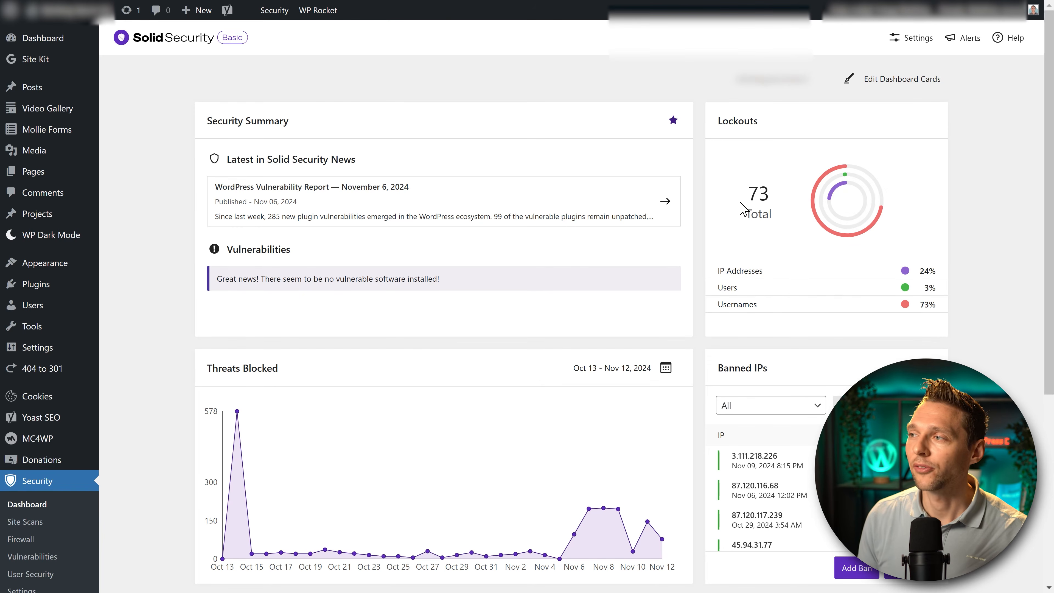
Step: Review the Banned IPs list, including the details of the 3.111.218.226 ban
middle_click(979, 177)
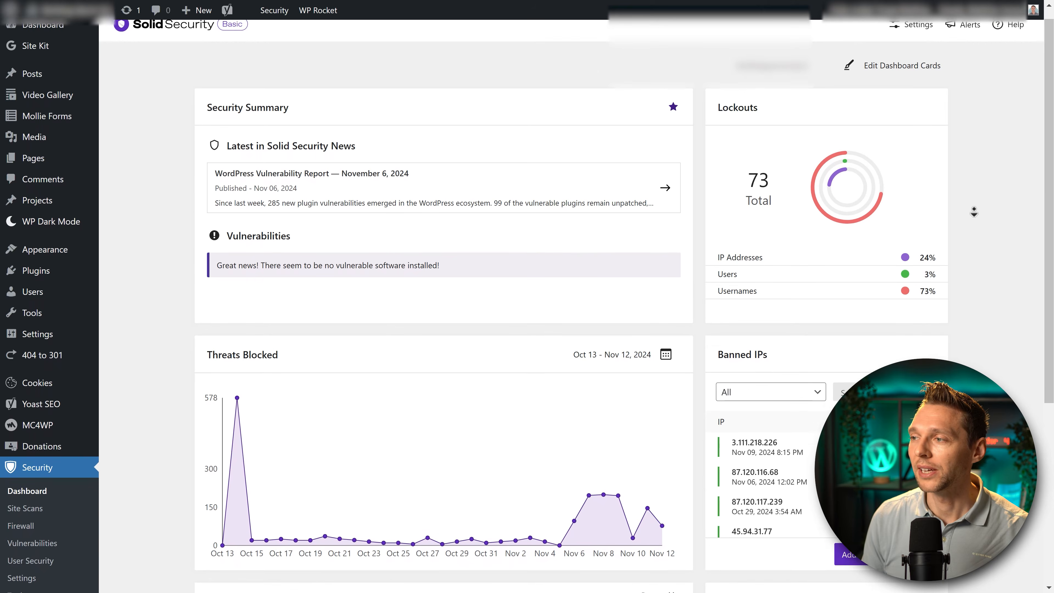
middle_click(975, 238)
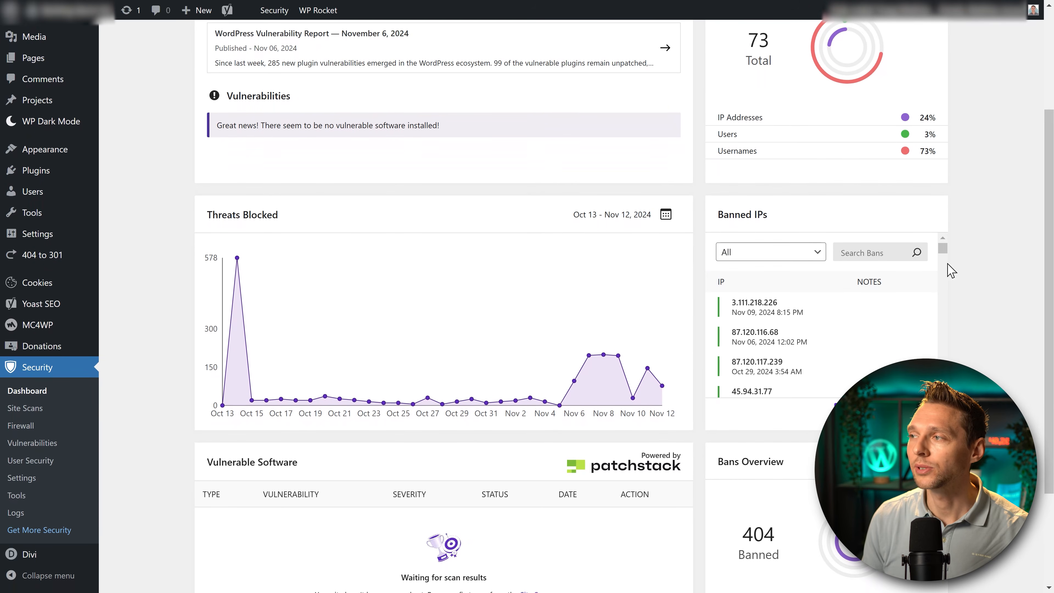
mouse_move(945, 250)
mouse_down()
mouse_move(944, 260)
mouse_move(939, 246)
mouse_up()
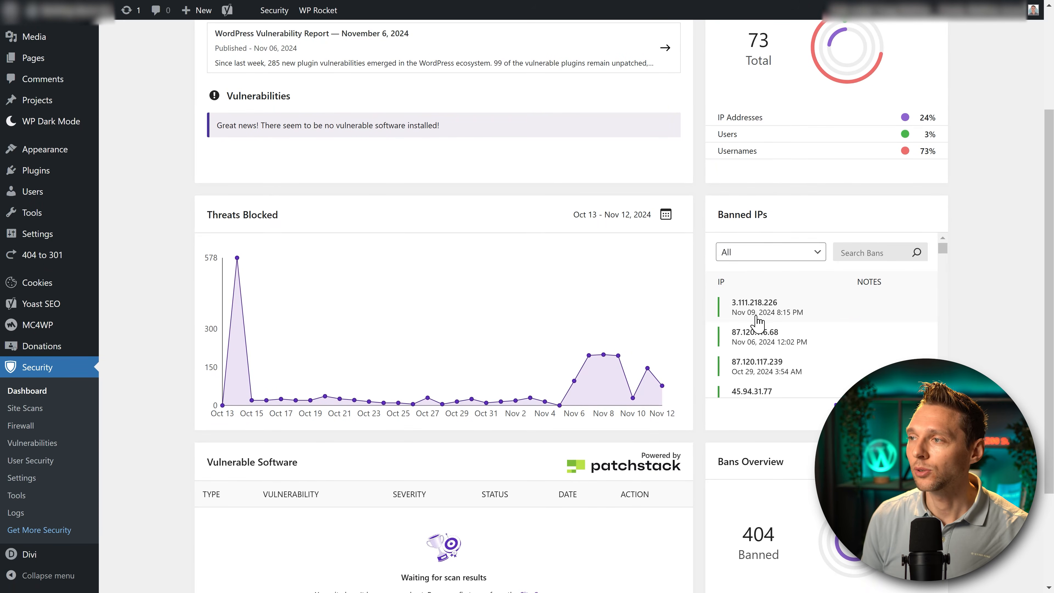
click(756, 312)
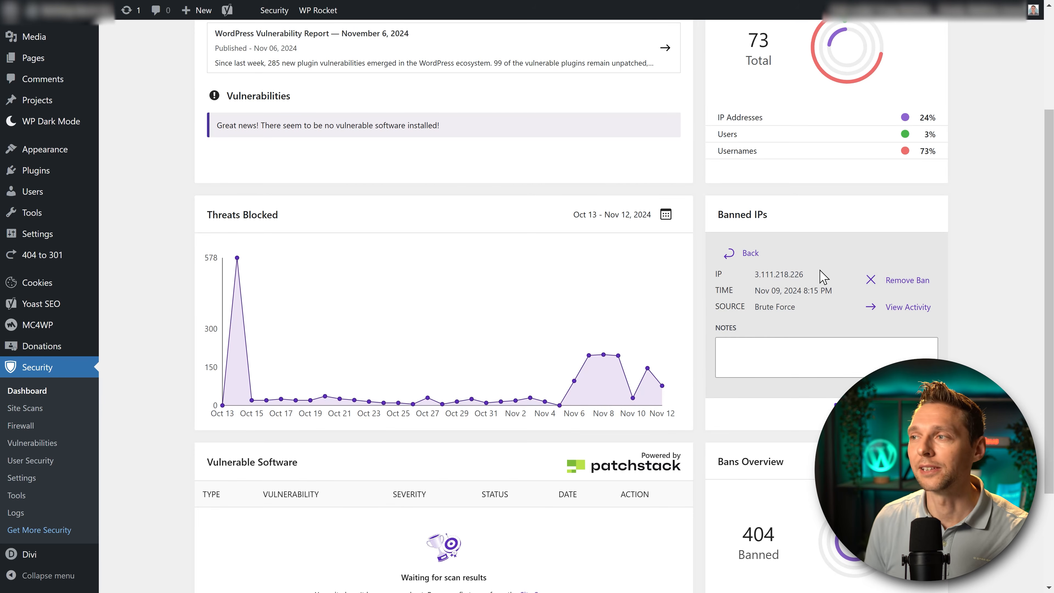
click(745, 252)
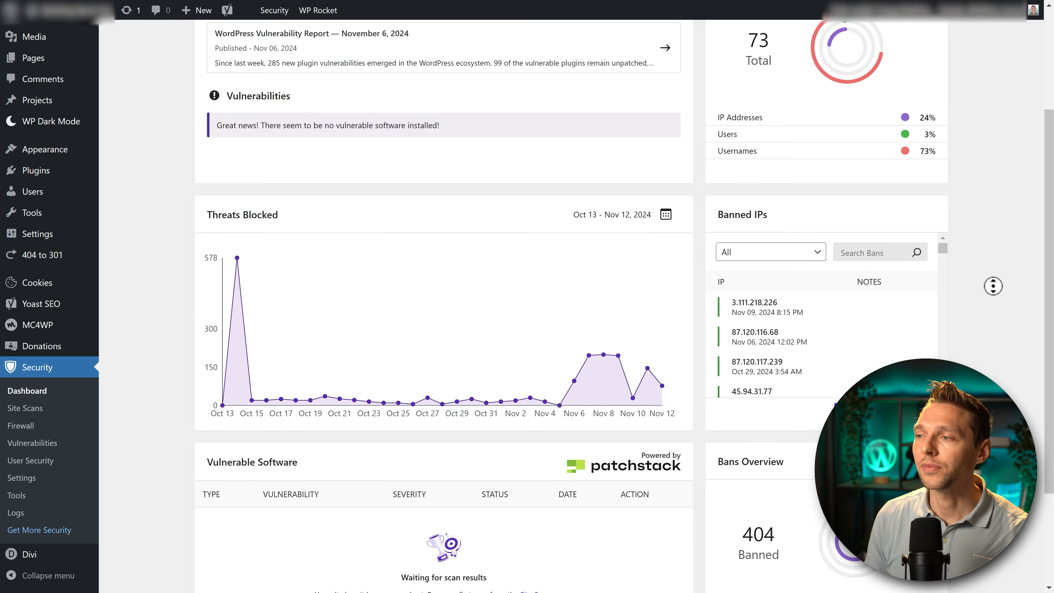
scroll(993, 280, down, 2)
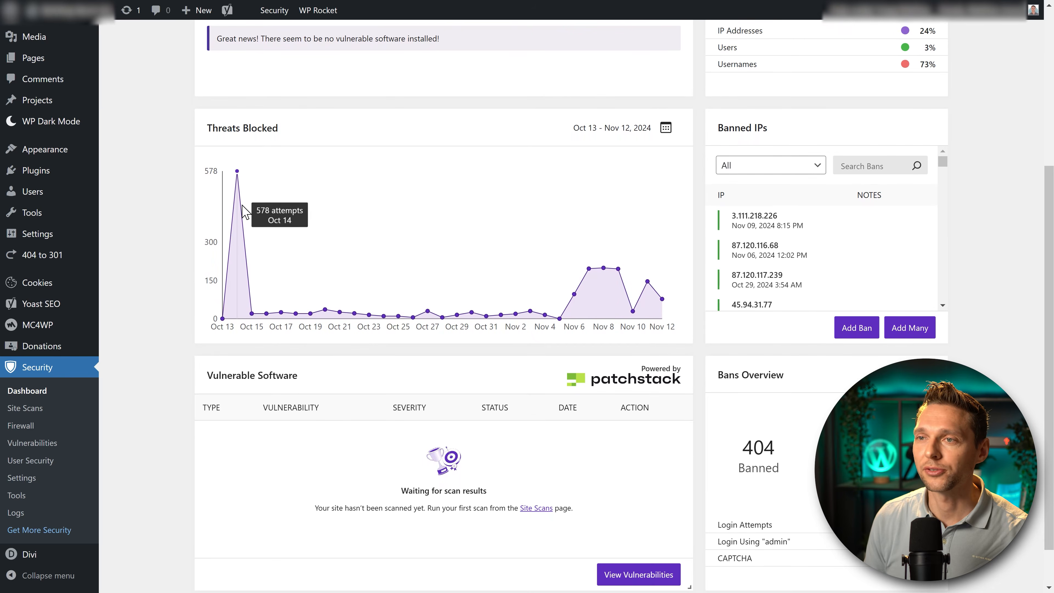
scroll(523, 296, down, 1)
scroll(527, 303, down, 1)
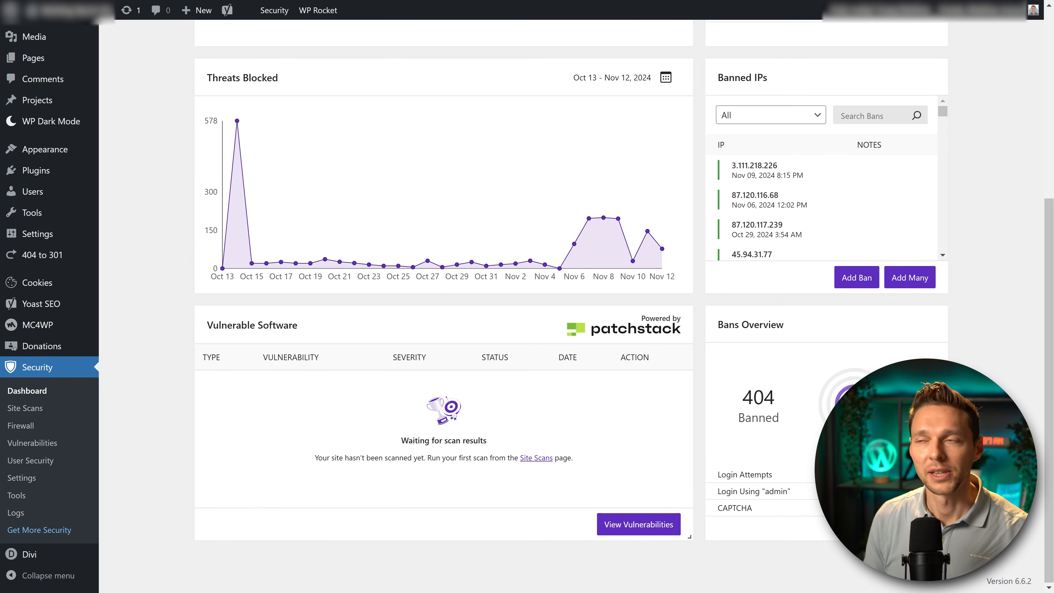
middle_click(995, 320)
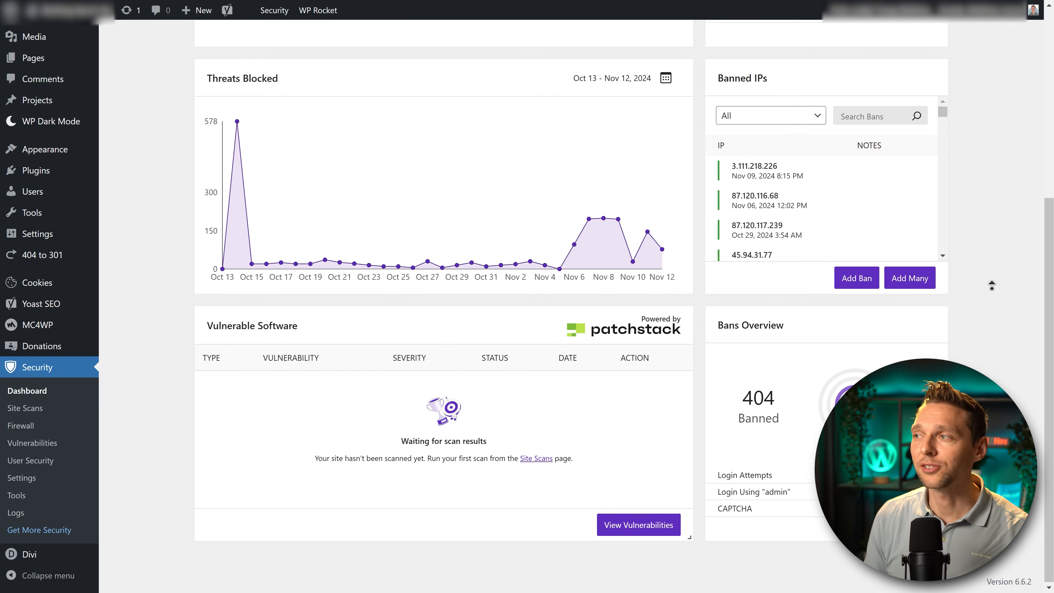
scroll(987, 270, up, 5)
scroll(981, 211, up, 1)
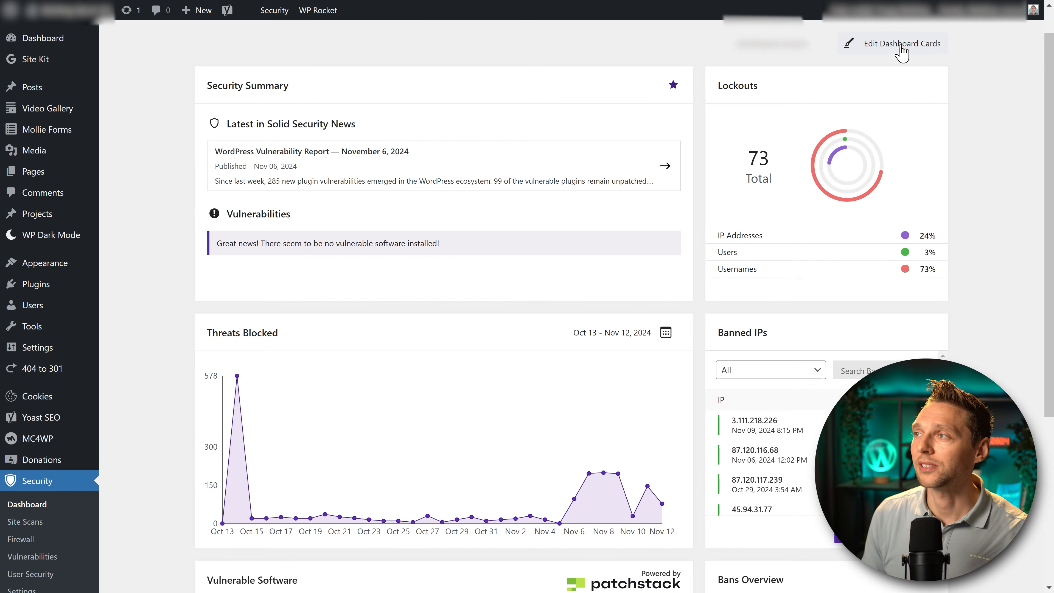
Step: Move the Lockouts card below Security Summary and the Threats Blocked card higher up
click(898, 56)
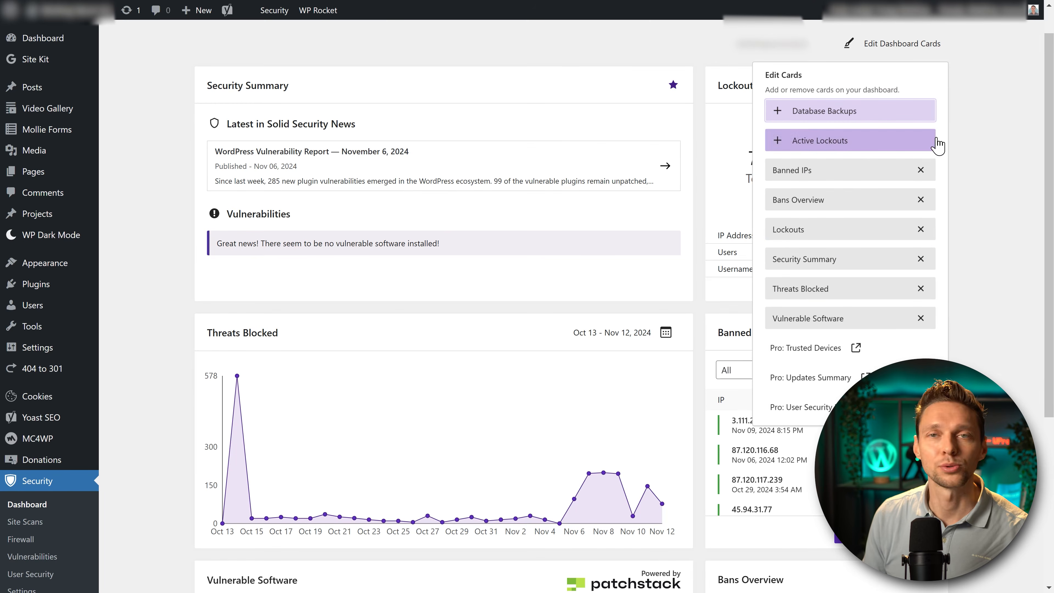
click(993, 84)
drag(767, 87, 261, 331)
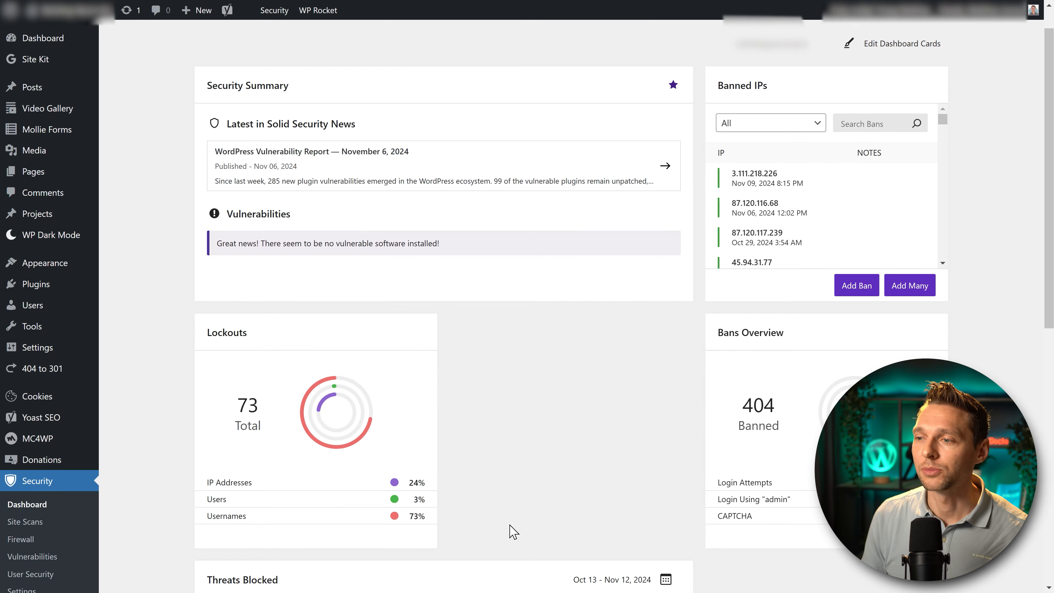
drag(483, 567, 536, 360)
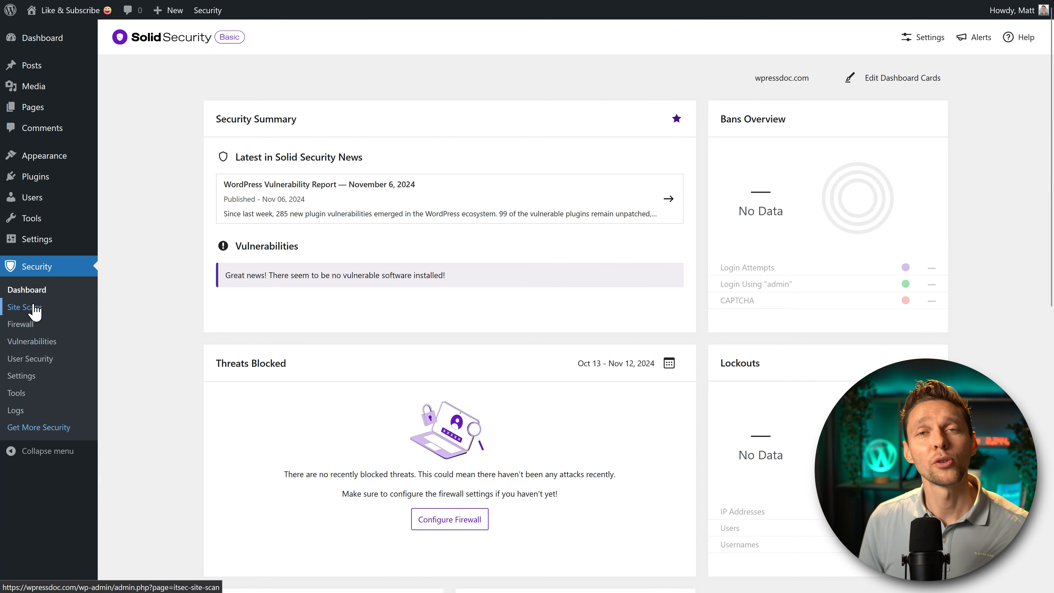
Step: Start a new site scan from the Security > Site Scans page
click(24, 314)
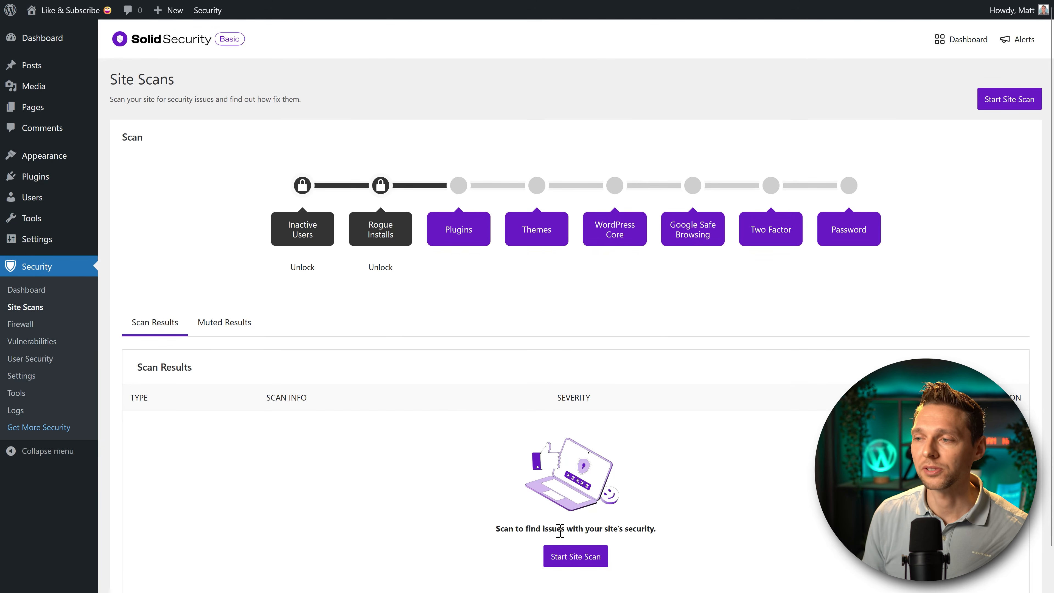
click(579, 557)
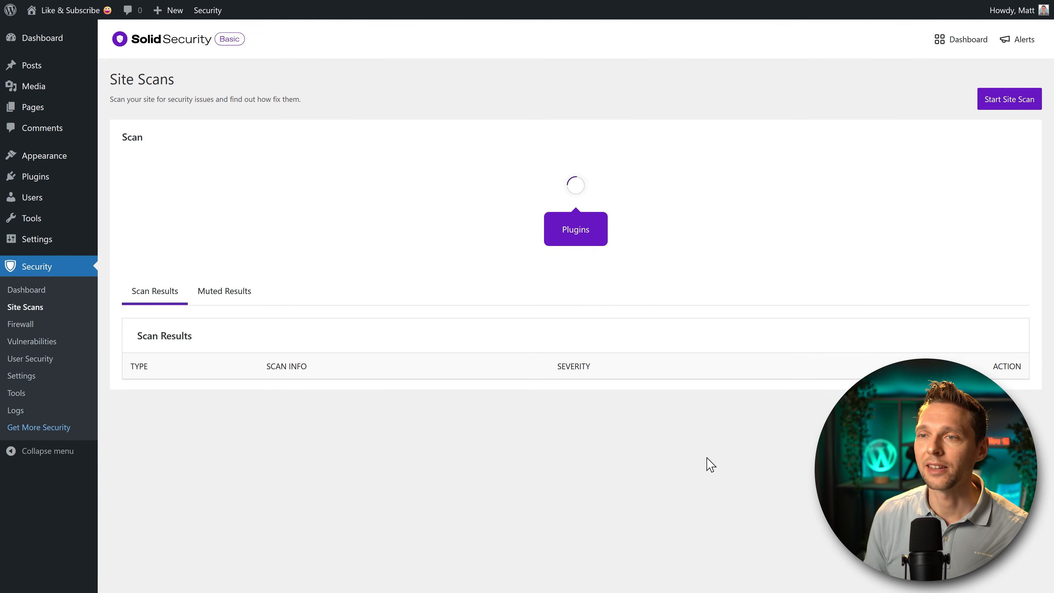
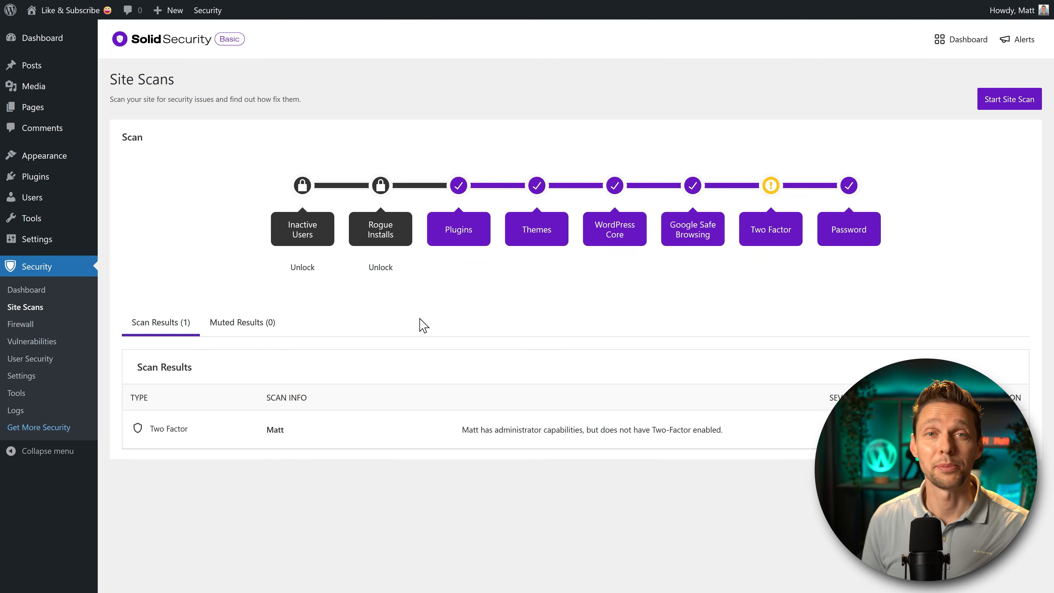
Step: Open Security > Firewall and review the 1908 blocked threats chart and the Firewall Logs entries
click(30, 326)
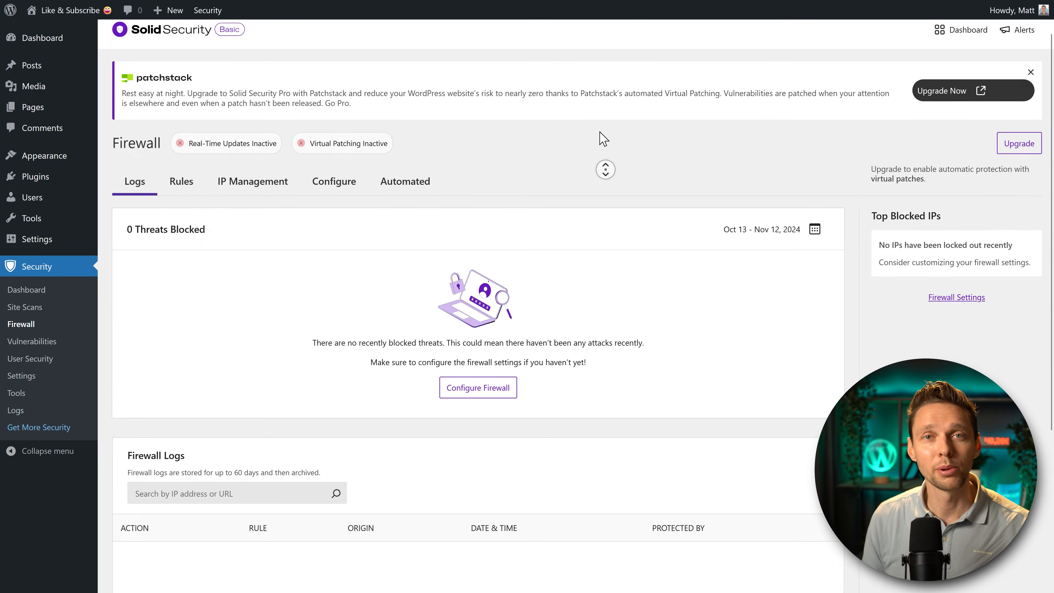
middle_click(600, 132)
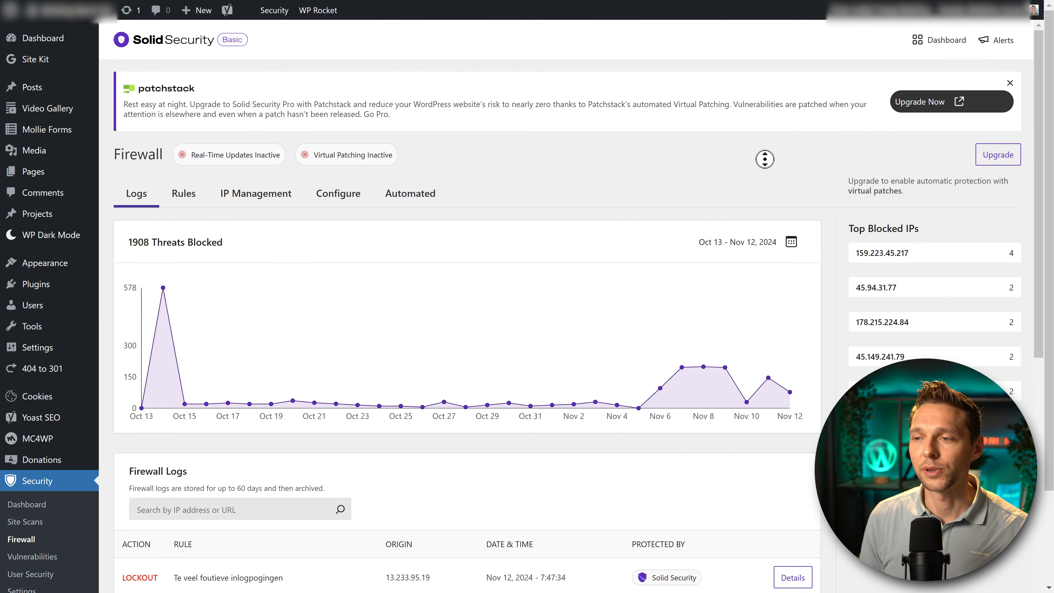
scroll(765, 159, down, 3)
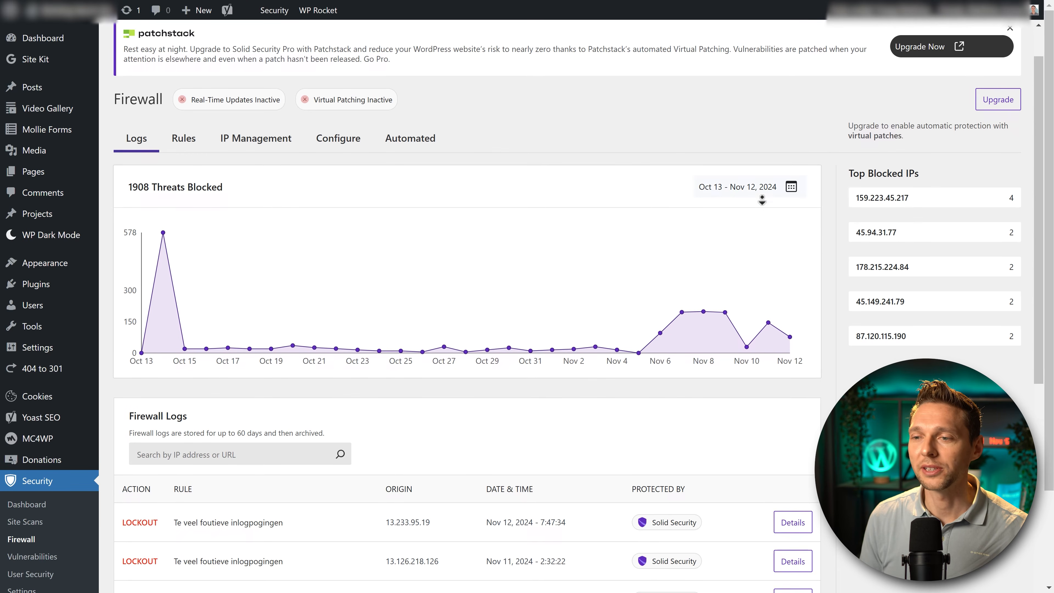
scroll(762, 200, down, 5)
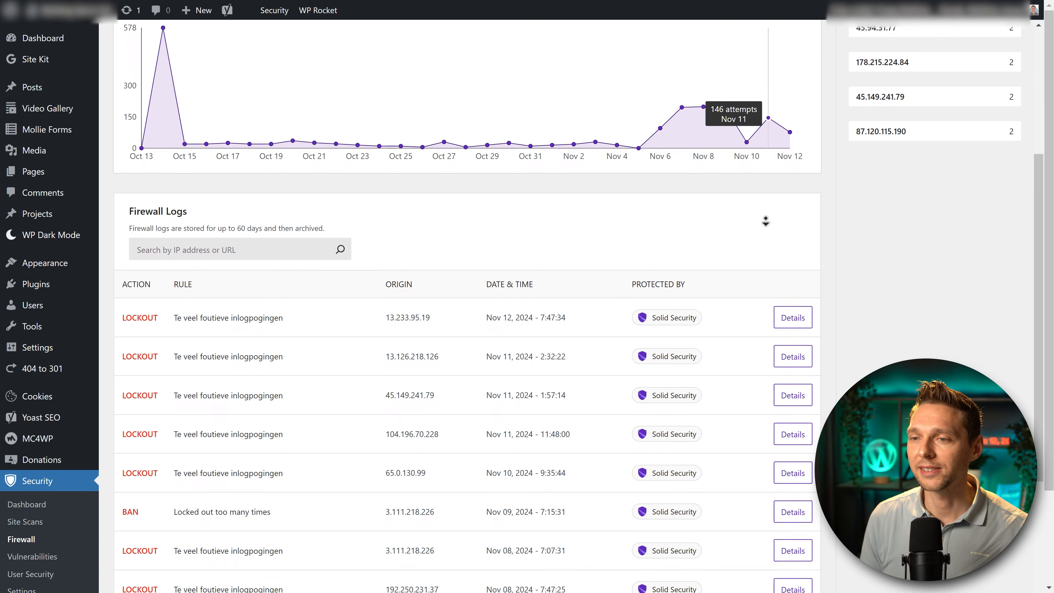
scroll(765, 221, down, 6)
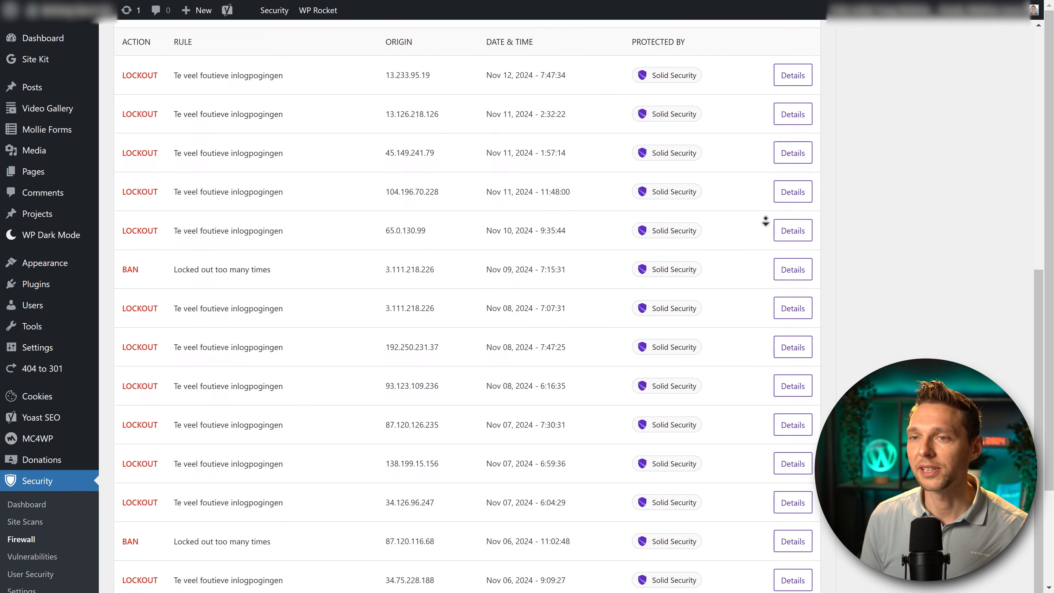
scroll(766, 221, down, 5)
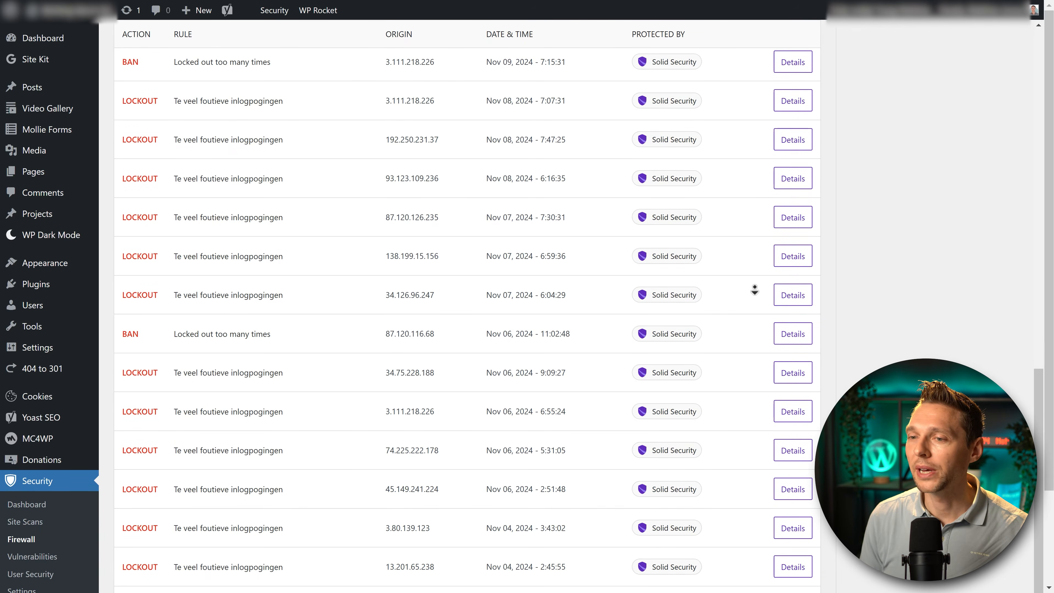
scroll(755, 141, up, 6)
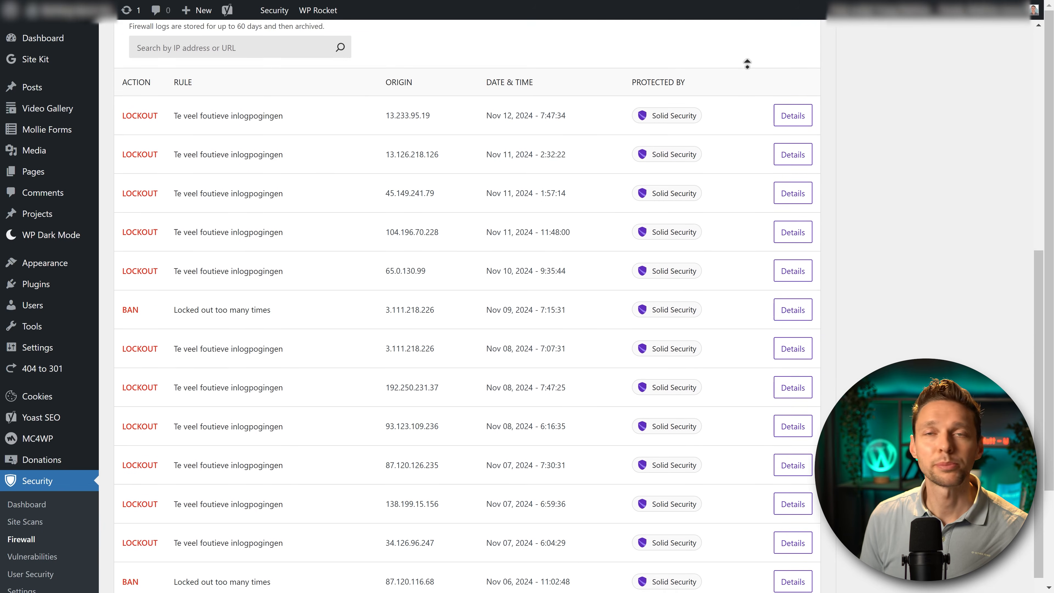
scroll(747, 63, up, 10)
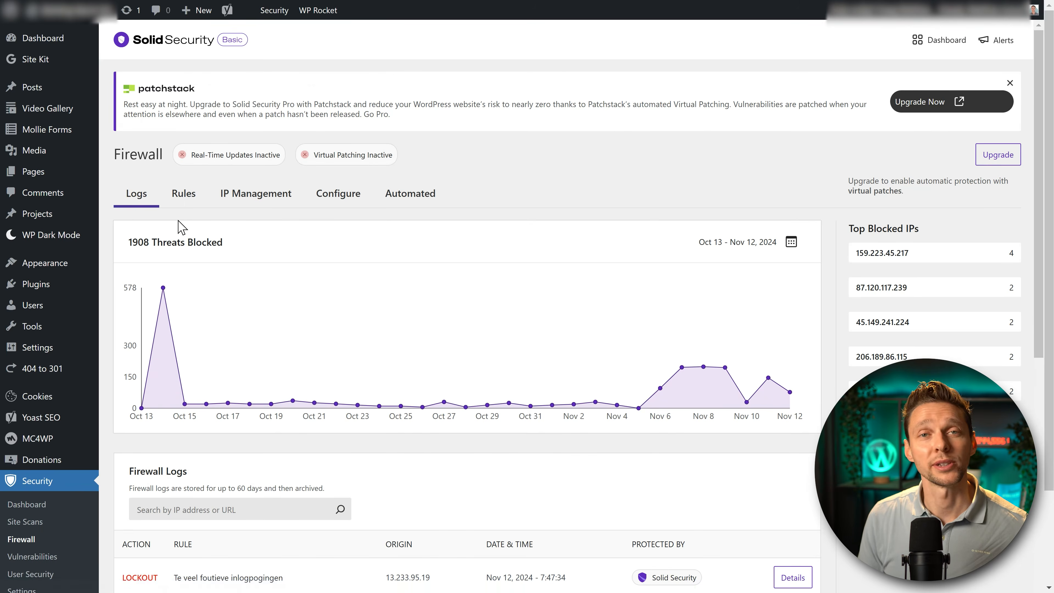
Step: On the Rules tab, start a new firewall rule with its Field set to Content Type
click(189, 203)
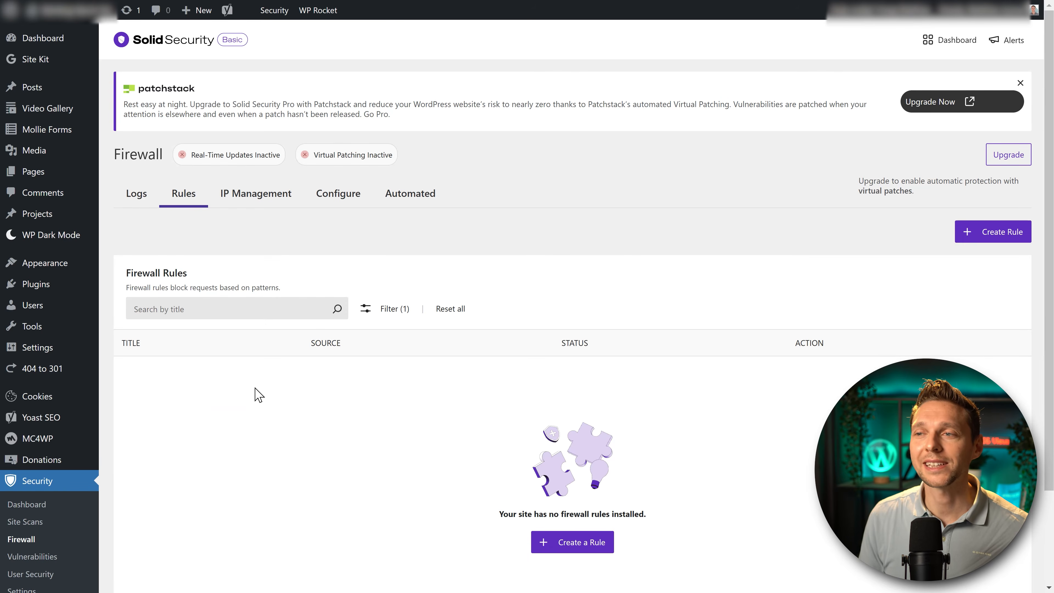
scroll(282, 395, down, 3)
click(560, 428)
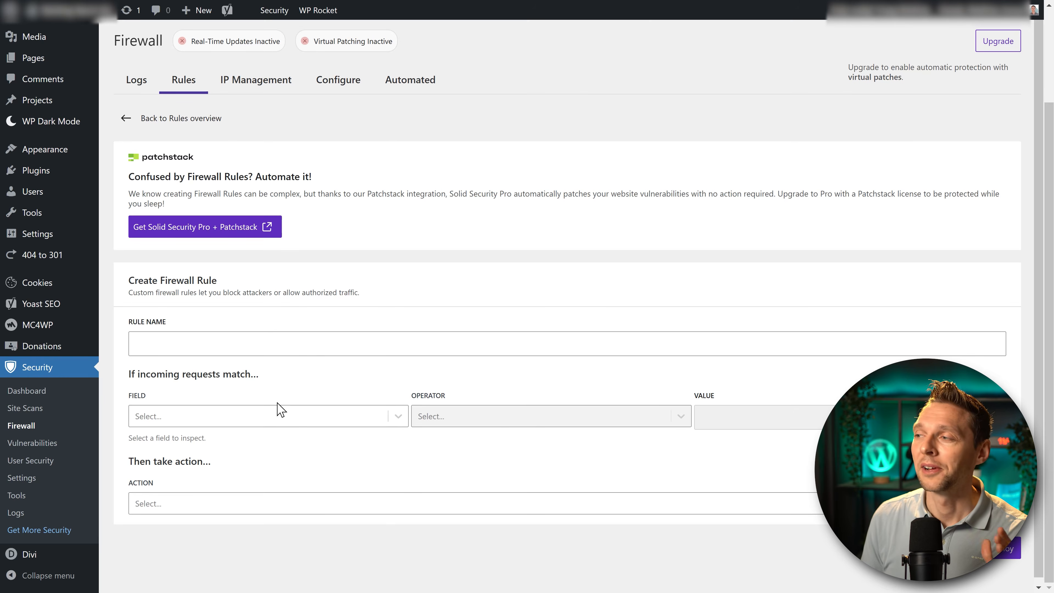
click(262, 414)
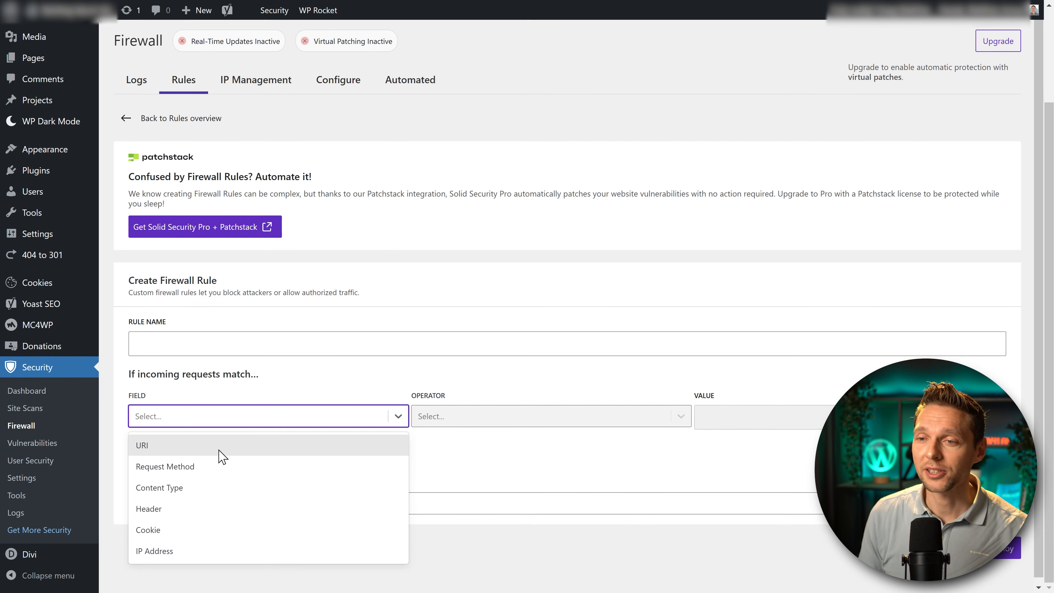
click(203, 488)
Step: Set the rule's operator to 'is in', leave value and action unset, and go to IP Management
click(475, 420)
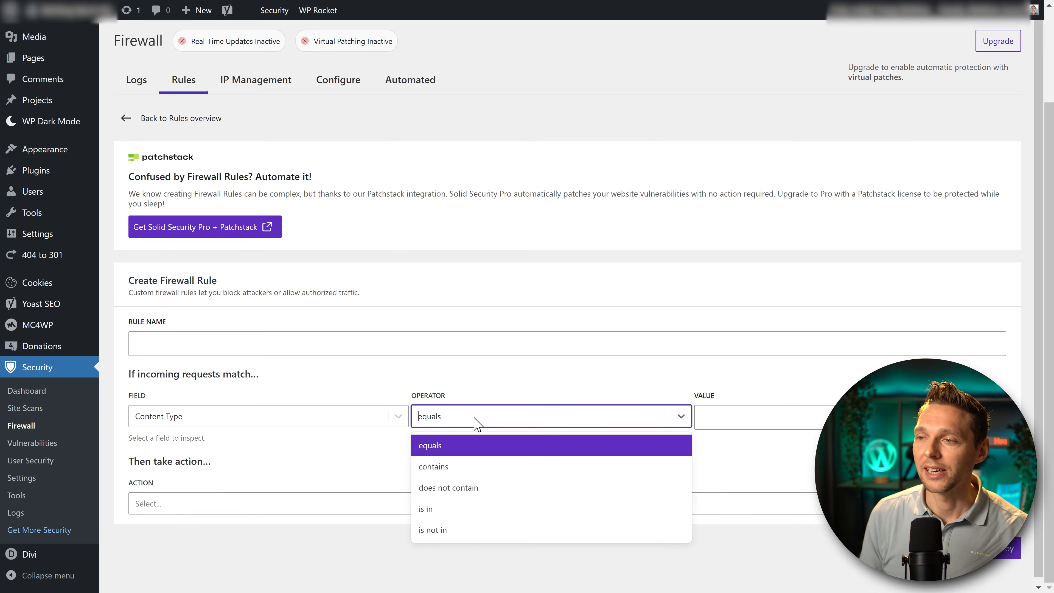
click(480, 511)
click(768, 416)
click(605, 467)
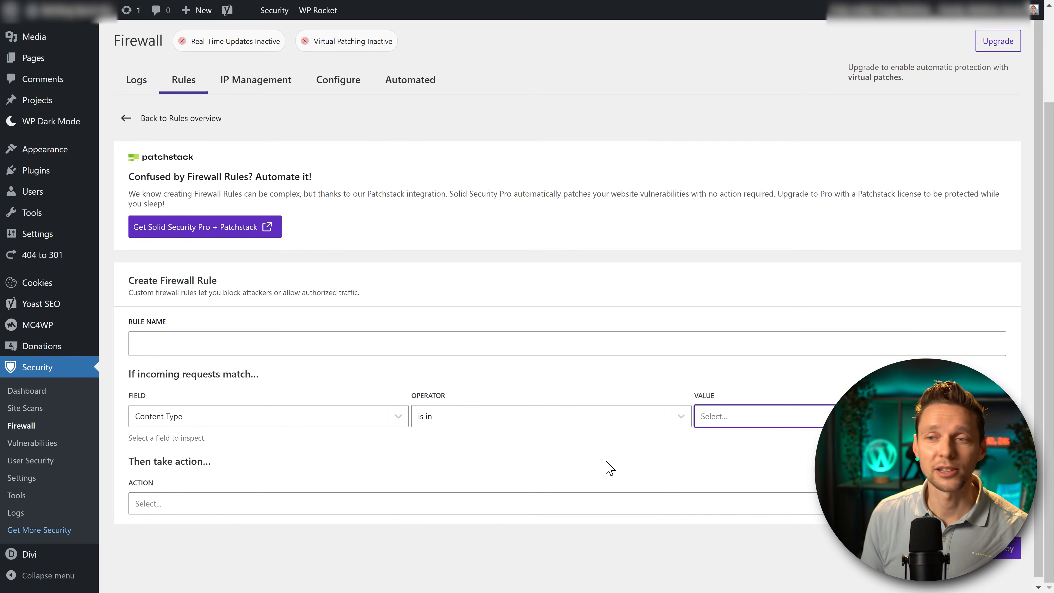
click(243, 510)
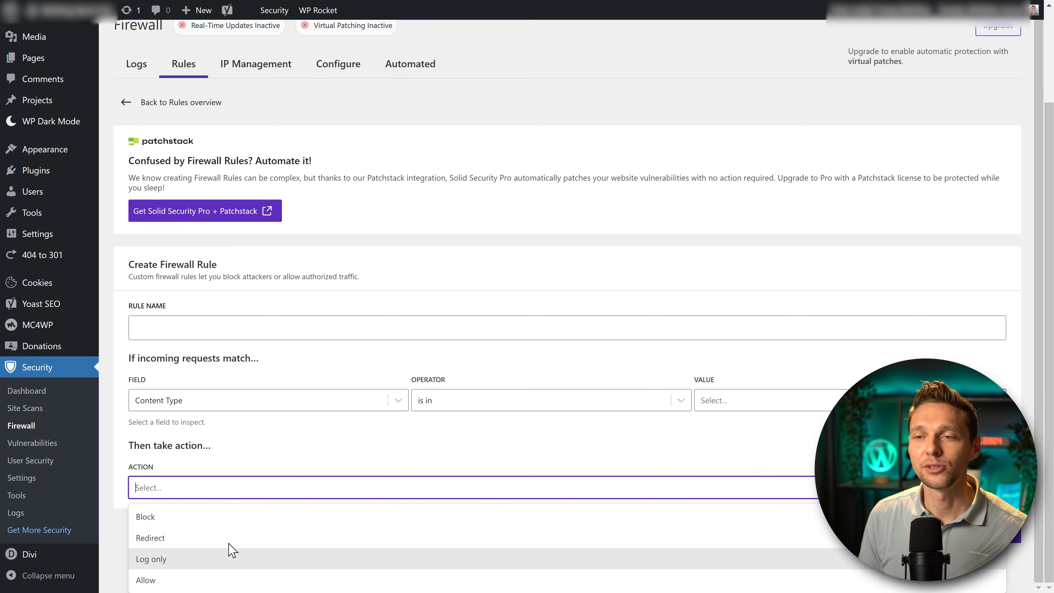
click(240, 454)
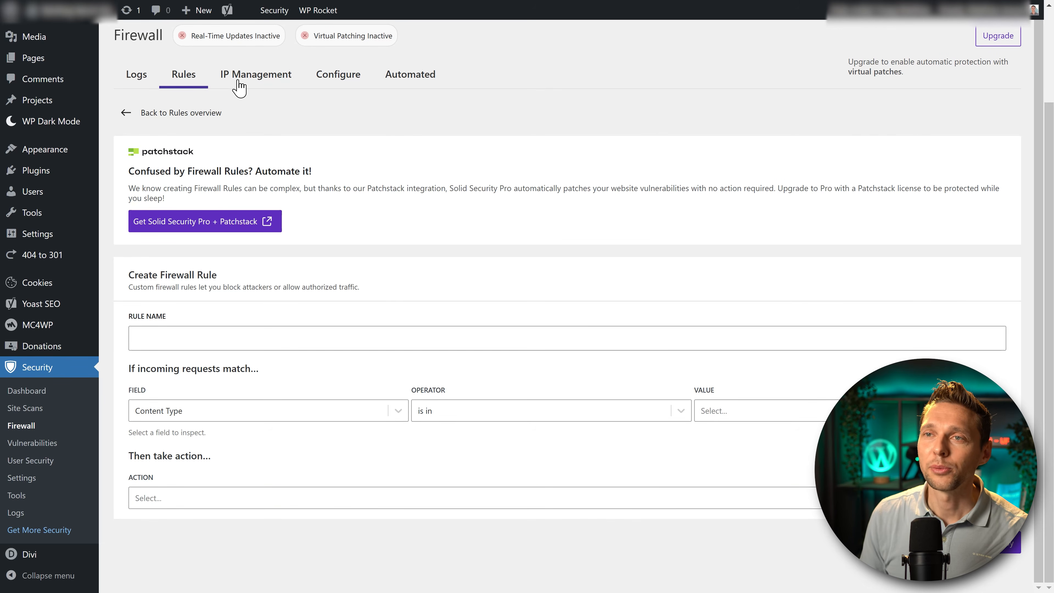
click(246, 80)
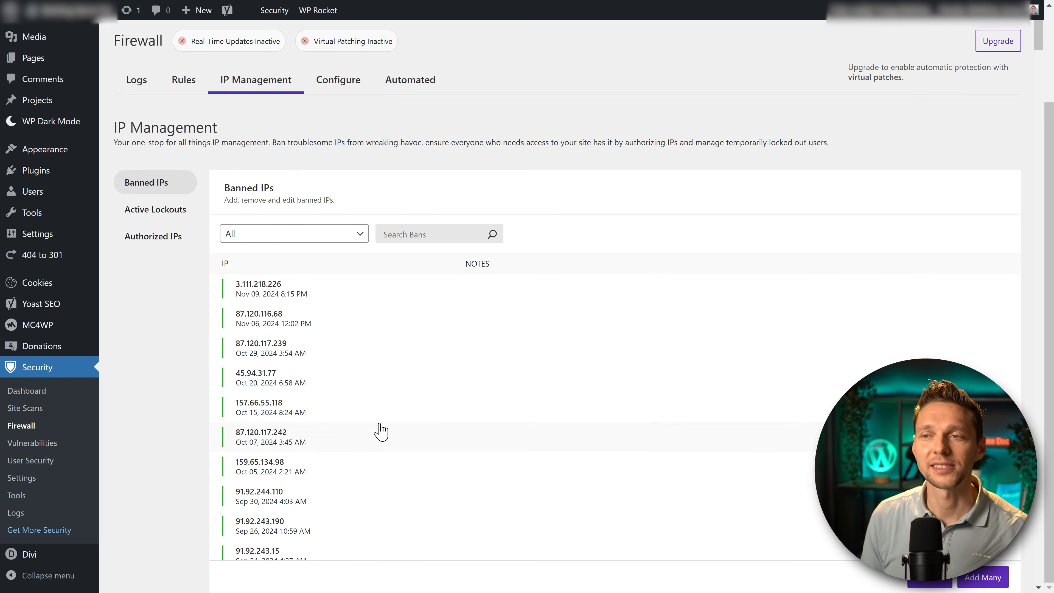
Step: Check banned IP 3.111.218.226's details and Active Lockouts, then view the Authorized IPs settings
middle_click(619, 258)
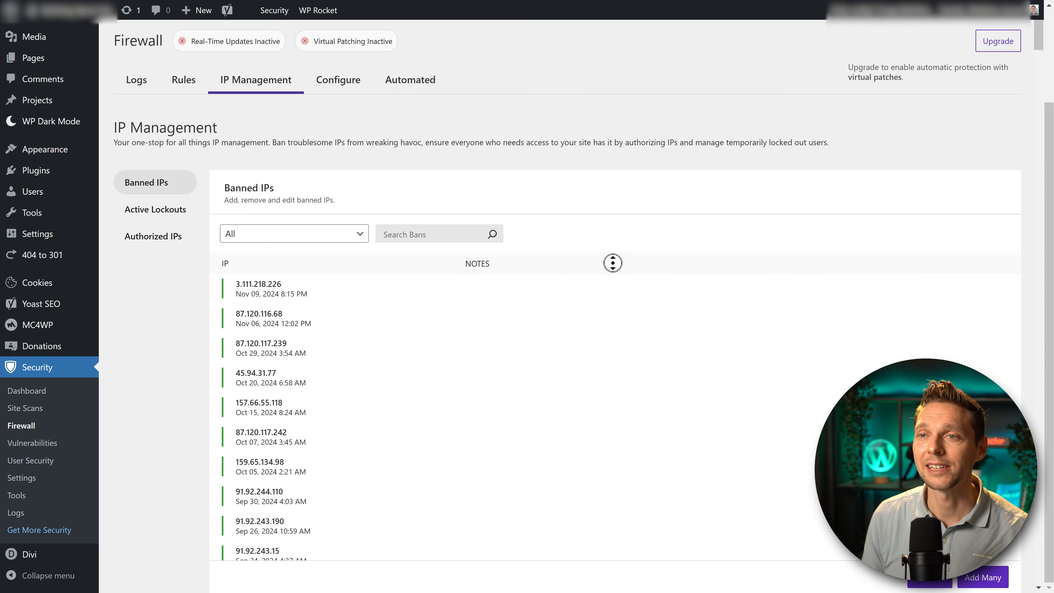
middle_click(600, 286)
click(381, 297)
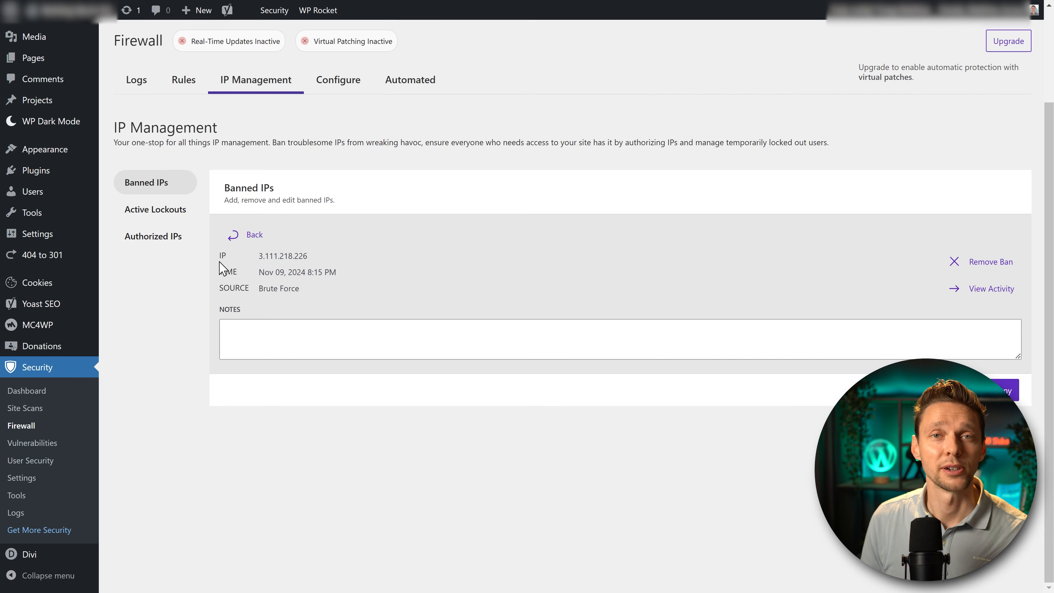
click(146, 210)
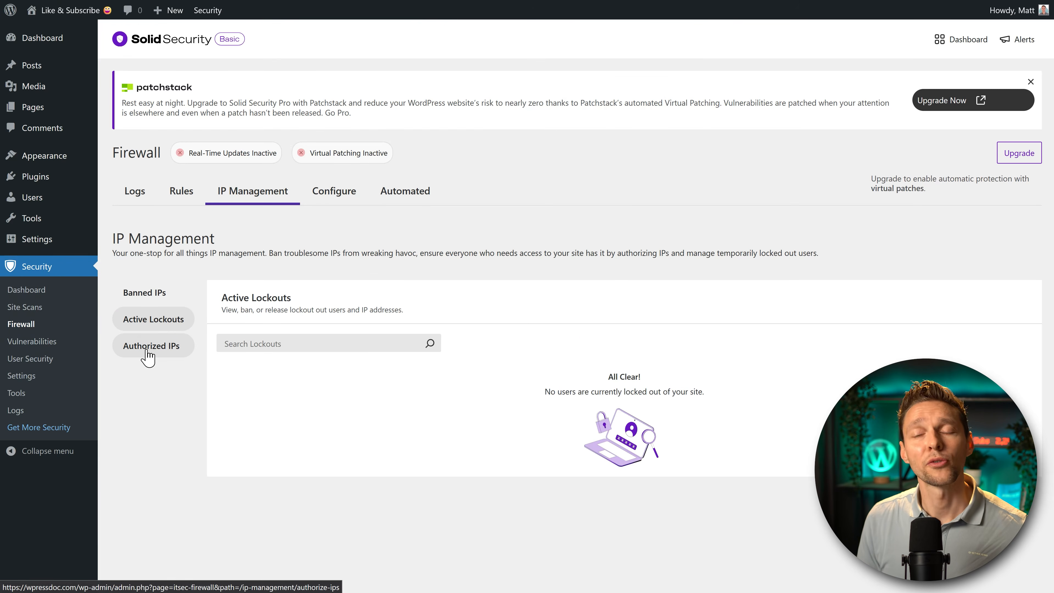
click(148, 349)
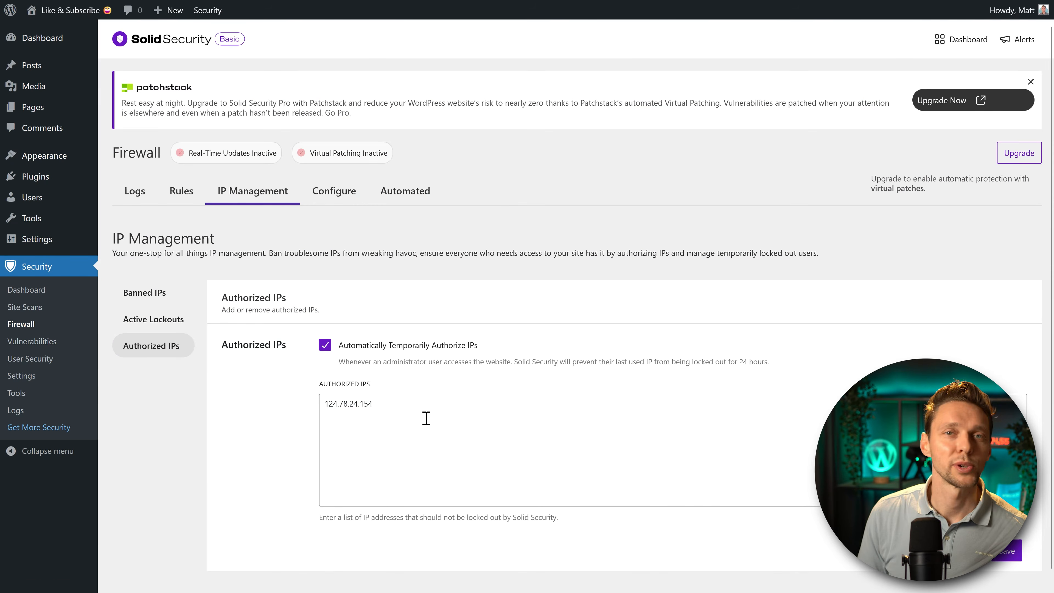
Step: Browse the firewall configuration: Ban Users, Firewall Rules Engine, Local and Network Brute Force settings
click(330, 199)
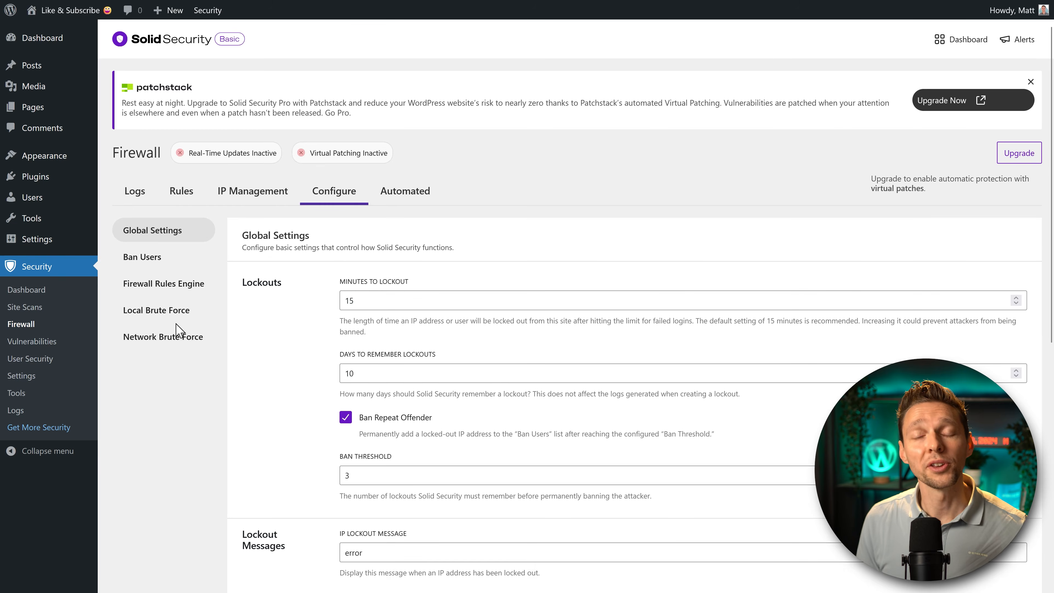
click(150, 264)
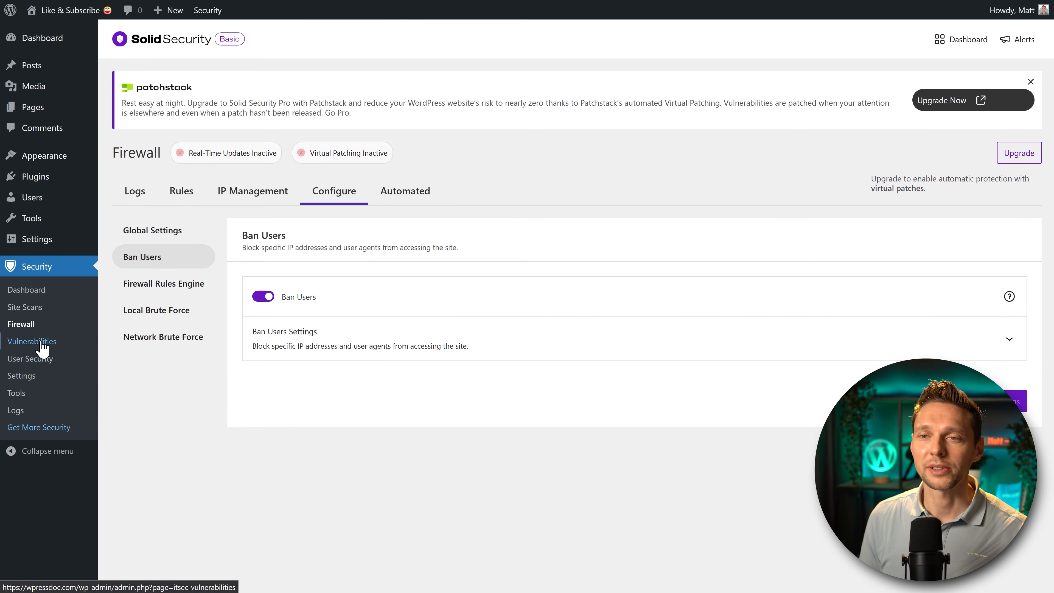
click(179, 289)
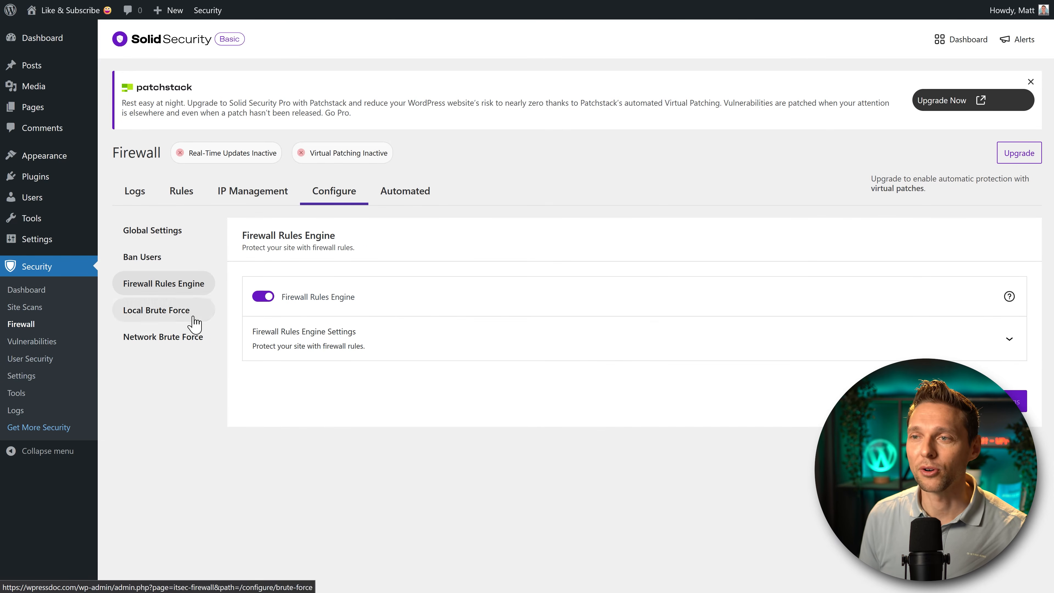
click(336, 352)
click(176, 314)
click(327, 345)
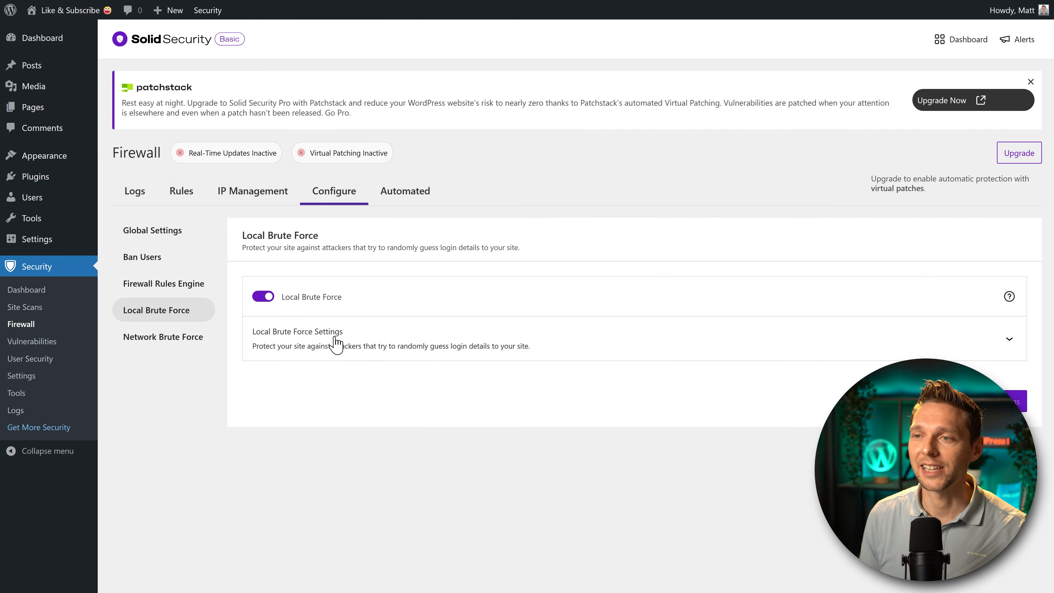
click(334, 338)
click(183, 339)
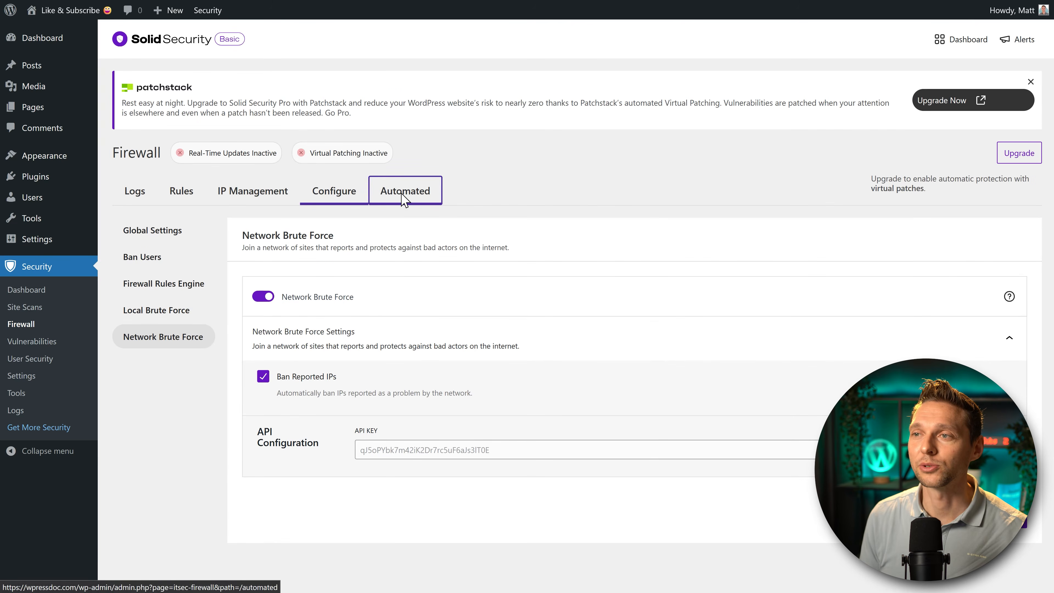
Step: View the Automated tab's Patchstack protection, which reports 0 patchable vulnerabilities
click(405, 190)
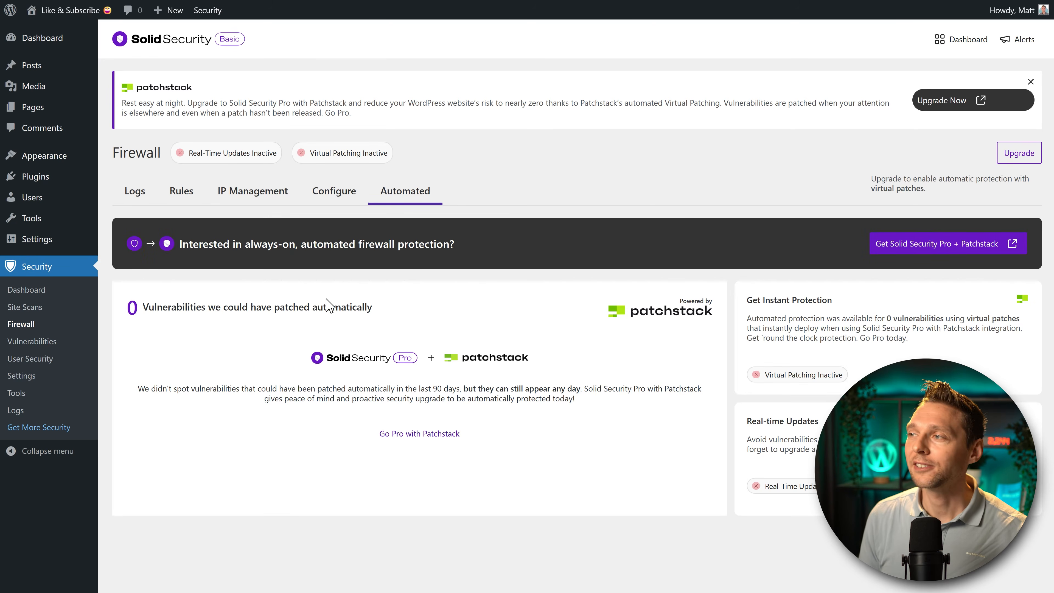
drag(348, 239, 416, 244)
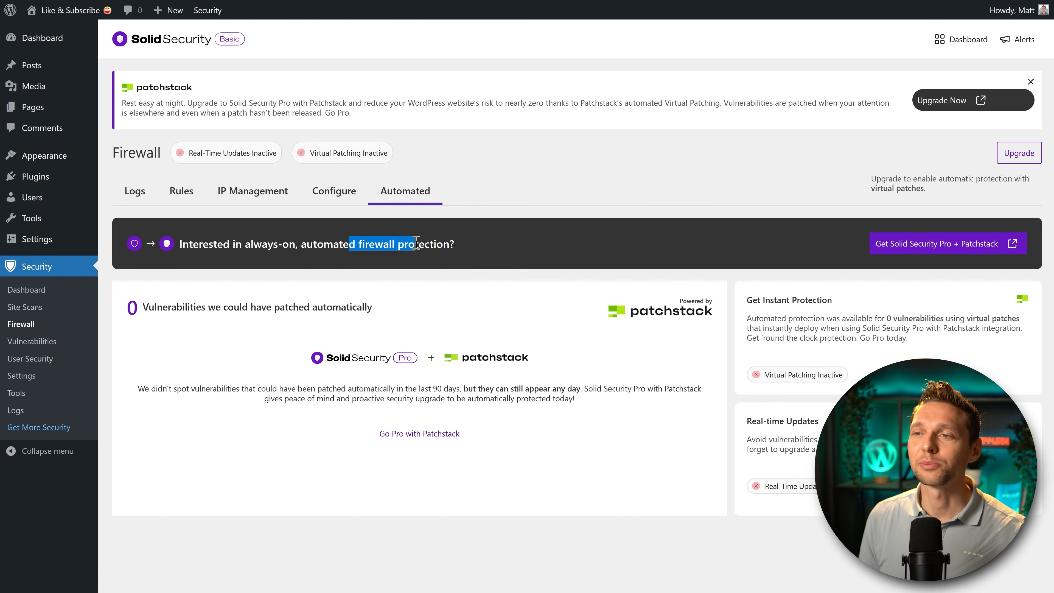
click(417, 247)
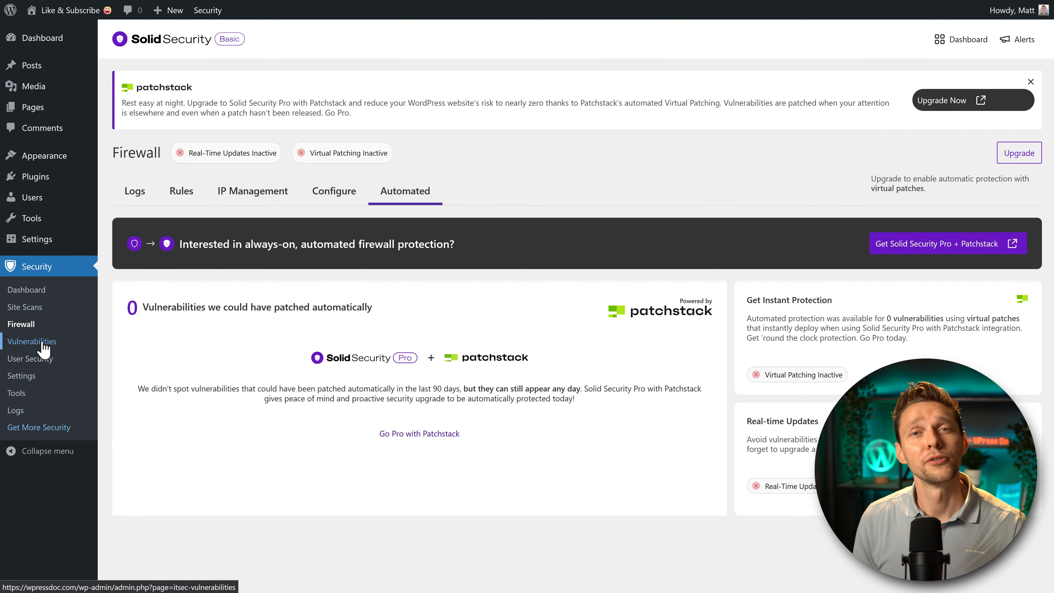
Step: Review the Vulnerabilities report, then the User Security list showing the administrator with 2FA disabled
click(43, 348)
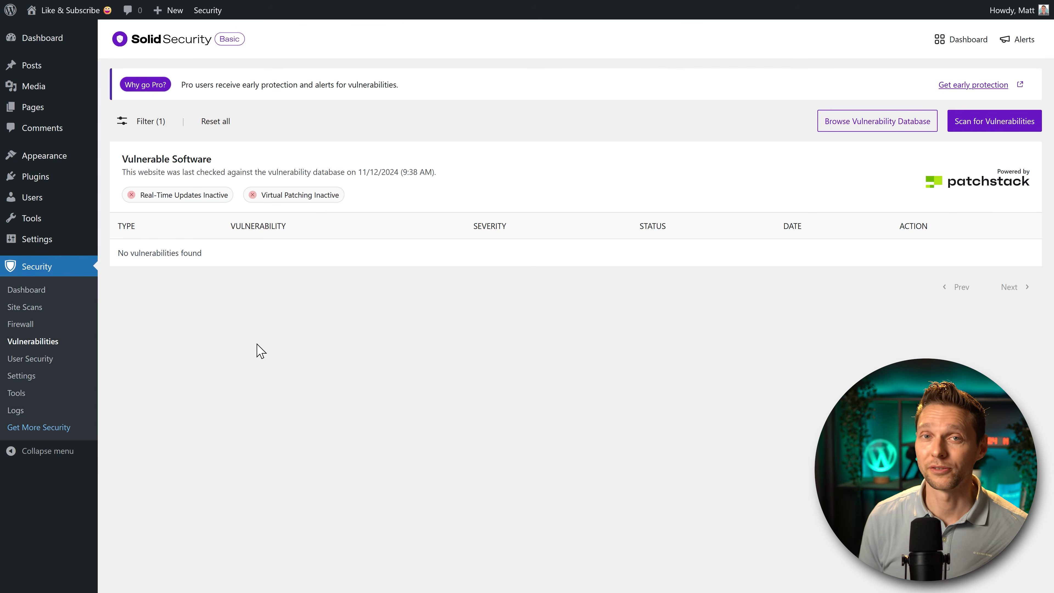
click(40, 358)
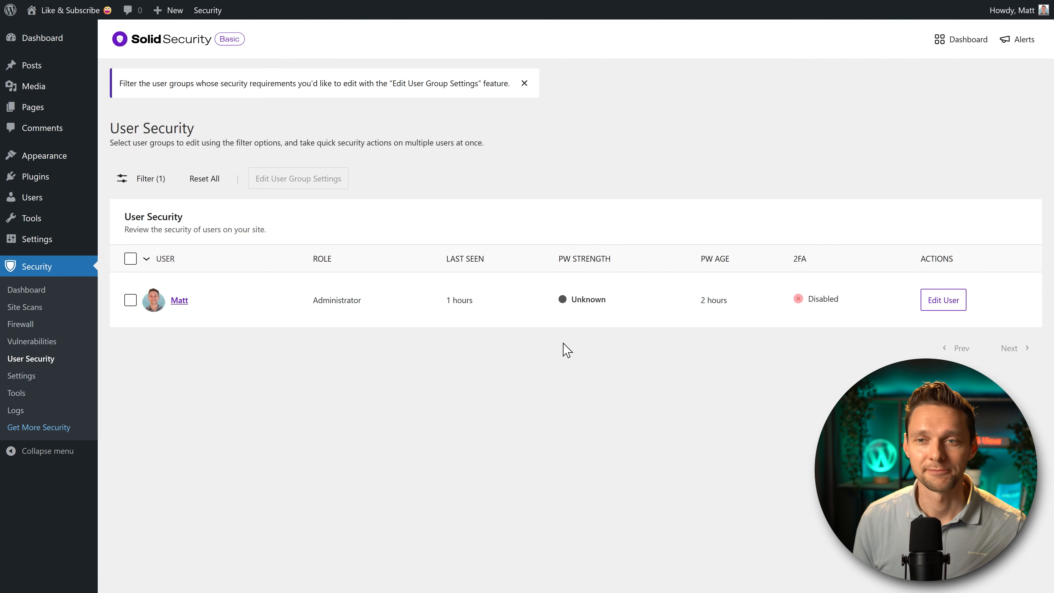
Step: Go through Settings to Security > Tools and run Identify Server IPs to find the server's IP
click(23, 376)
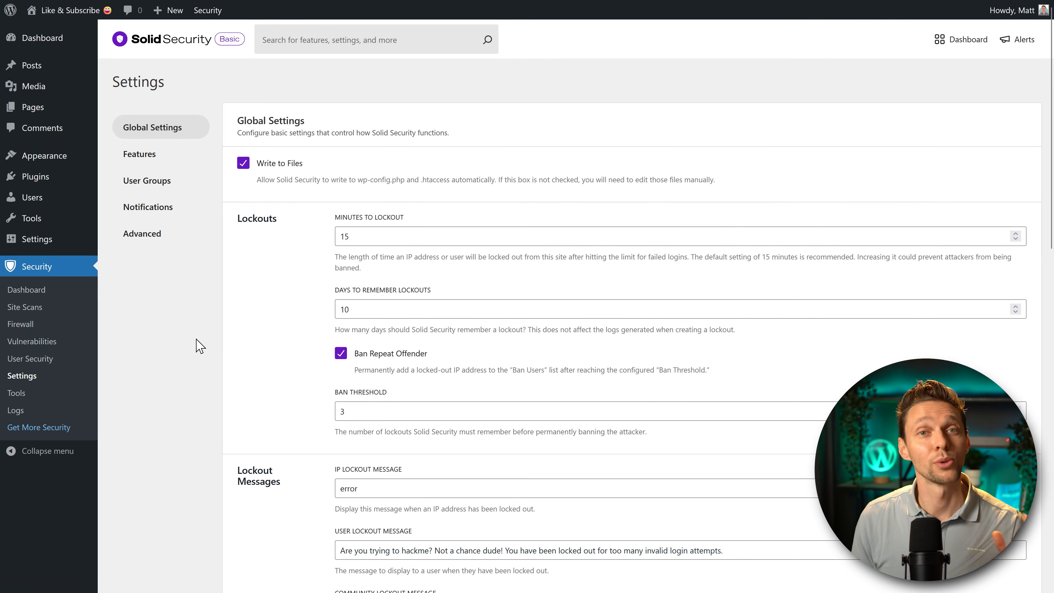
click(16, 394)
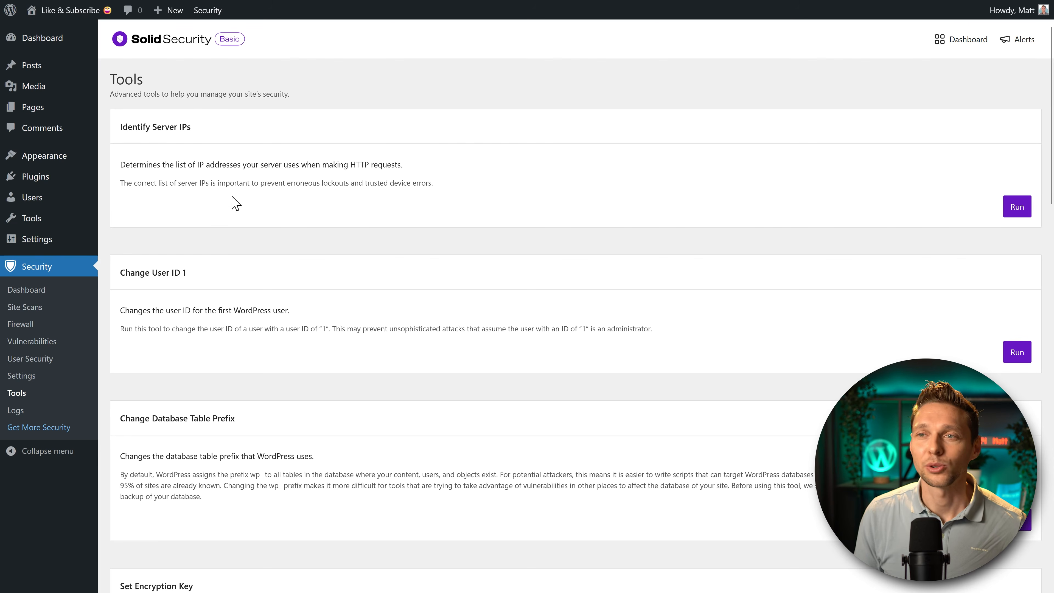
drag(225, 183, 438, 193)
click(441, 215)
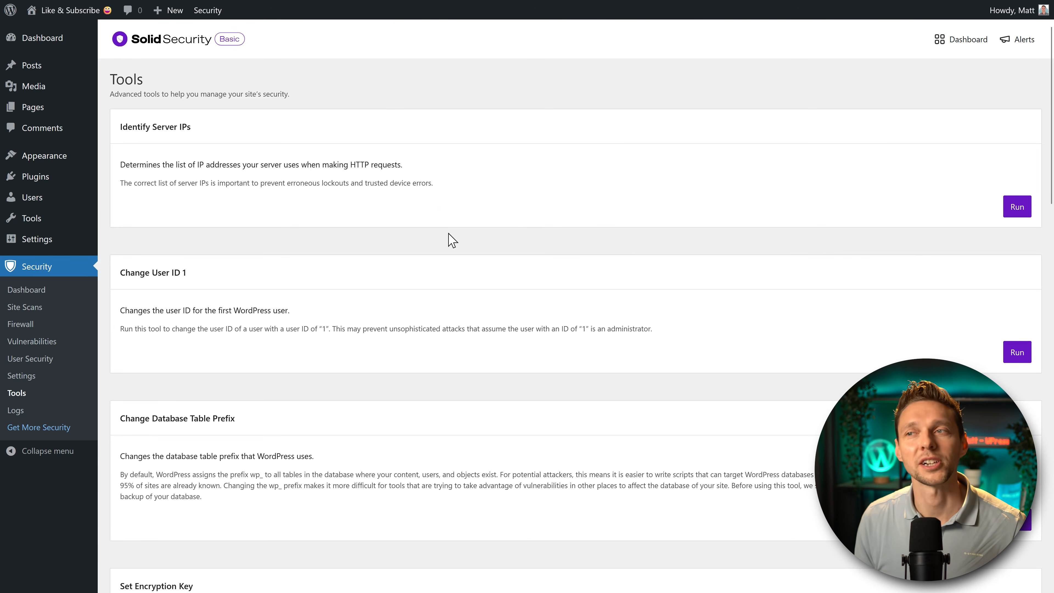
click(1016, 207)
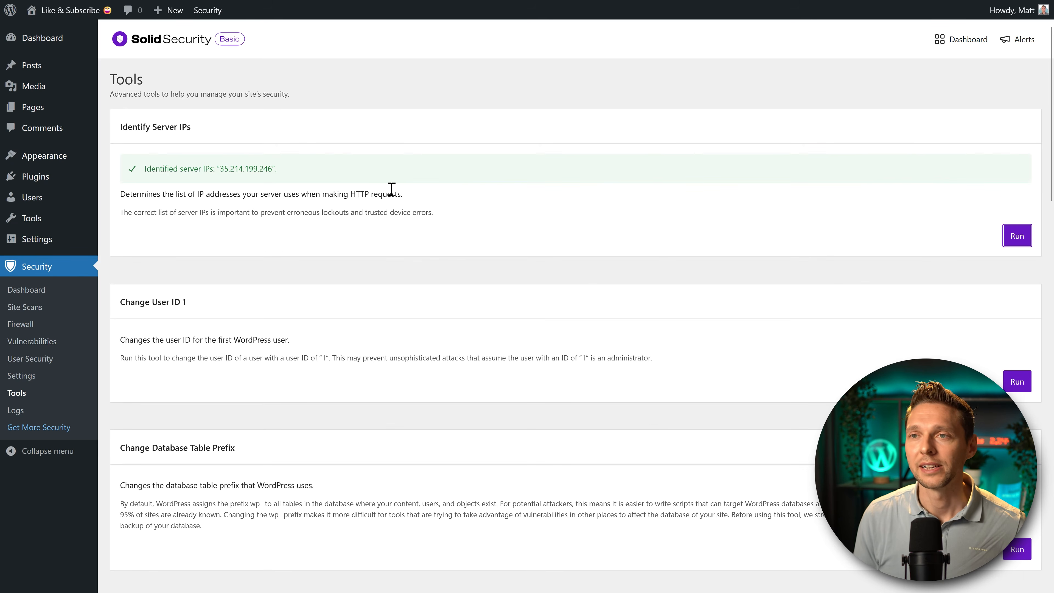
drag(277, 169, 215, 168)
click(251, 202)
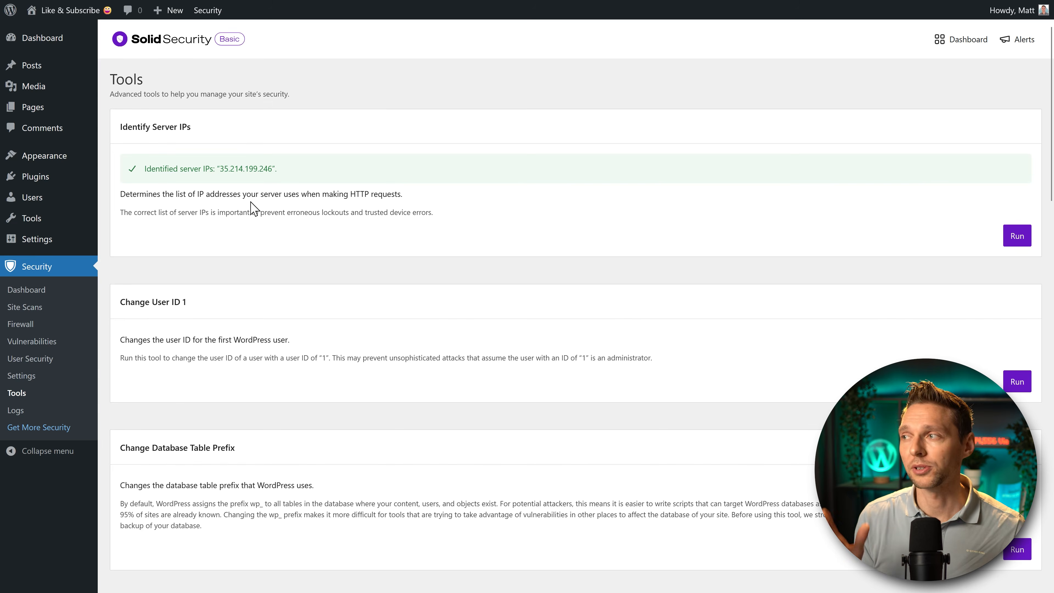
middle_click(285, 240)
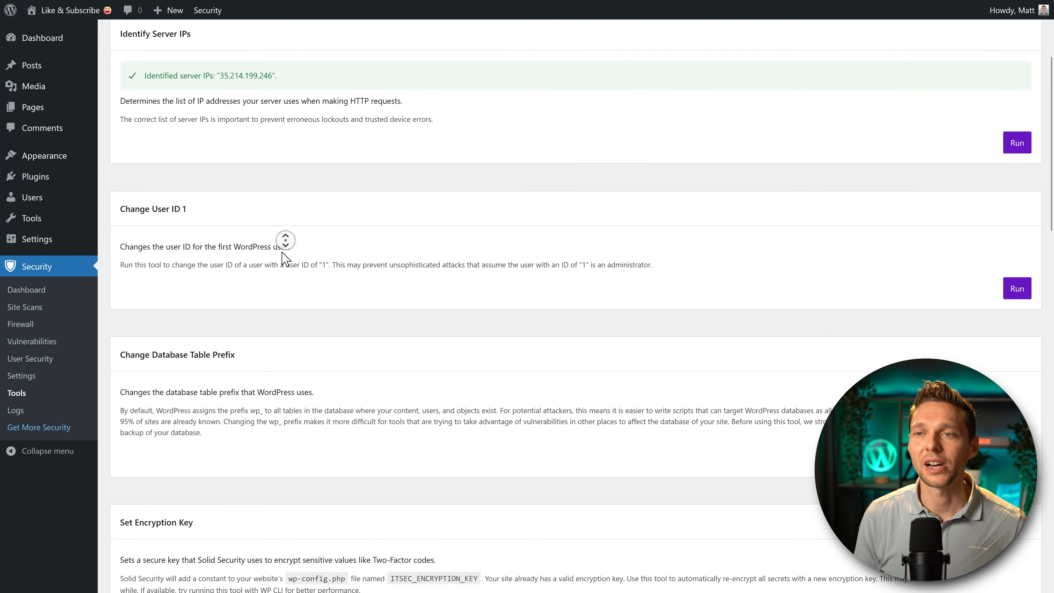
middle_click(282, 252)
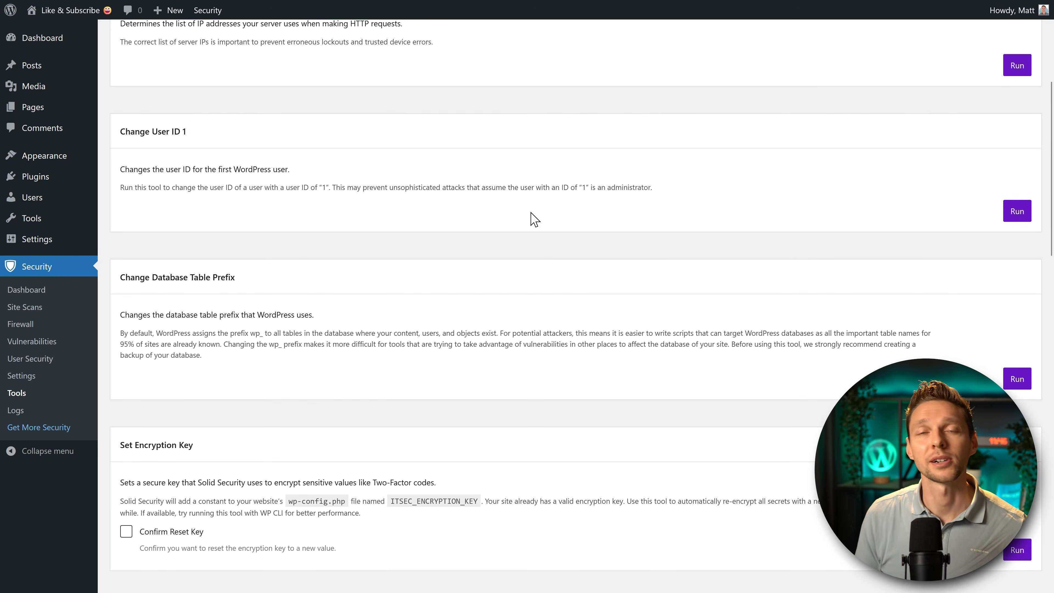
Step: Run Change User ID 1, getting "Updated user ID.", and note the default wp_ table prefix
click(1015, 213)
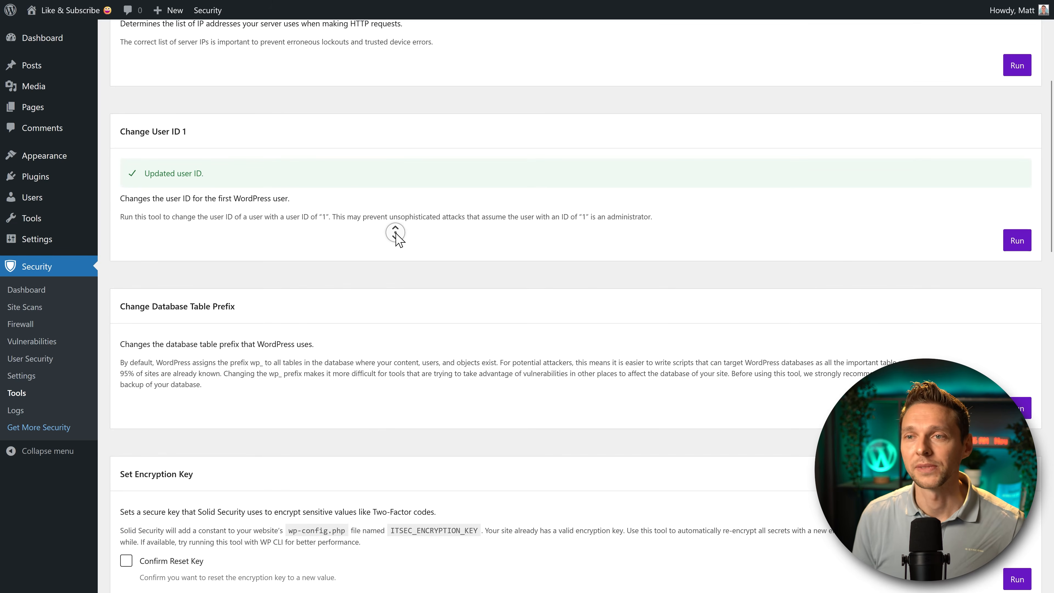
scroll(398, 238, down, 3)
drag(405, 172, 119, 172)
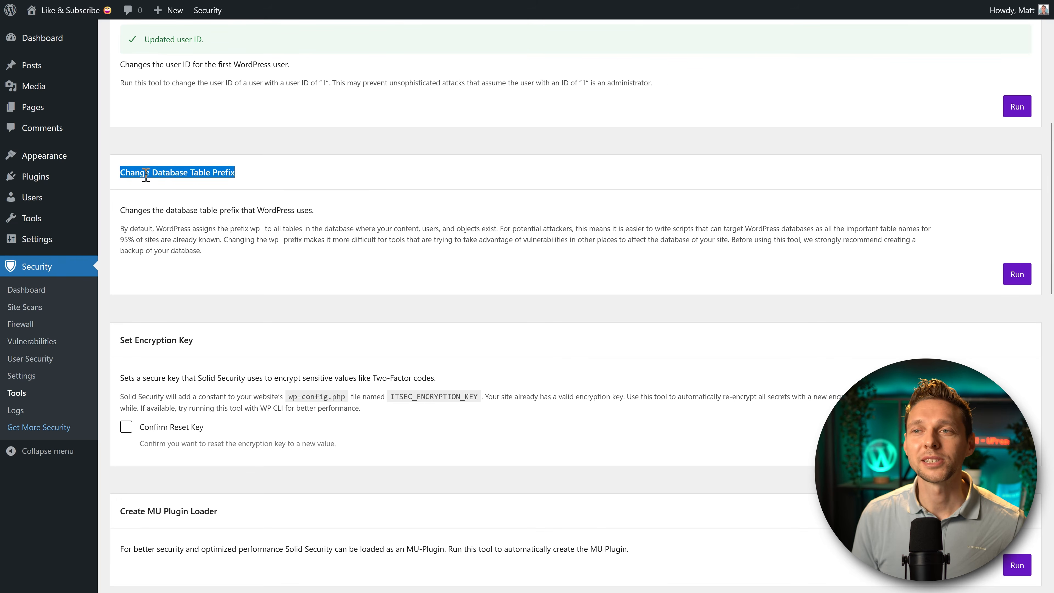
click(255, 177)
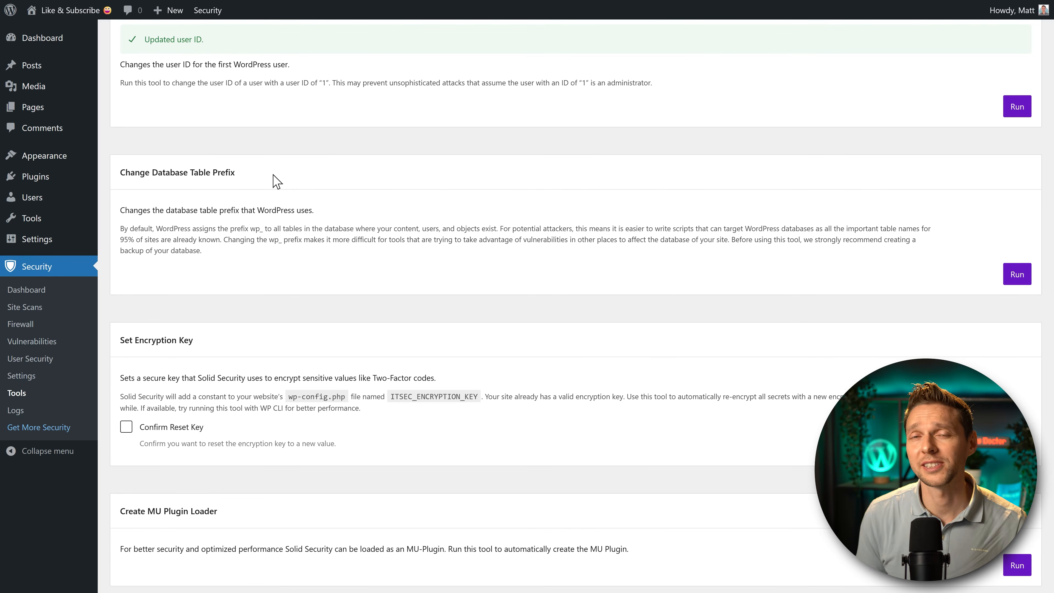
double_click(256, 228)
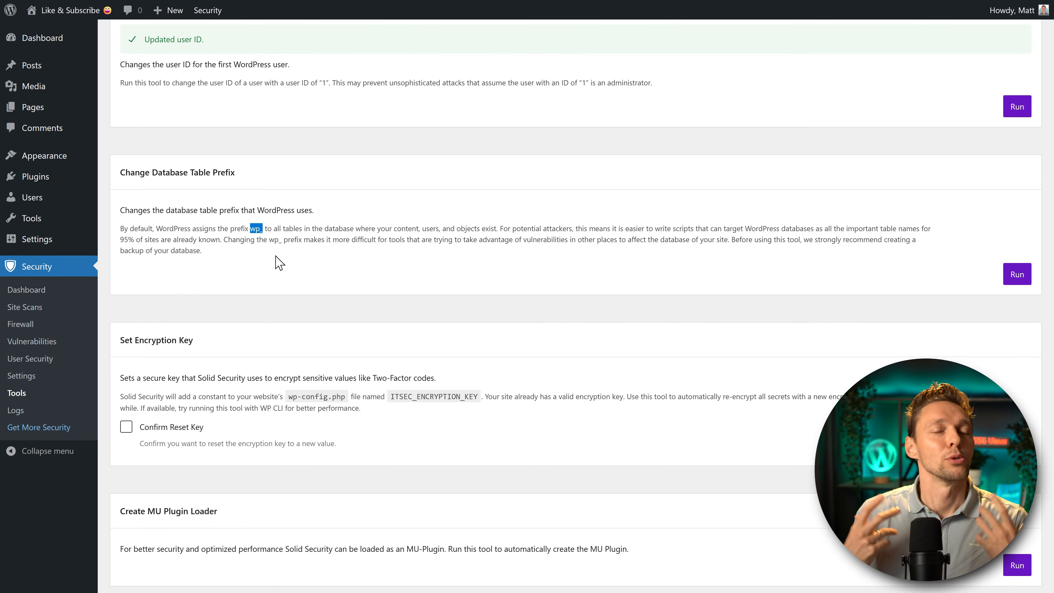
click(317, 263)
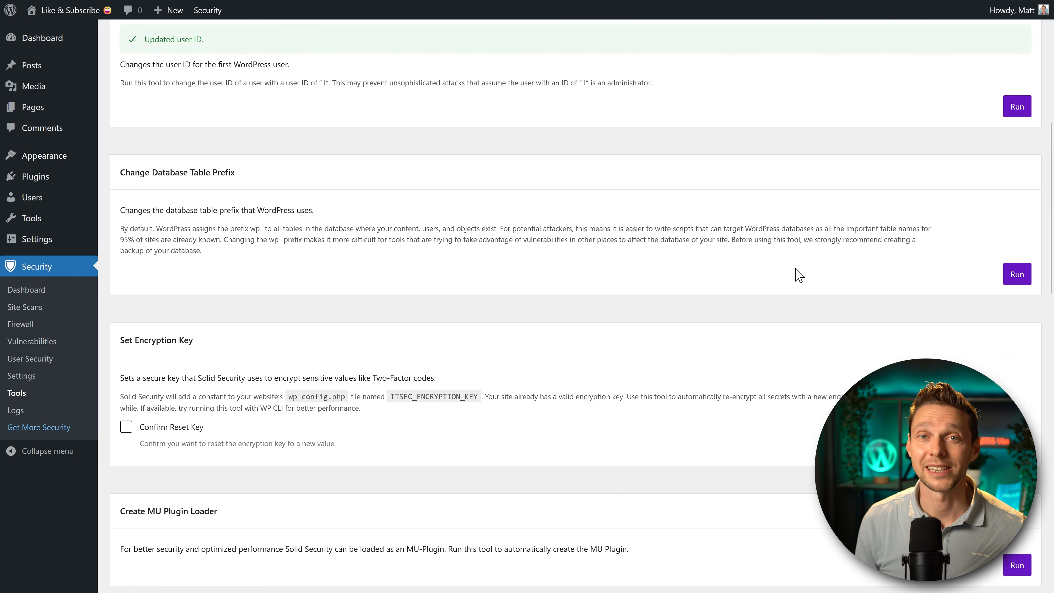
Step: Scroll past Set Encryption Key and run Create MU Plugin Loader, confirming "Created MU-Plugin loader."
middle_click(784, 261)
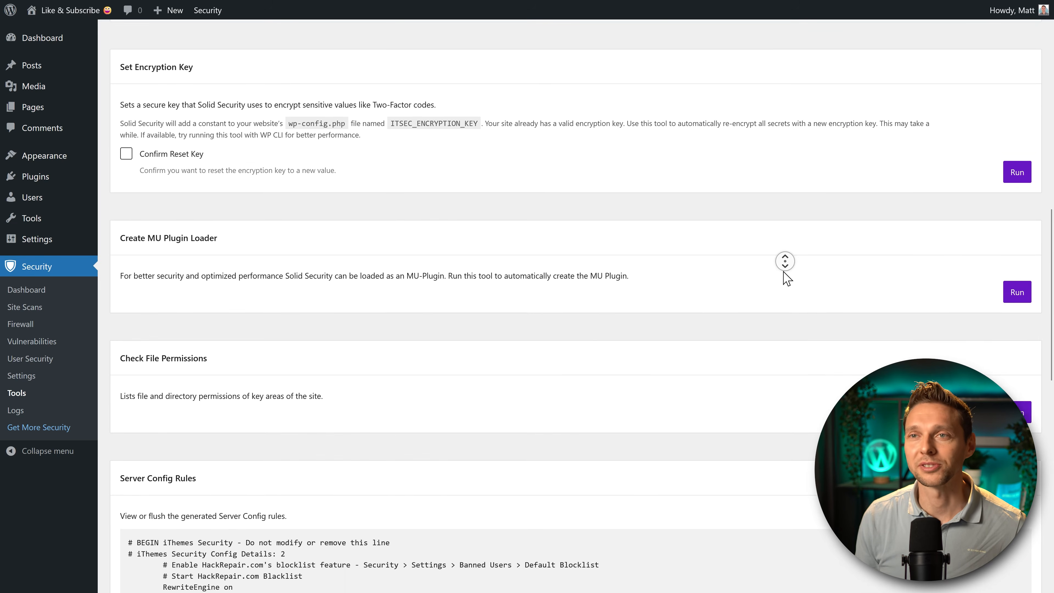
middle_click(783, 272)
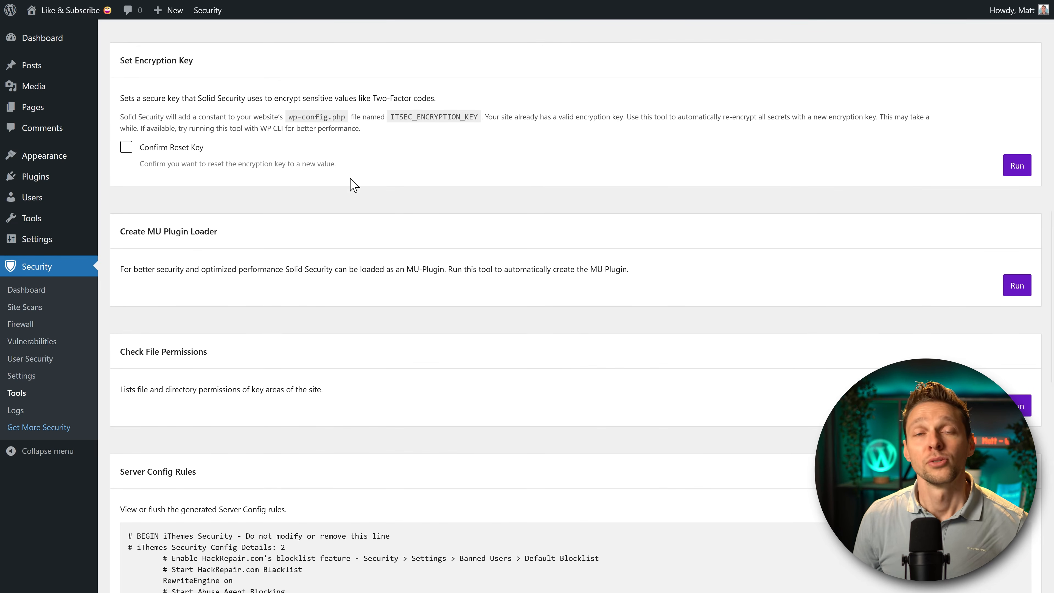
double_click(127, 61)
click(155, 66)
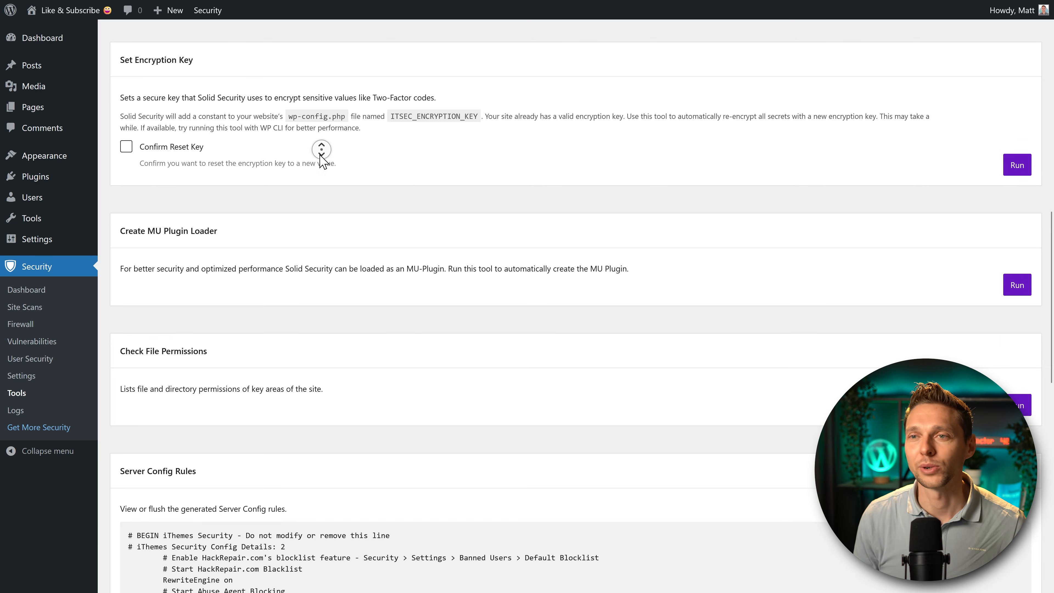
scroll(320, 149, down, 2)
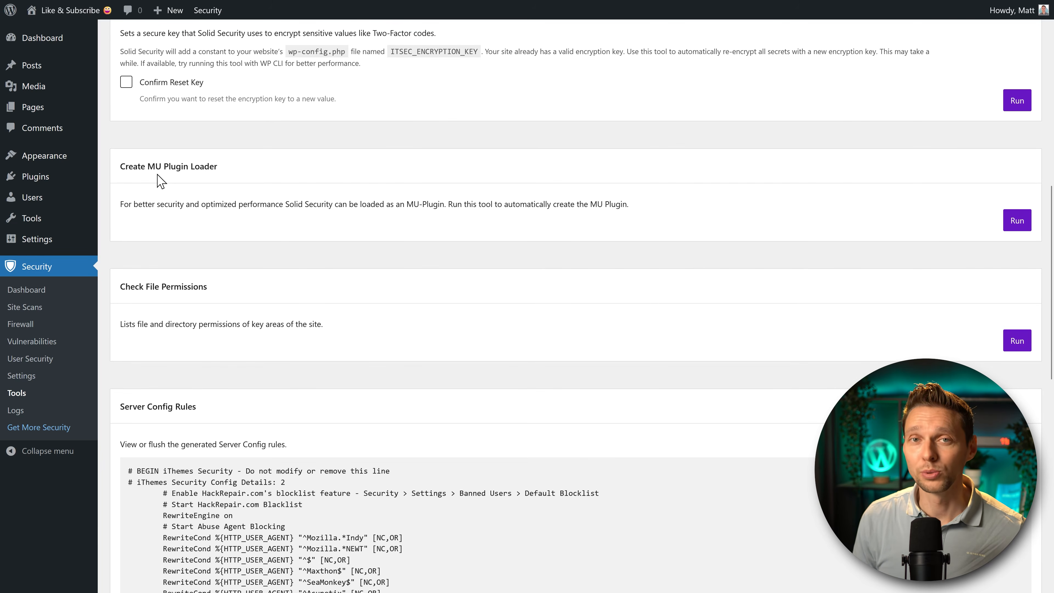
click(1013, 220)
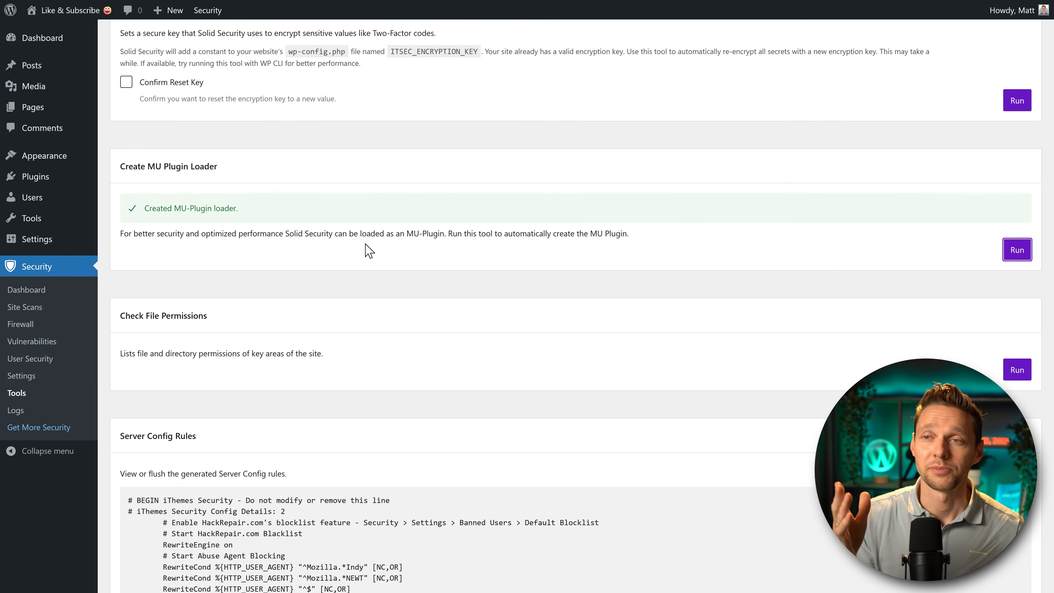
scroll(364, 247, down, 4)
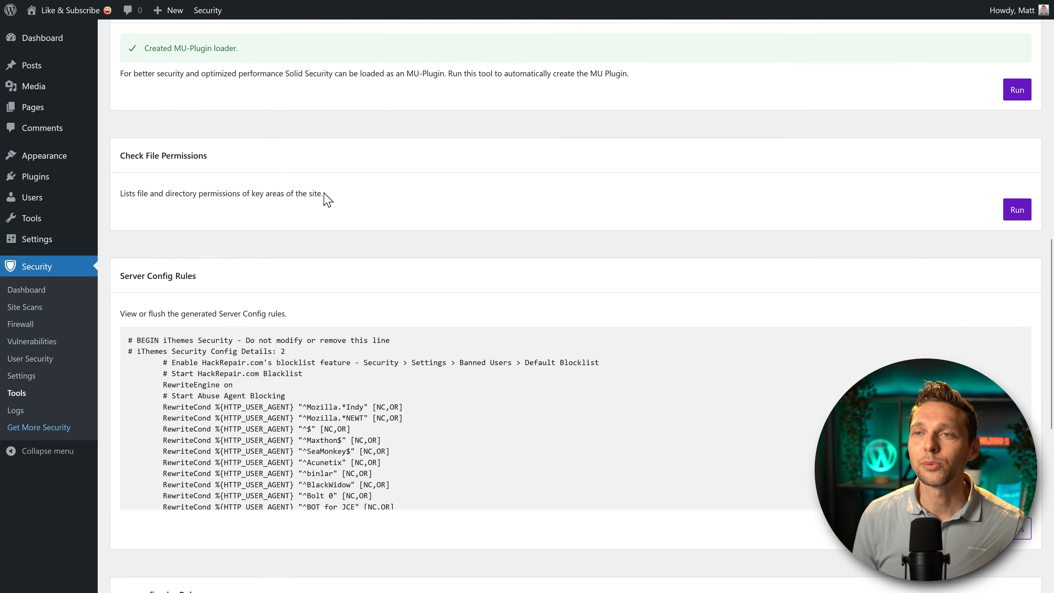
click(1014, 213)
middle_click(518, 166)
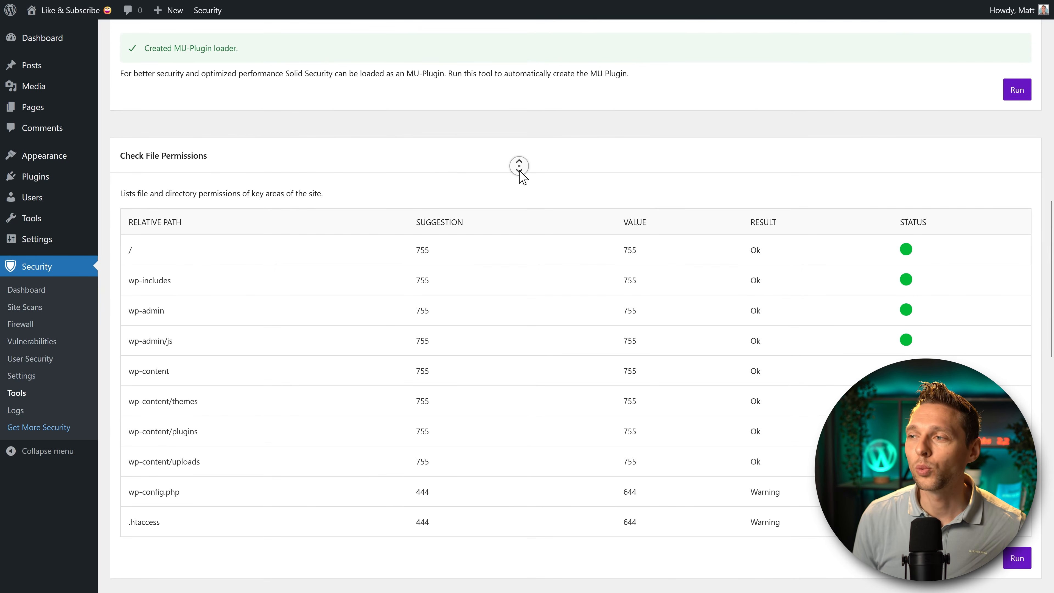
middle_click(519, 175)
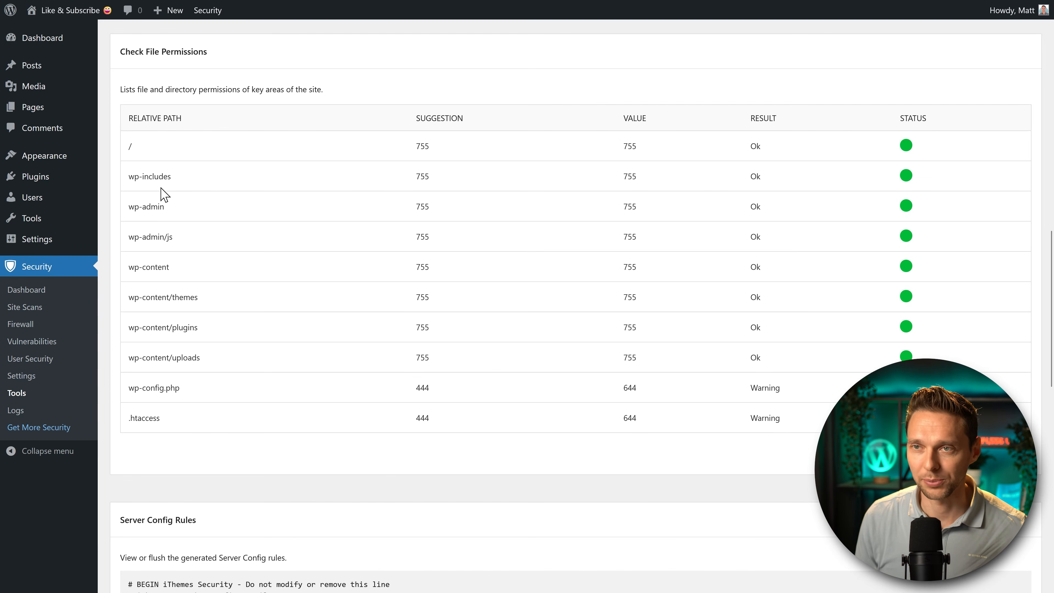
drag(134, 177, 172, 176)
click(141, 207)
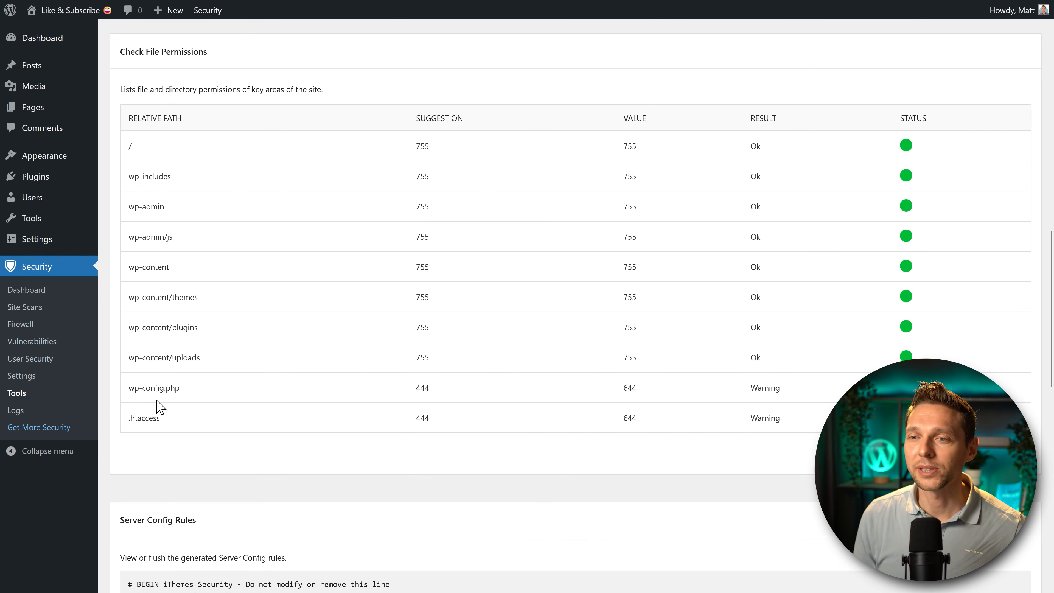
drag(198, 394, 124, 399)
click(175, 438)
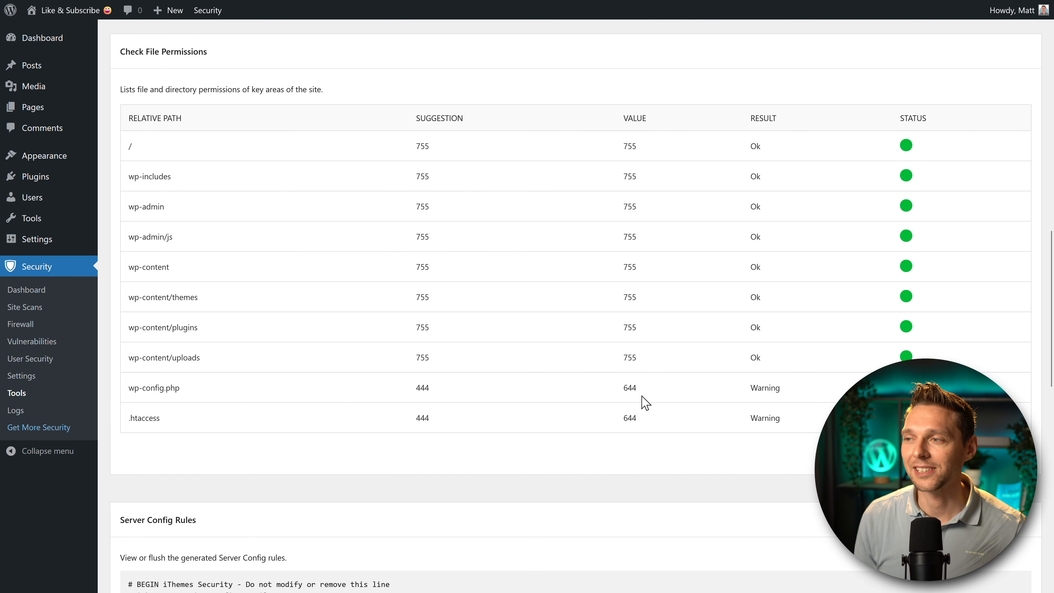
drag(609, 394, 641, 395)
click(654, 438)
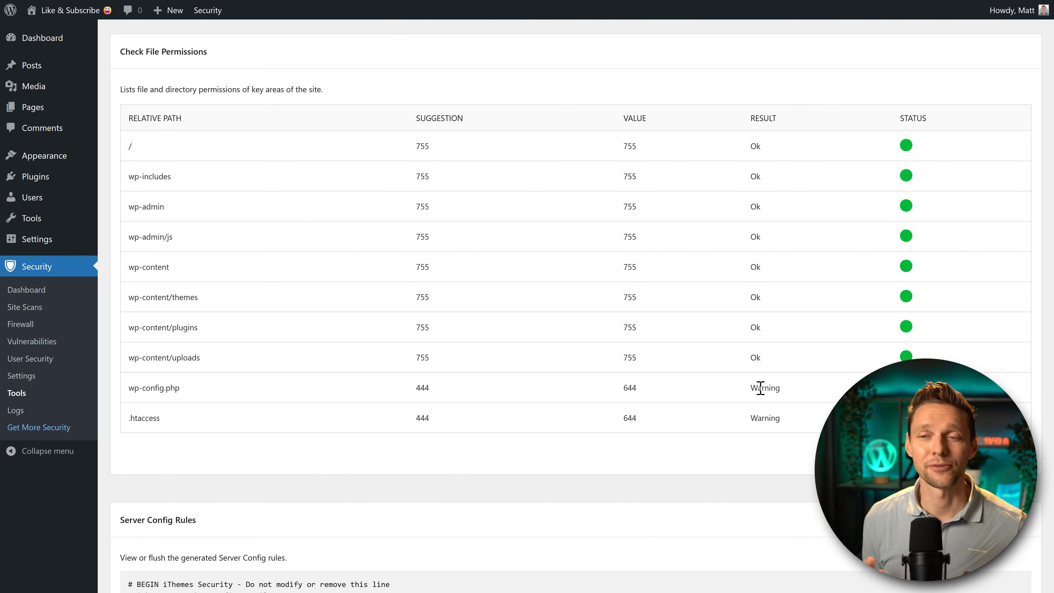
drag(181, 390, 118, 394)
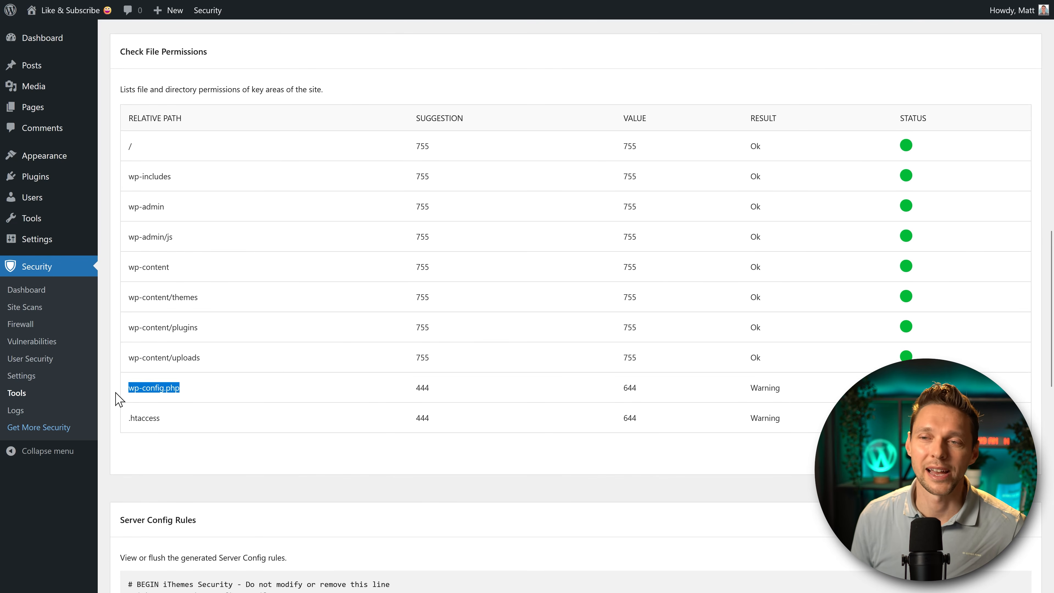
click(143, 411)
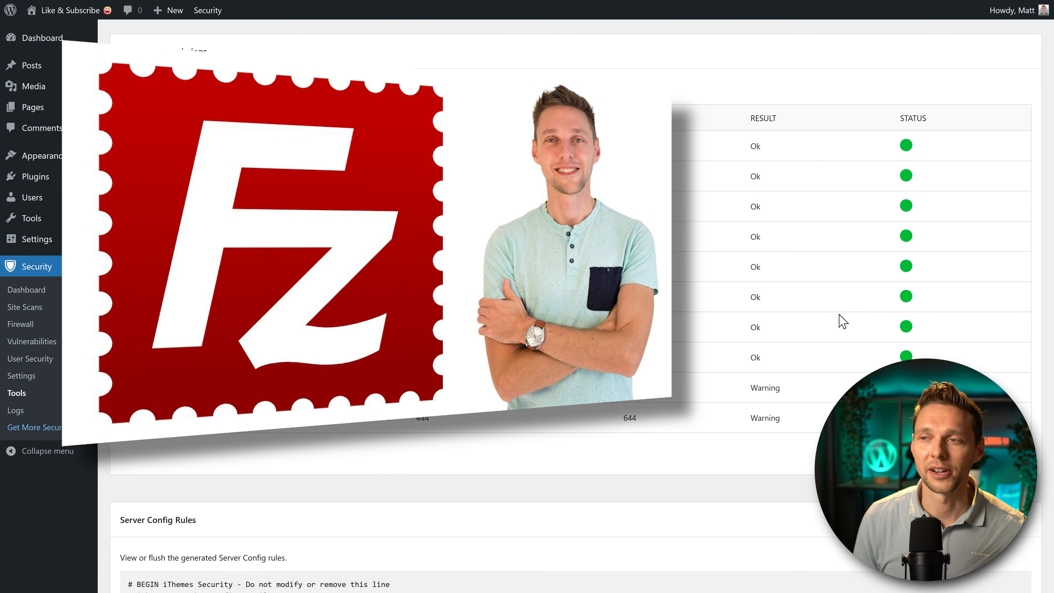
middle_click(661, 331)
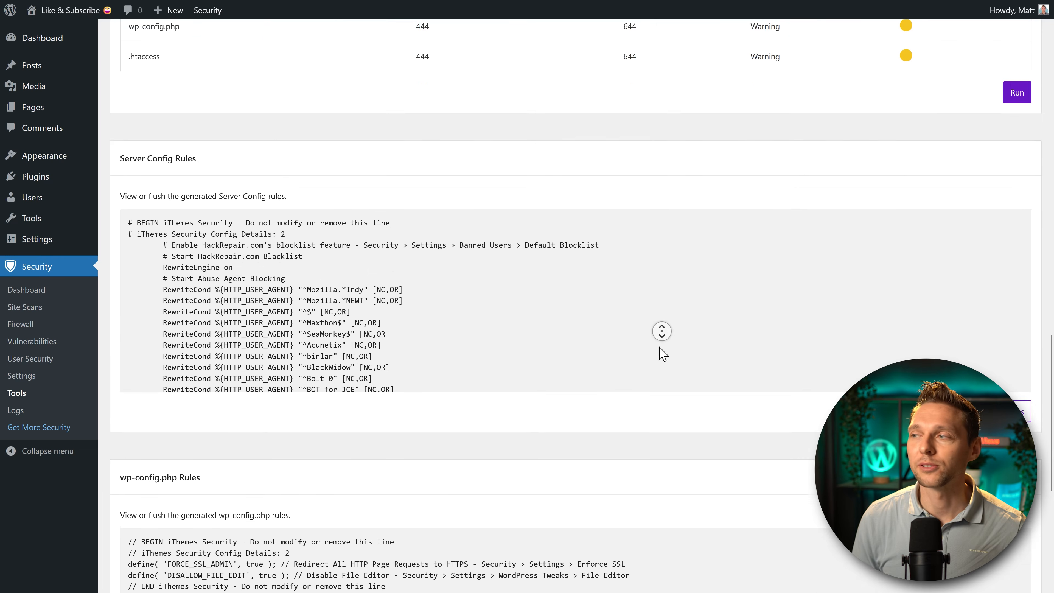
Step: Review the Server Config and wp-config.php rules, then open Security > Logs
middle_click(669, 331)
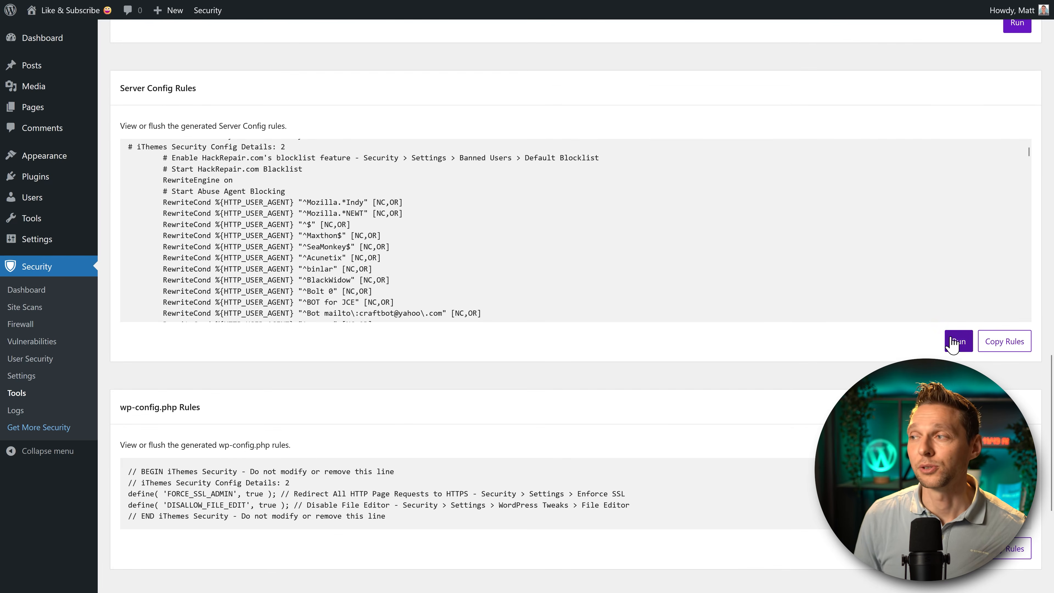
middle_click(623, 381)
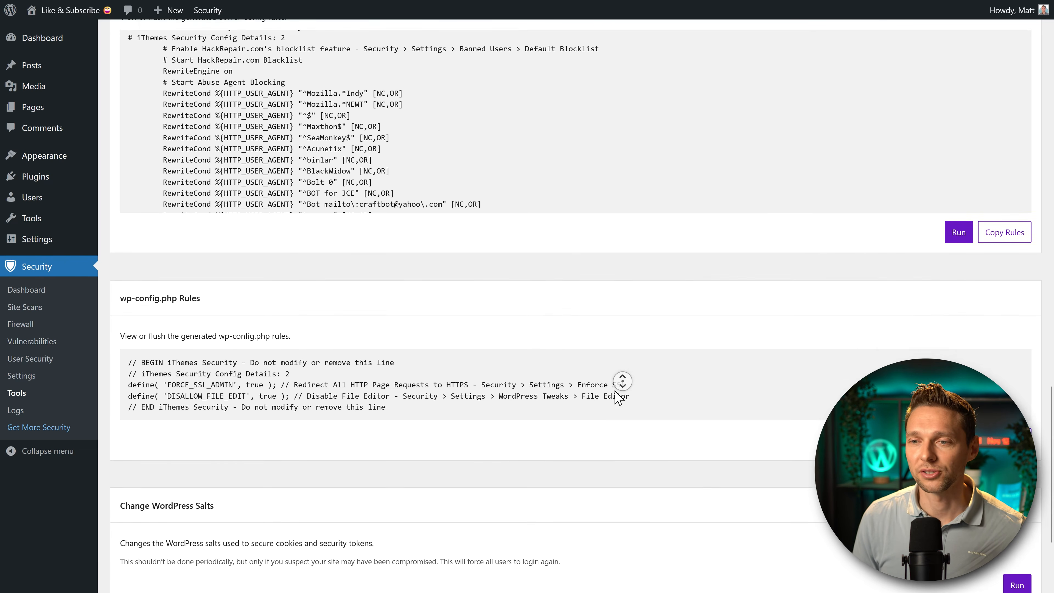
click(618, 395)
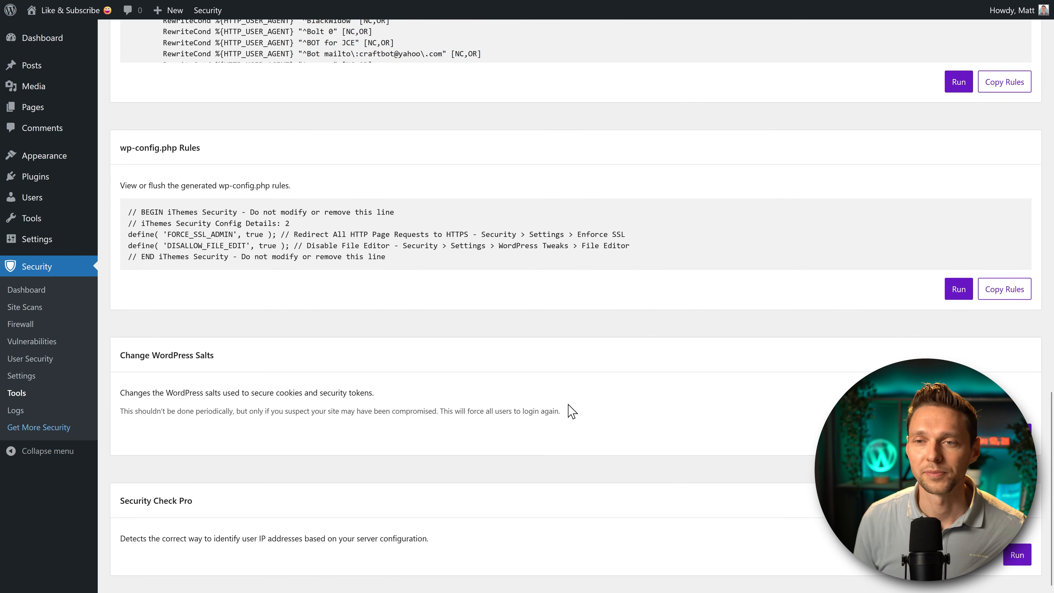
click(16, 412)
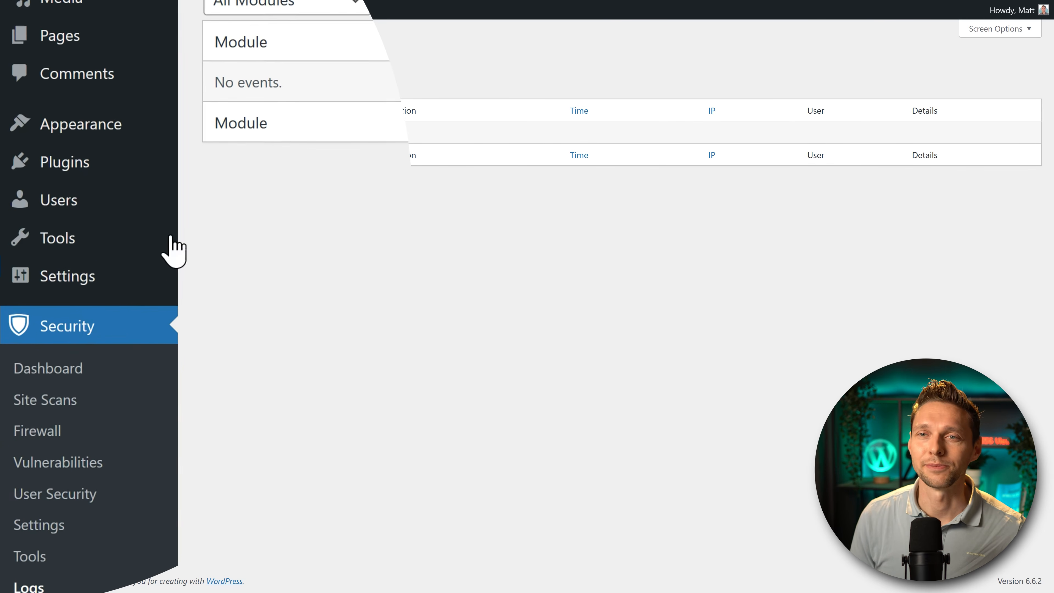
Step: In Users > Profile, enable Two-Factor Authentication under the Security section to reach Setup Two-Factor
mouse_move(52, 202)
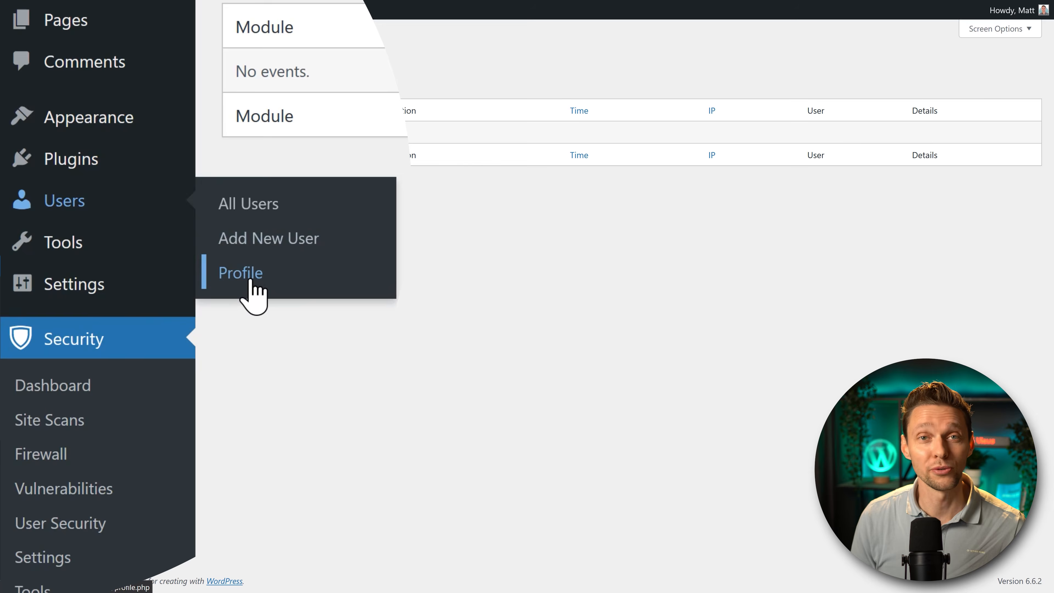
click(251, 282)
middle_click(584, 260)
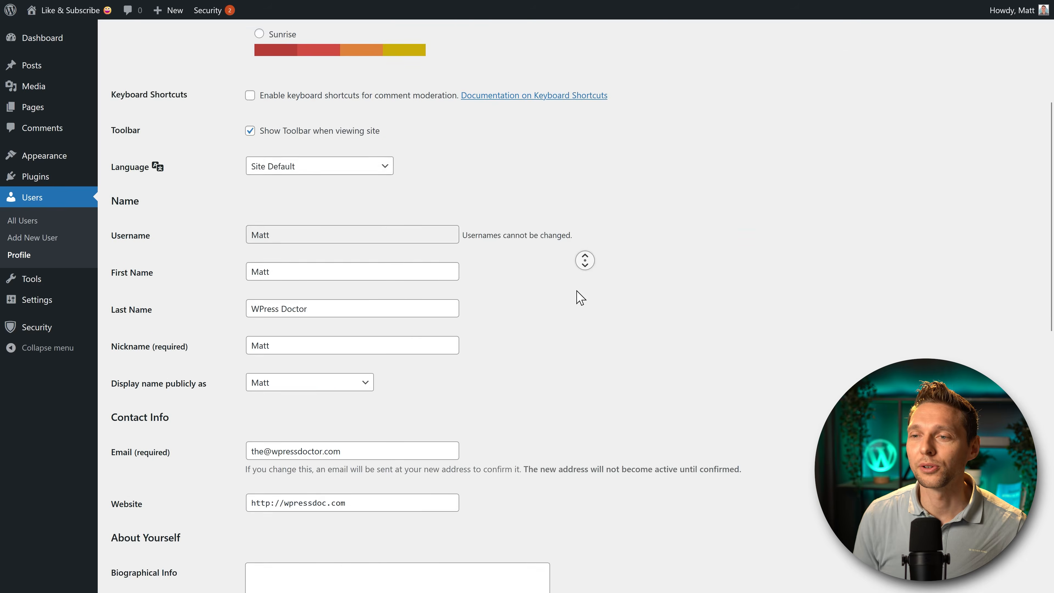
middle_click(577, 291)
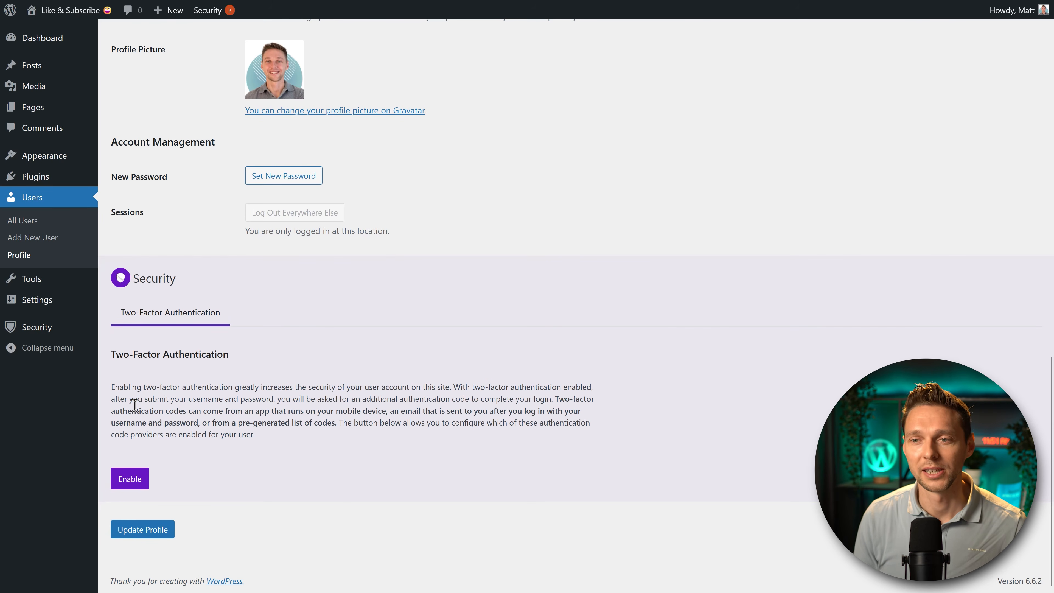
click(141, 480)
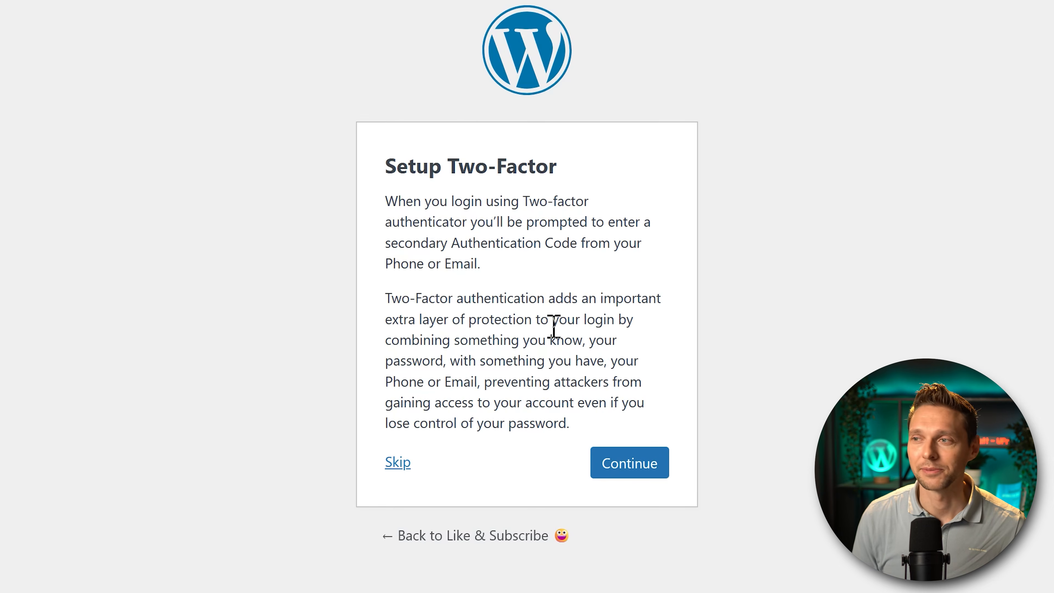
Step: Continue from the Setup Two-Factor intro to the Select Methods step
click(644, 465)
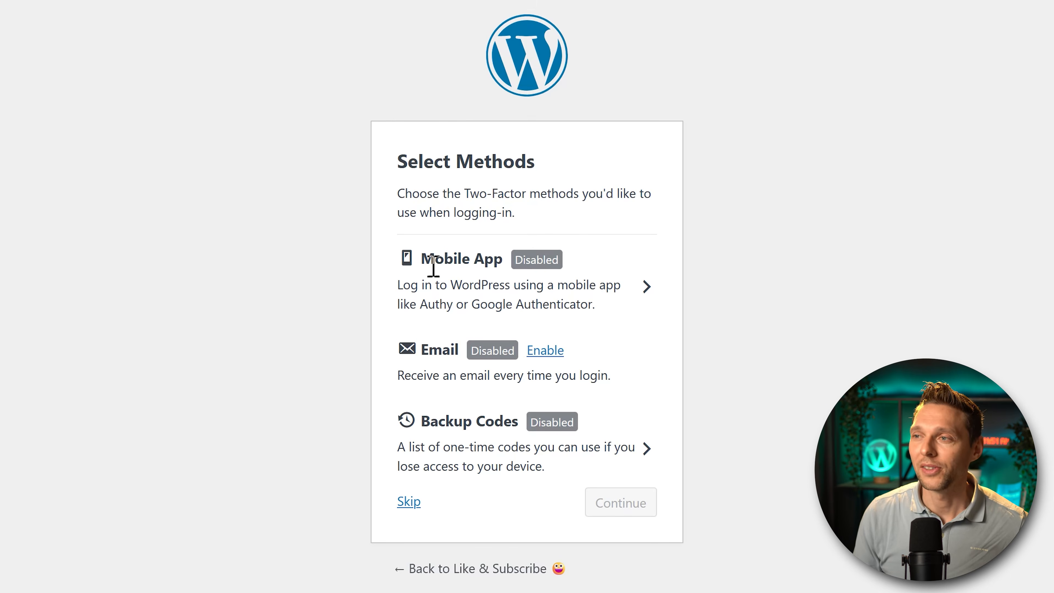
Step: Scan the Mobile App QR code and verify an authenticator code to enable Mobile App two-factor
click(648, 292)
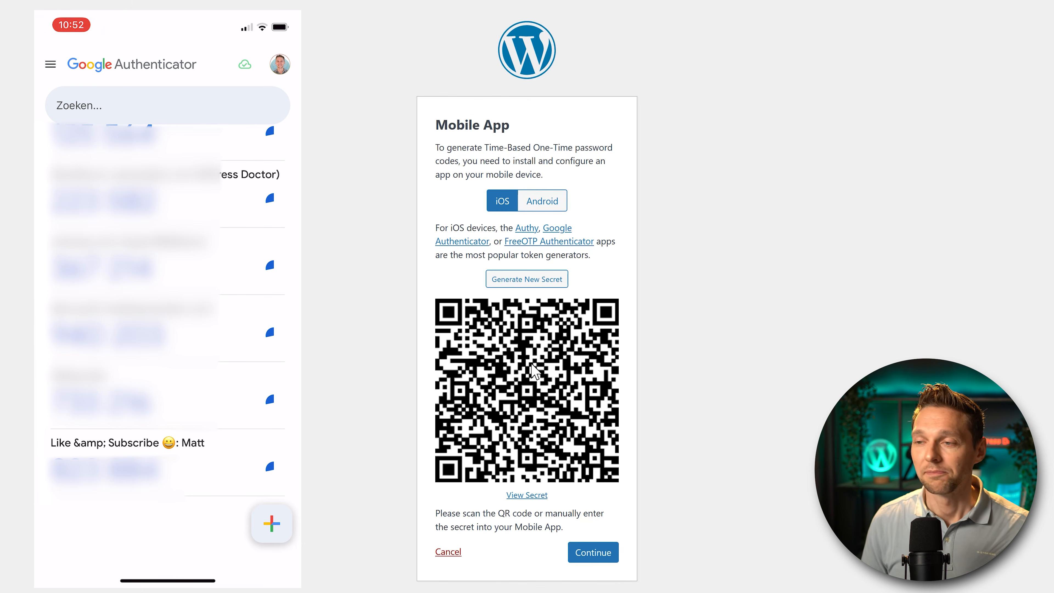
click(597, 554)
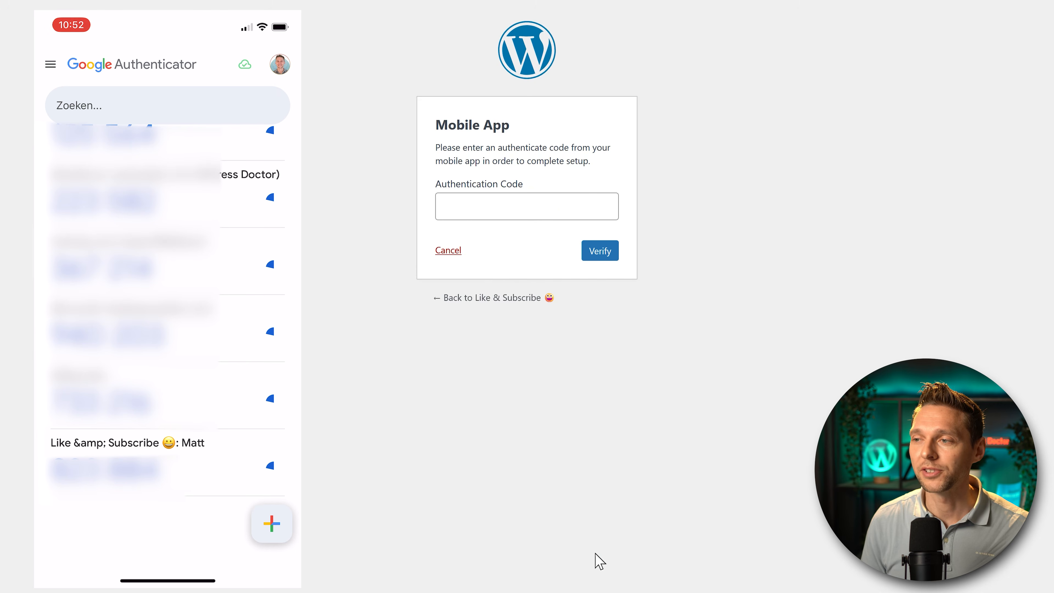
click(486, 203)
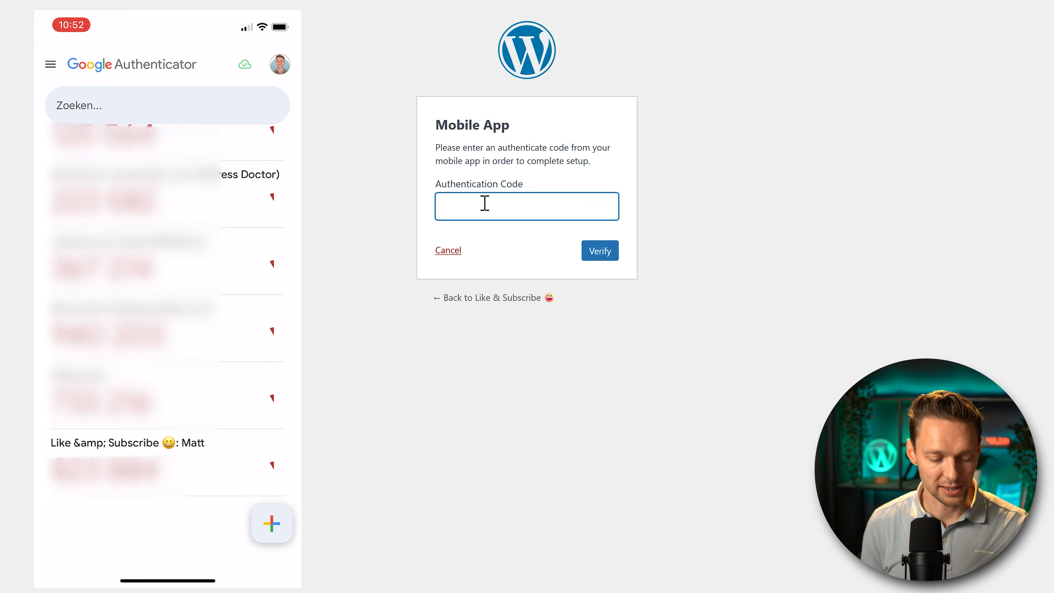
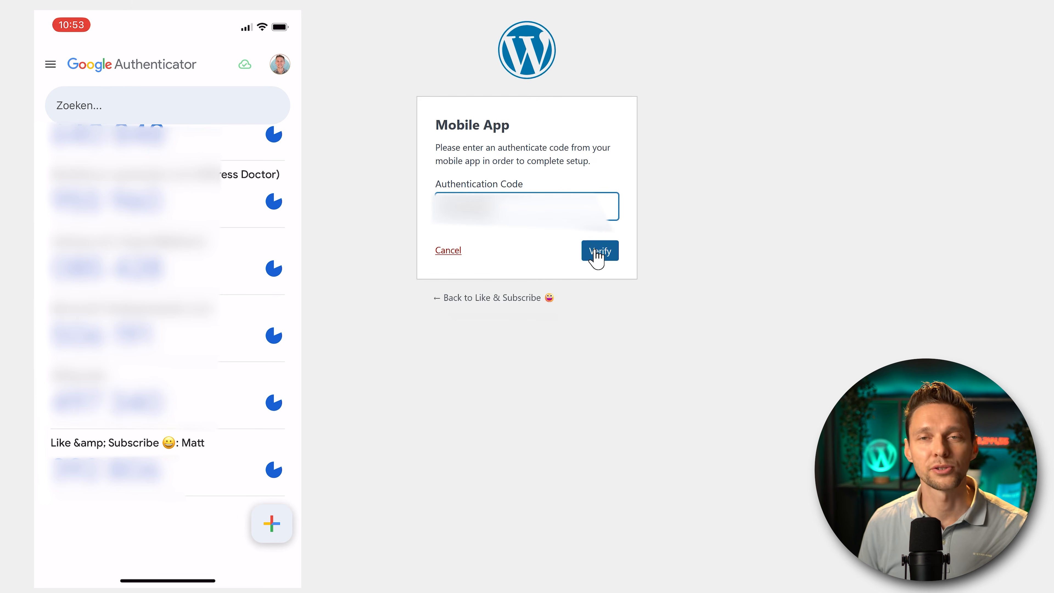
click(596, 251)
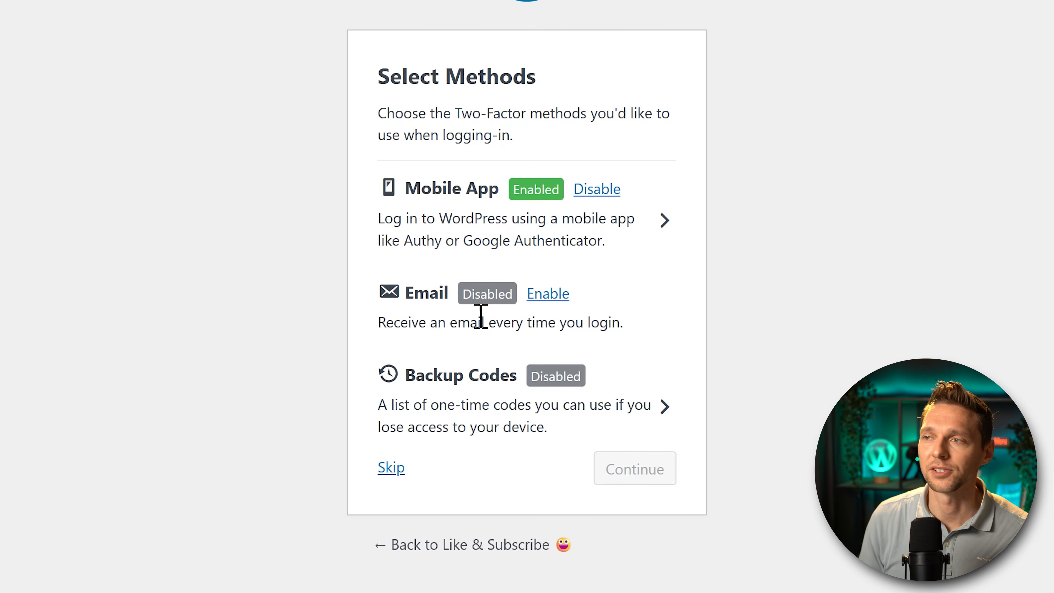
Step: Enable Email alongside Mobile App and complete the two-factor setup
click(548, 299)
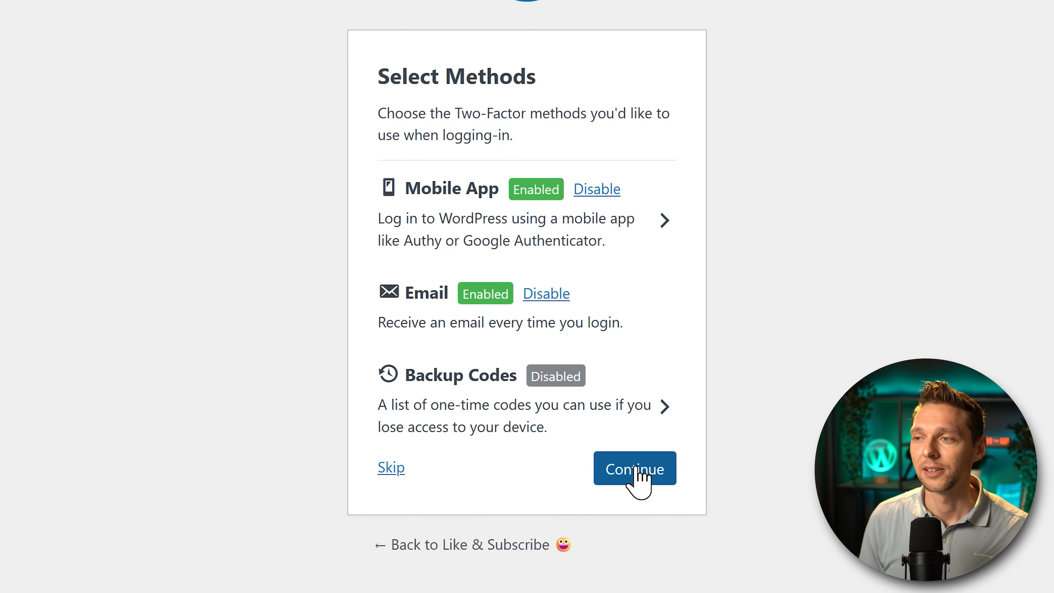
click(625, 471)
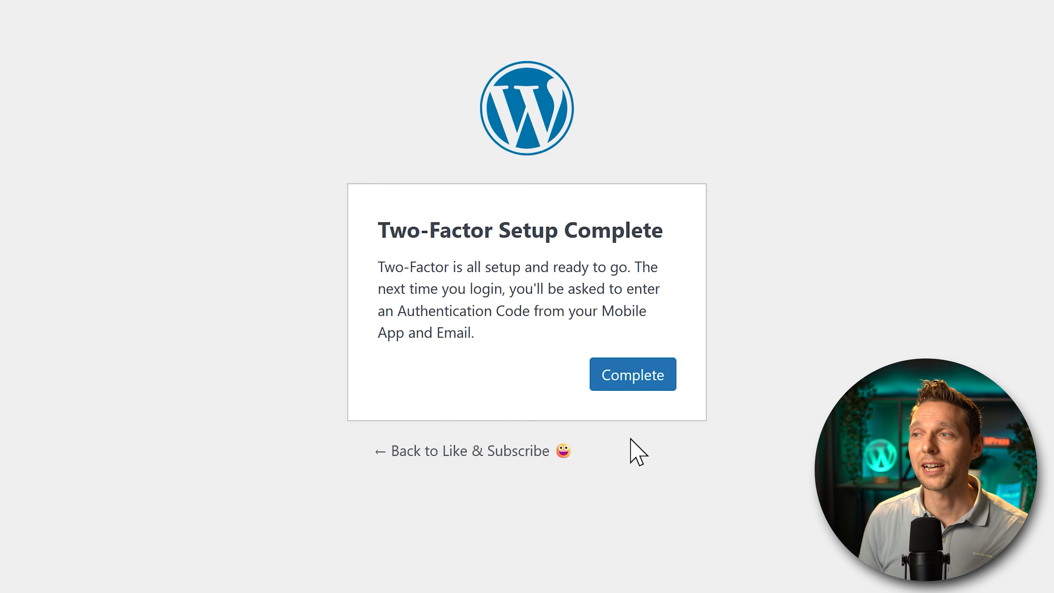
click(635, 381)
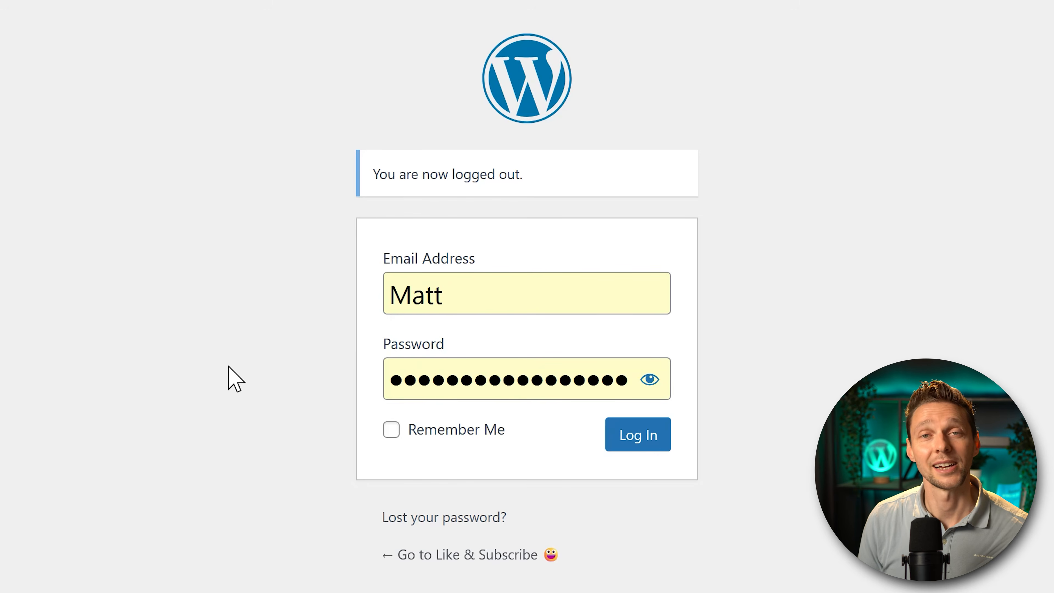
Step: Sign back in and submit the authenticator app's code to pass the two-factor login
click(653, 434)
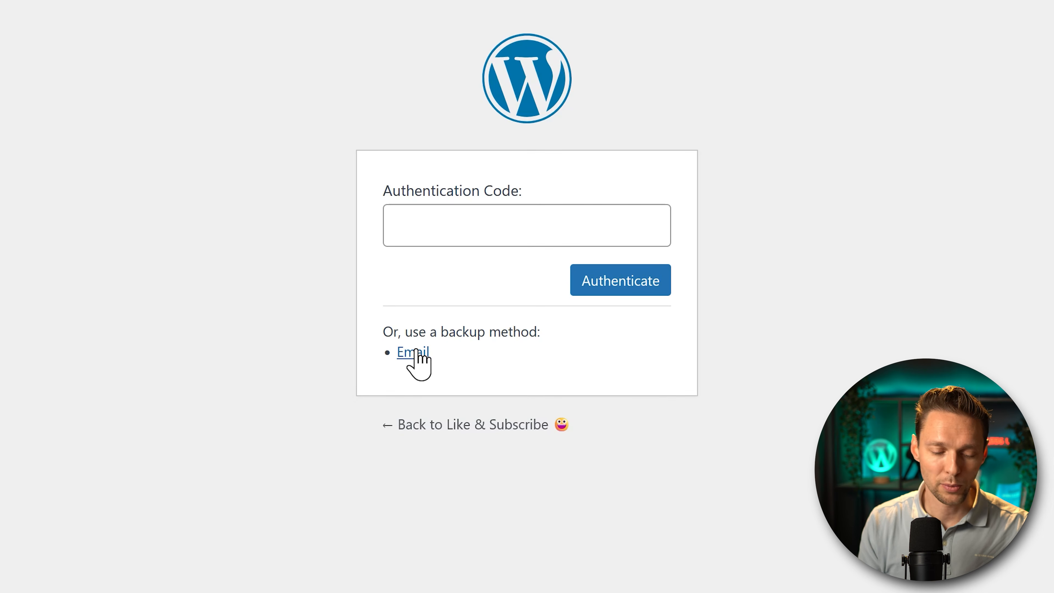
click(490, 227)
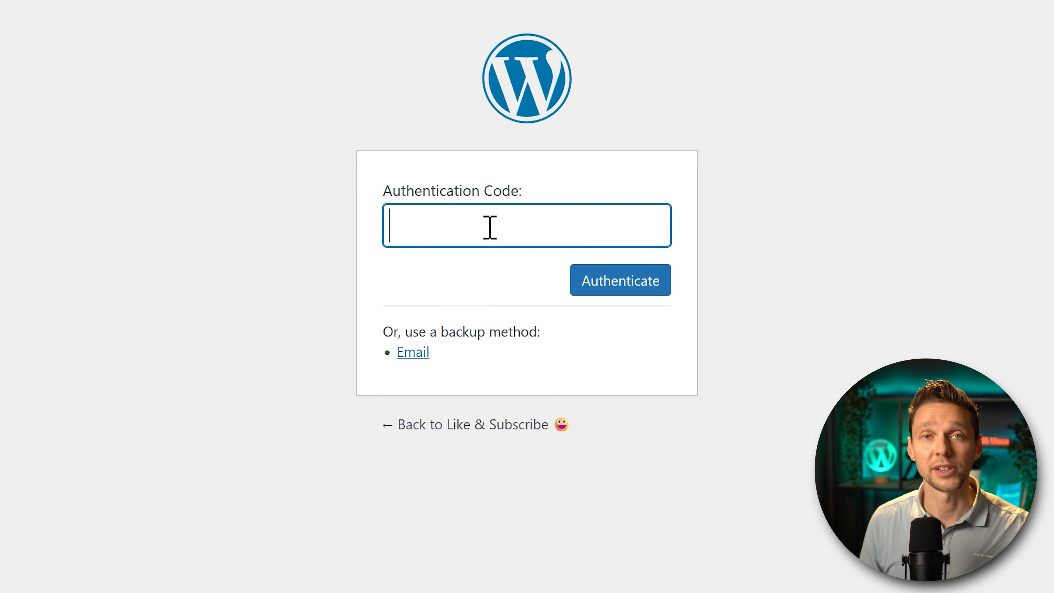
text(4)
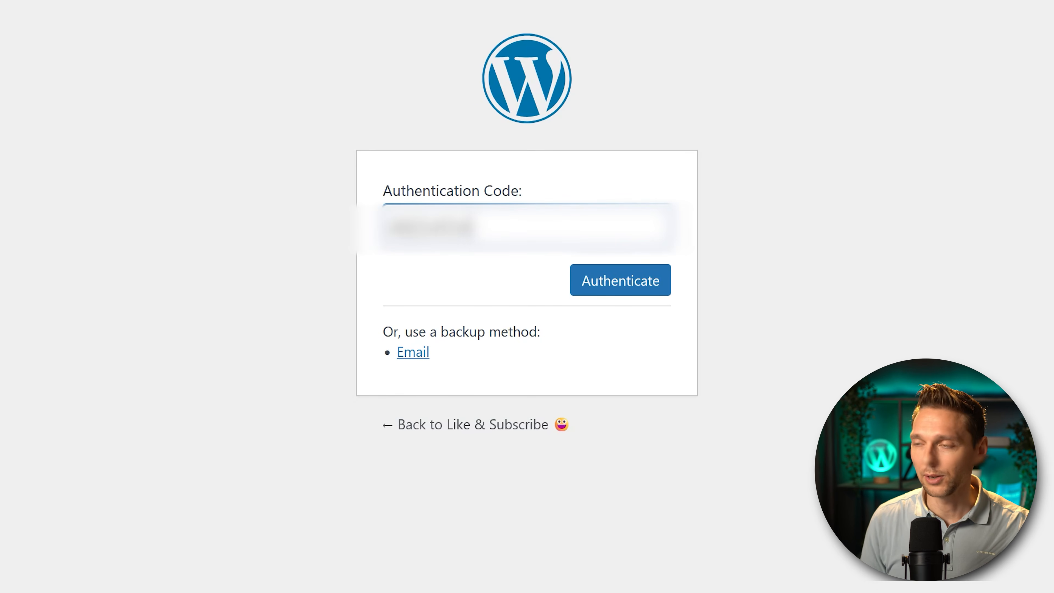
click(598, 287)
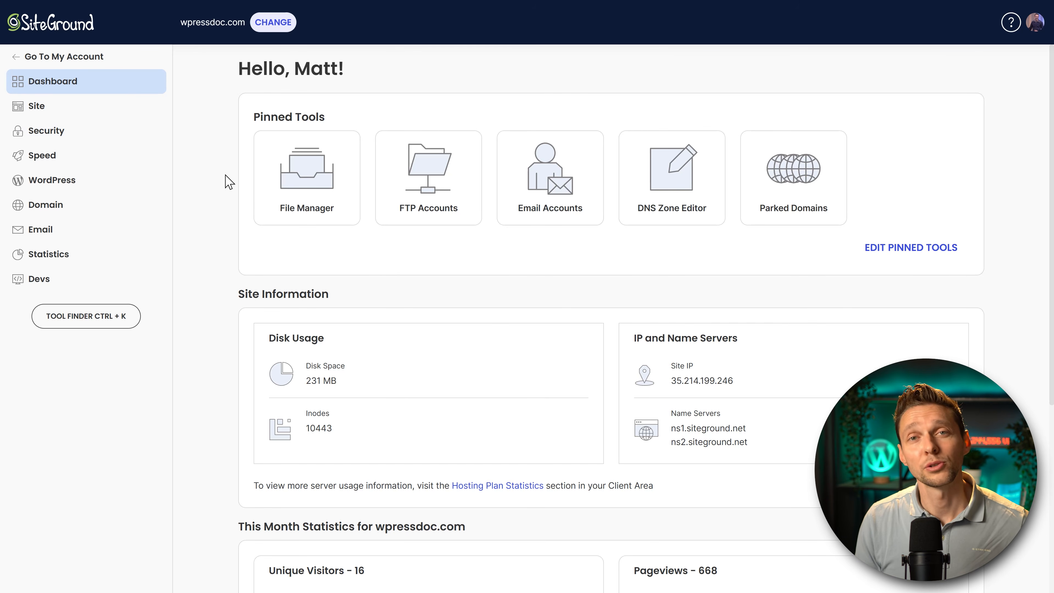
Step: In File Manager, browse to public_html/wp-content/plugins
click(307, 205)
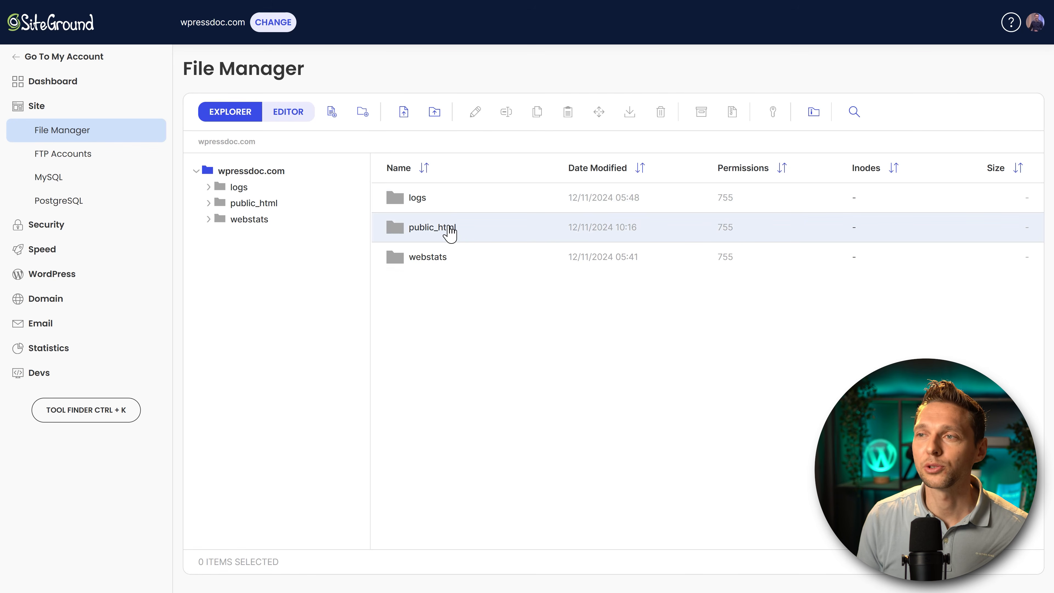
double_click(467, 232)
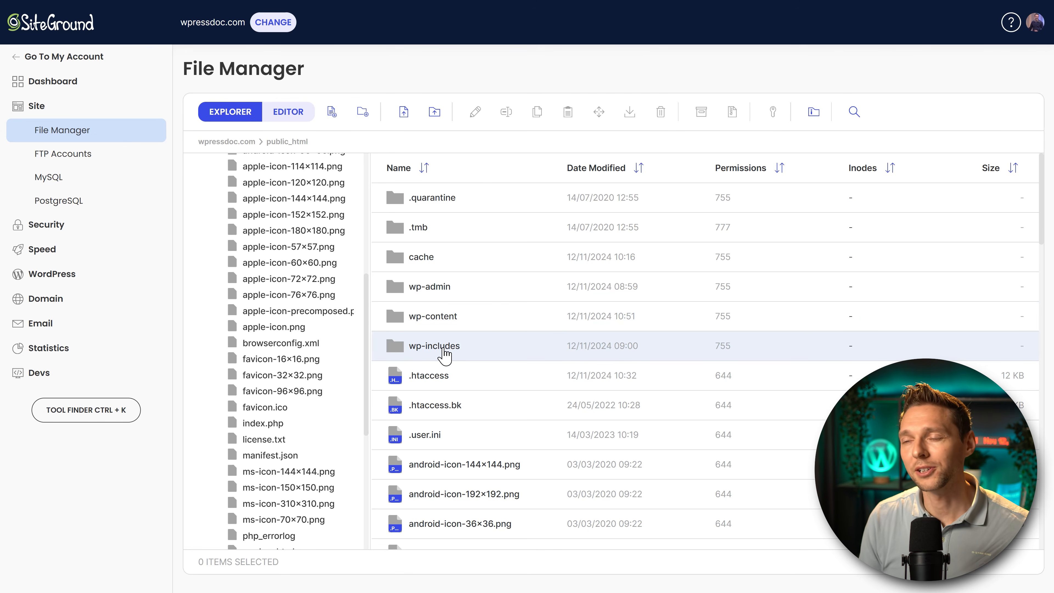
double_click(452, 325)
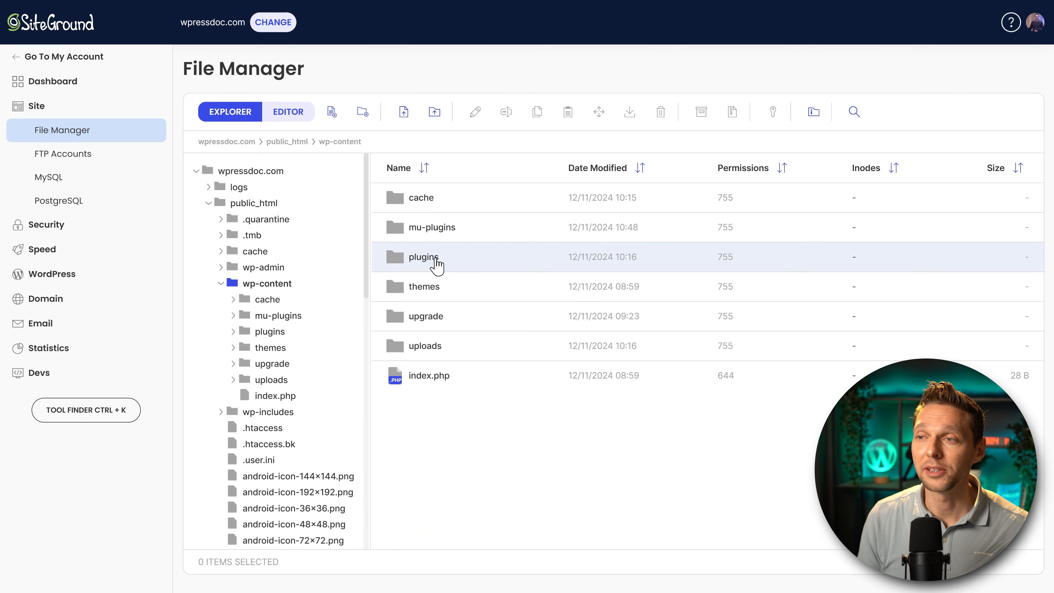
double_click(428, 259)
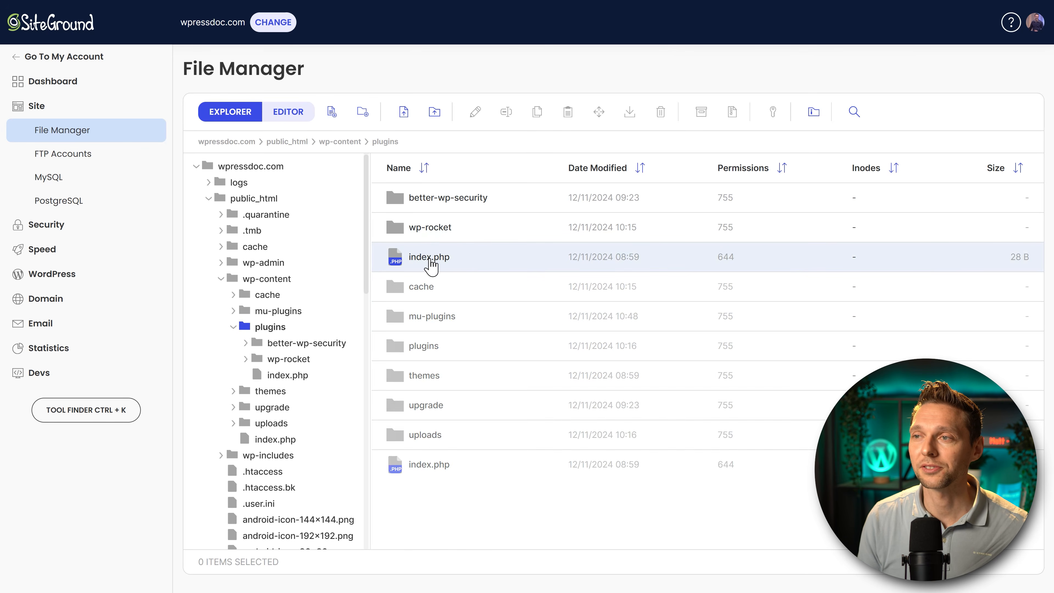
Step: Rename the better-wp-security folder to 'better-wp-security (broken)'
click(460, 203)
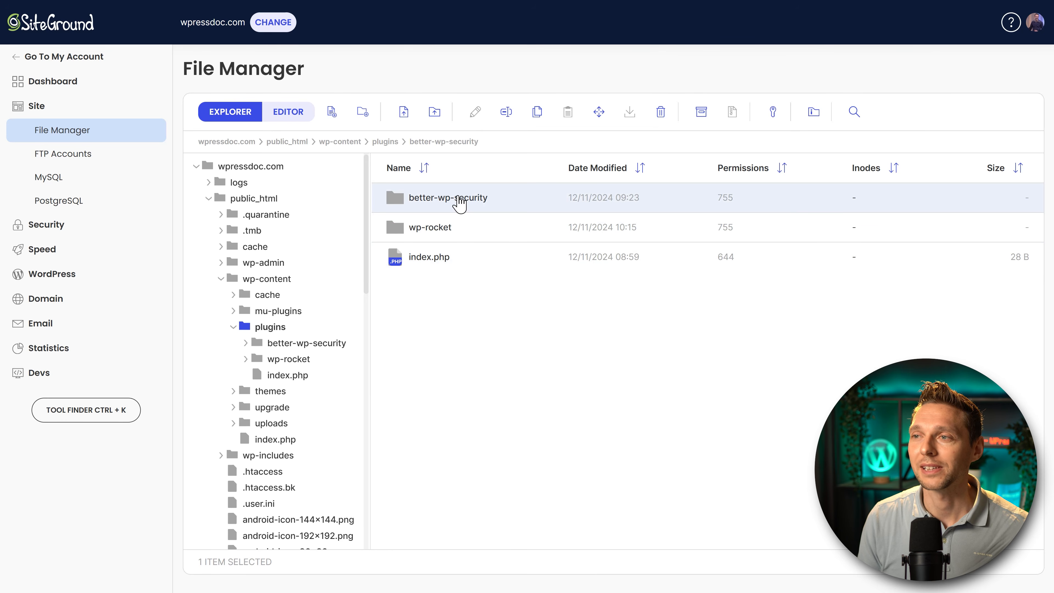
click(503, 119)
text((broken))
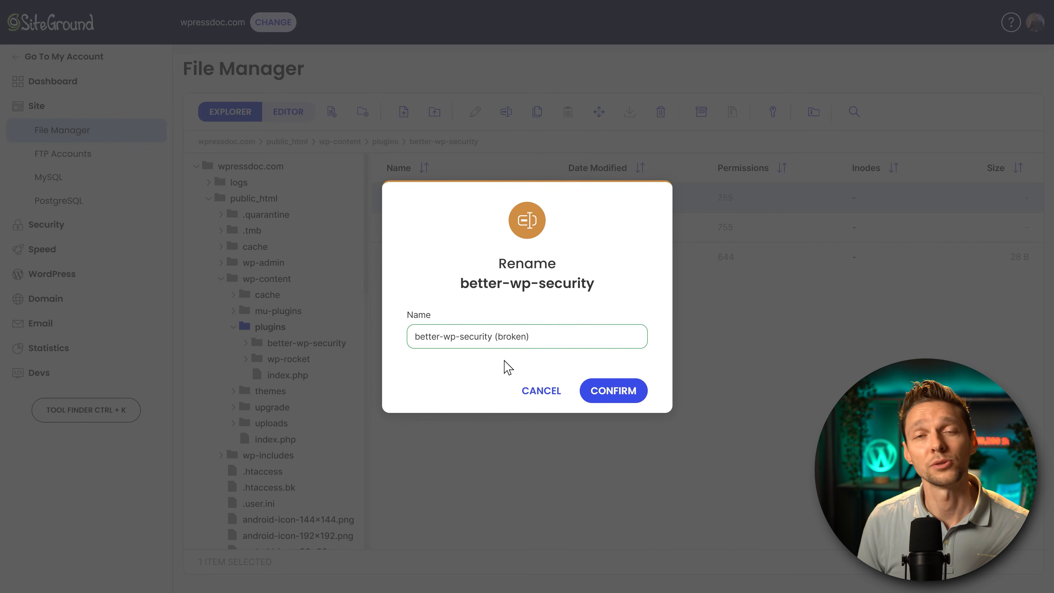
click(623, 401)
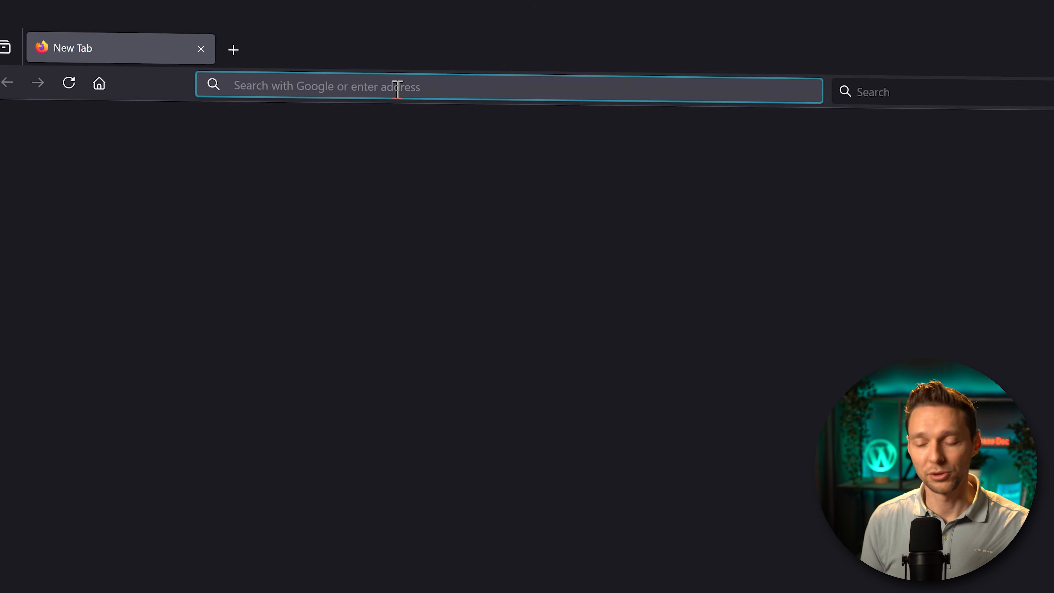
Step: Load wpressdoc.com/wp-admin/ in the new tab
text(wpressdoc.)
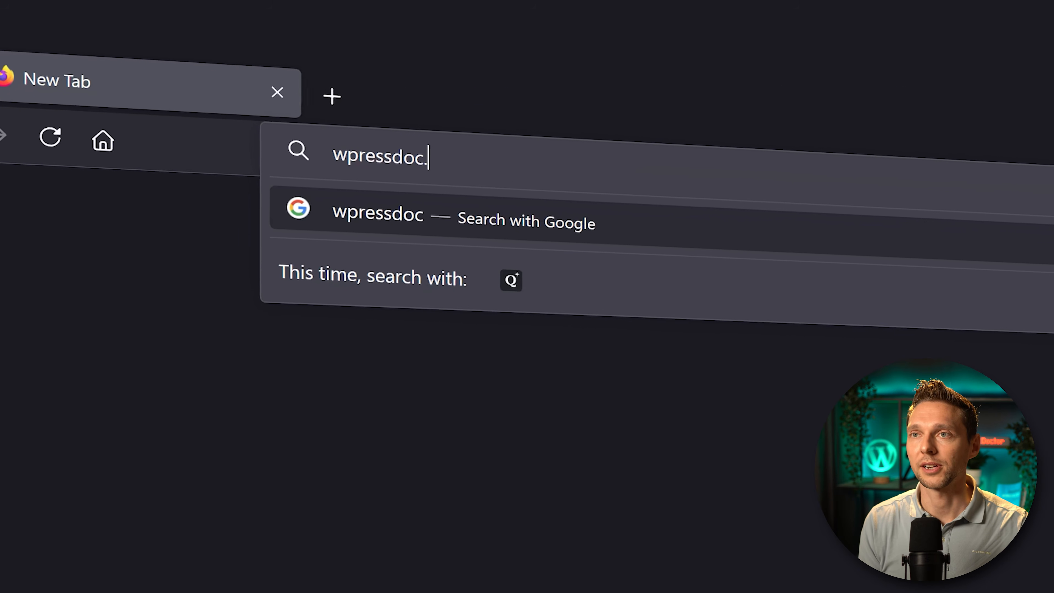
text(com/)
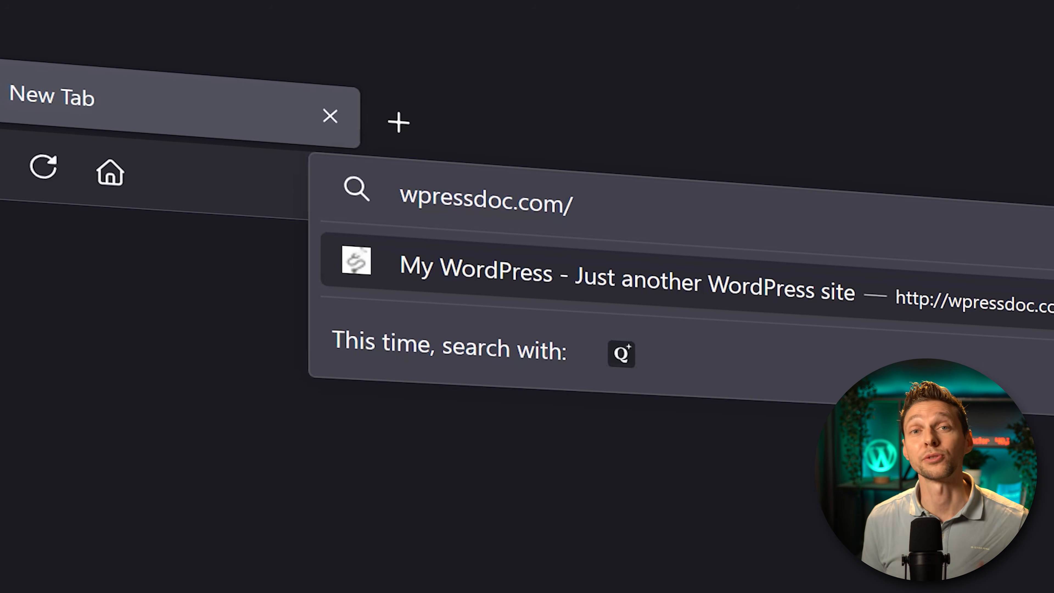
text(wp-admn)
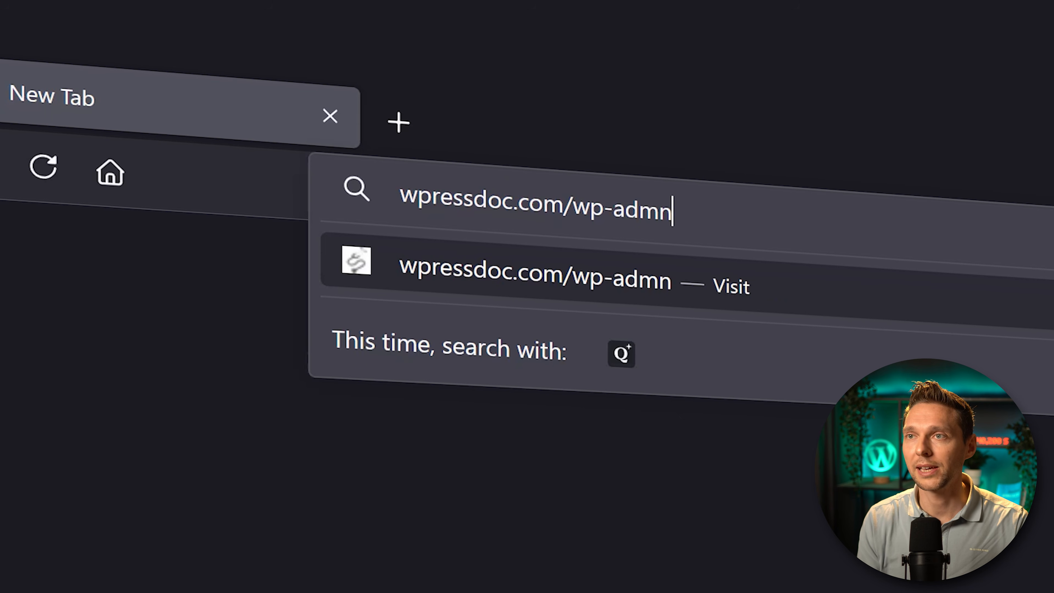
key(BackSpace)
text(in/)
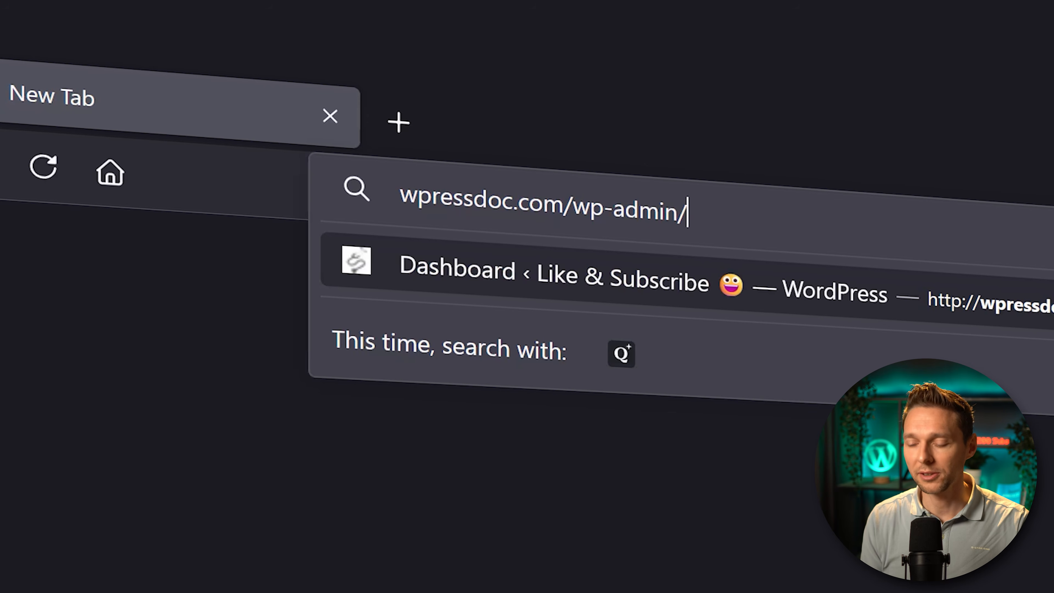
key(Return)
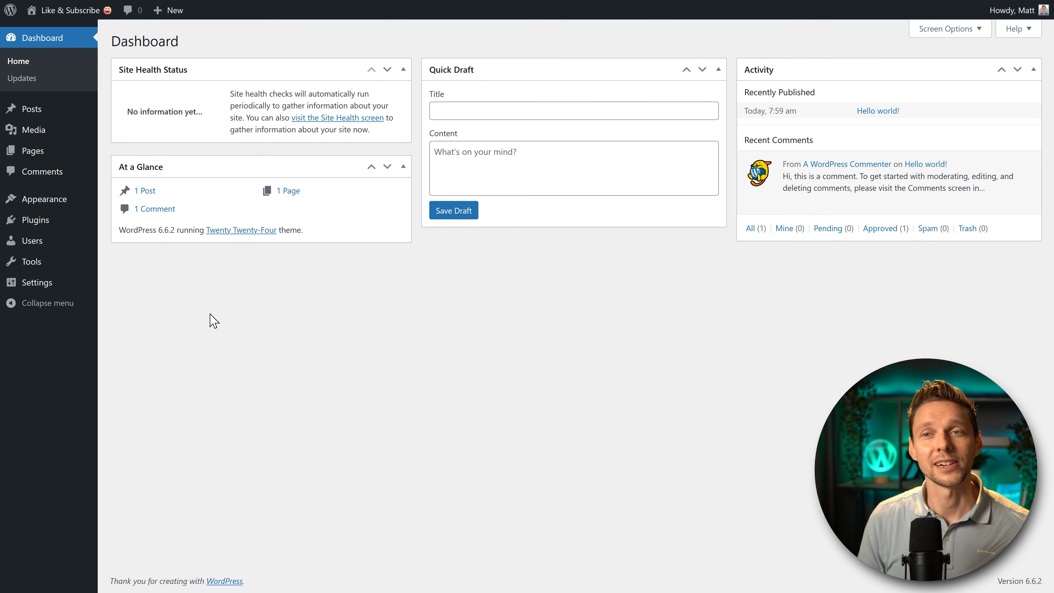
Step: Open Installed Plugins, start renaming the broken folder back, and reload the plugins page
mouse_move(77, 226)
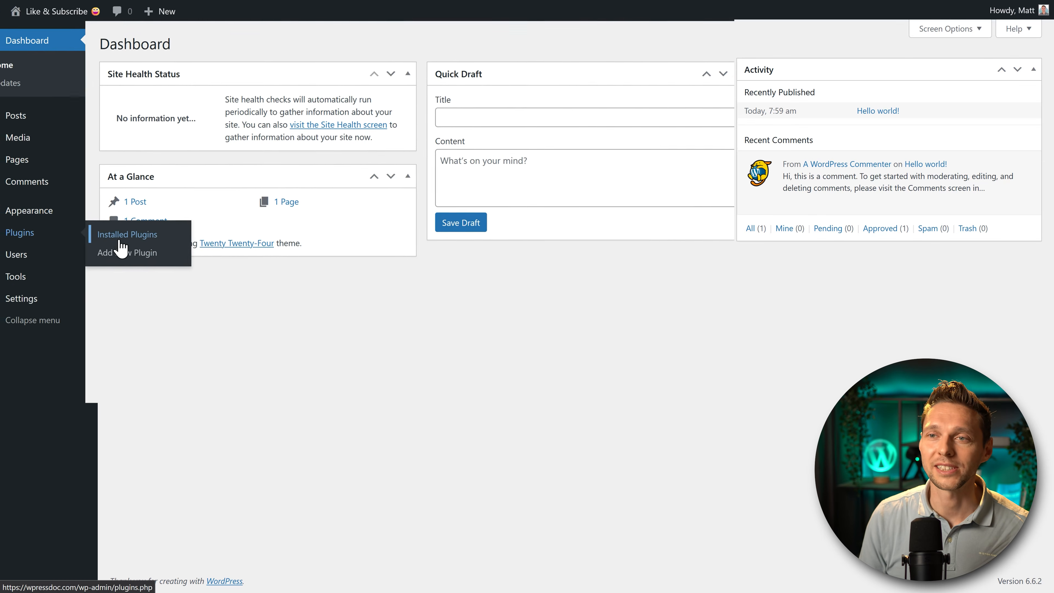
click(121, 238)
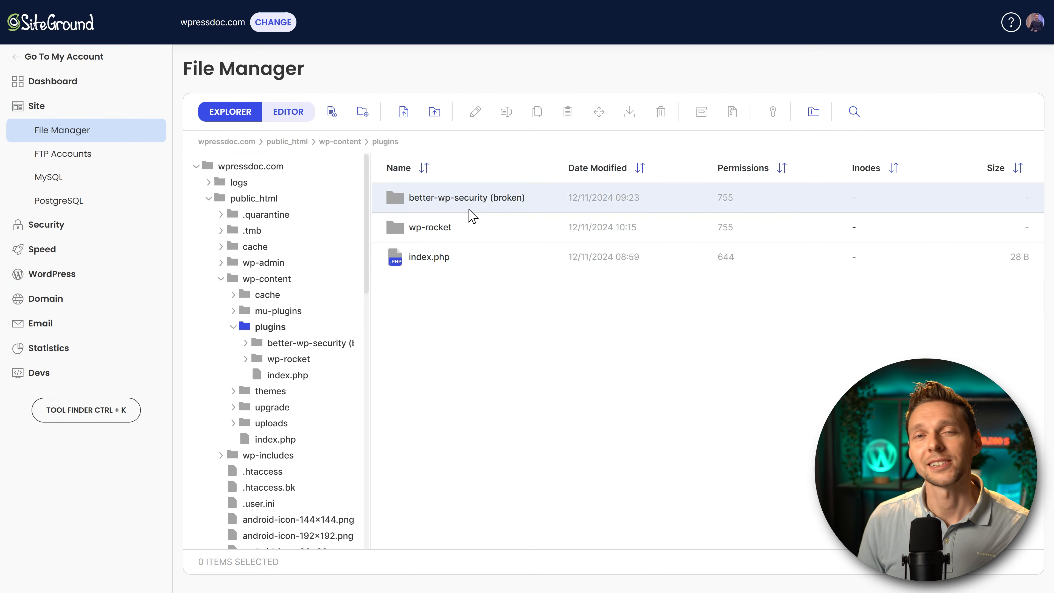
click(468, 205)
click(506, 111)
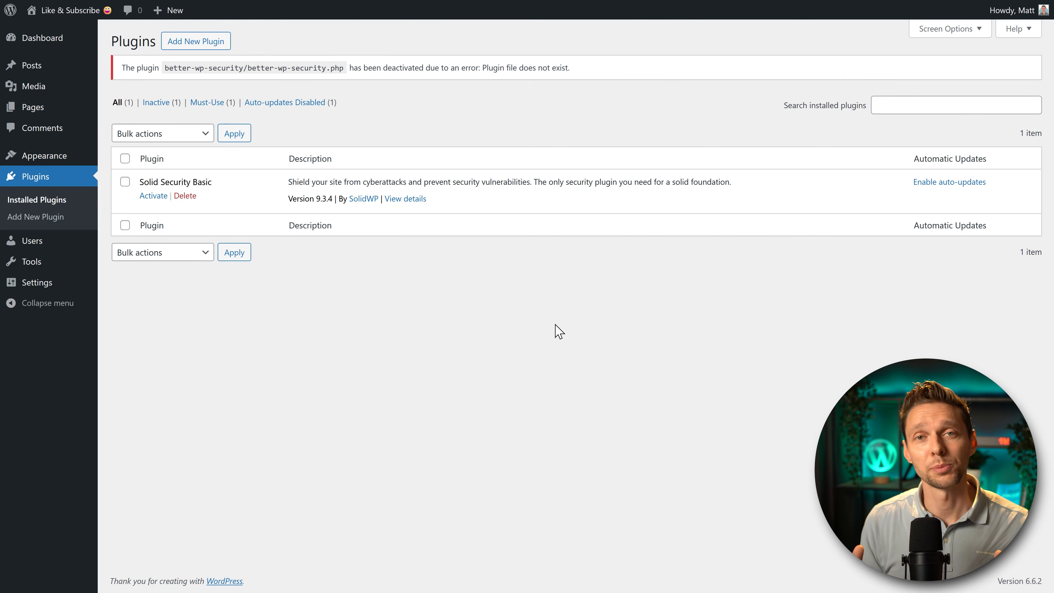
key(F5)
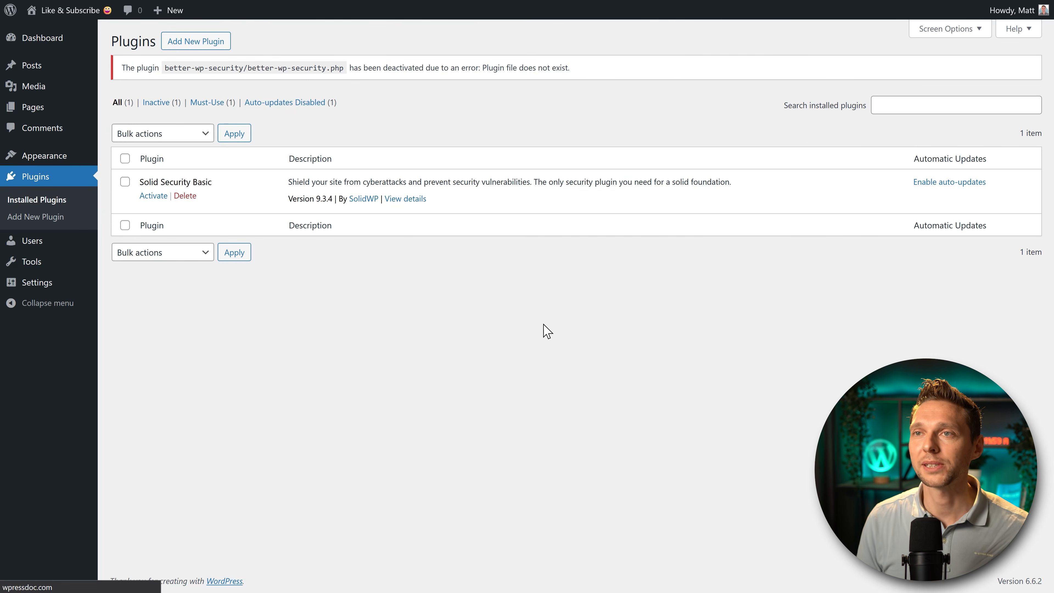
Step: Reactivate Solid Security Basic and view its Security Dashboard
mouse_move(216, 1)
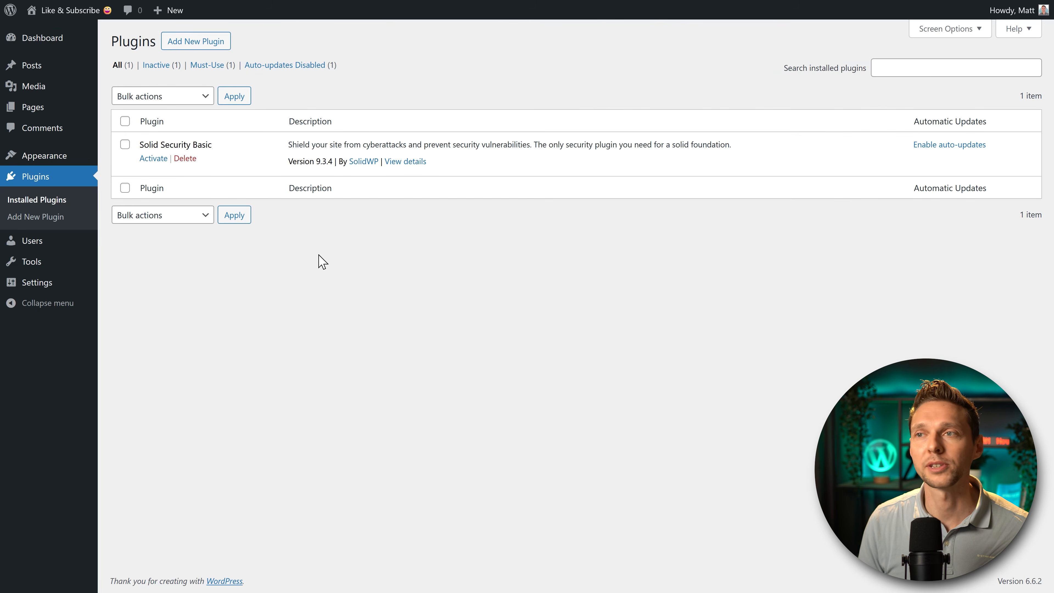
click(153, 159)
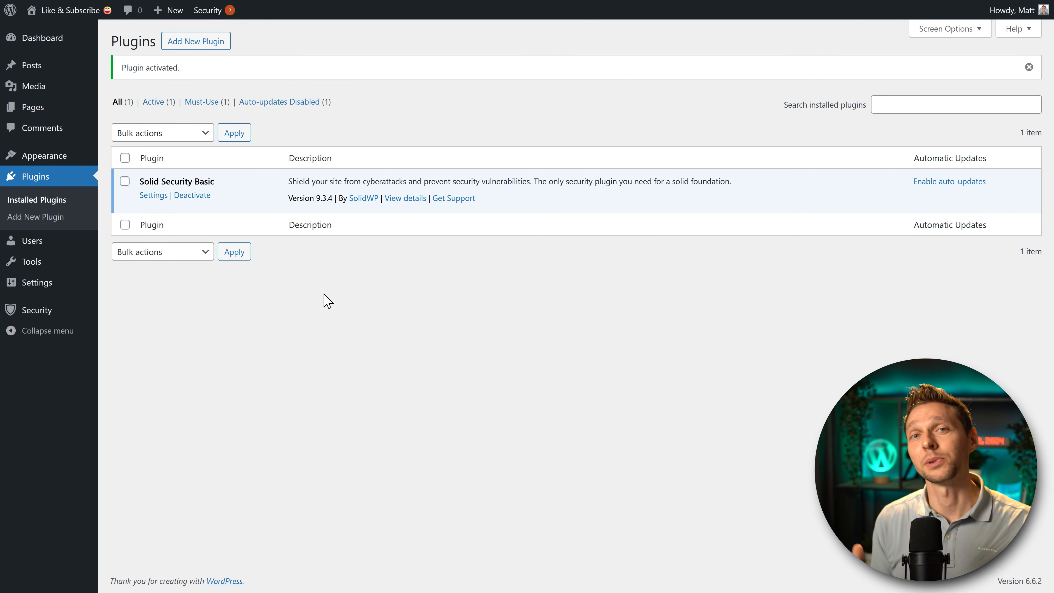
mouse_move(34, 315)
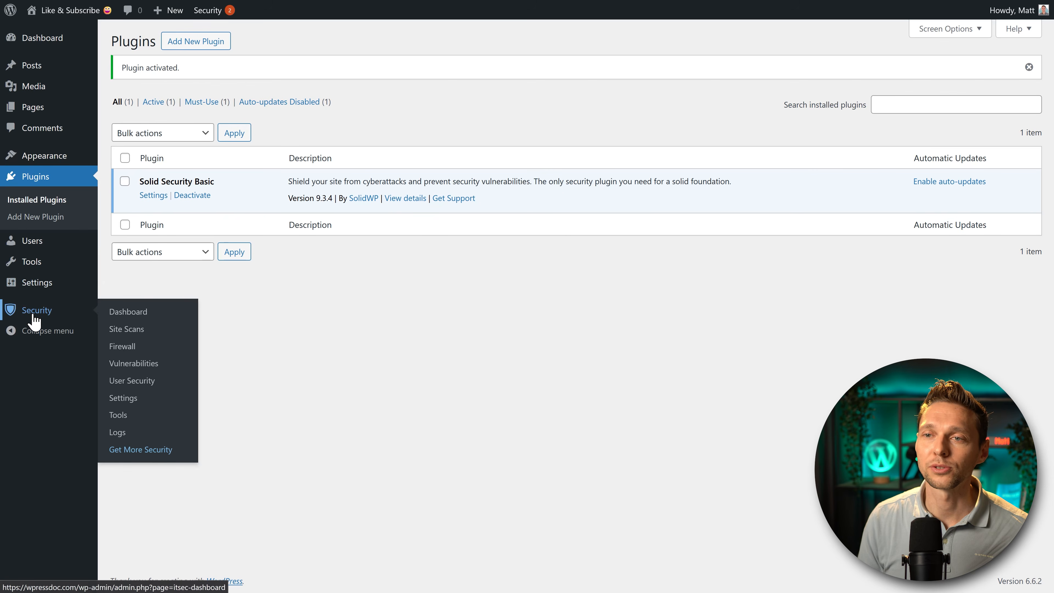
click(134, 313)
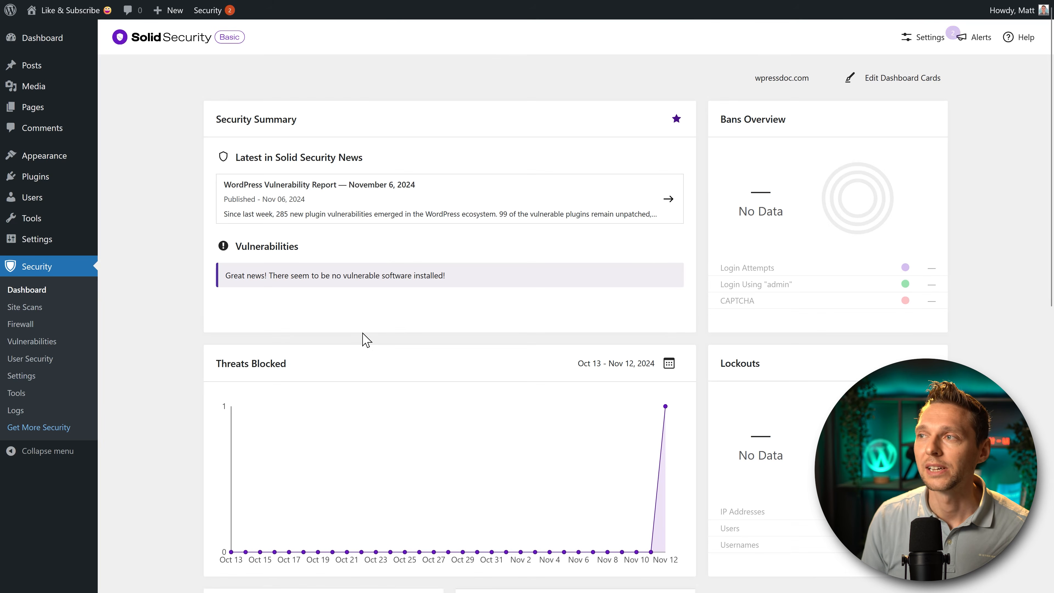